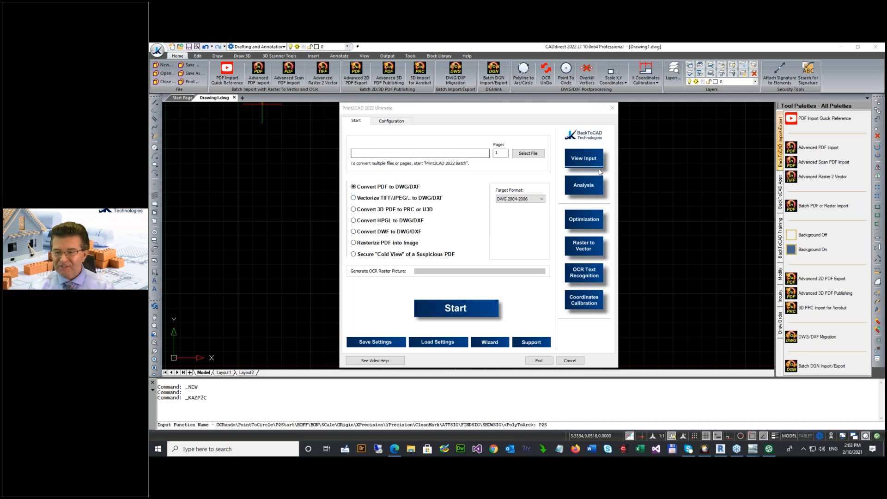
# Switch to Autodesk Revit to view its home page, and return to the Print2CAD dialog.
pyautogui.click(720, 448)
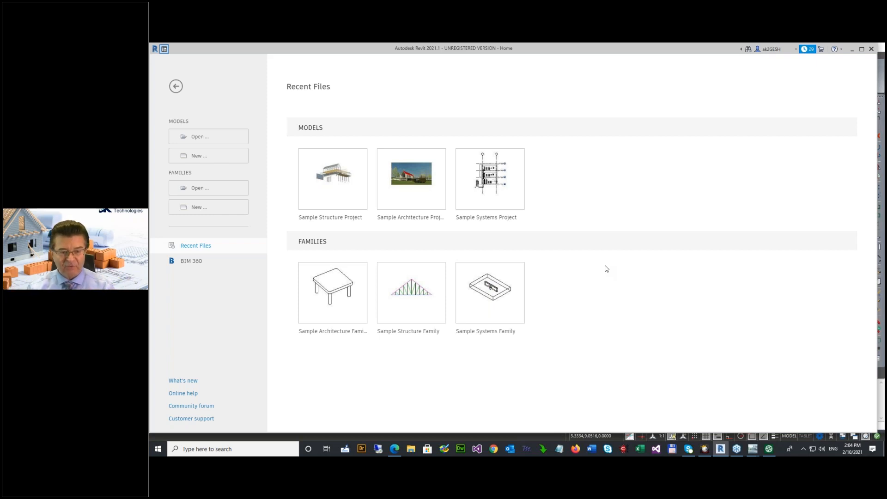
pyautogui.click(850, 50)
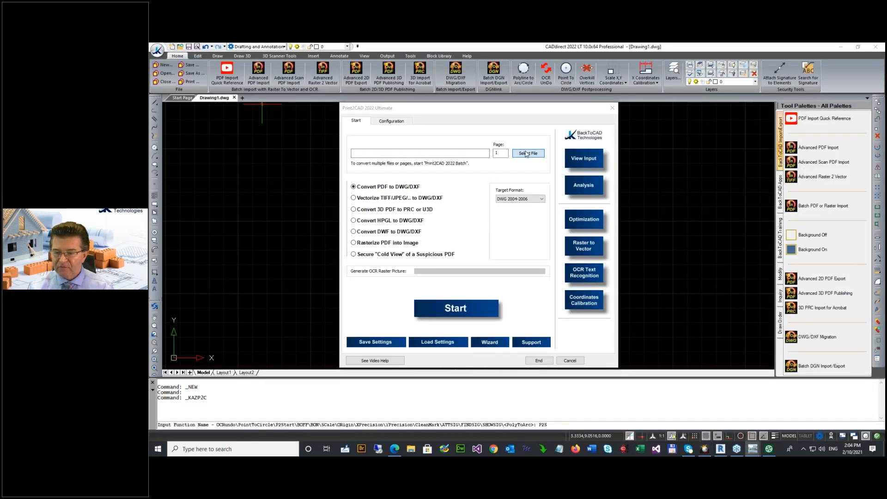
# Select print2cad-example-1-hv.pdf as the conversion input, preview its floor plan in the viewer, and close the viewer and conversion dialog.
pyautogui.click(526, 154)
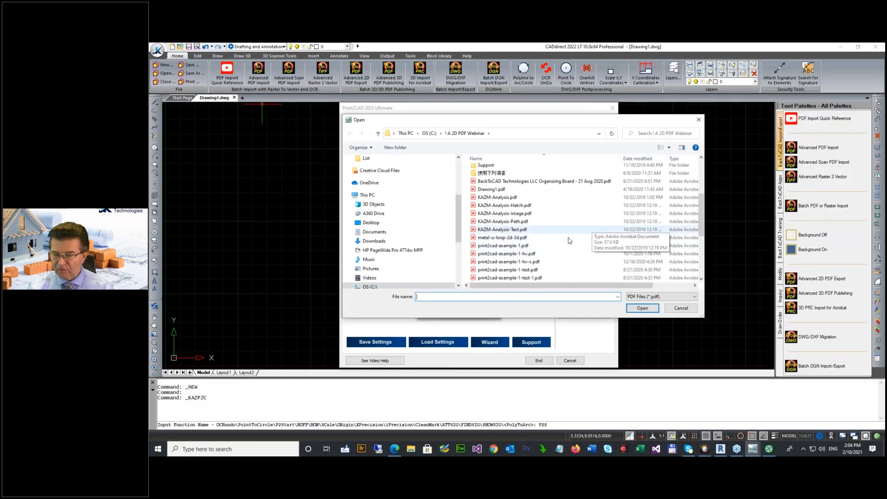
pyautogui.doubleClick(530, 254)
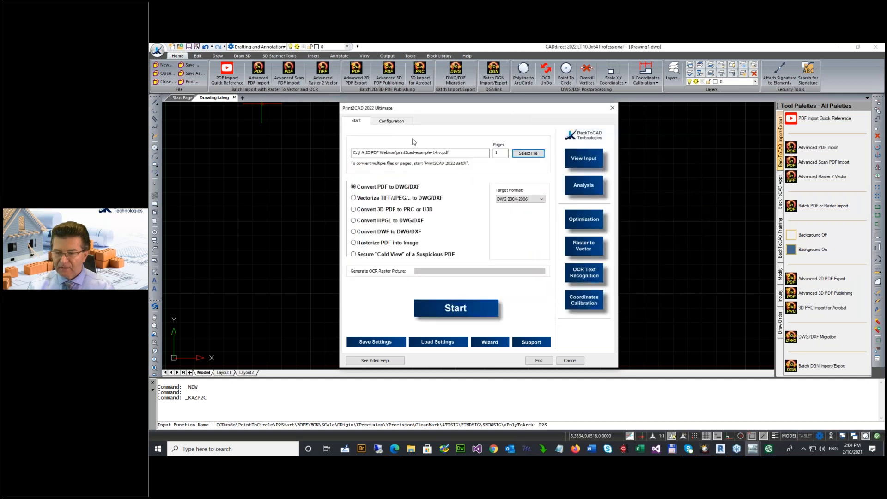
pyautogui.click(587, 159)
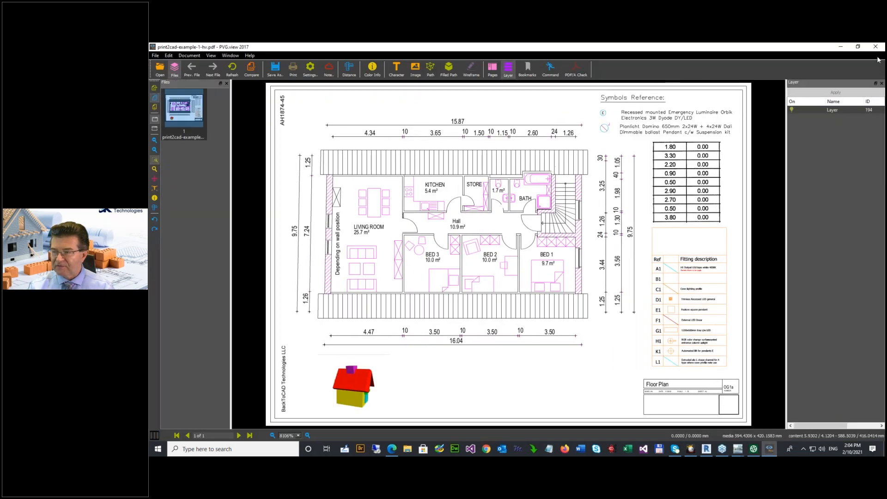
pyautogui.click(875, 46)
pyautogui.click(538, 361)
# Minimize CADdirect and move the CADdirect, Print2CAD and Revit shortcuts together higher on the desktop.
pyautogui.click(841, 46)
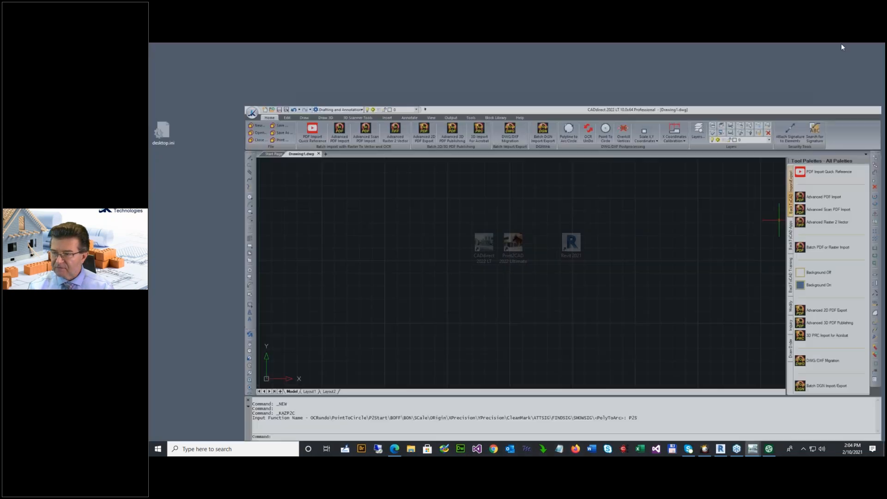
pyautogui.moveTo(538, 280); pyautogui.dragTo(466, 212)
pyautogui.moveTo(571, 242); pyautogui.dragTo(542, 205)
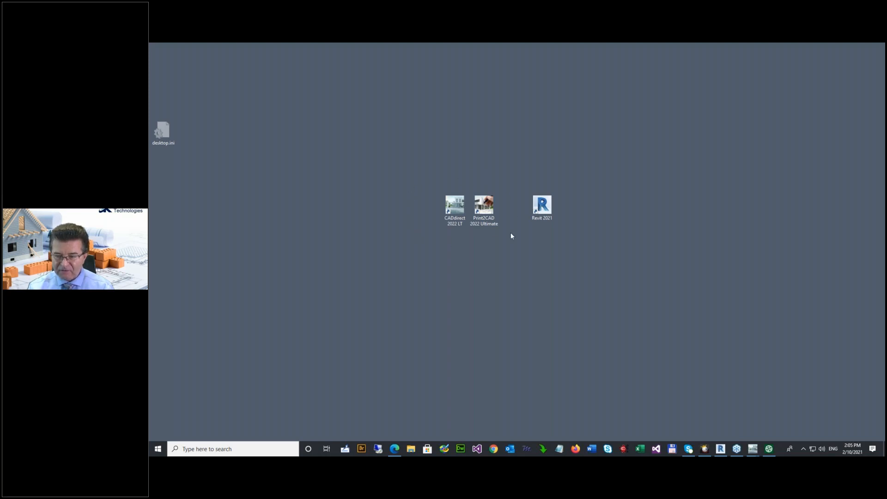
# Launch Print2CAD 2022 Ultimate from the desktop to view its conversion choices, and close it.
pyautogui.doubleClick(484, 207)
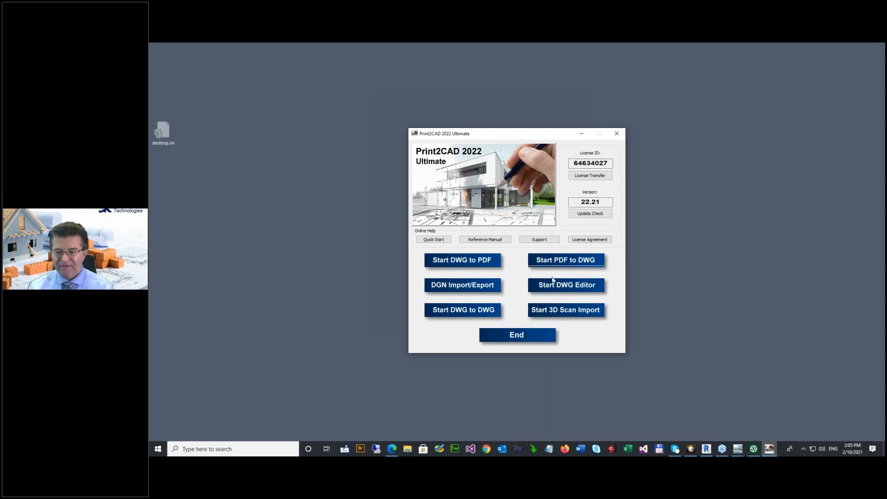
pyautogui.click(511, 336)
pyautogui.click(452, 208)
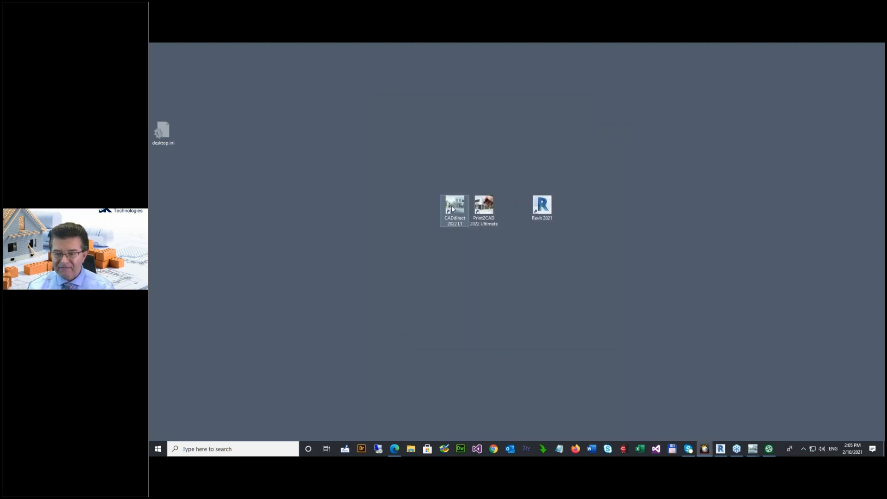
pyautogui.doubleClick(452, 209)
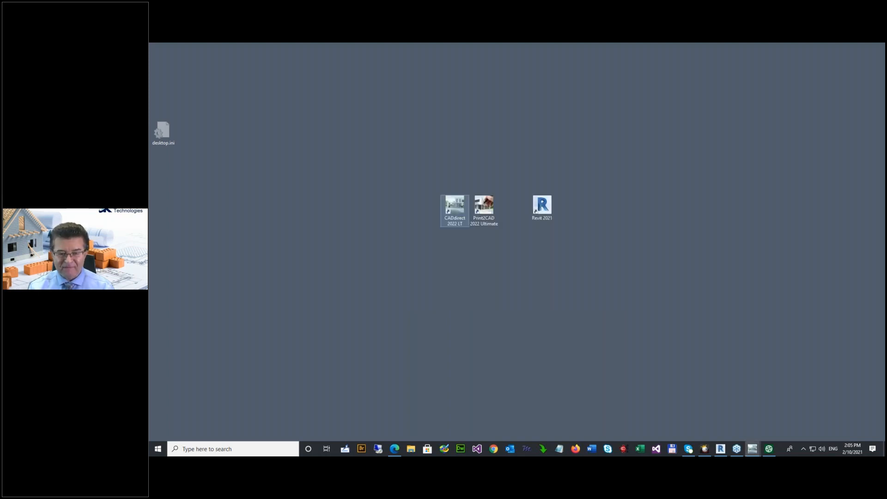
pyautogui.moveTo(752, 448)
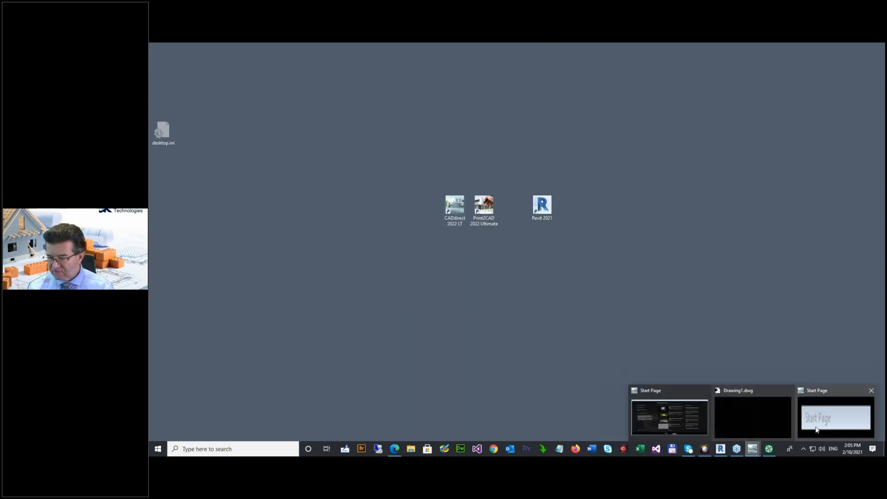
pyautogui.click(797, 421)
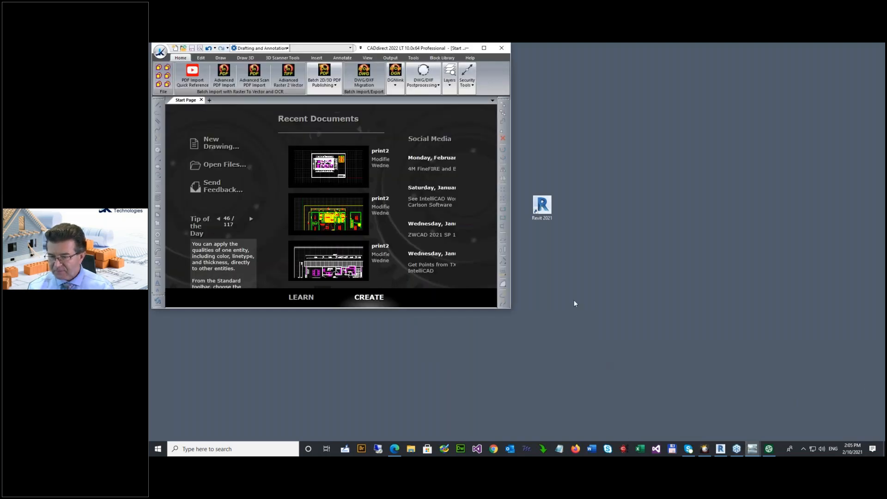
pyautogui.click(501, 48)
# Return to Drawing1.dwg in the already running CADdirect window and start the Advanced PDF Import.
pyautogui.moveTo(752, 448)
pyautogui.click(719, 427)
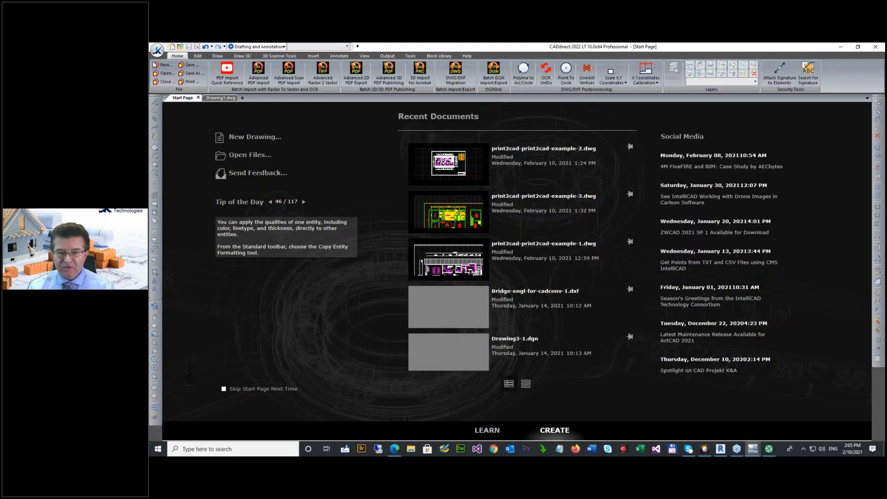
pyautogui.click(217, 98)
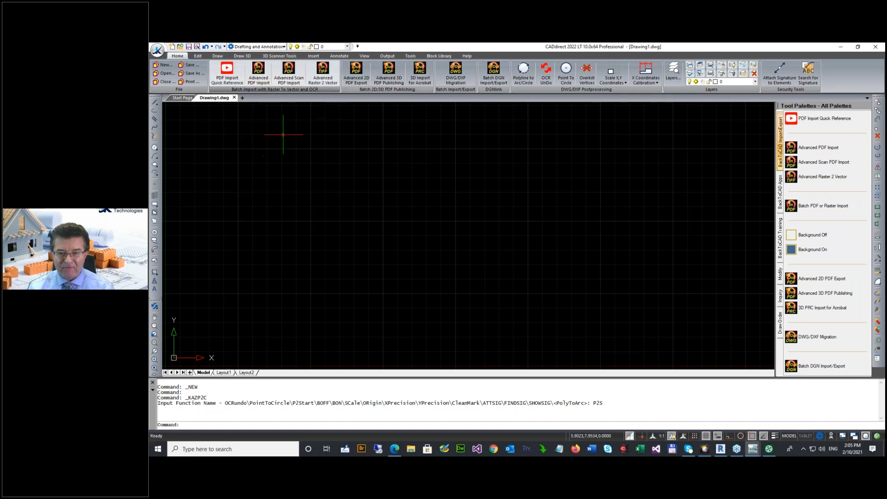
pyautogui.click(260, 76)
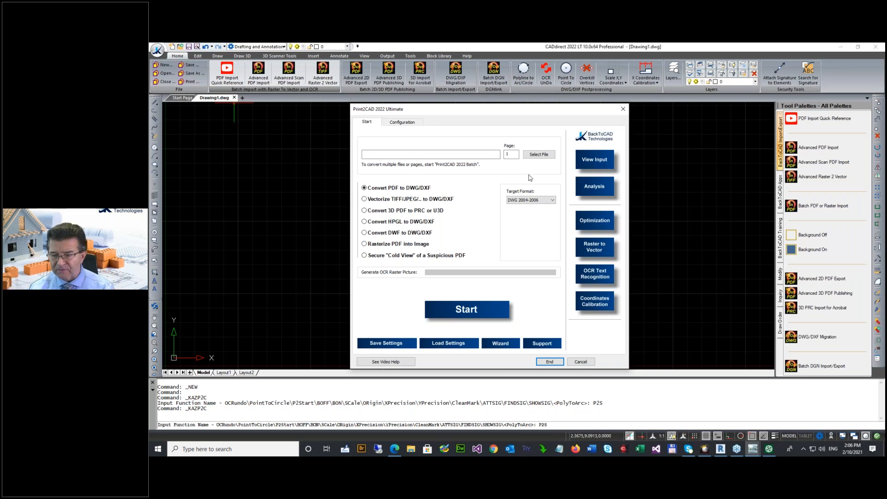
# Review the import's configuration settings for language, unit and temporary files, and return to the conversion options.
pyautogui.click(399, 122)
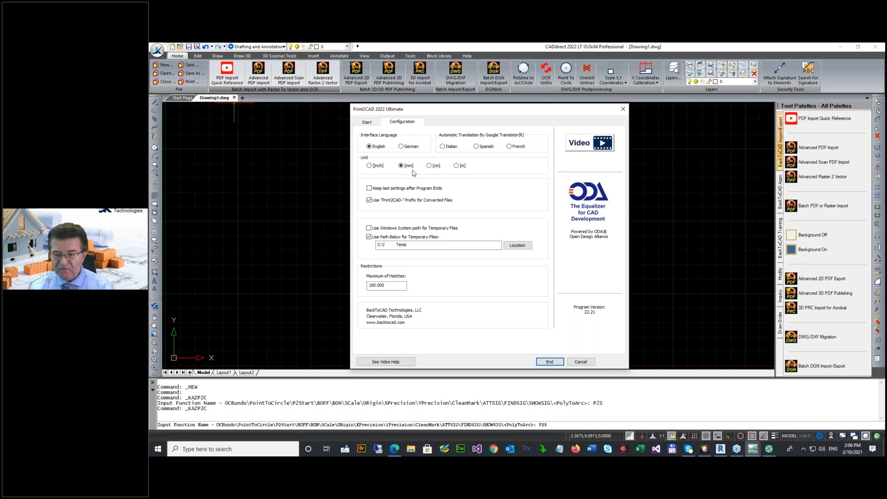
pyautogui.click(367, 123)
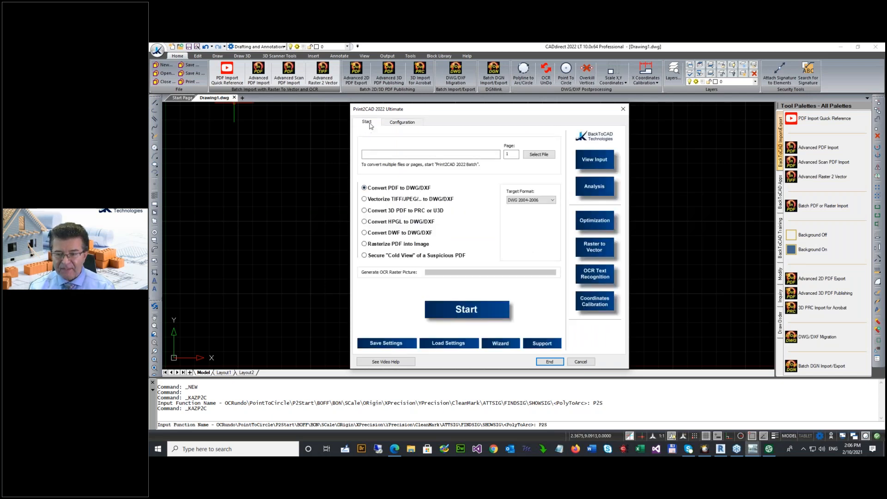
pyautogui.click(404, 126)
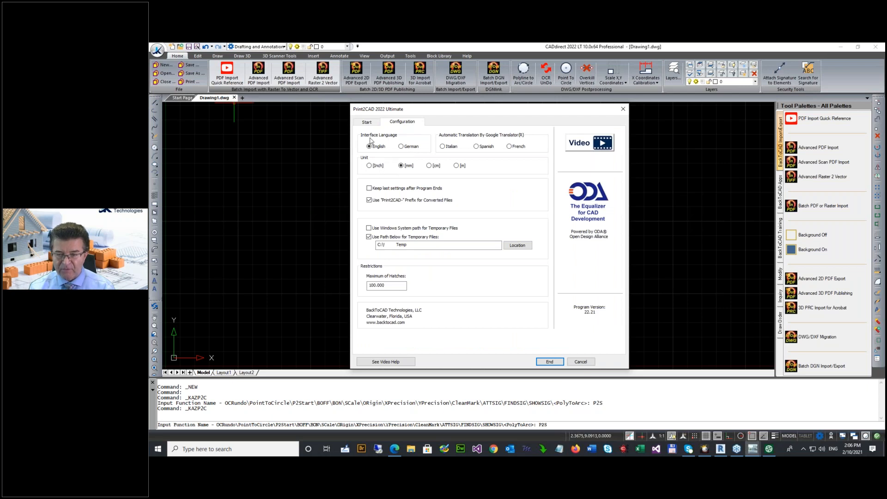
pyautogui.click(370, 124)
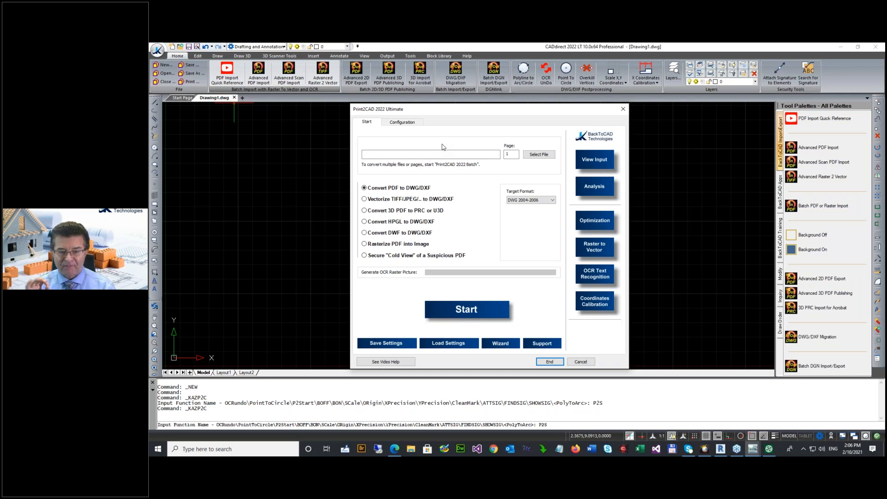
# Choose print2cad-example-1-hv.pdf from the ! A 2D PDF Webinar folder as the conversion input and open it in the viewer.
pyautogui.click(538, 155)
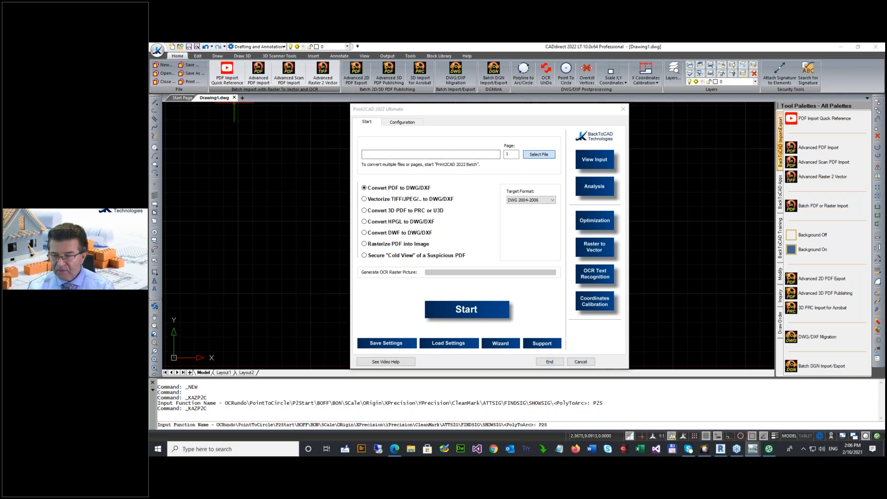
pyautogui.scroll(-4, 547, 242)
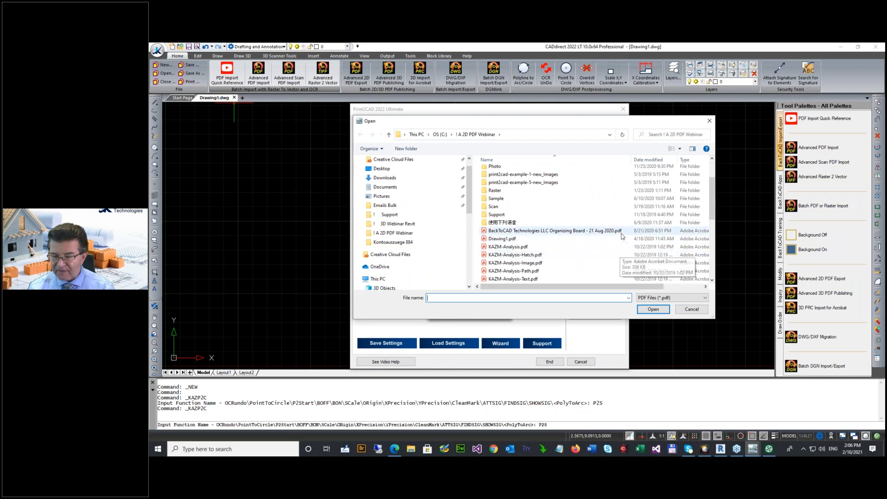
pyautogui.doubleClick(517, 255)
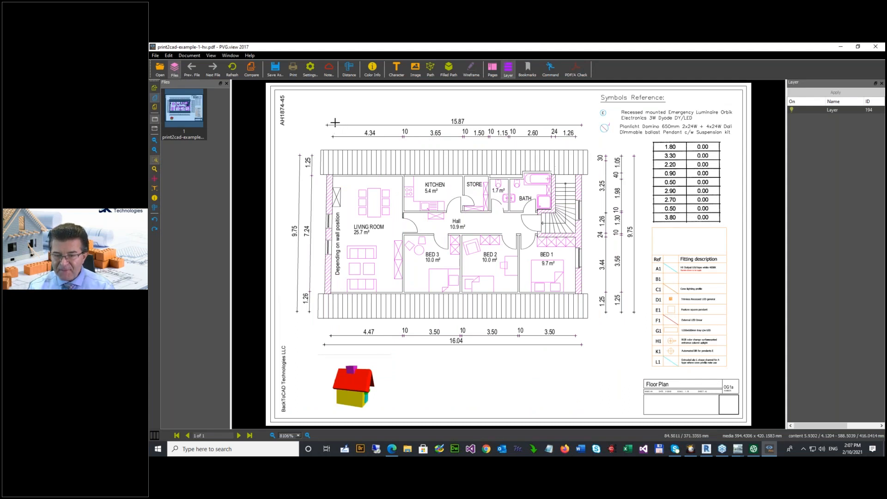
# Measure the length of the dimension line labelled 4.34 above the floor plan's roof, and close the PDF viewer.
pyautogui.moveTo(310, 109); pyautogui.dragTo(445, 181)
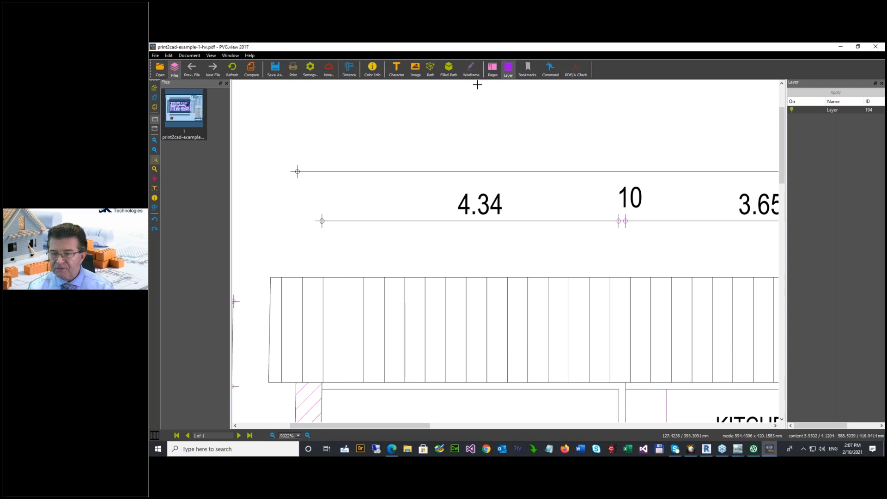
pyautogui.click(154, 208)
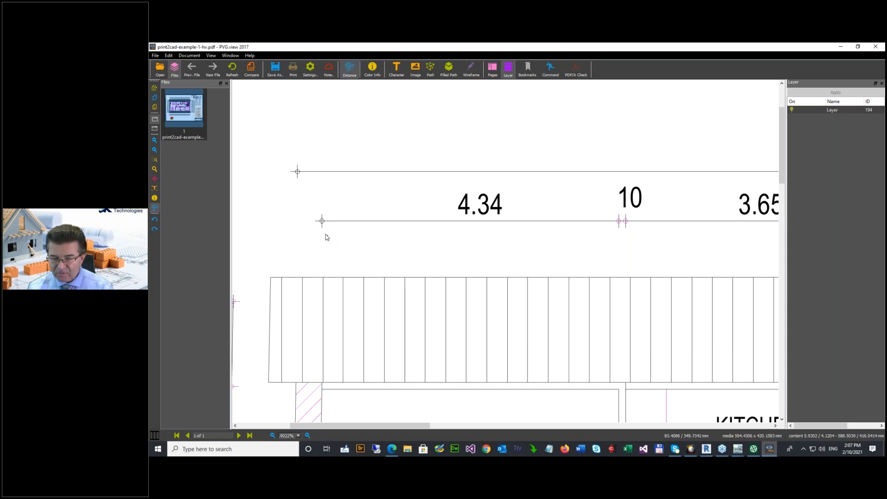
pyautogui.click(323, 231)
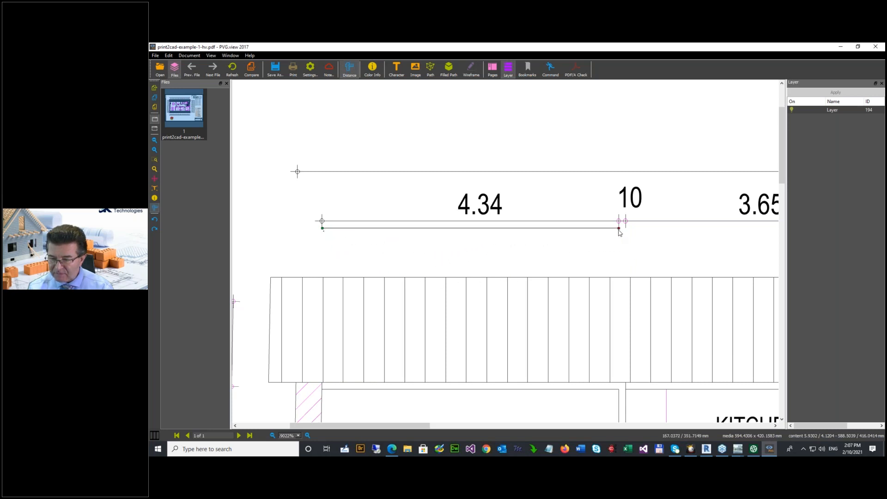
pyautogui.click(618, 228)
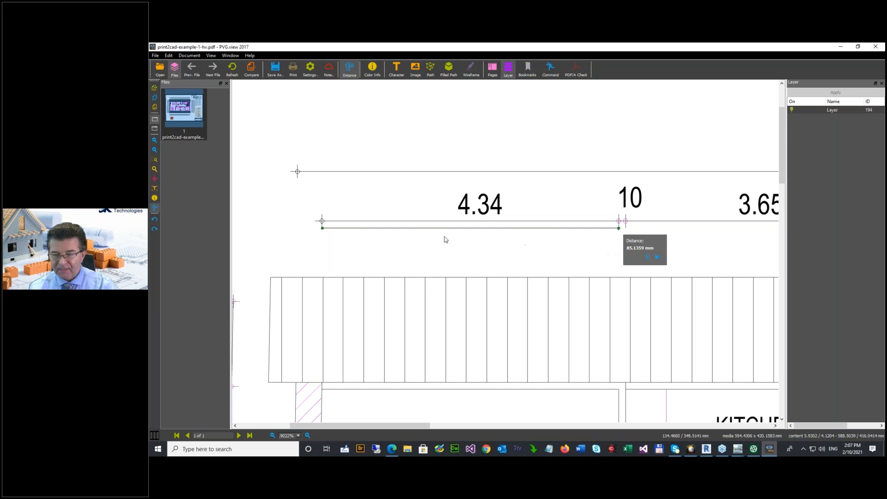
pyautogui.scroll(-6, 444, 241)
pyautogui.scroll(6, 443, 244)
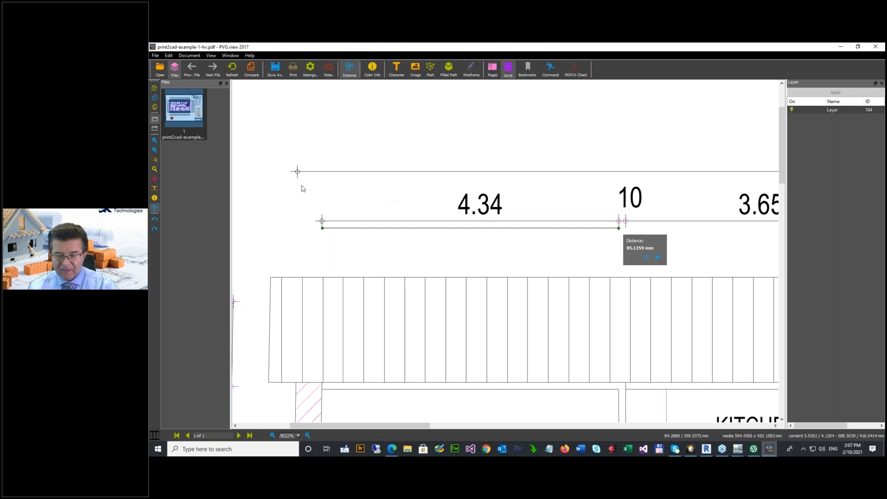
pyautogui.click(875, 46)
# Convert the PDF to DWG and insert the result into Drawing1.dwg at about 5.29, 0.25.
pyautogui.click(464, 309)
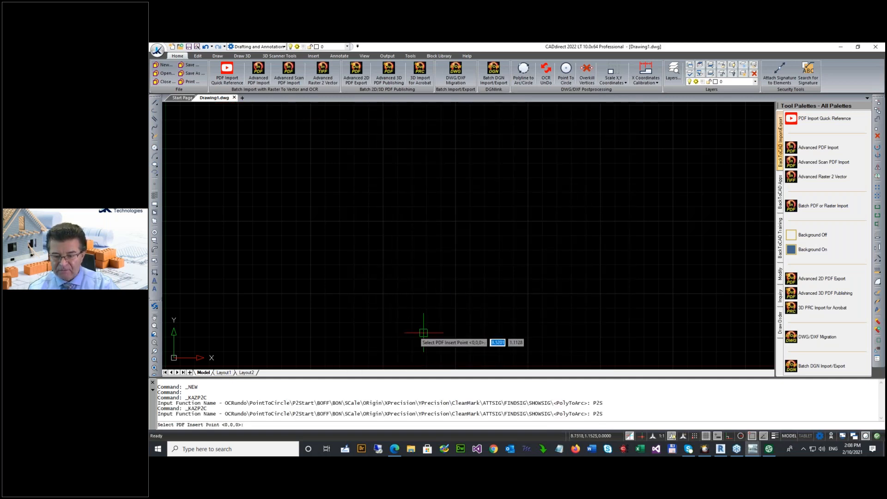
pyautogui.click(318, 358)
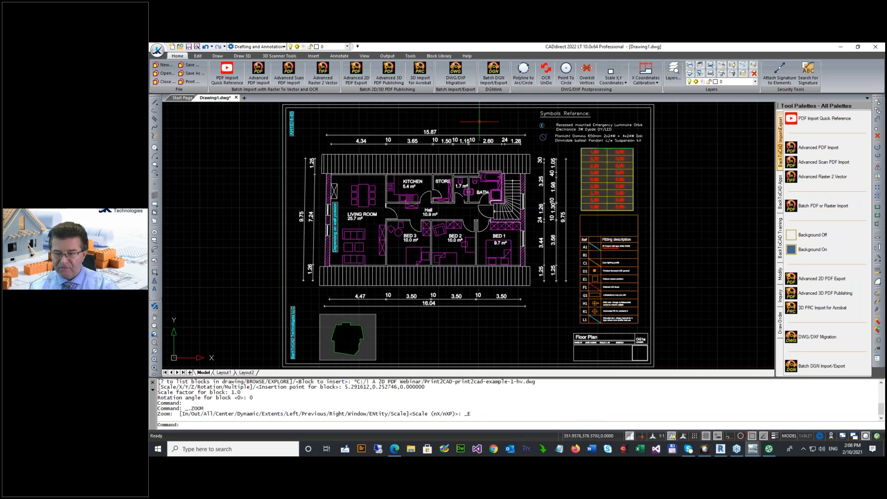
# Examine the imported floor plan's number table, house picture and the dimension lines above the roof.
pyautogui.scroll(8, 578, 122)
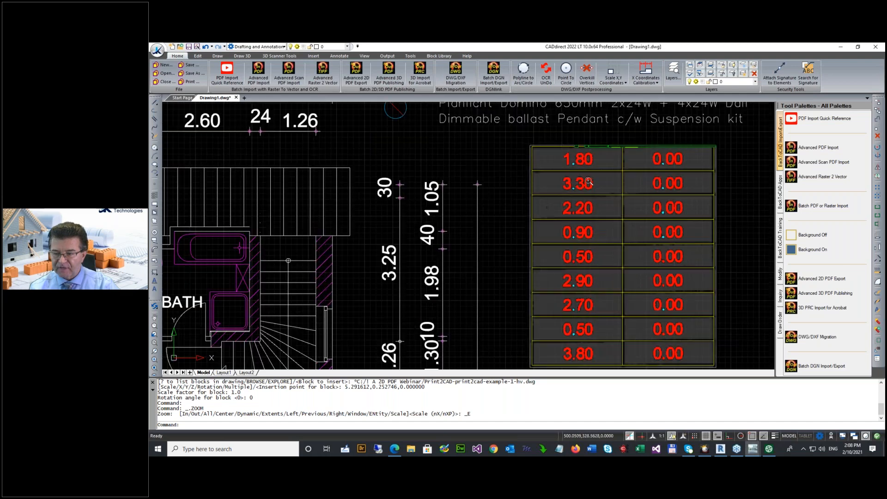
pyautogui.scroll(4, 499, 187)
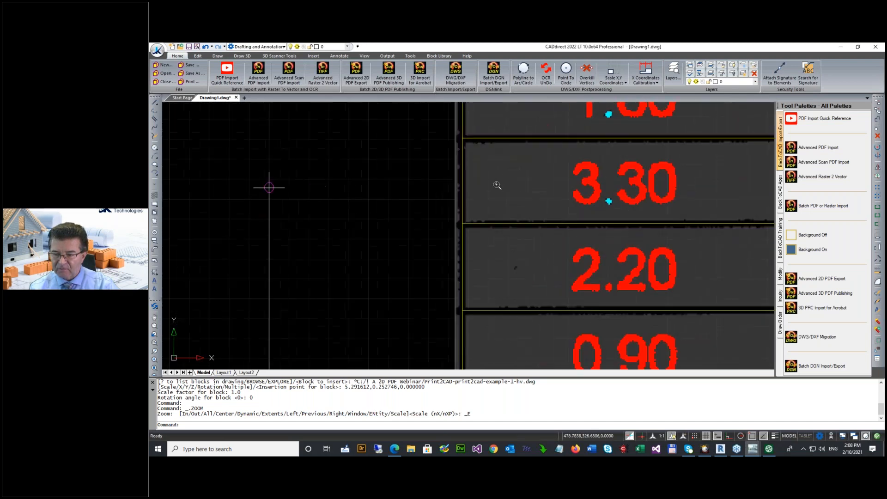
pyautogui.scroll(-12, 453, 167)
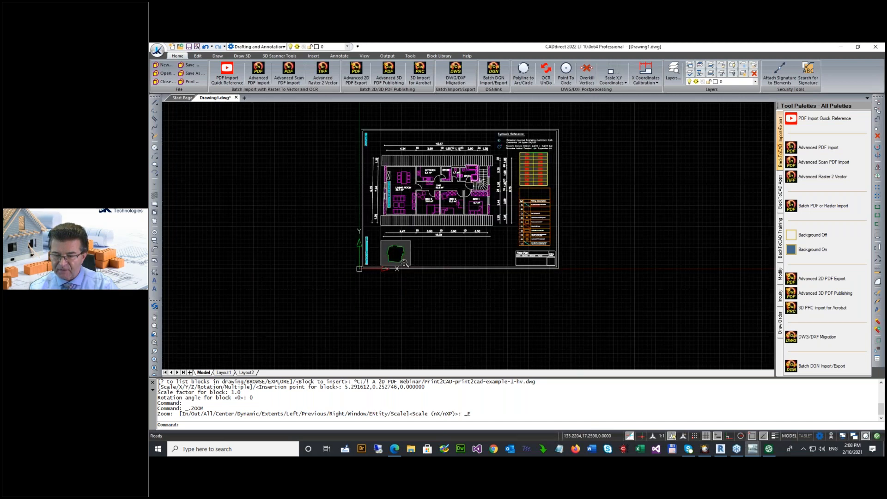
pyautogui.scroll(10, 388, 206)
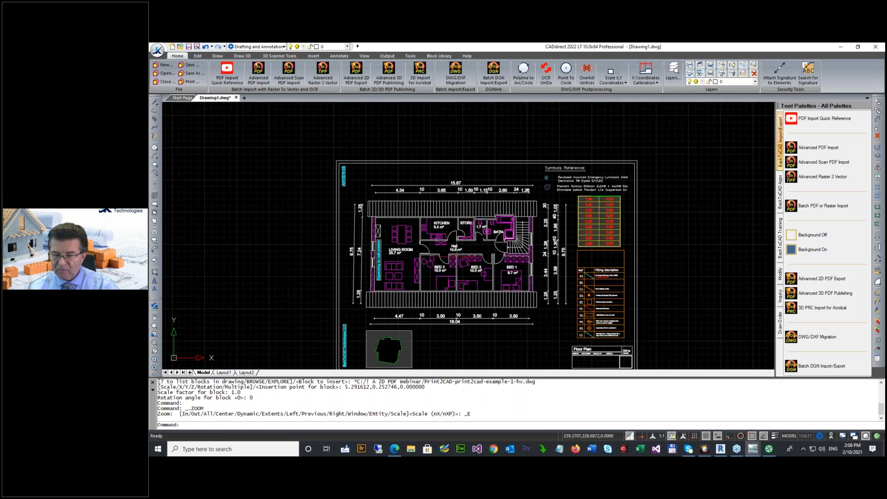
pyautogui.scroll(3, 369, 114)
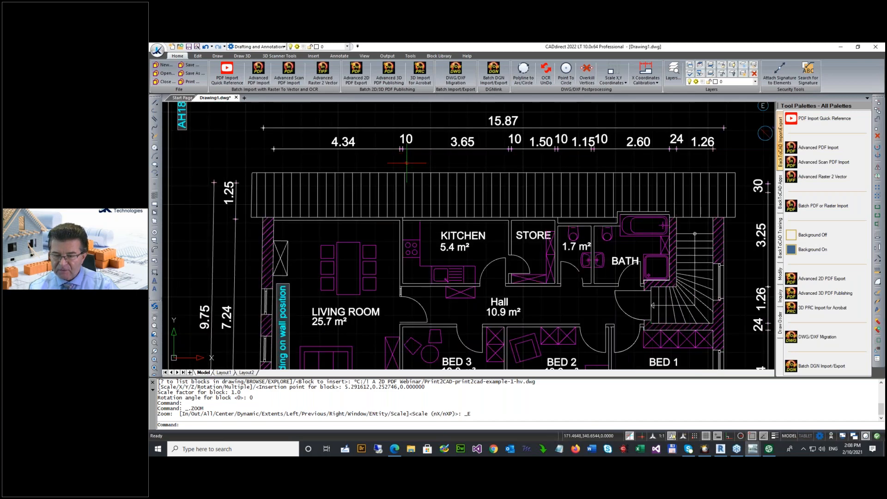
pyautogui.scroll(2, 263, 145)
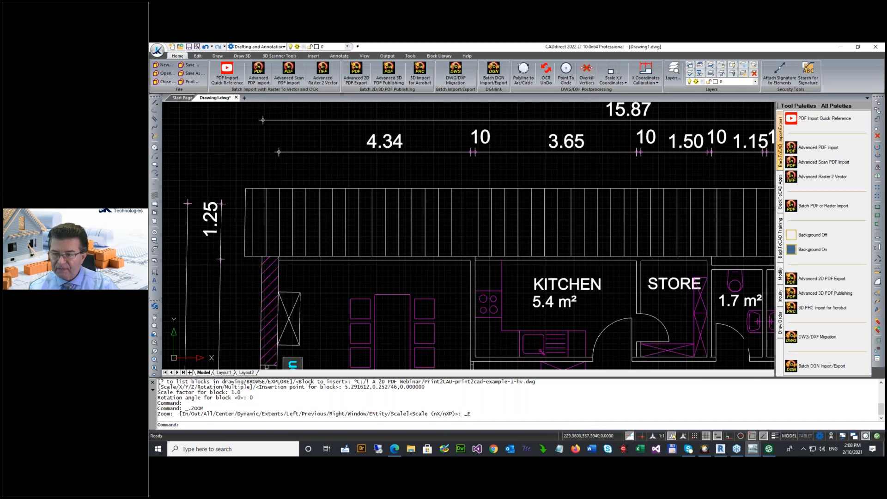
# Measure the length of the imported dimension line labelled 4.34 above the roof and read the distance in the prompt history.
pyautogui.click(620, 83)
pyautogui.click(624, 146)
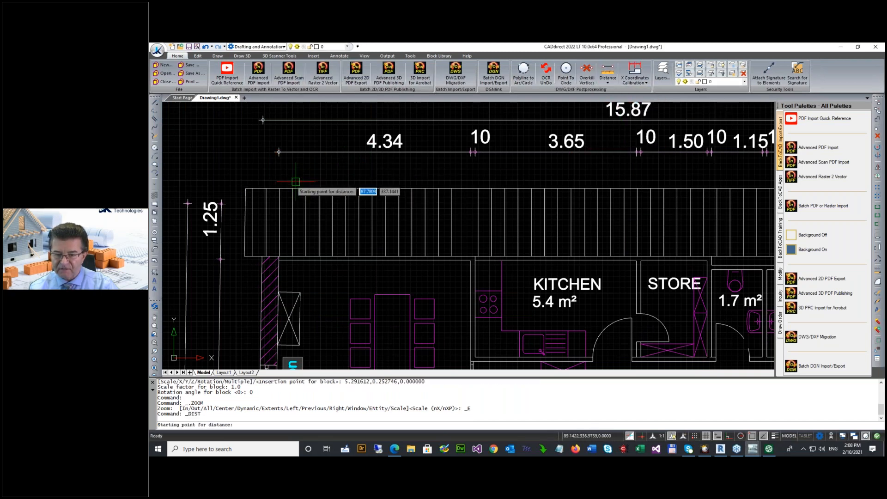
pyautogui.click(279, 156)
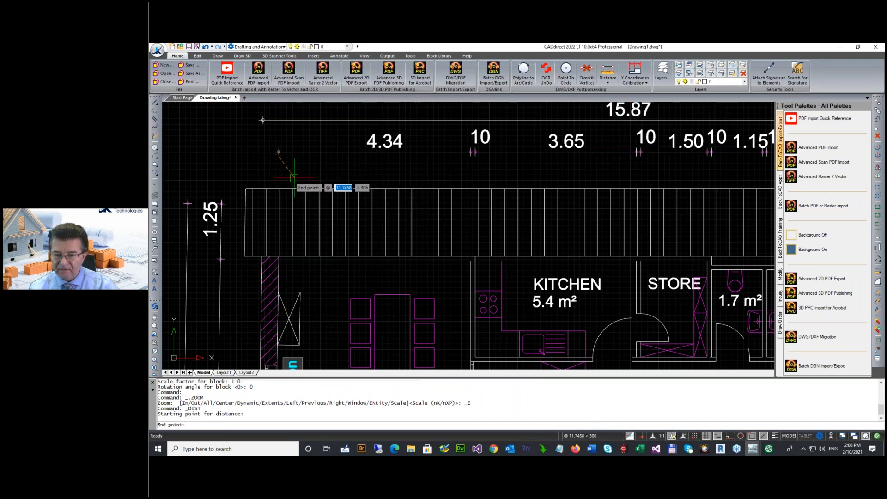
pyautogui.click(470, 156)
pyautogui.press('F2')
pyautogui.moveTo(469, 364); pyautogui.dragTo(488, 365)
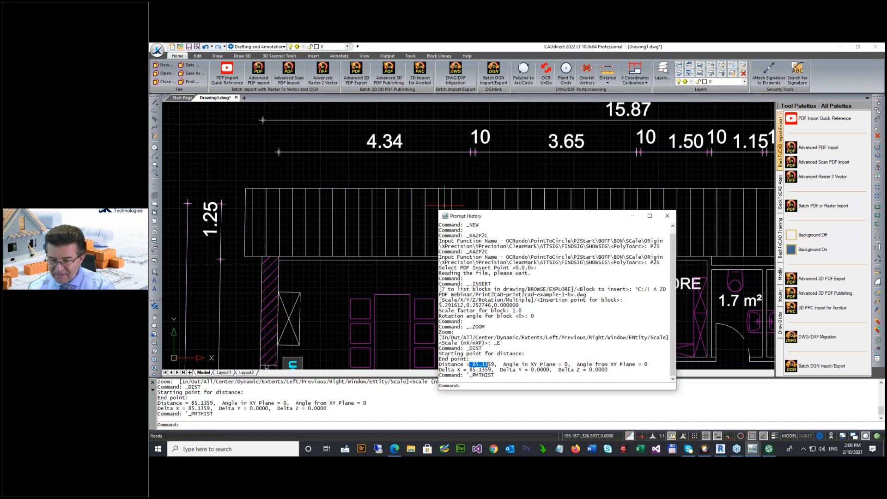
pyautogui.click(496, 360)
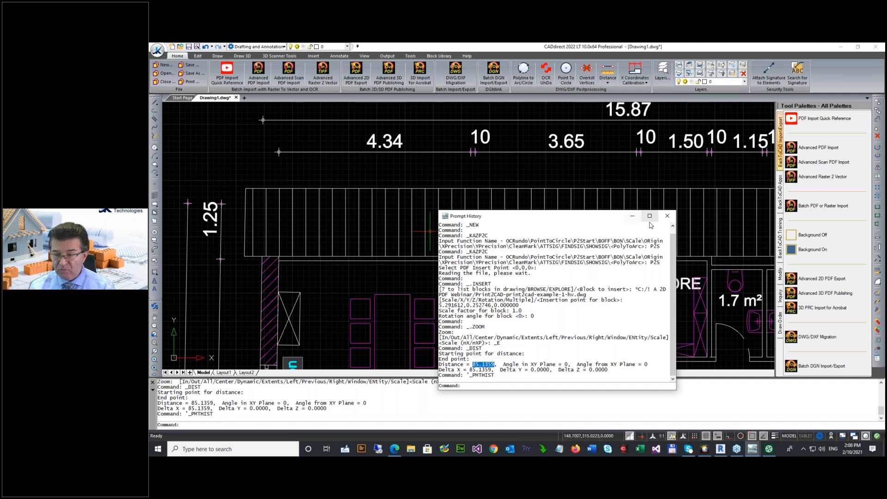
pyautogui.click(667, 216)
# Close Drawing1.dwg without saving it and create a new DWG drawing from a template.
pyautogui.click(236, 97)
pyautogui.click(529, 261)
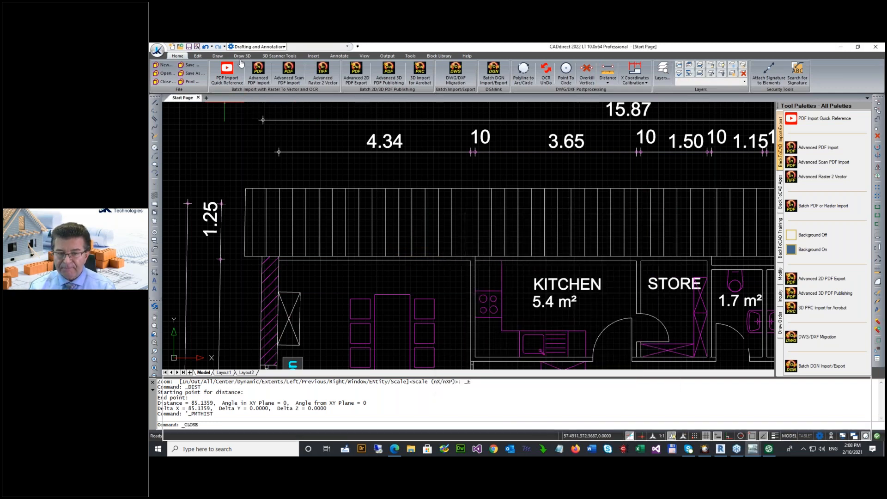
pyautogui.click(157, 49)
pyautogui.click(177, 73)
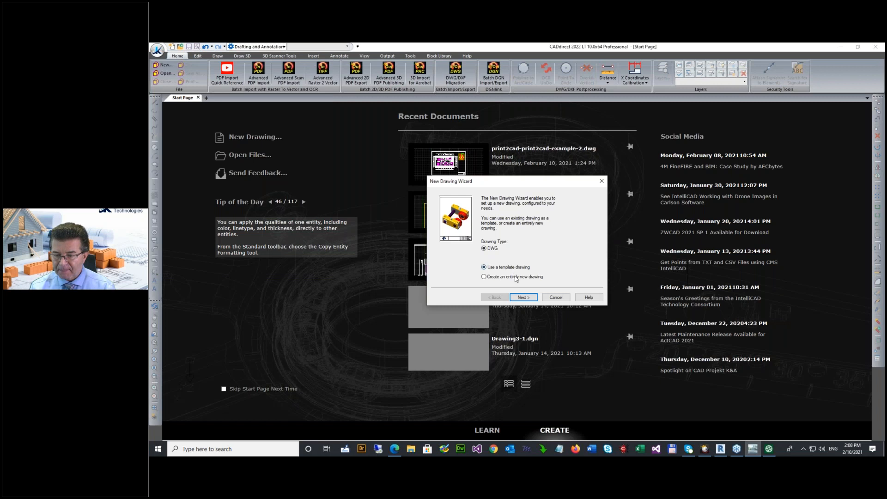
pyautogui.click(524, 298)
pyautogui.click(524, 298)
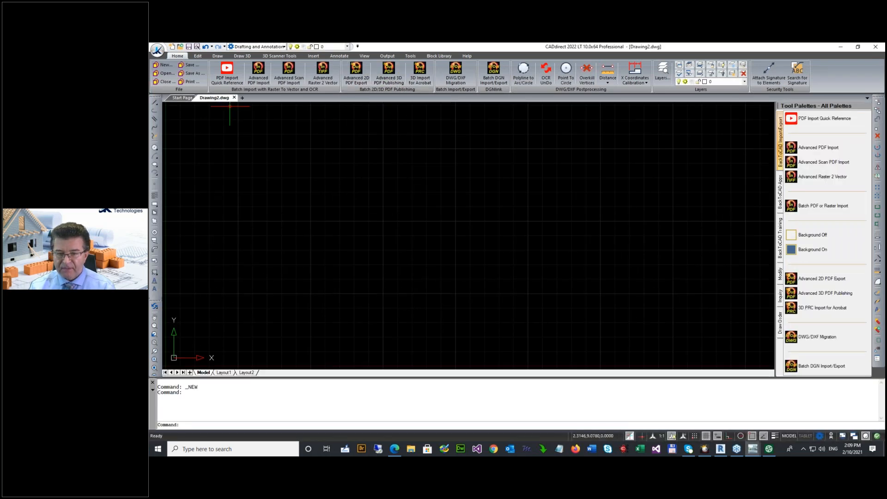
# Start the Advanced PDF Import and choose print2cad-example-1.pdf from the ! A 2D PDF Webinar folder as the input.
pyautogui.click(259, 74)
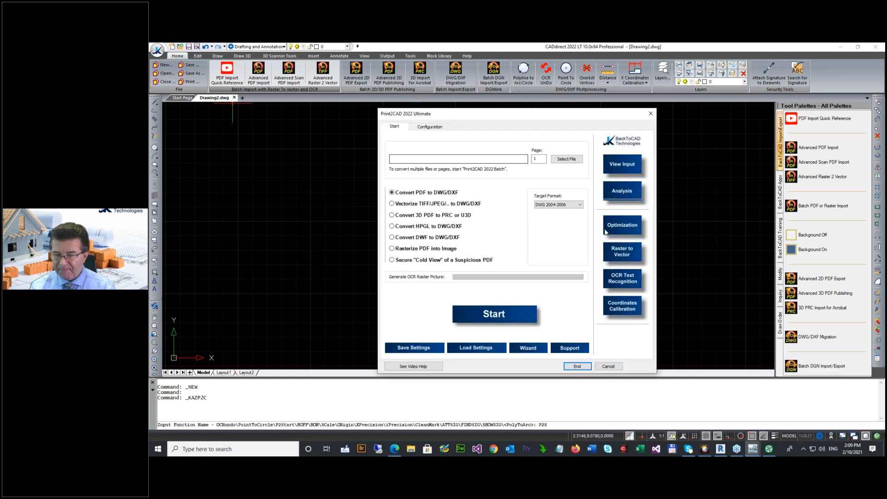
pyautogui.click(568, 160)
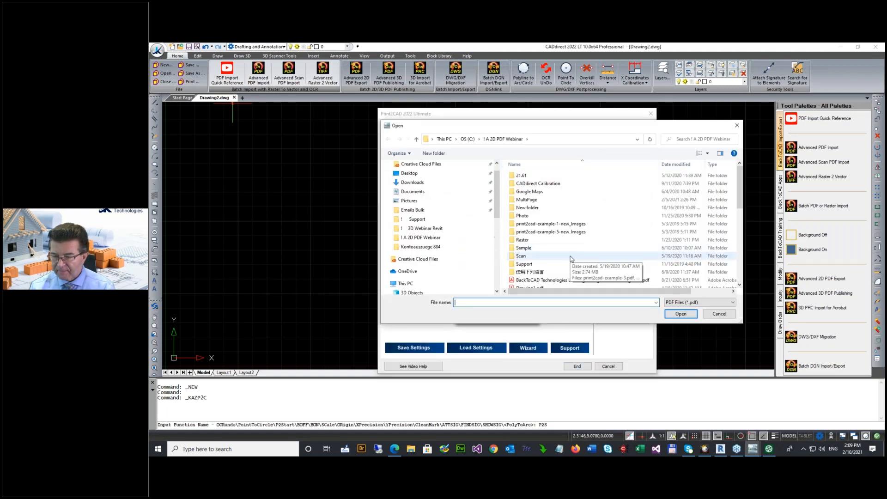
pyautogui.scroll(-5, 570, 257)
pyautogui.doubleClick(537, 203)
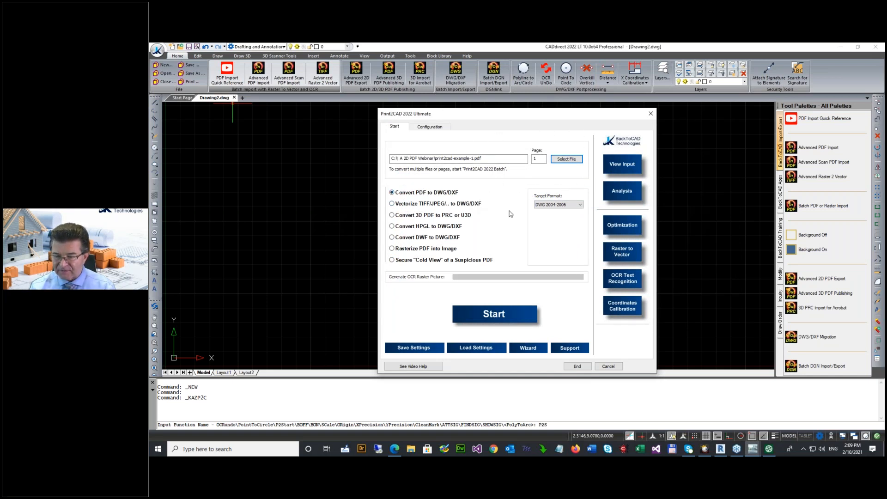
# Review the vector output optimization settings for cleanup, layers, colors, line types, pages and scale.
pyautogui.click(623, 223)
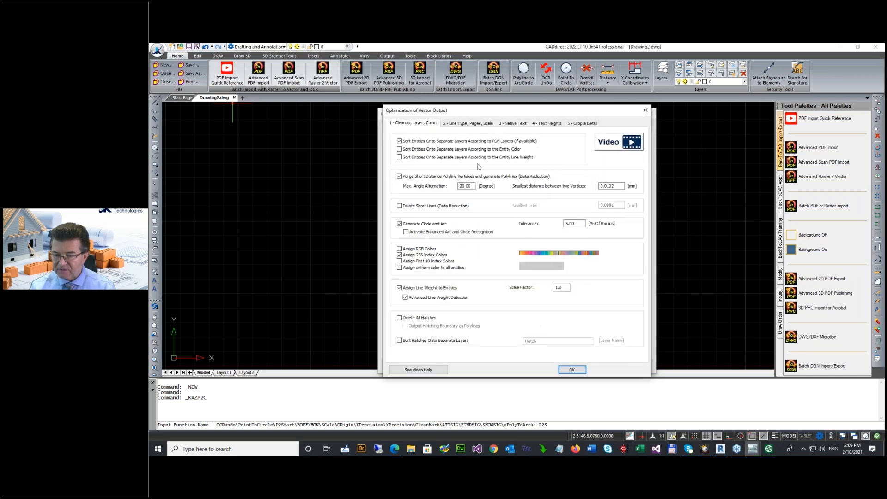
pyautogui.click(463, 124)
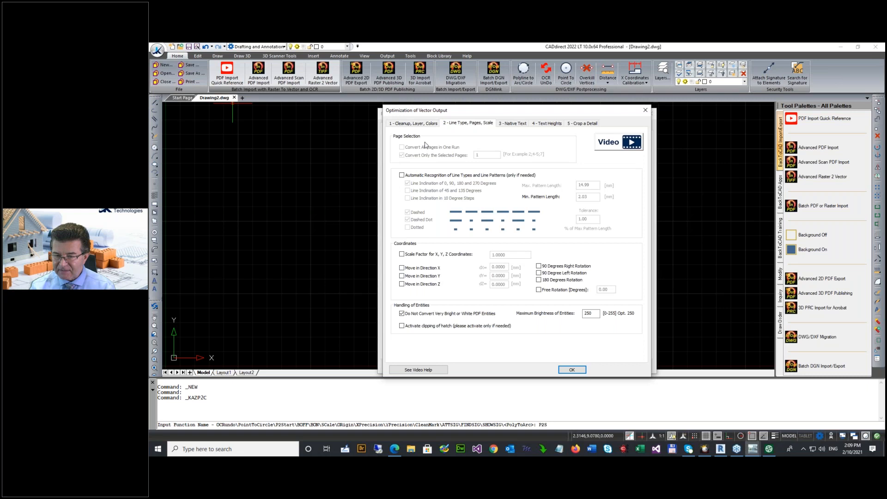
pyautogui.click(412, 123)
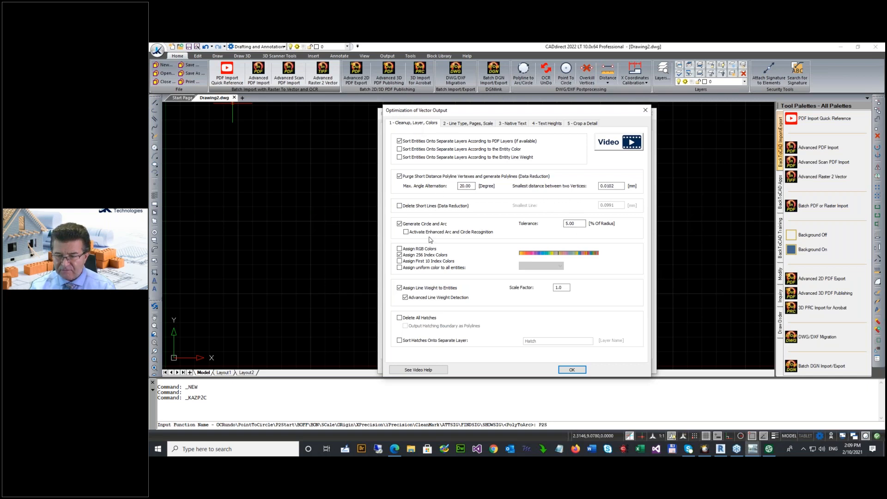
pyautogui.click(453, 124)
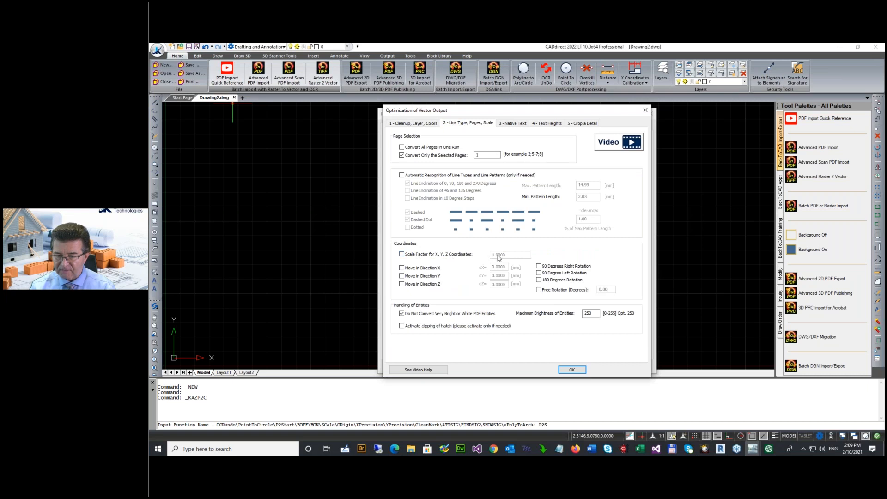
pyautogui.click(572, 369)
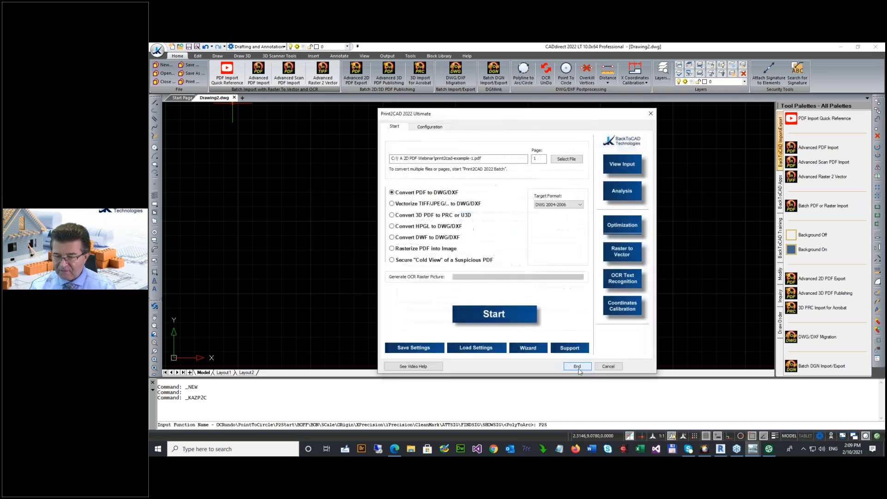
# Enable scaling of coordinates with a factor, using a PDF measured distance of 85.1359 mm and a CAD correct distance of 4340 mm.
pyautogui.click(619, 308)
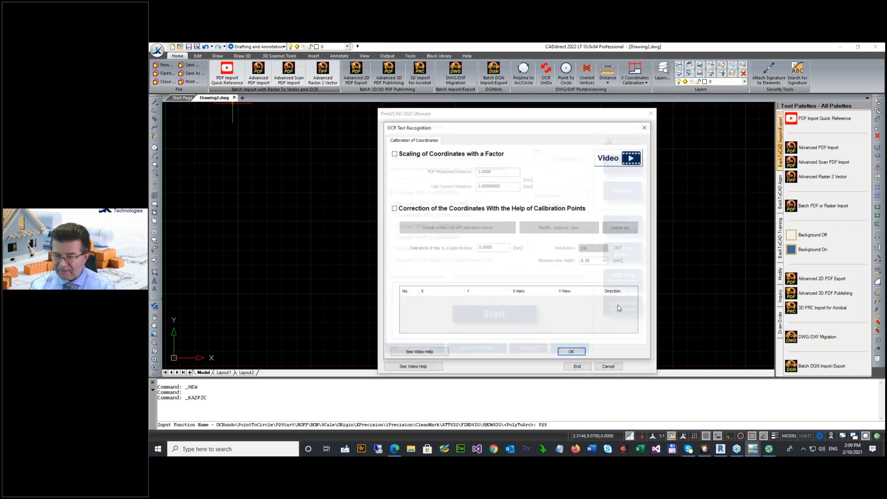
pyautogui.click(407, 156)
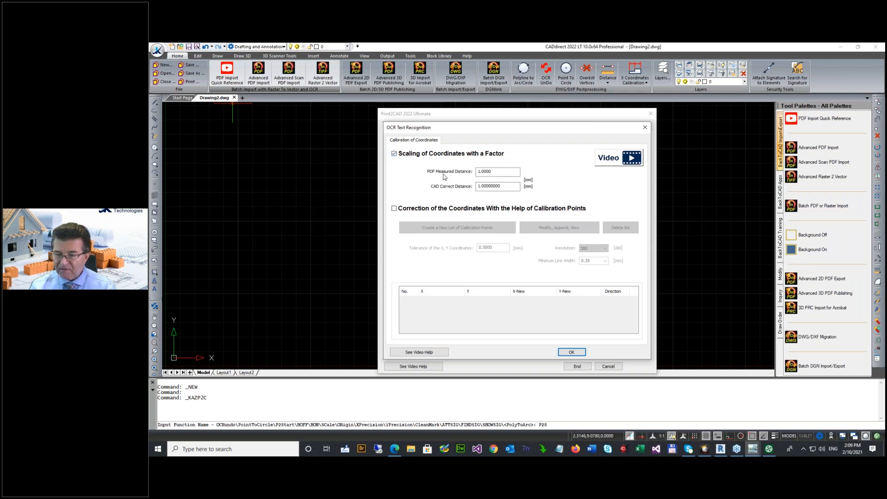
pyautogui.press('Tab')
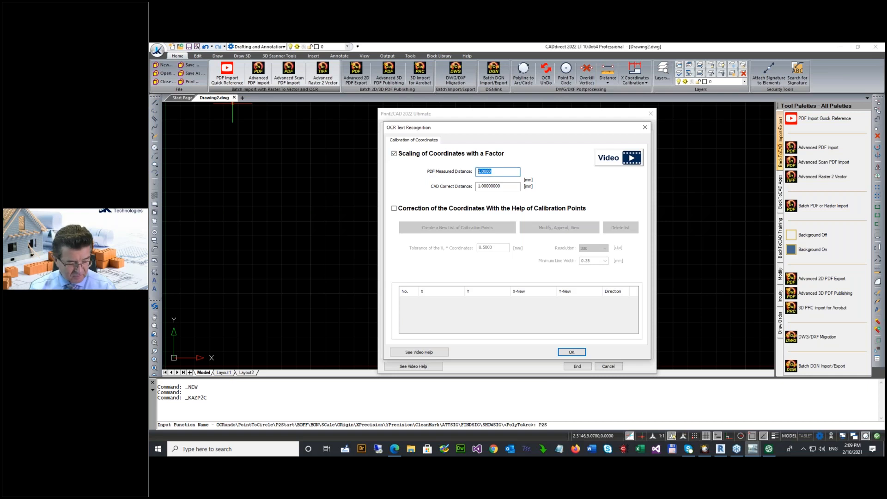
pyautogui.write('85.1359')
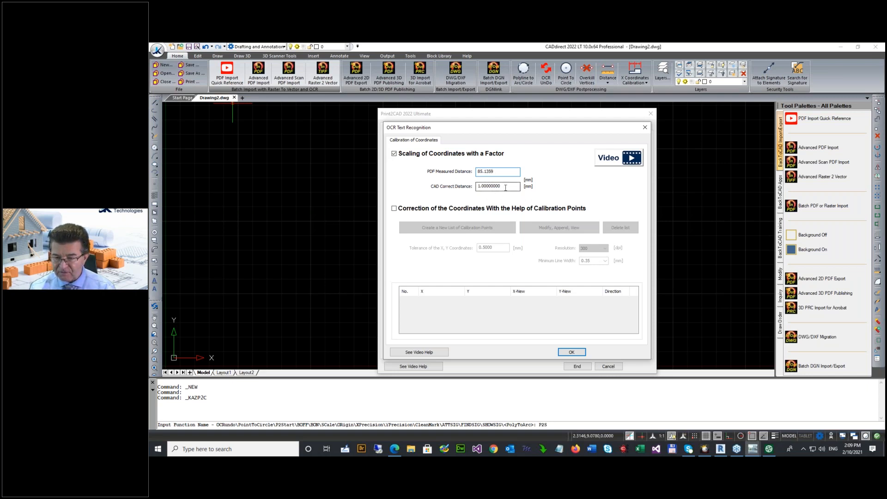
pyautogui.moveTo(505, 188); pyautogui.dragTo(461, 188)
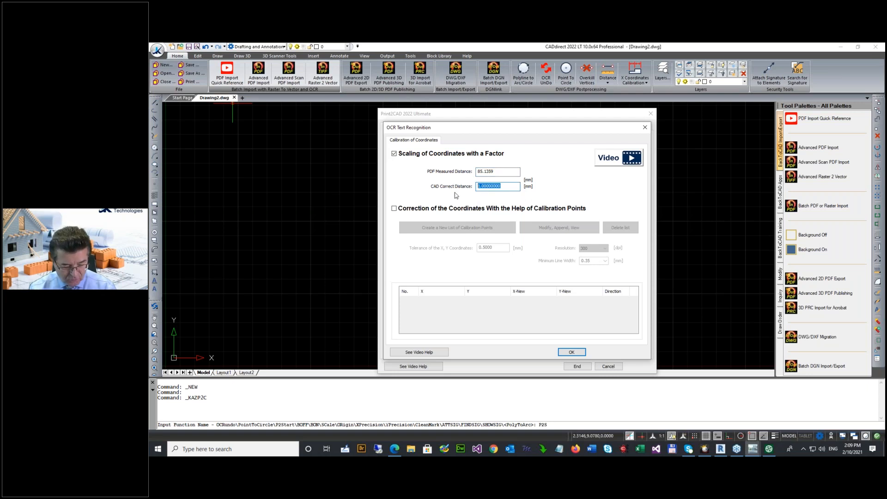
pyautogui.write('4340')
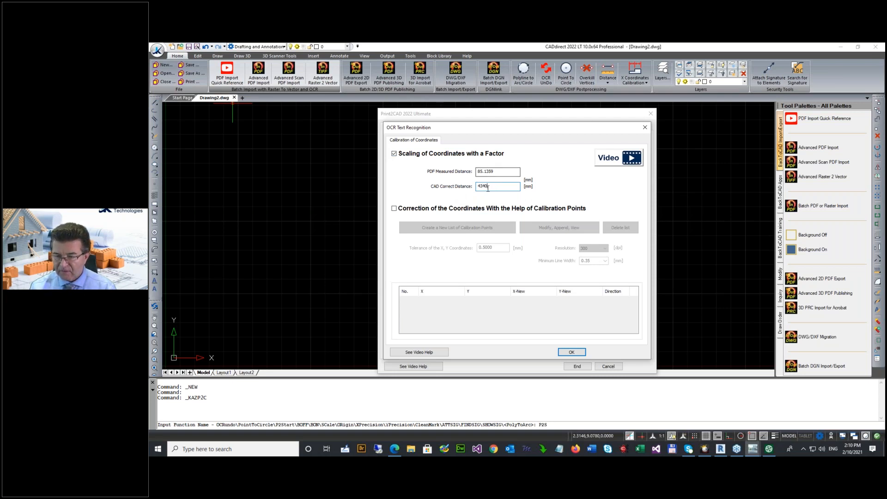
pyautogui.click(571, 352)
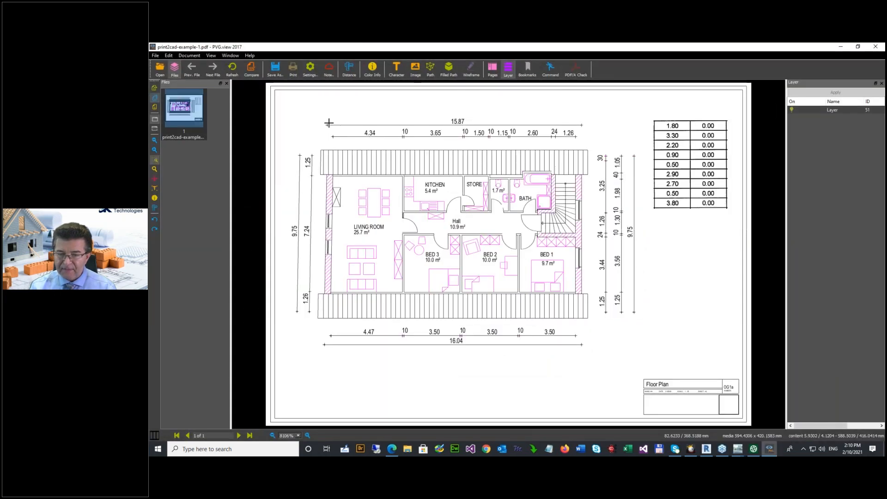
# Inspect the 4.34 dimension line in the input PDF, close the viewer, and check the calculated coordinate scaling.
pyautogui.moveTo(327, 121); pyautogui.dragTo(422, 163)
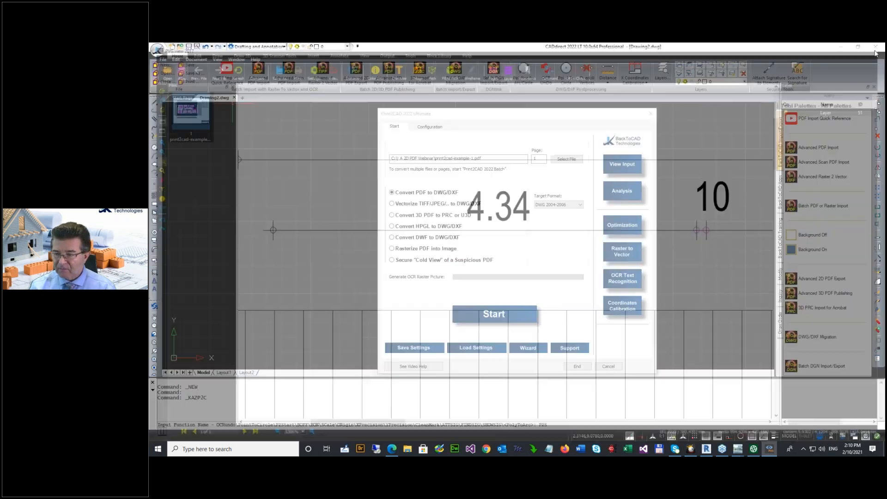
pyautogui.click(875, 47)
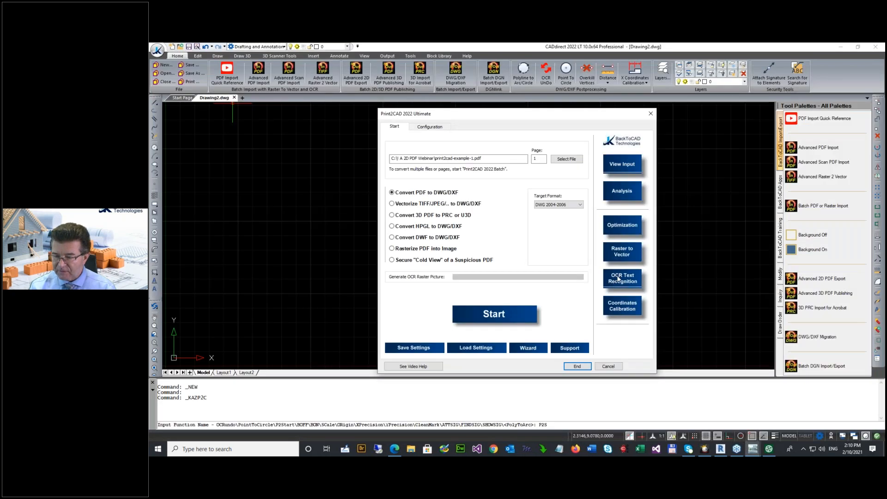
pyautogui.click(618, 278)
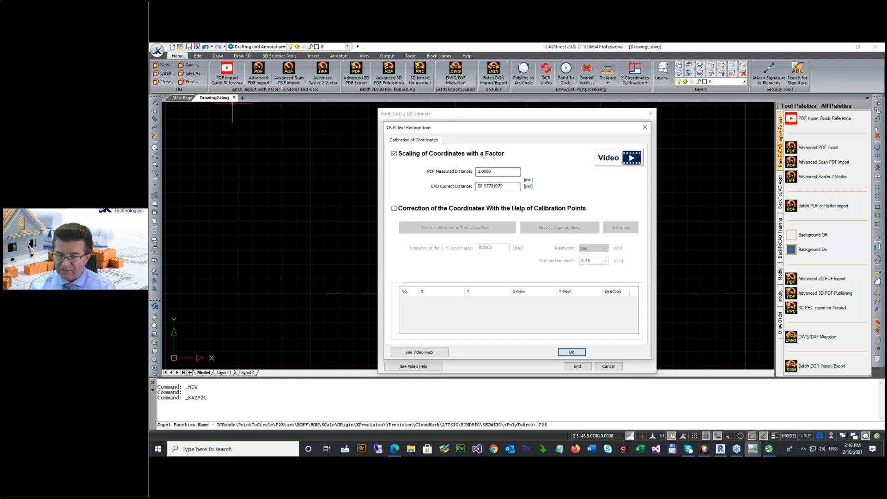
pyautogui.click(571, 353)
# Convert the PDF to DWG with the scaling and insert the result into Drawing2.dwg at about 5.45, 0.04.
pyautogui.click(497, 315)
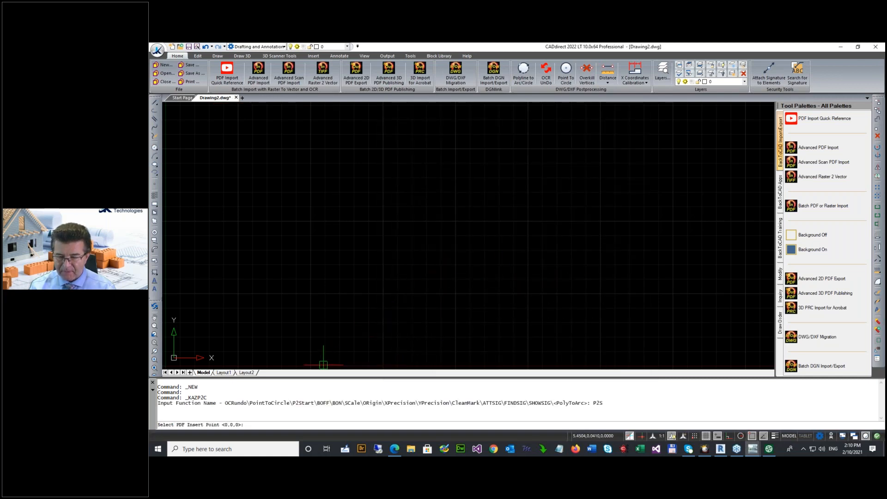
pyautogui.click(323, 365)
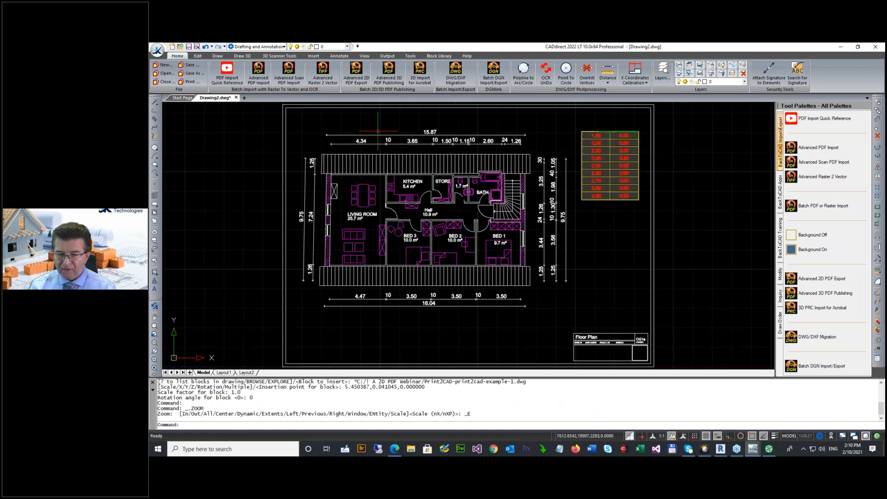
# Measure the 4.34 dimension line above the roof in the scaled drawing and read the distance in the prompt history.
pyautogui.scroll(2, 349, 129)
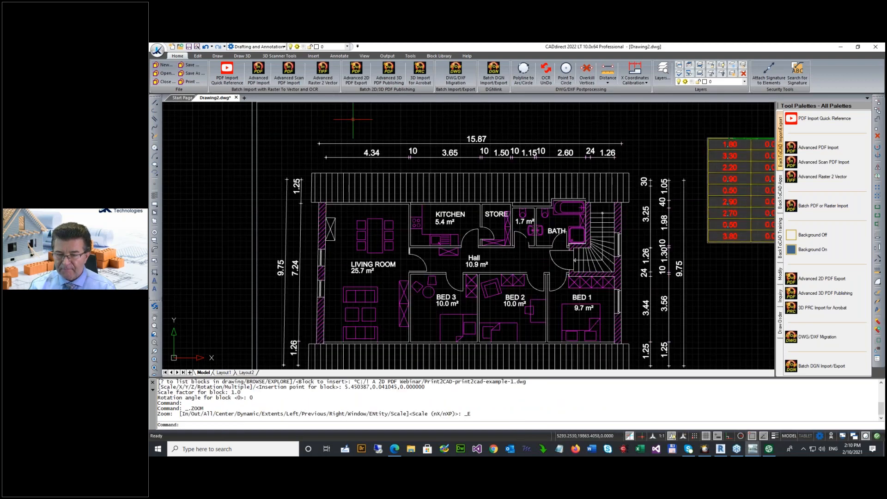
pyautogui.scroll(2, 413, 188)
pyautogui.click(608, 71)
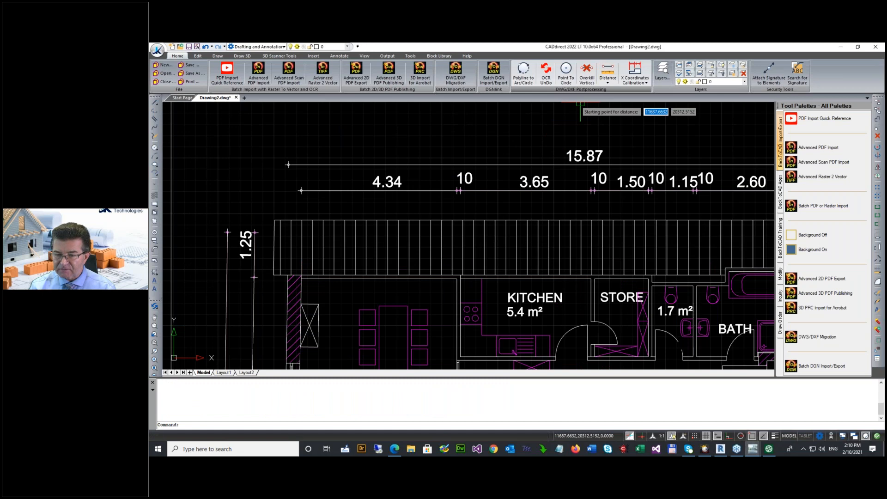
pyautogui.click(301, 190)
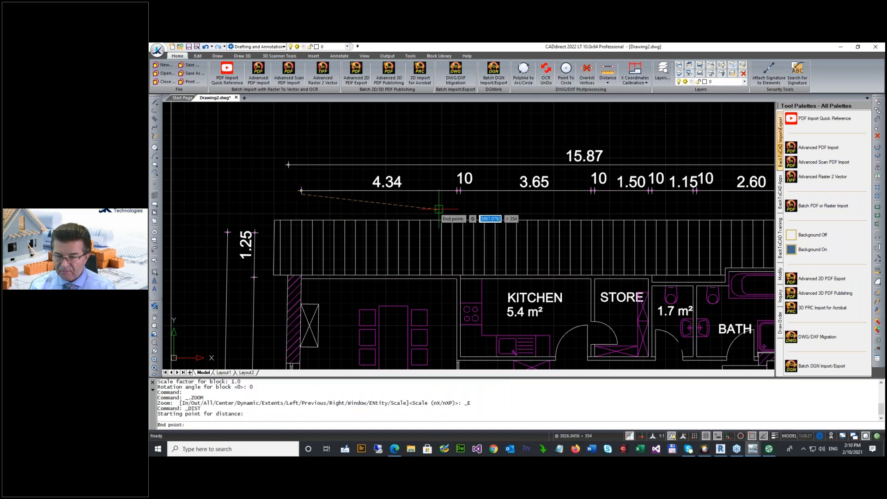
pyautogui.click(456, 193)
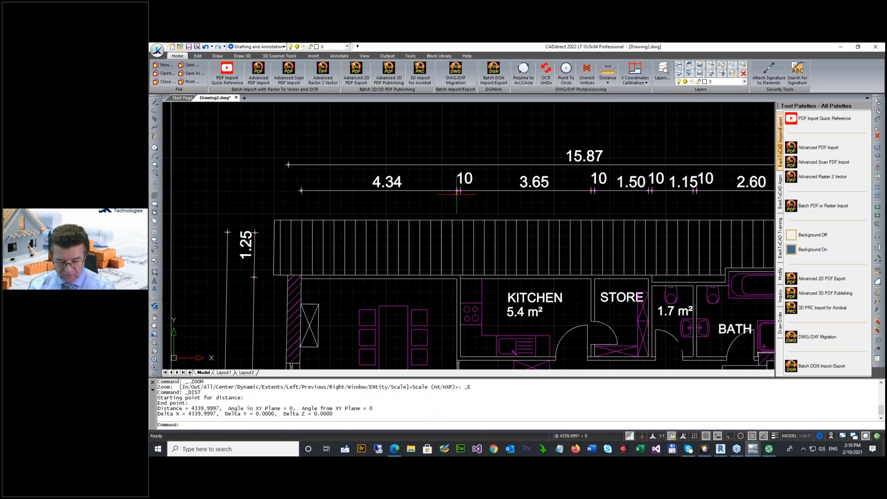
pyautogui.press('F2')
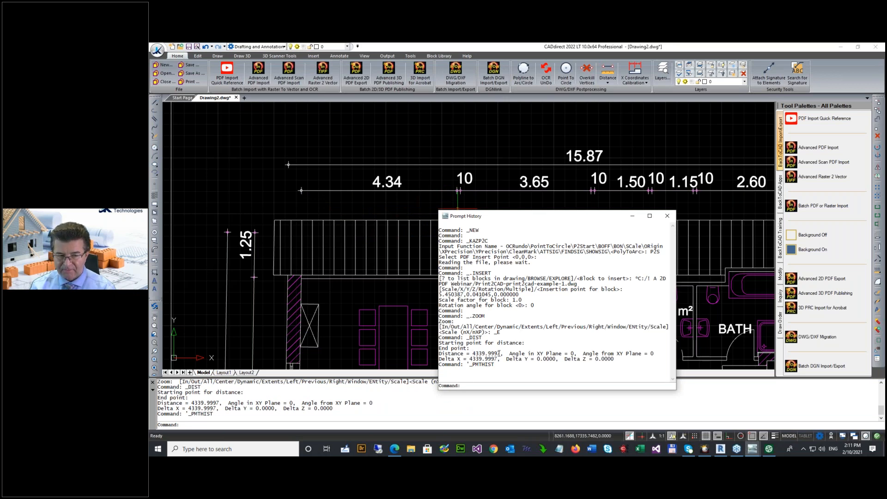
pyautogui.click(667, 215)
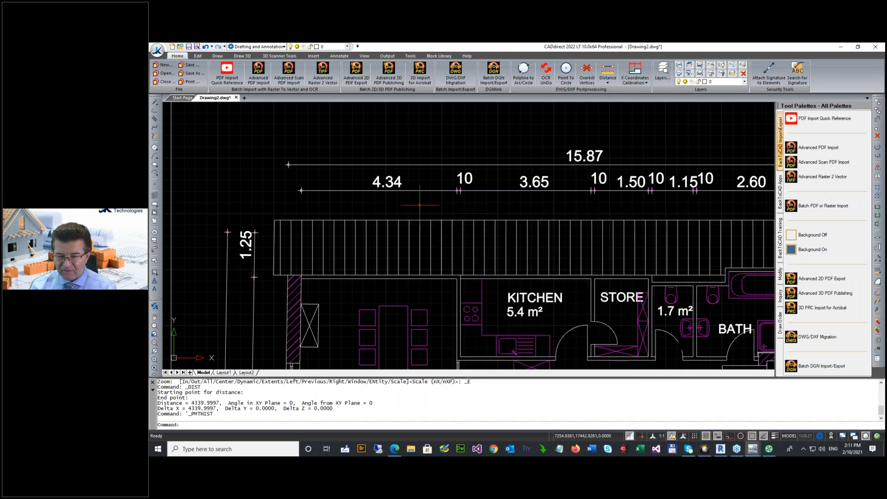
pyautogui.scroll(-5, 417, 206)
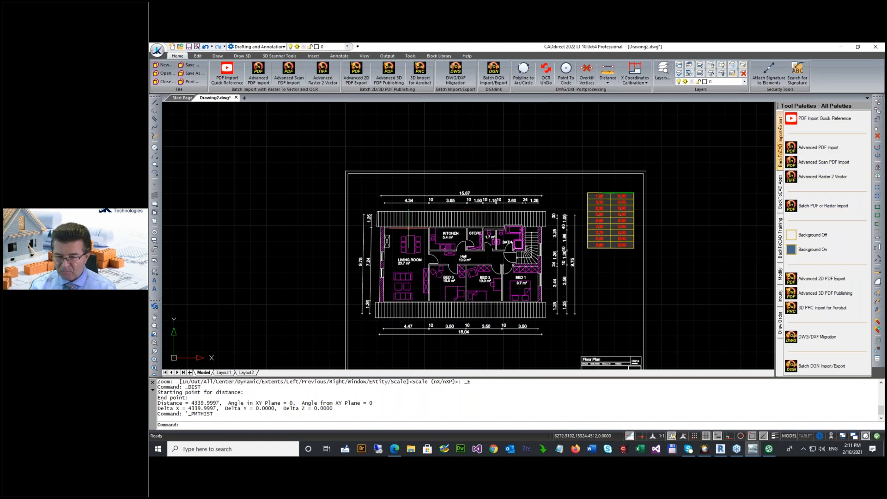
pyautogui.scroll(-2, 475, 262)
pyautogui.scroll(3, 475, 262)
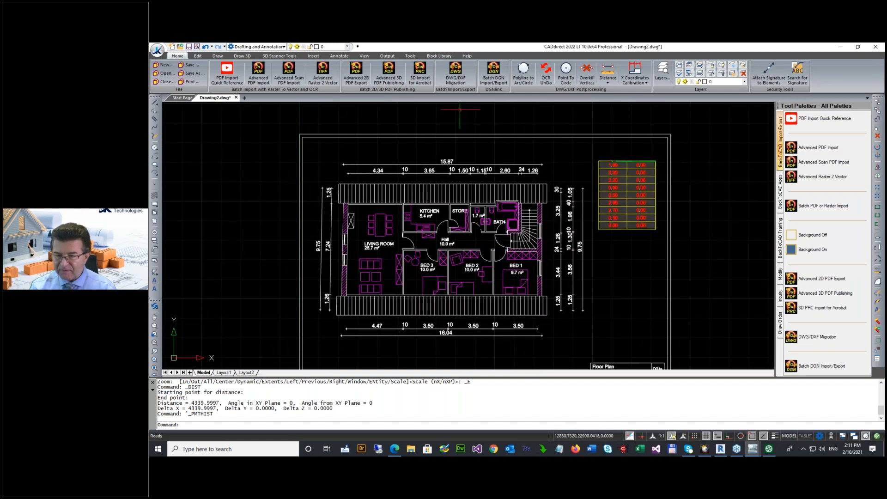
pyautogui.click(608, 82)
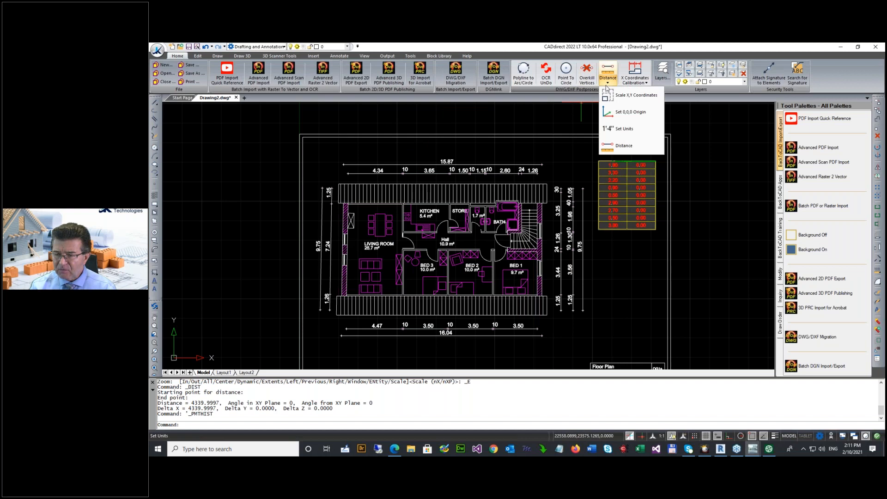
pyautogui.click(614, 98)
pyautogui.scroll(4, 383, 126)
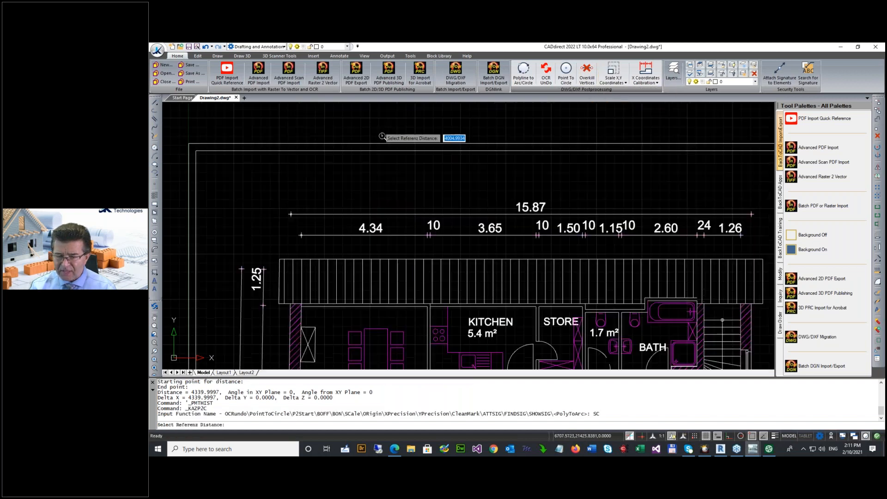
pyautogui.click(301, 238)
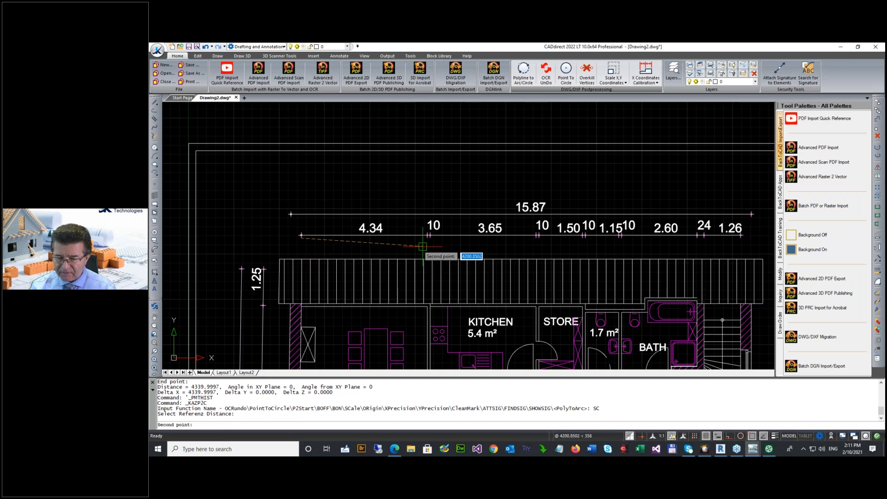
pyautogui.press('Escape')
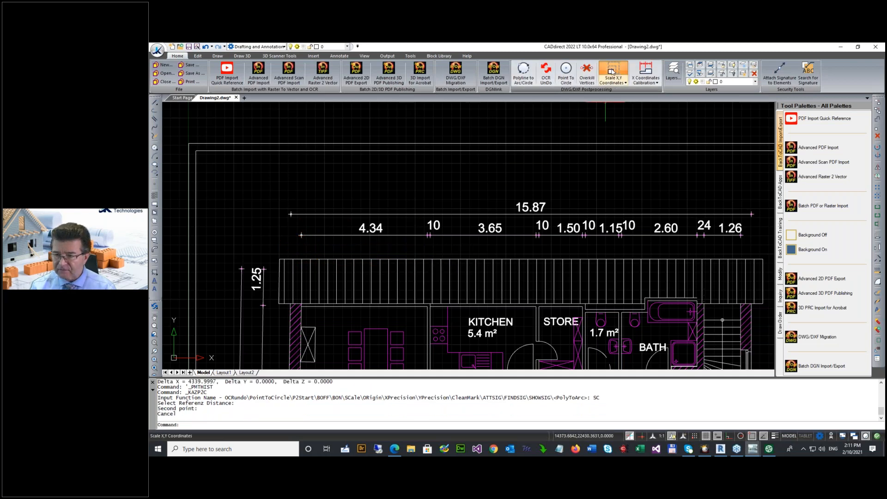
# Scale the drawing's X,Y coordinates using the ends of the 4.34 dimension line as reference and 4340 as the correct distance.
pyautogui.click(612, 73)
pyautogui.scroll(3, 298, 229)
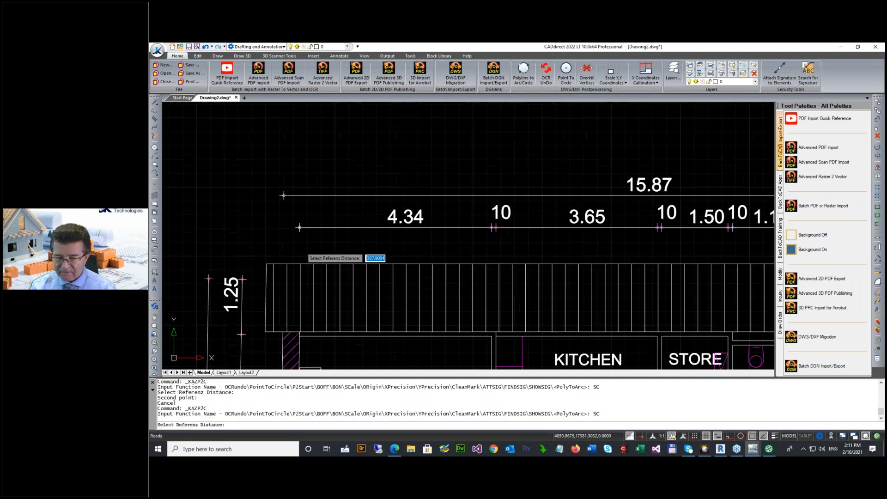
pyautogui.click(298, 229)
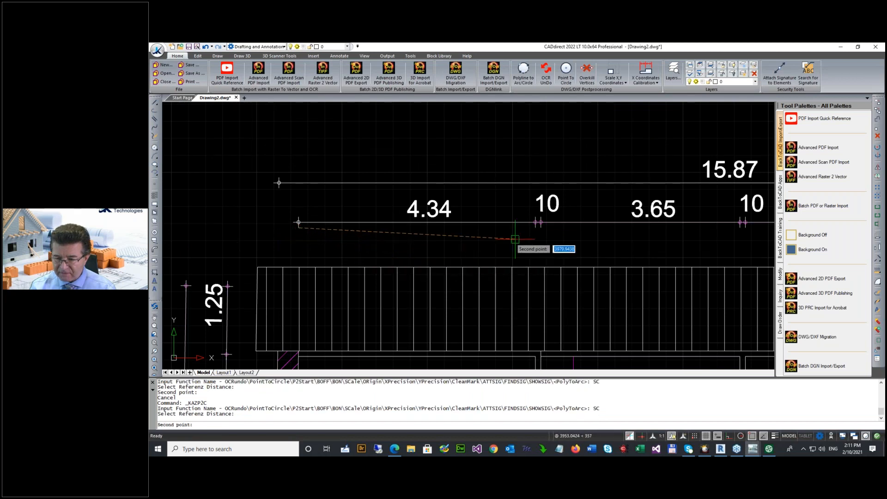
pyautogui.click(535, 227)
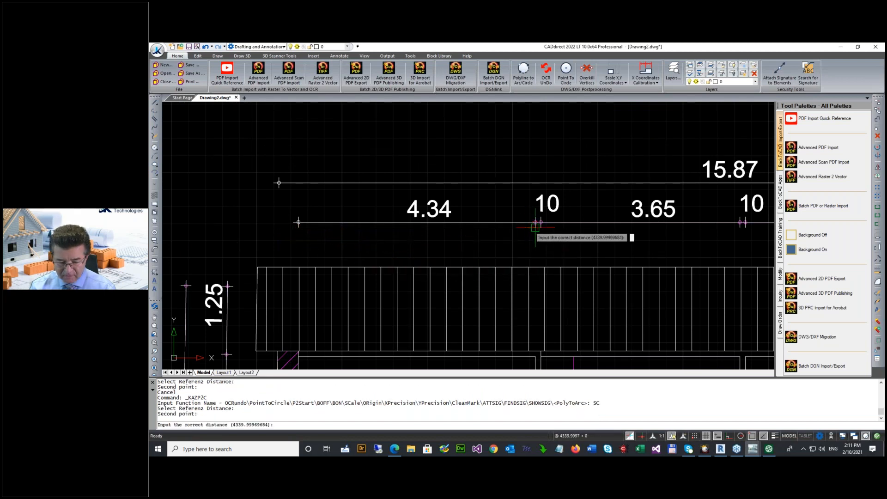
pyautogui.write('4340')
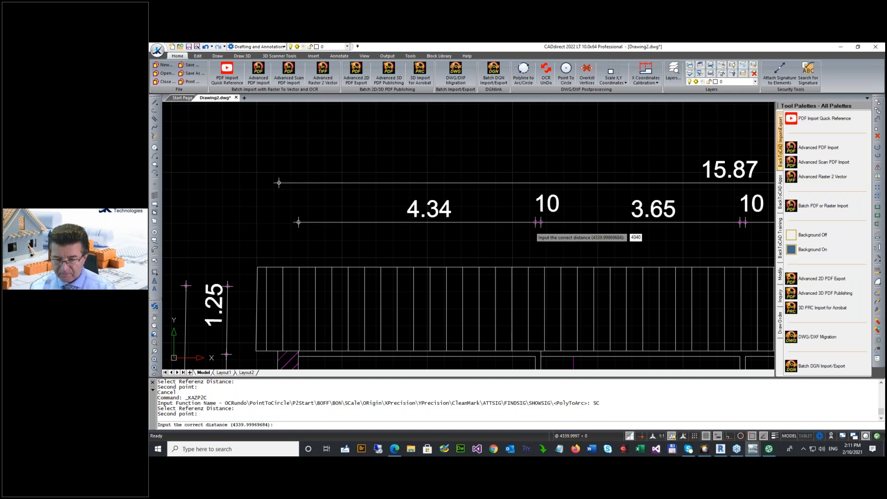
pyautogui.press('Return')
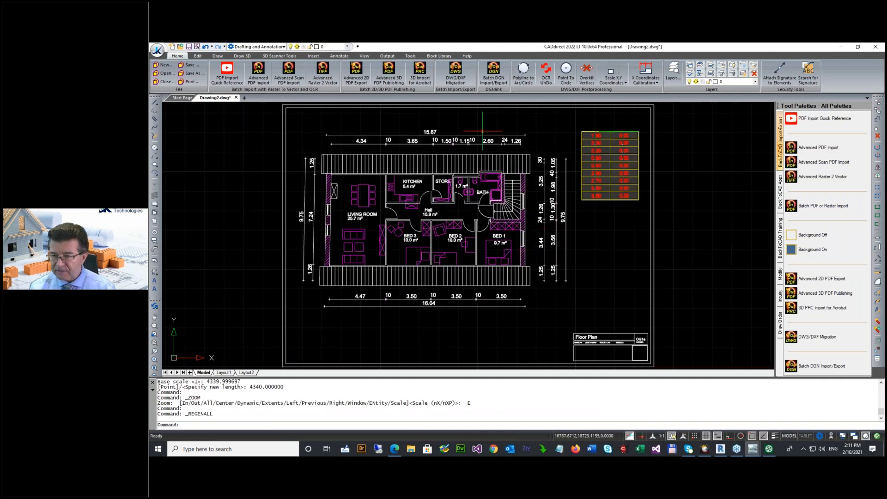
# Measure the distance between the ends of the 4.34 dimension line above the roof.
pyautogui.scroll(2, 342, 118)
pyautogui.scroll(4, 343, 118)
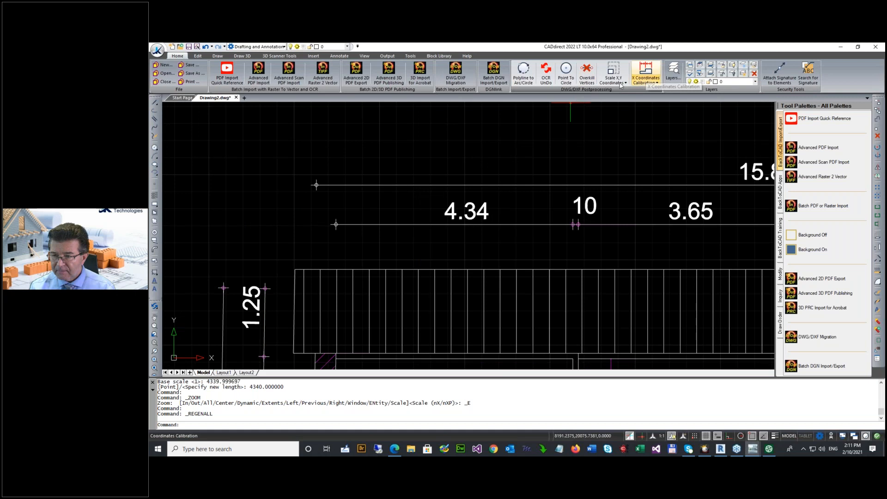
pyautogui.click(607, 84)
pyautogui.click(619, 112)
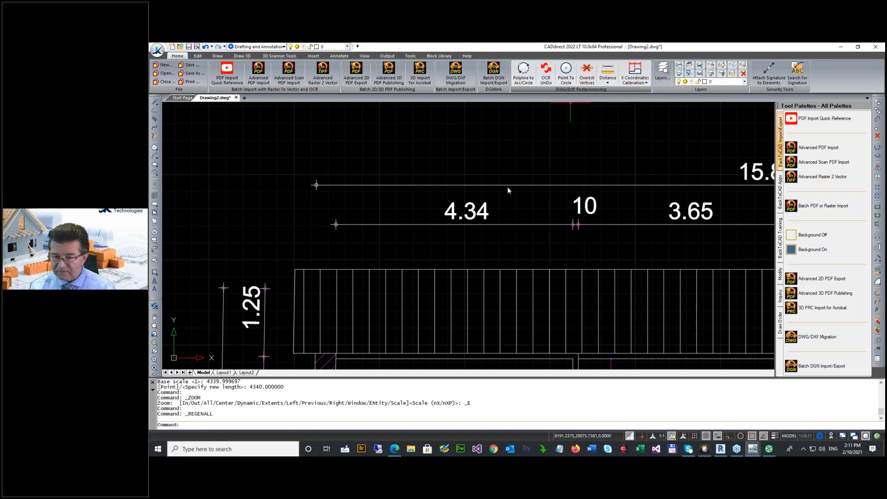
pyautogui.click(336, 225)
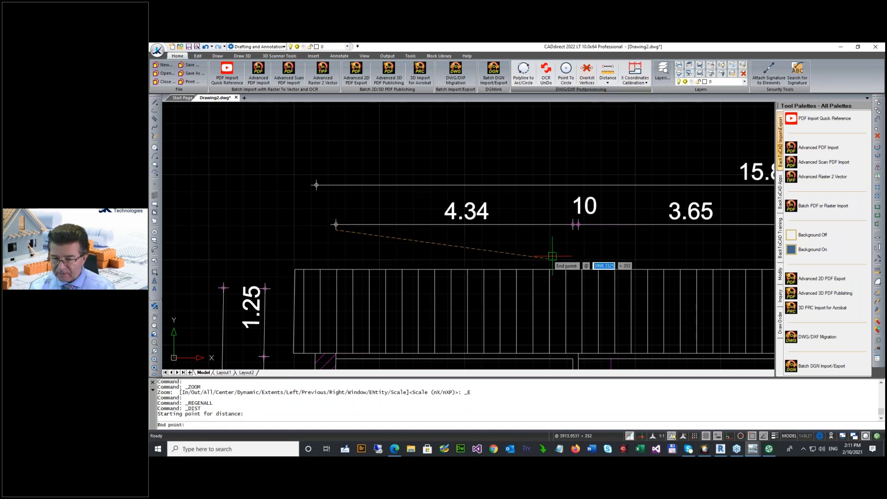
pyautogui.click(575, 226)
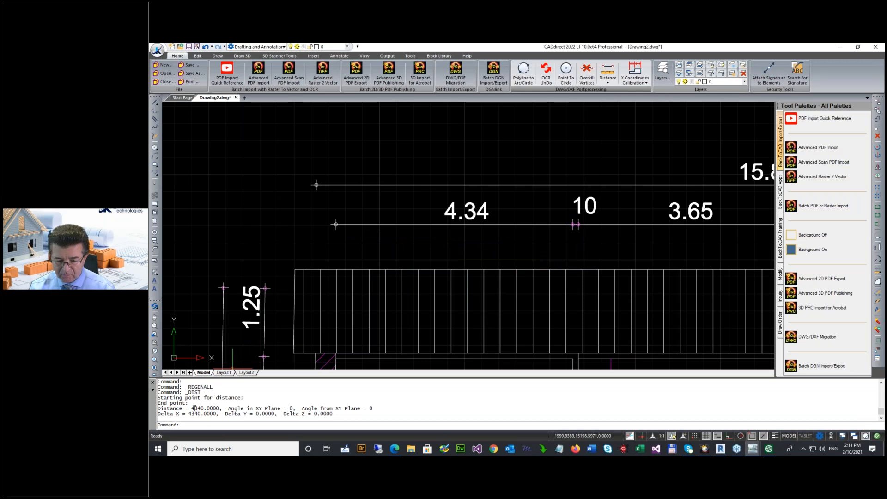
# Save the drawing as print2cad-print2cad-example-1.dwg in the 3D Webinar Revit folder, replacing the existing file.
pyautogui.scroll(-5, 223, 130)
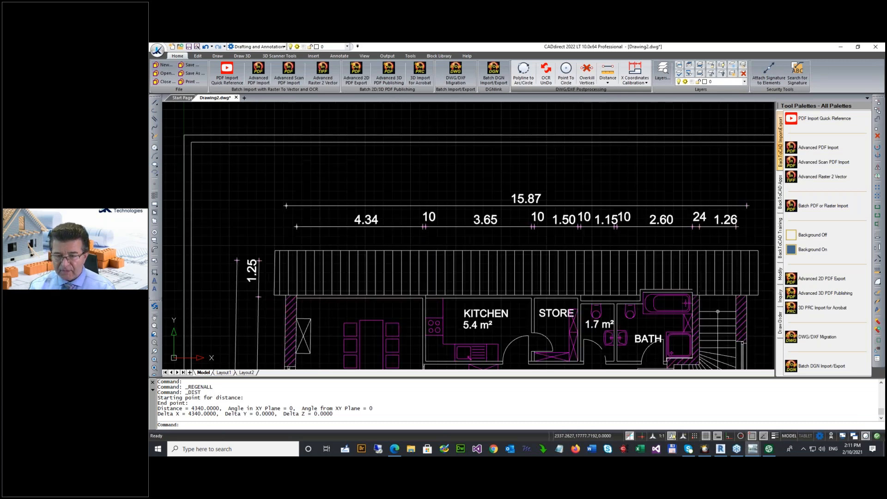
pyautogui.click(157, 50)
pyautogui.click(184, 86)
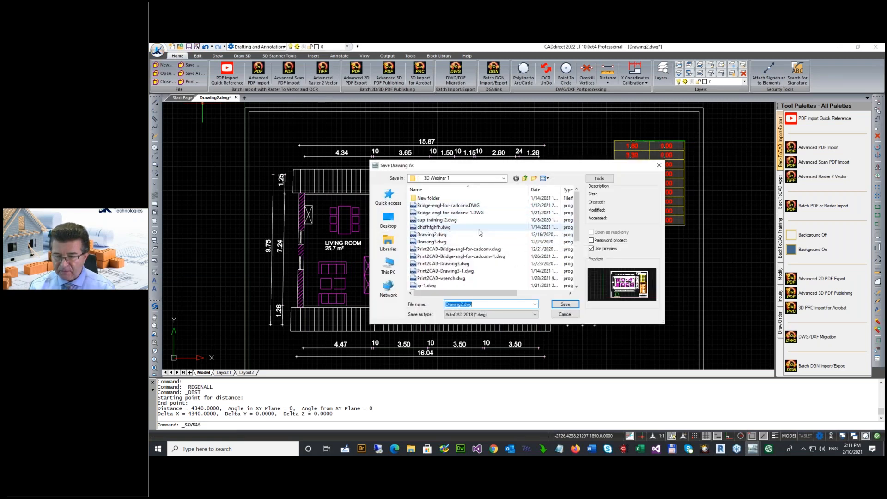
pyautogui.click(524, 178)
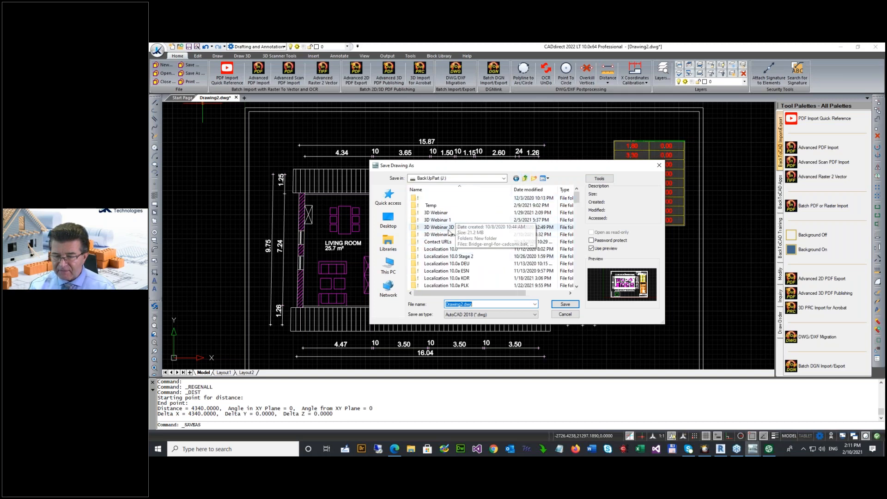
pyautogui.doubleClick(445, 235)
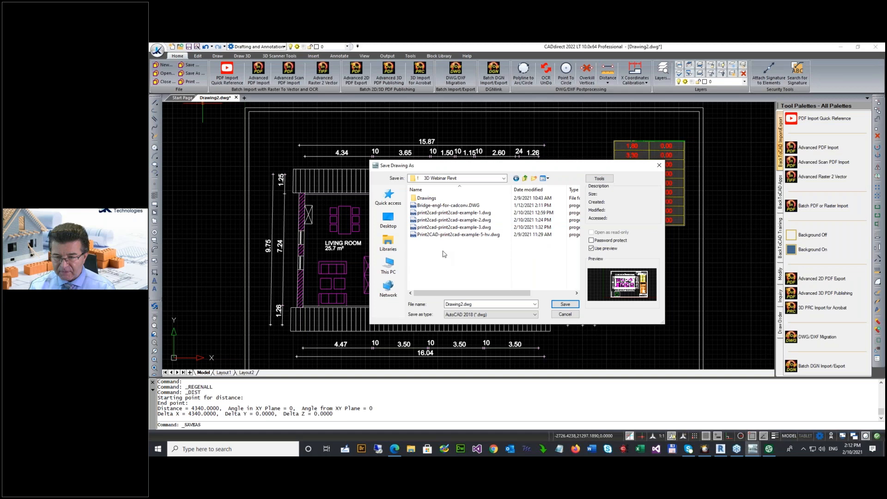
pyautogui.doubleClick(446, 213)
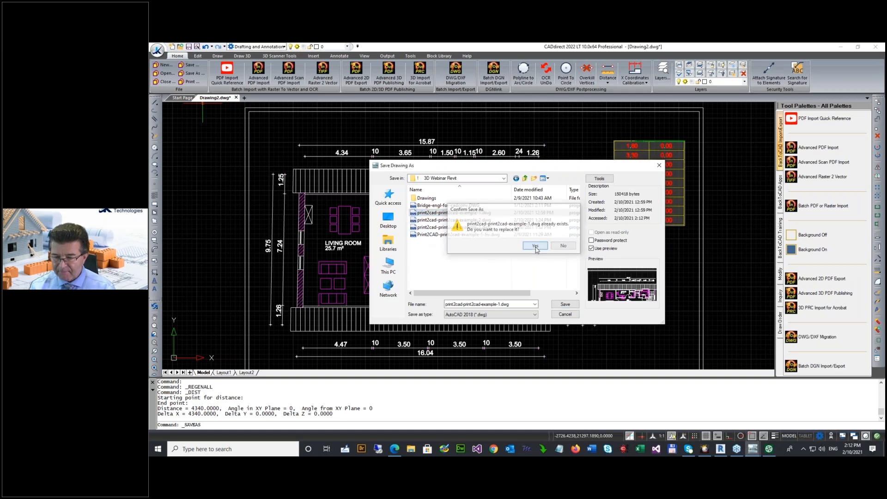
pyautogui.click(534, 245)
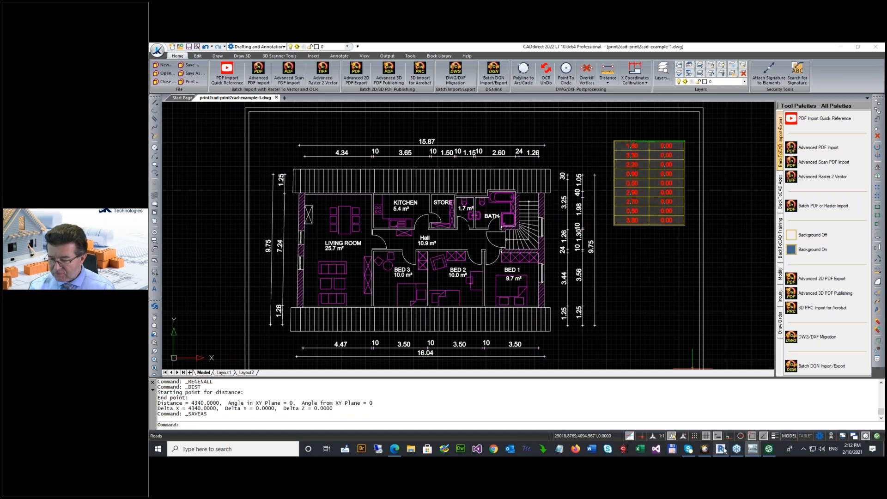
# Switch to Revit and create a new project with no template file.
pyautogui.click(721, 449)
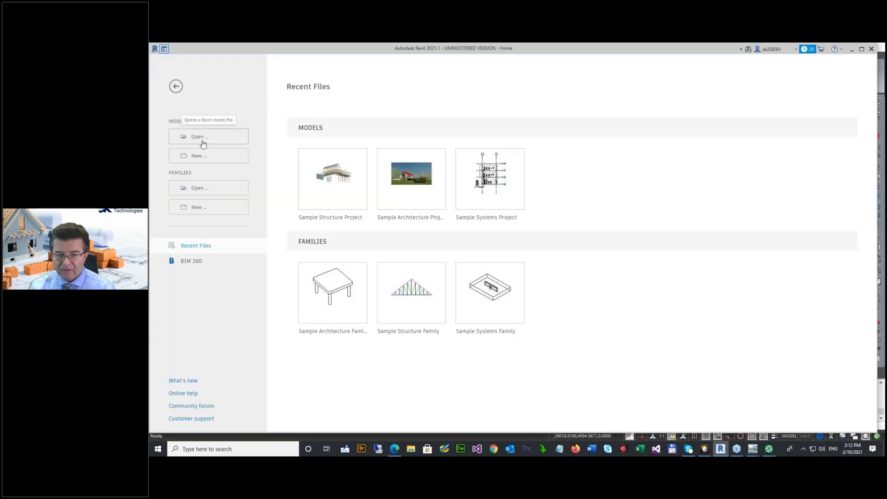
pyautogui.click(197, 156)
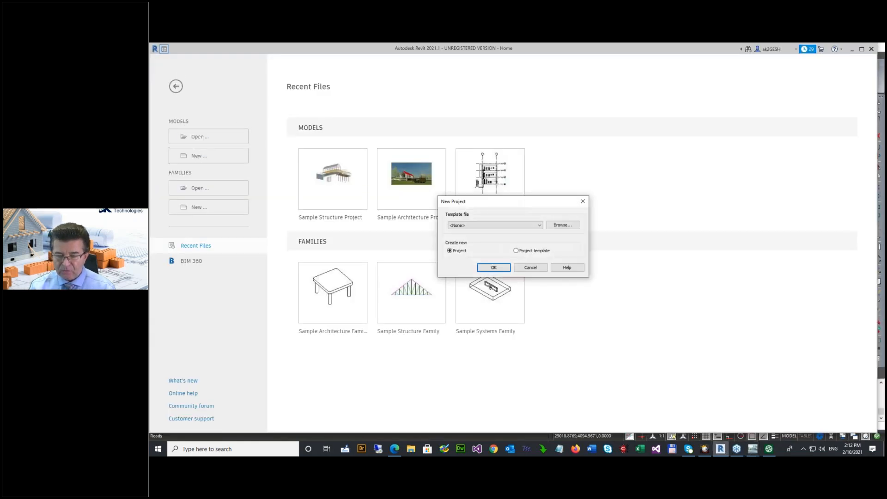
pyautogui.click(493, 268)
pyautogui.click(476, 257)
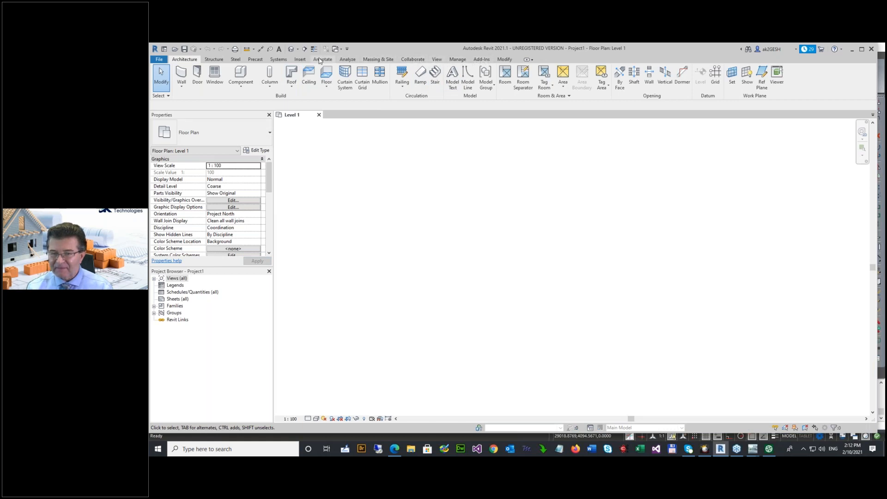
# Import the CAD file print2cad-print2cad-example-1.dwg from the 3D Webinar Revit folder on the BackUpPart drive into Level 1.
pyautogui.click(300, 60)
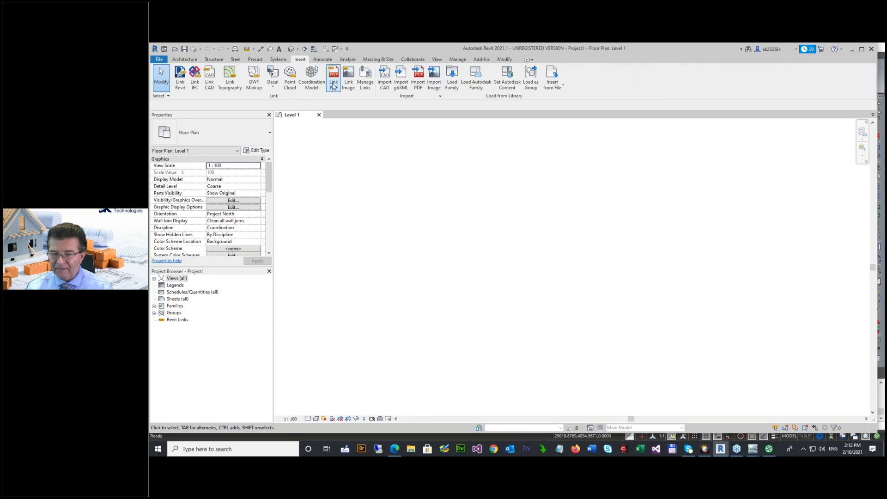
pyautogui.click(383, 81)
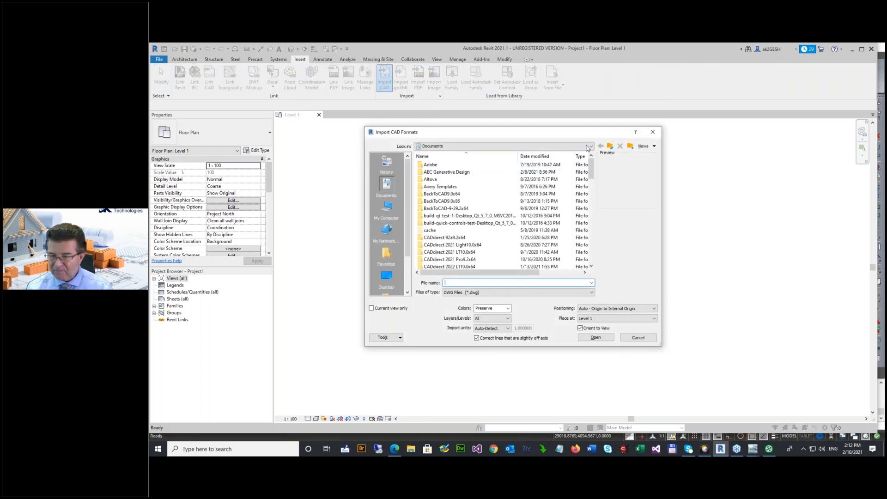
pyautogui.click(589, 147)
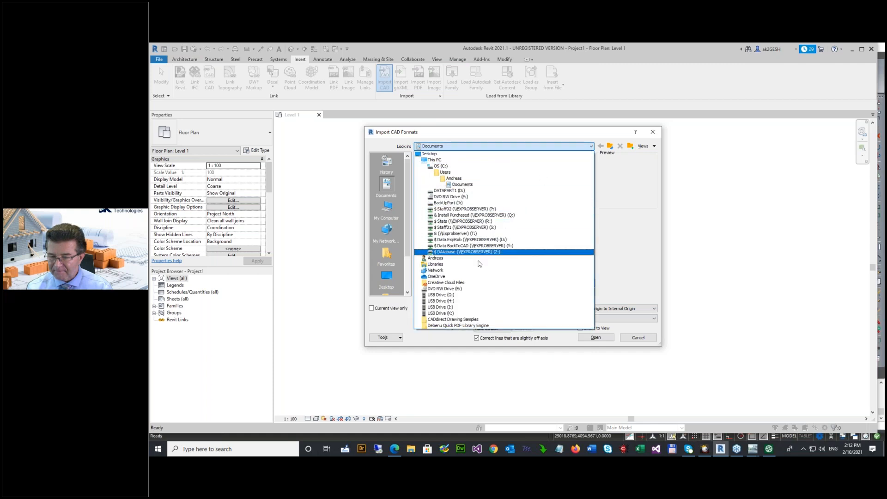
pyautogui.click(444, 202)
pyautogui.doubleClick(447, 201)
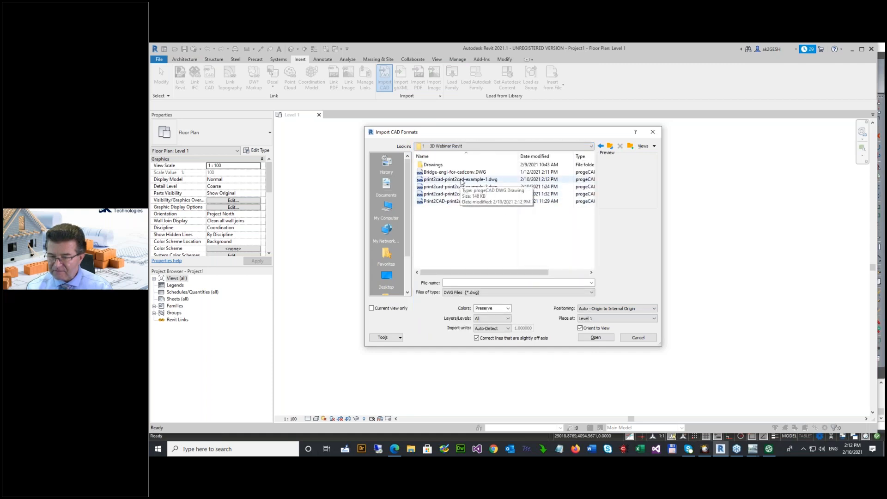
pyautogui.doubleClick(473, 179)
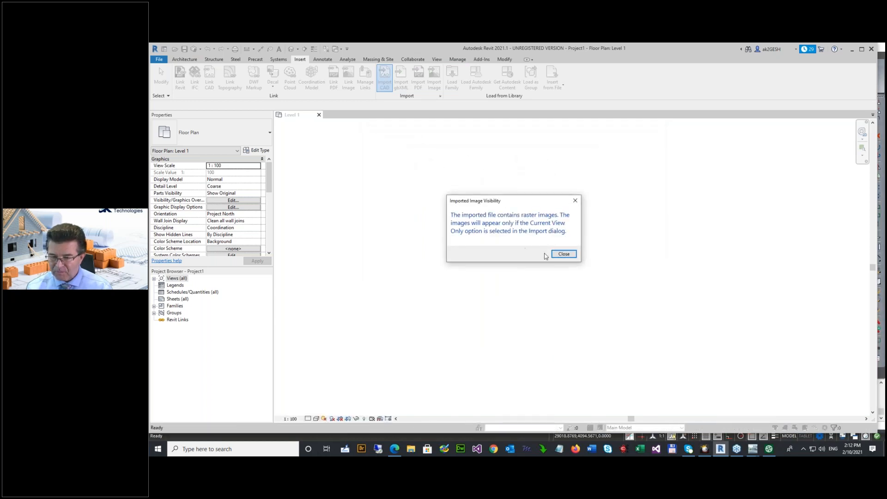
pyautogui.click(563, 254)
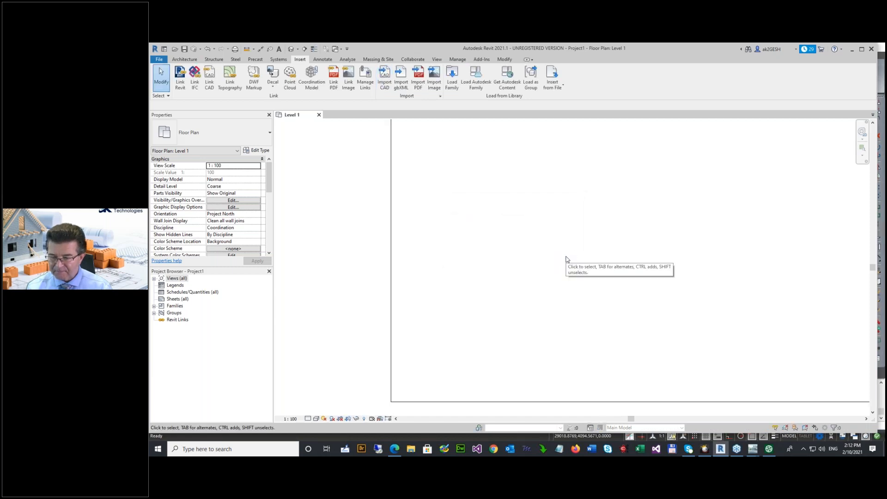
# Place a linear dimension between the ends of the 4.34 dimension line in the imported floor plan.
pyautogui.scroll(4, 561, 259)
pyautogui.scroll(-8, 555, 262)
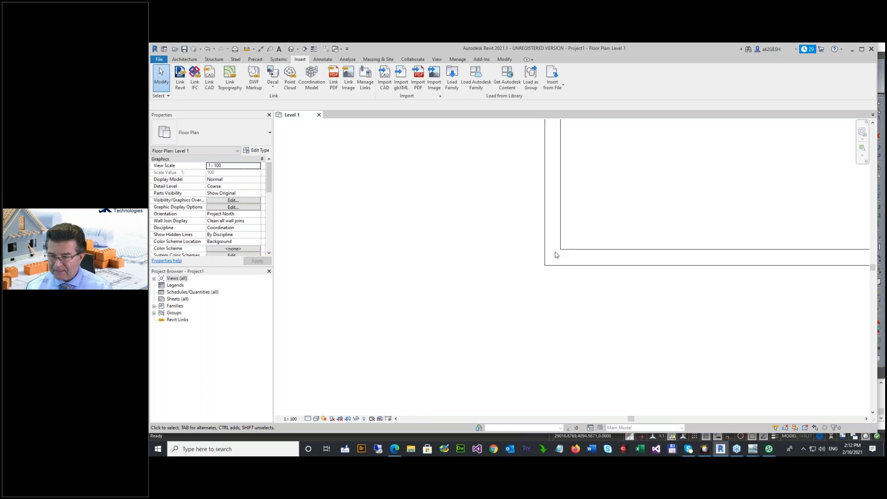
pyautogui.scroll(6, 655, 157)
pyautogui.scroll(3, 548, 187)
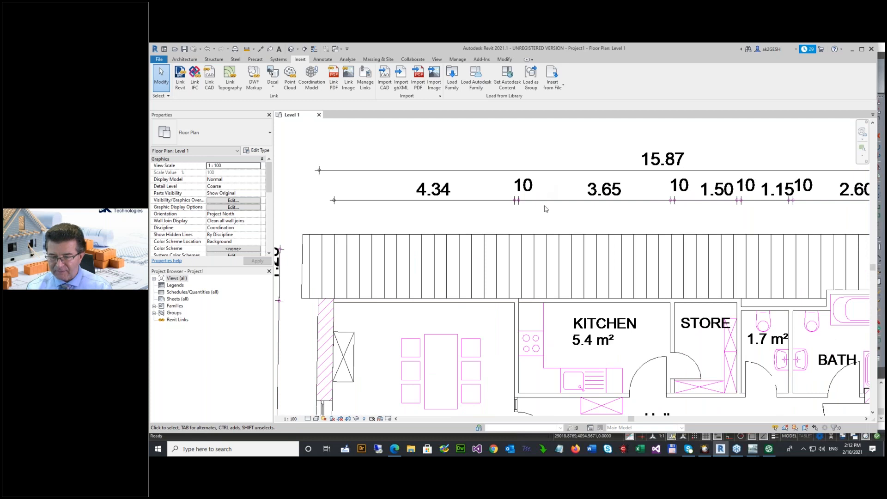
pyautogui.click(503, 60)
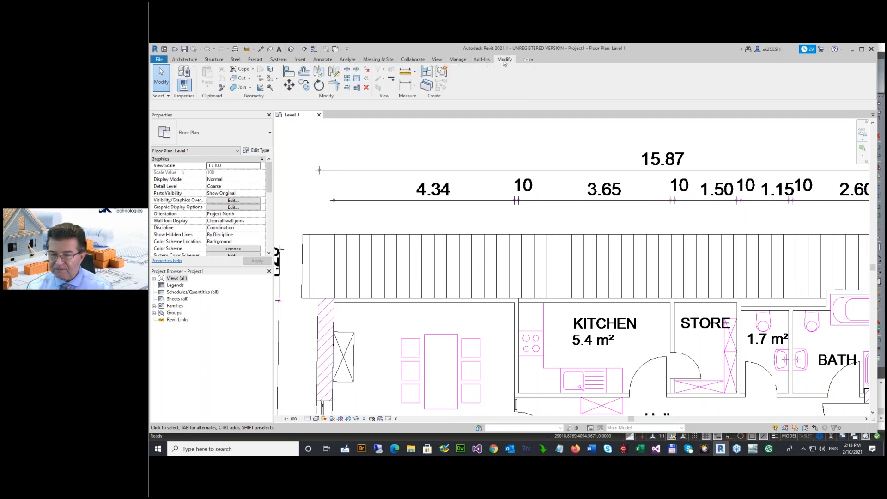
pyautogui.click(405, 85)
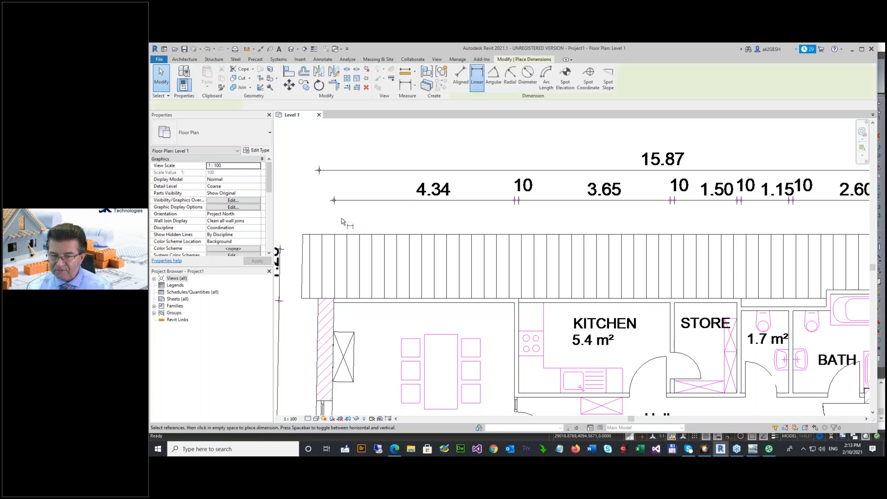
pyautogui.click(334, 203)
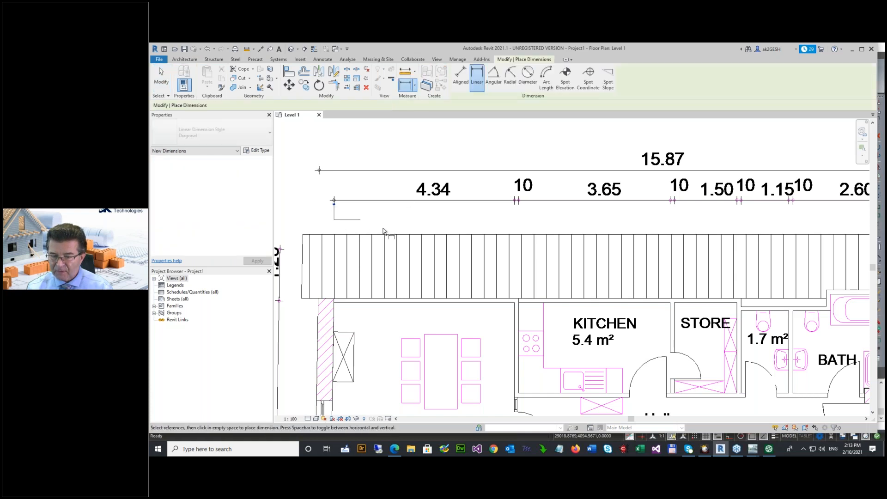
pyautogui.click(516, 204)
pyautogui.click(480, 187)
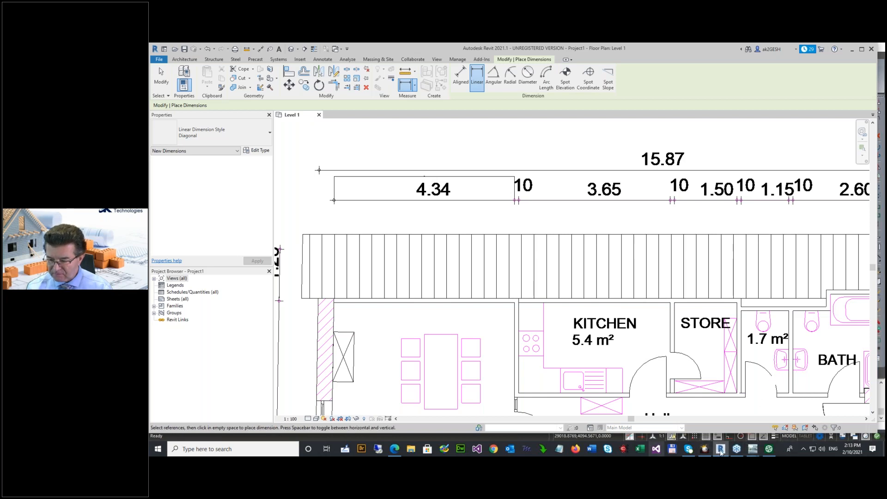
# Switch back to the print2cad-print2cad-example-1.dwg drawing in CADdirect.
pyautogui.moveTo(754, 451)
pyautogui.click(788, 422)
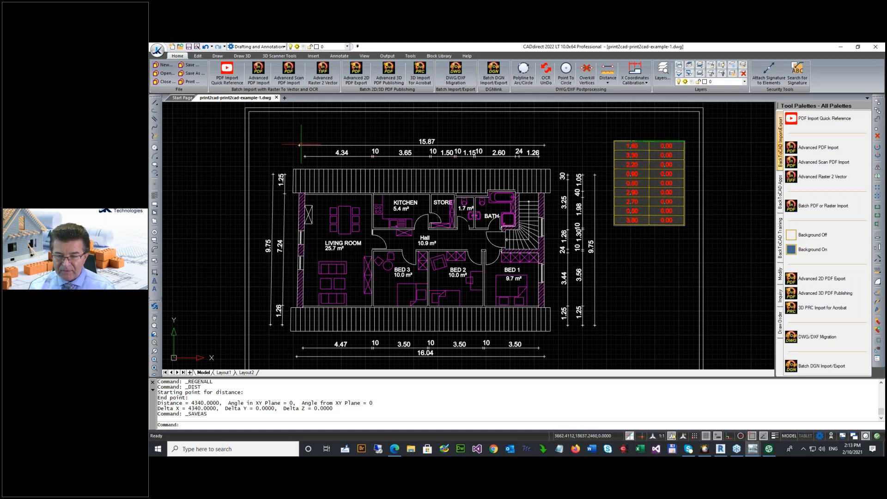
# Set the drawing's insertion scale units to Millimeters and save print2cad-print2cad-example-1.dwg.
pyautogui.click(607, 83)
pyautogui.click(621, 130)
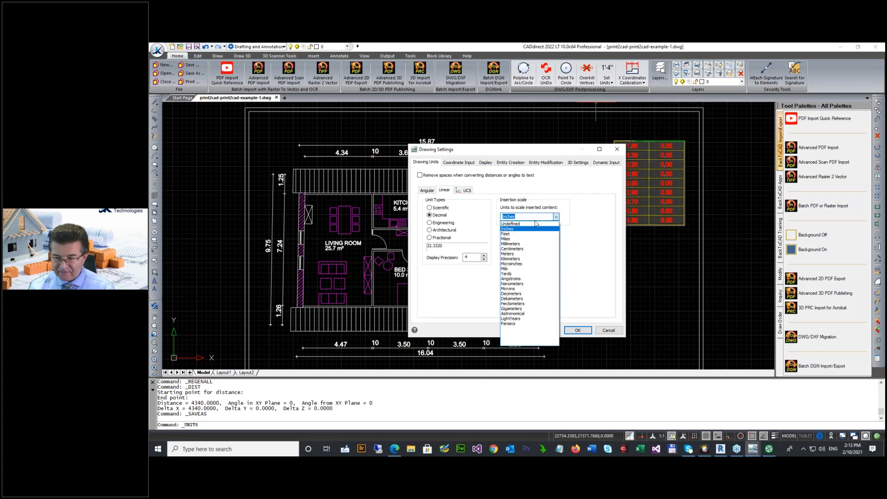
pyautogui.click(521, 243)
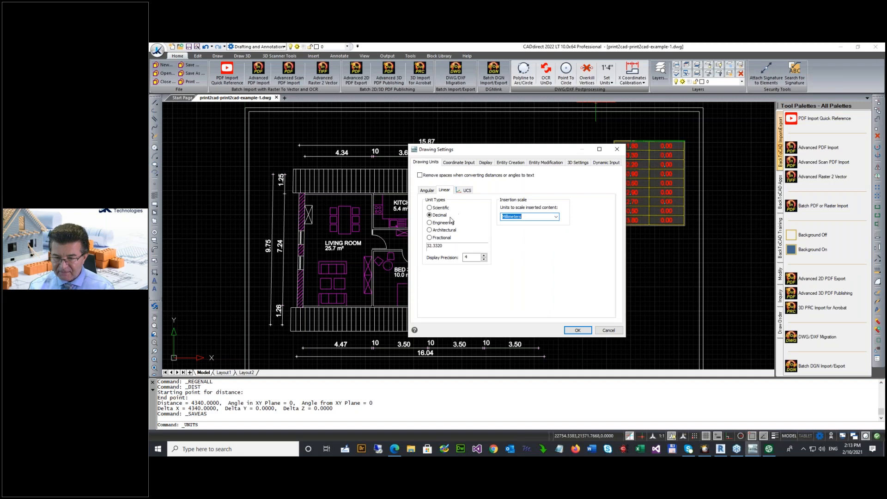
pyautogui.click(578, 330)
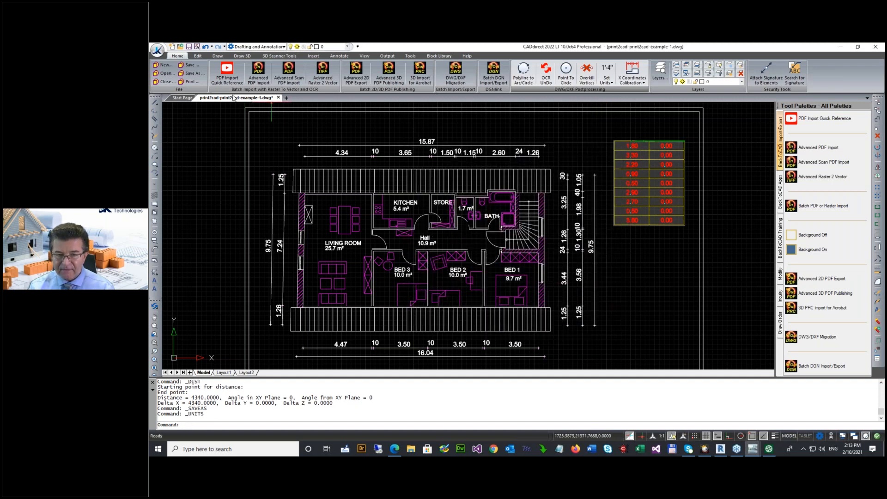
pyautogui.click(157, 50)
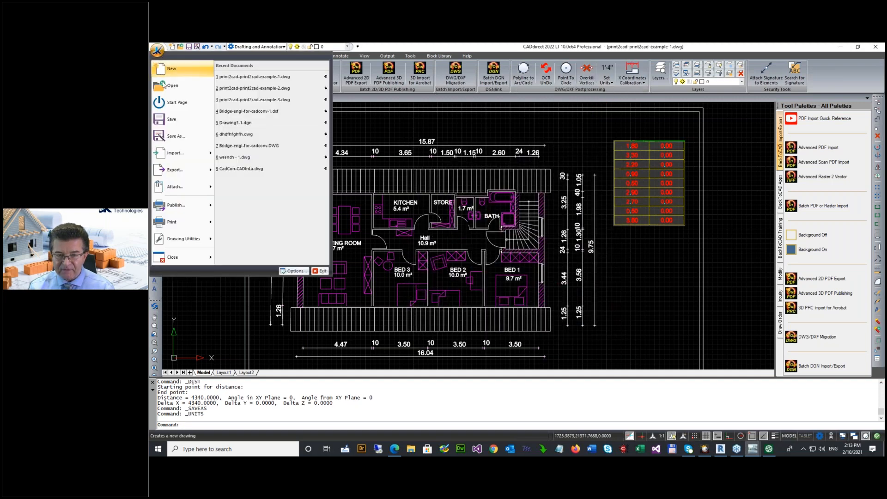
pyautogui.click(171, 119)
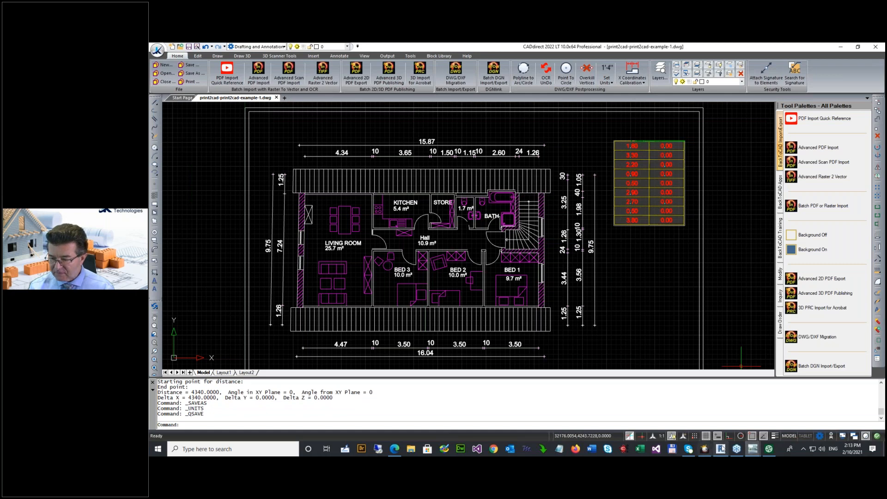
# Switch to Revit and close the current project with its Level 1 floor plan.
pyautogui.click(719, 448)
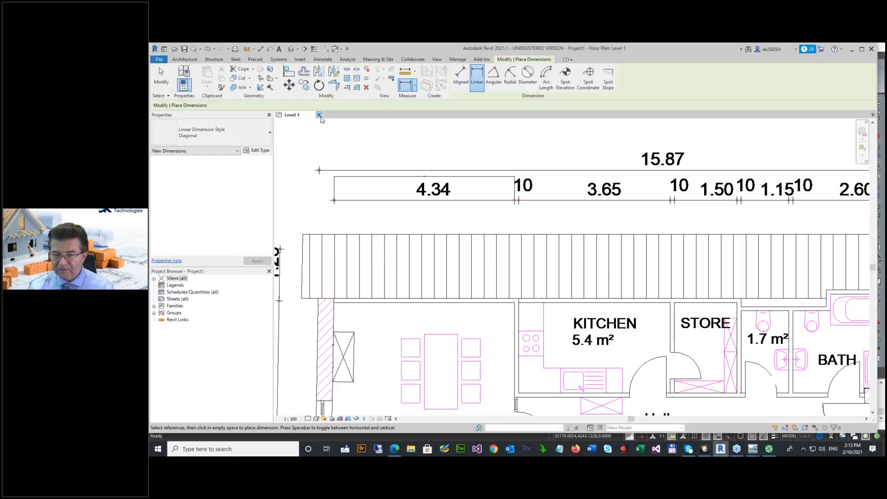
pyautogui.click(319, 114)
pyautogui.click(535, 245)
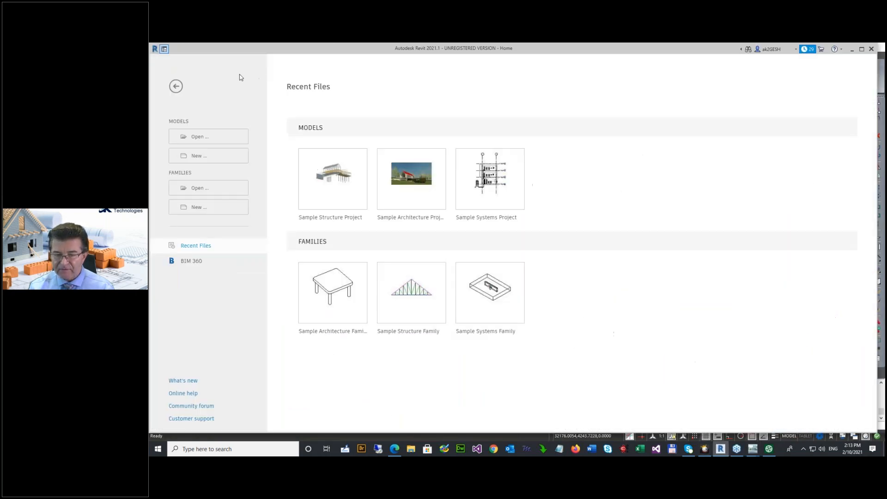
# Create a new project with the Metric system of measurement.
pyautogui.click(198, 156)
pyautogui.click(485, 268)
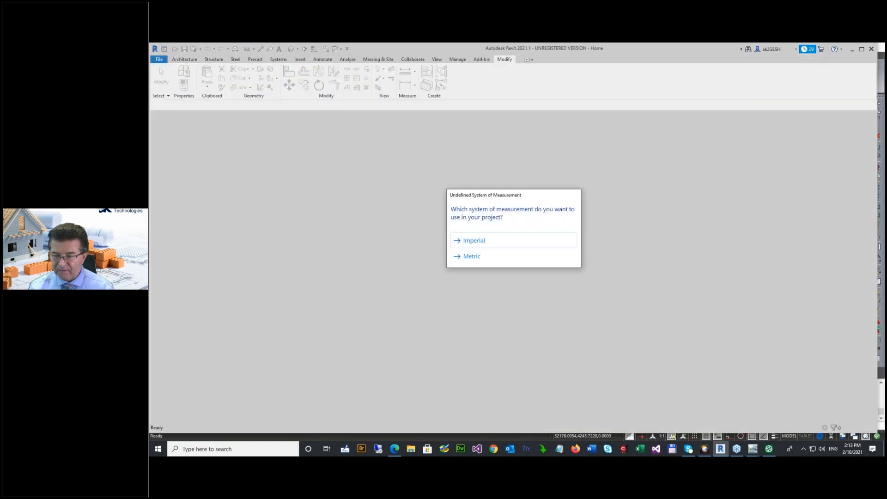
pyautogui.click(478, 262)
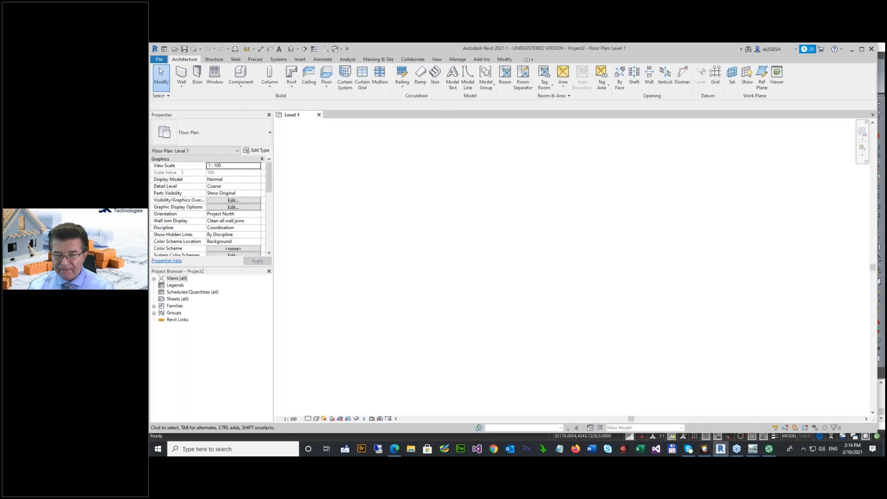
# Import the CAD file print2cad-print2cad-example-1.dwg from the 3D Webinar Revit folder into Level 1.
pyautogui.click(299, 61)
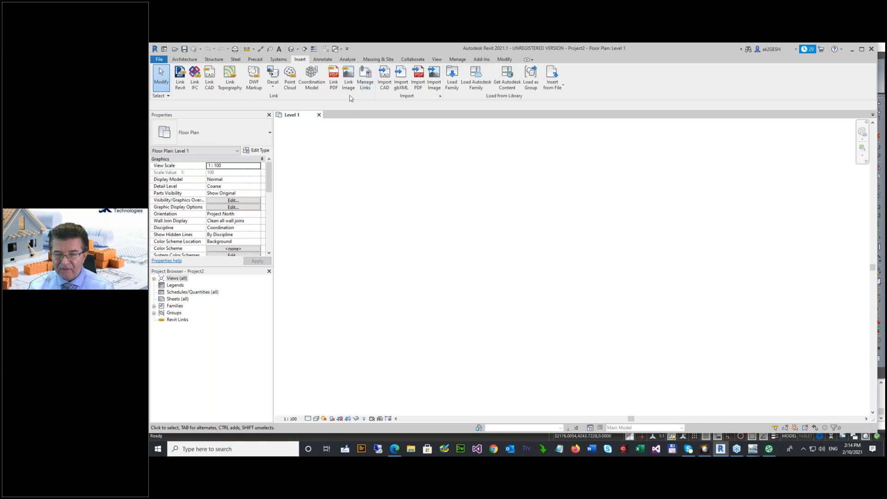
pyautogui.click(384, 76)
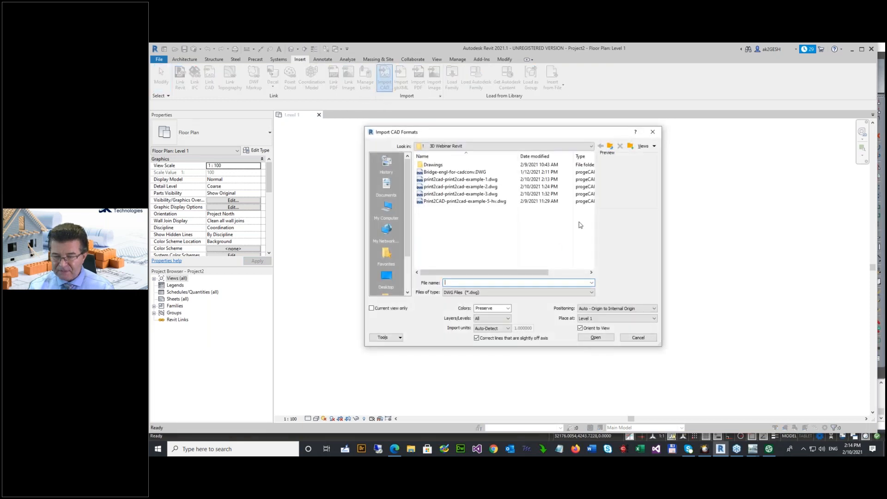
pyautogui.doubleClick(462, 179)
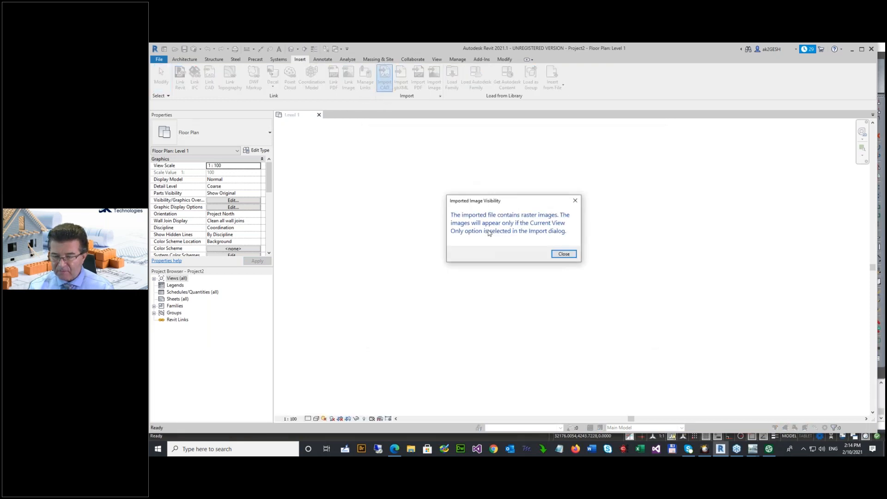
pyautogui.click(562, 254)
# Place a linear dimension between the ends of the plan's 4.34 dimension line, positioned above it.
pyautogui.scroll(-3, 536, 263)
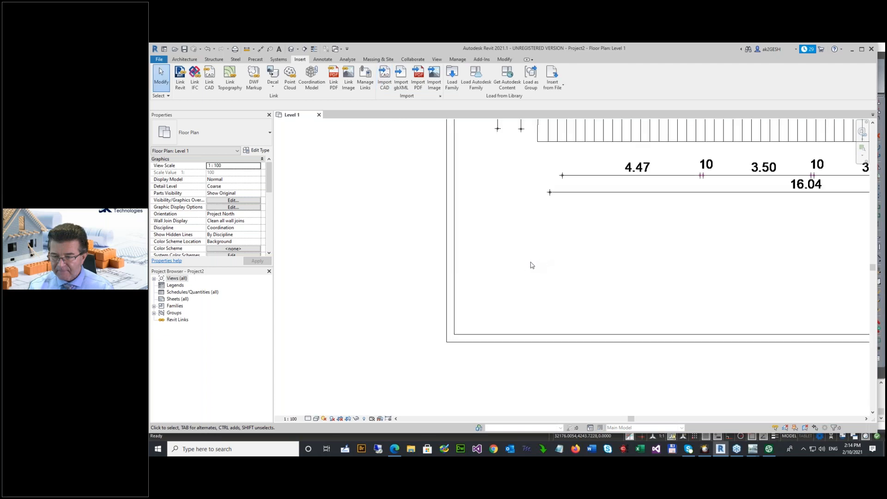
pyautogui.scroll(-2, 531, 254)
pyautogui.scroll(6, 493, 161)
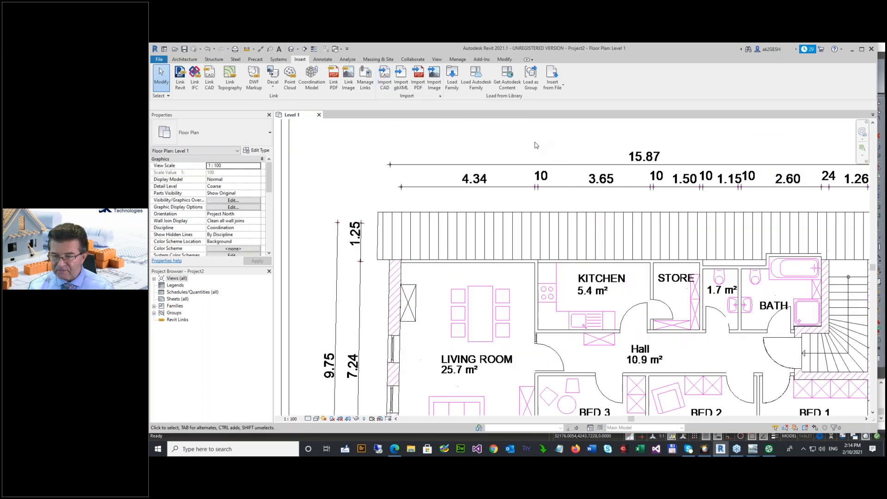
pyautogui.click(500, 61)
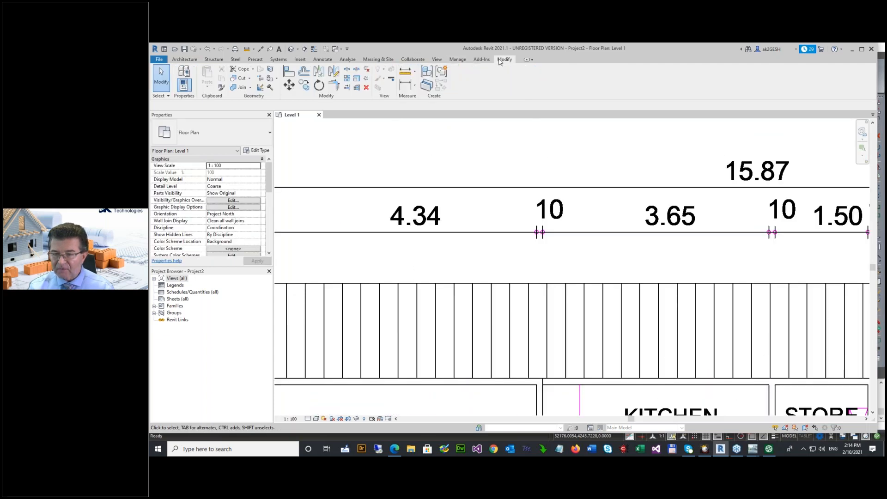
pyautogui.click(405, 85)
pyautogui.scroll(-2, 451, 198)
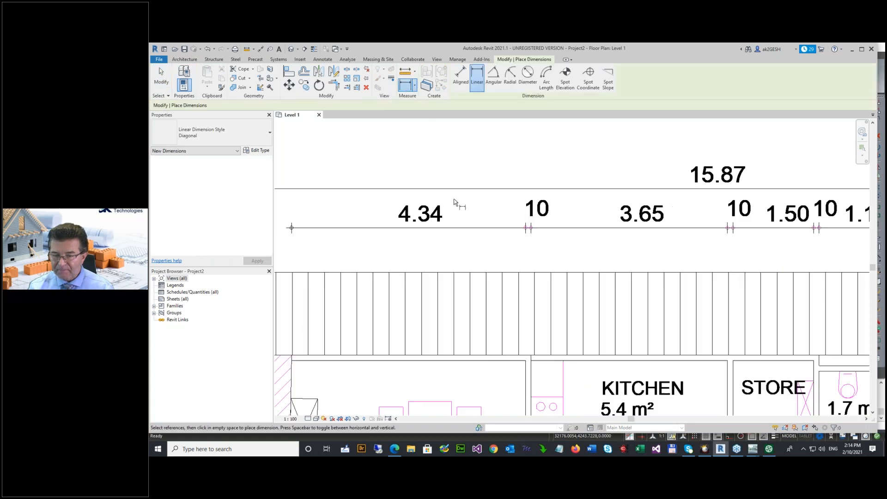
pyautogui.click(332, 225)
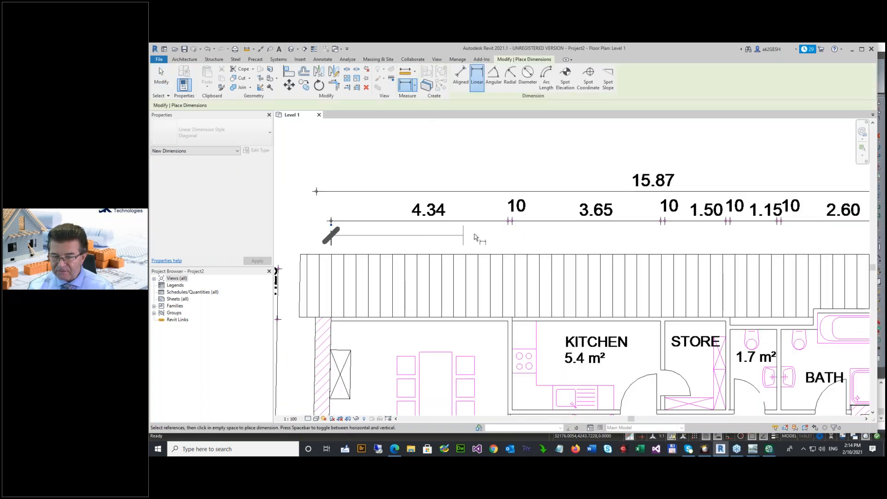
pyautogui.click(508, 226)
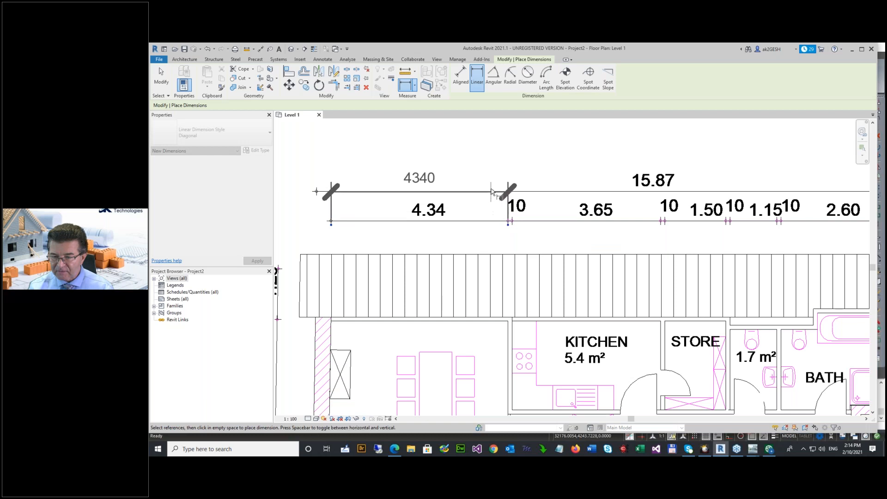
pyautogui.click(411, 183)
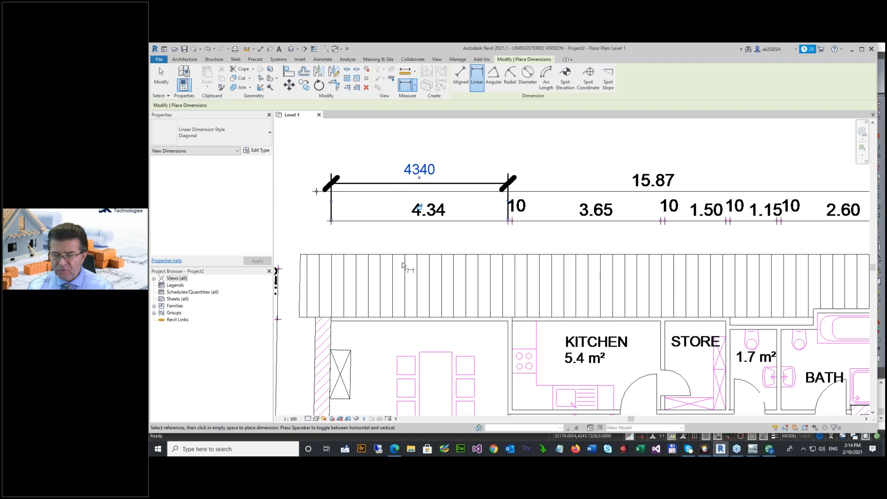
pyautogui.scroll(-5, 402, 263)
pyautogui.scroll(4, 449, 356)
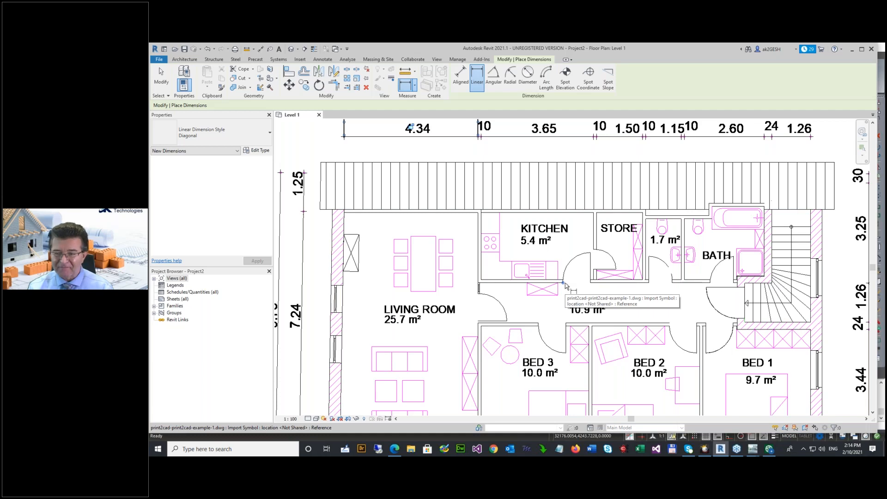
pyautogui.scroll(-3, 565, 282)
pyautogui.scroll(5, 542, 124)
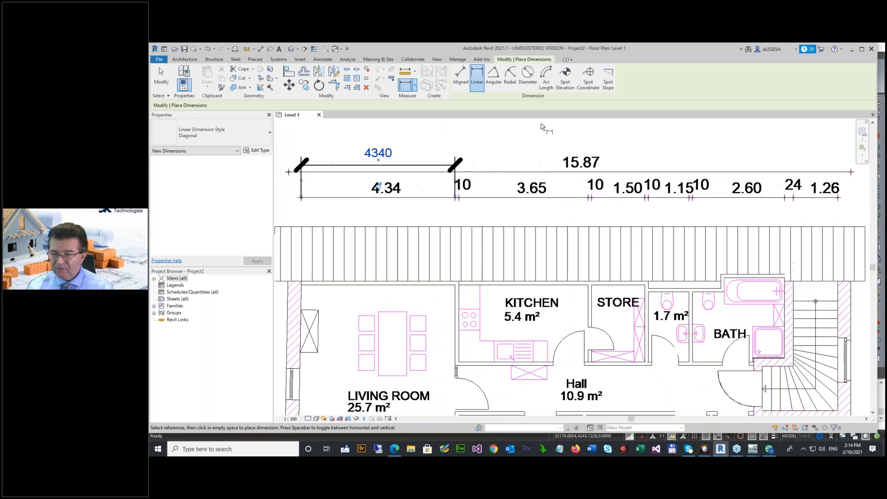
pyautogui.click(459, 202)
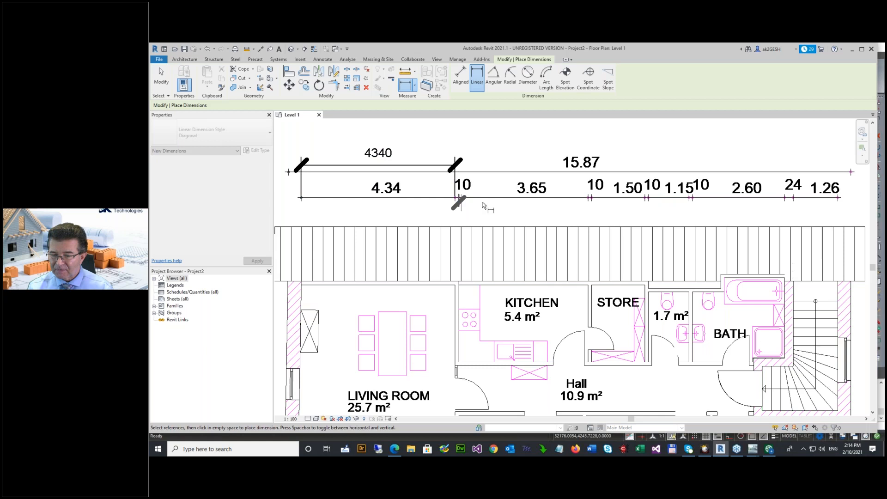
pyautogui.click(590, 205)
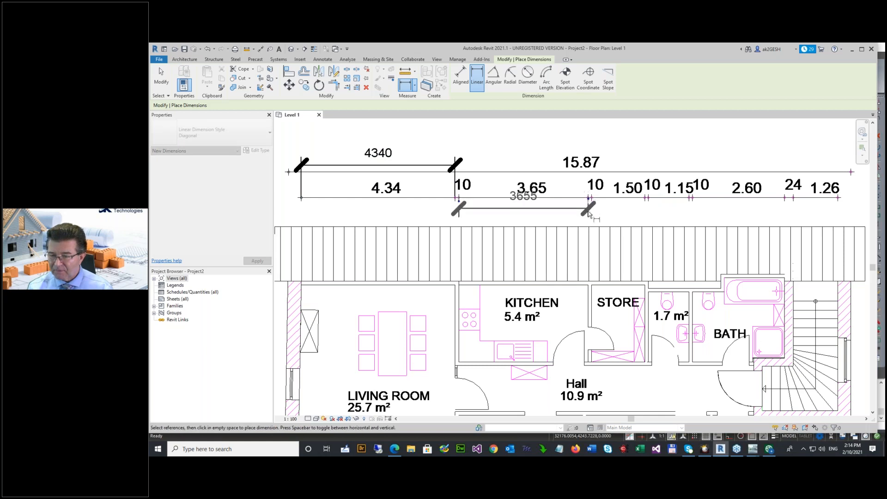
pyautogui.press('Escape')
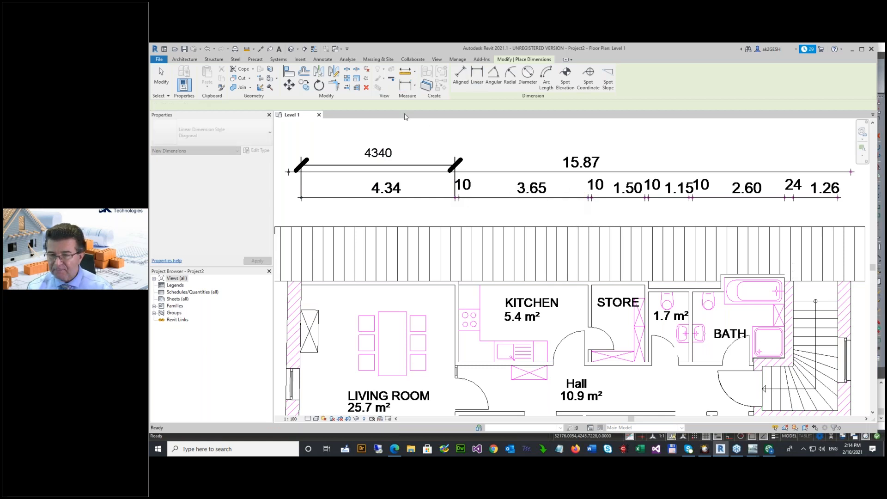
# Place a linear dimension between the ends of the 3.65 dimension line above the kitchen, positioned below that line.
pyautogui.click(458, 202)
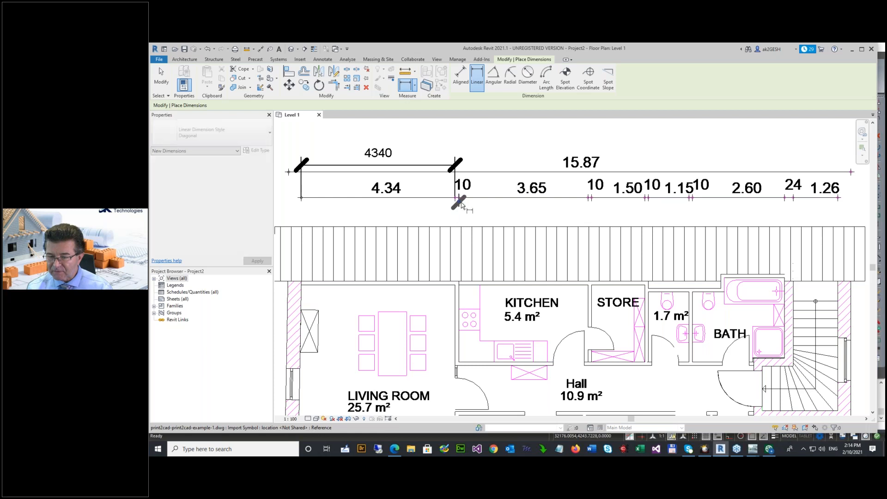
pyautogui.click(586, 203)
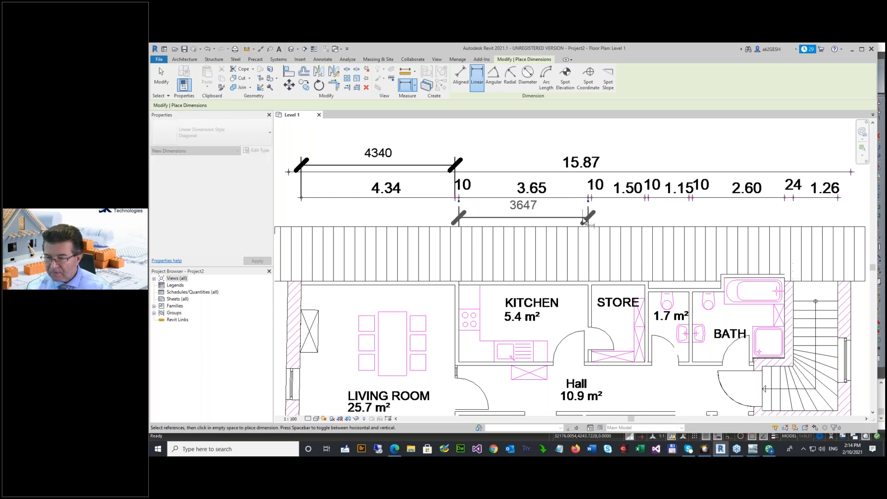
pyautogui.click(525, 217)
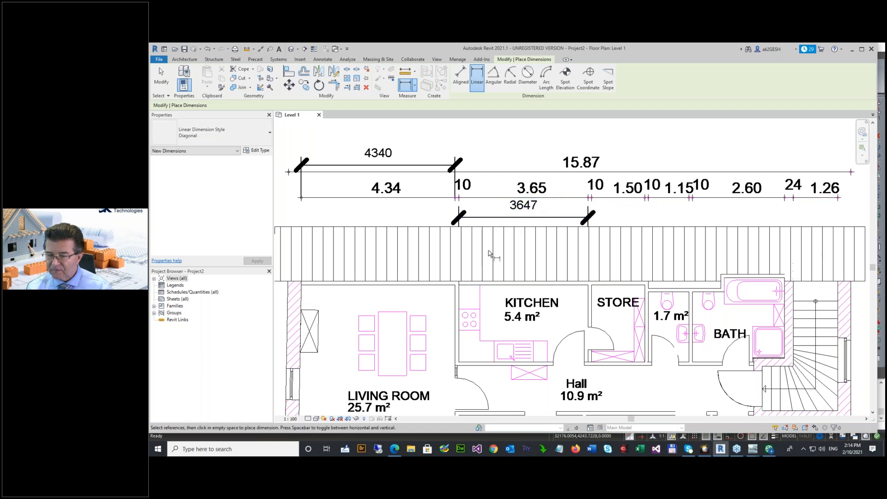
pyautogui.scroll(-1, 478, 389)
pyautogui.scroll(6, 457, 233)
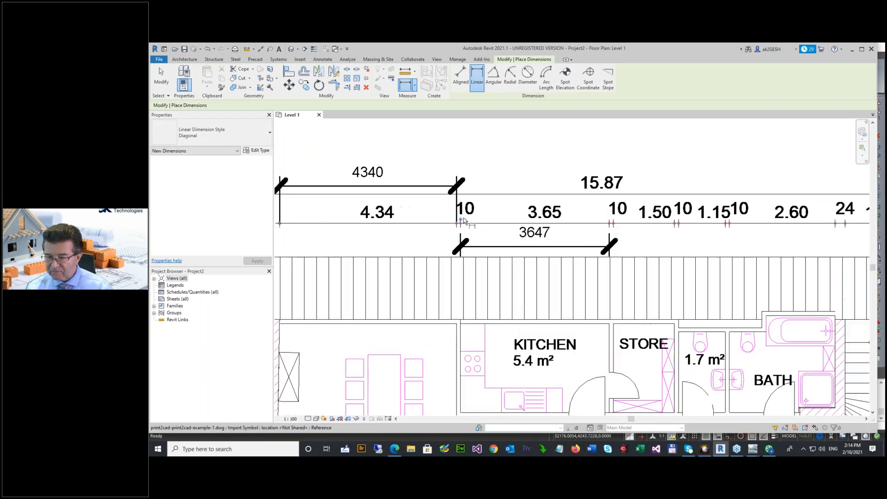
pyautogui.click(457, 238)
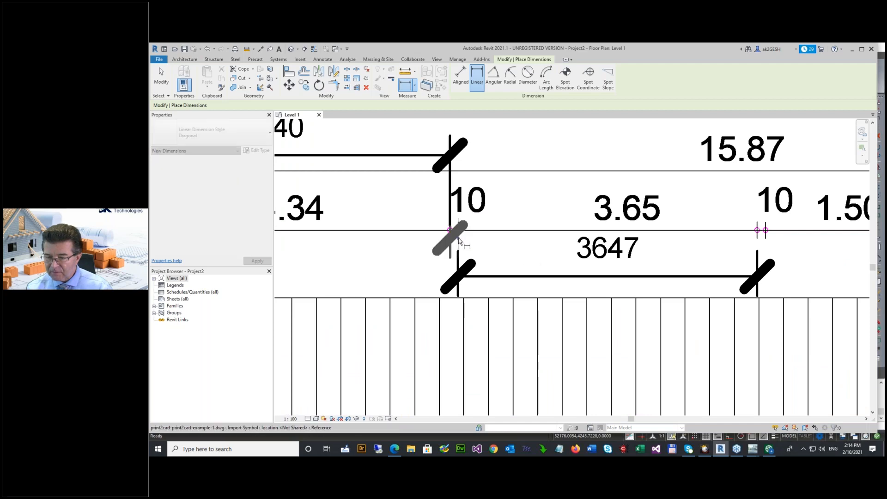
pyautogui.press('Escape')
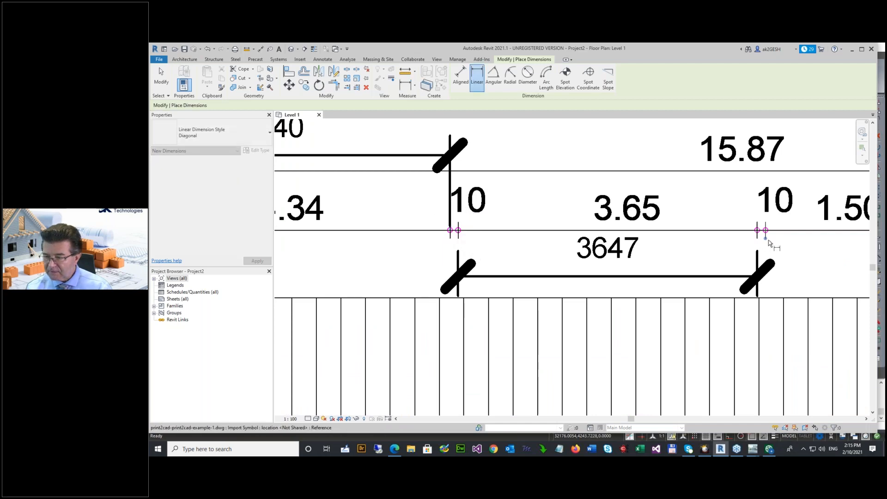
pyautogui.scroll(-5, 619, 260)
pyautogui.scroll(8, 587, 384)
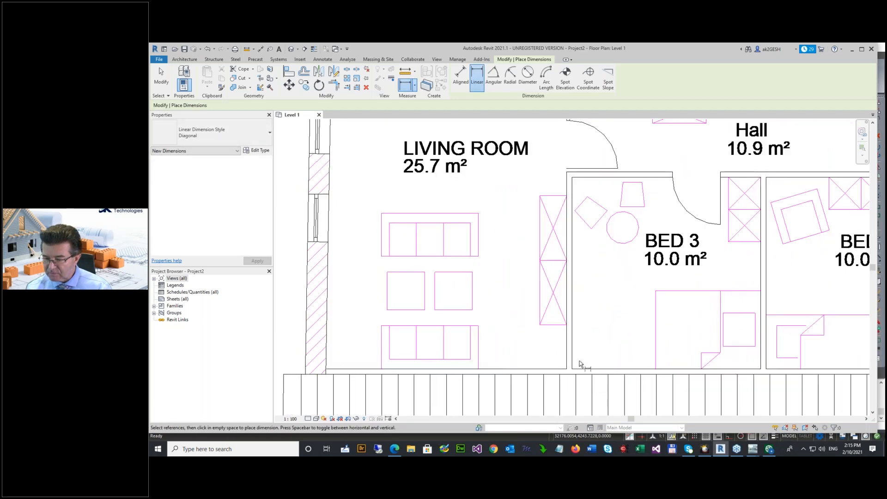
pyautogui.scroll(-3, 633, 258)
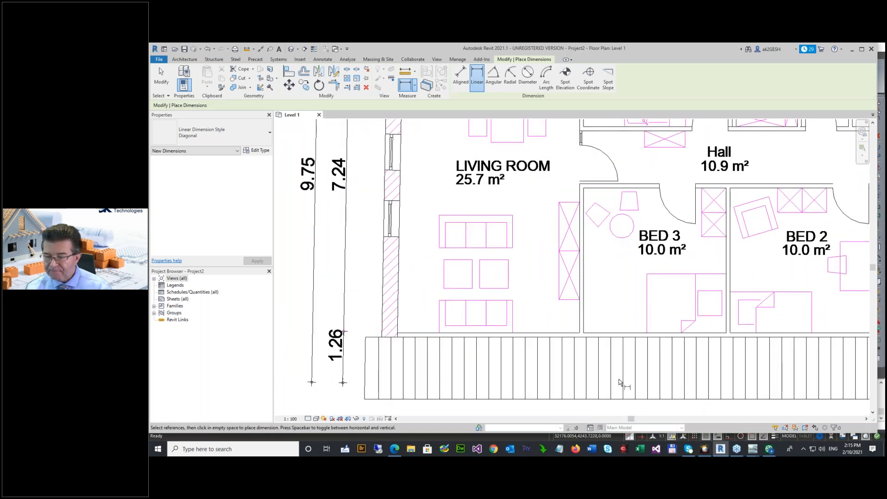
pyautogui.scroll(-3, 619, 382)
pyautogui.scroll(5, 614, 393)
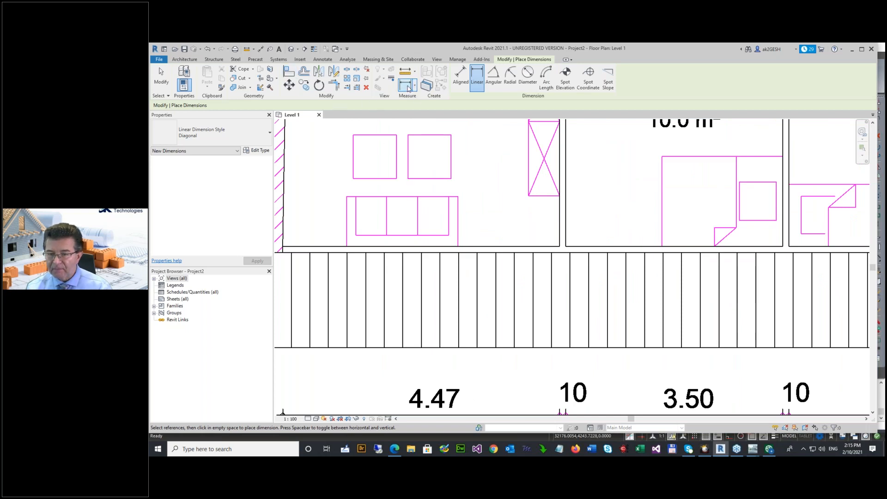
pyautogui.click(564, 249)
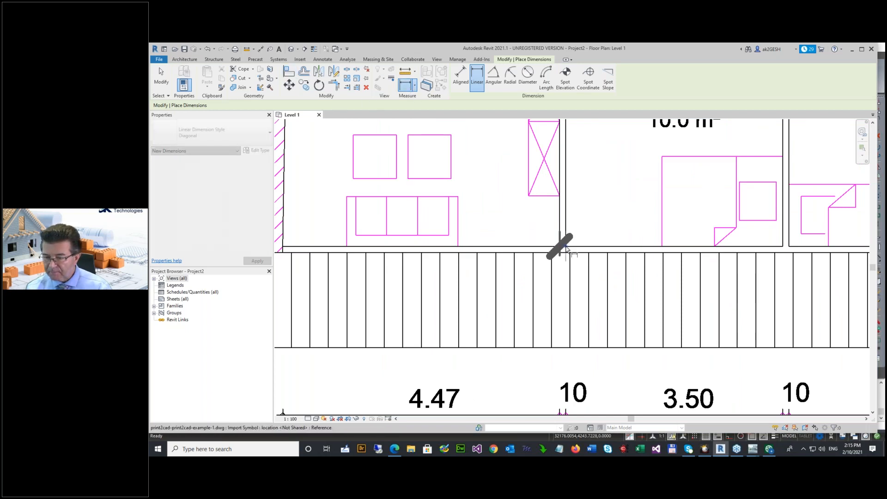
pyautogui.press('Escape')
pyautogui.scroll(-3, 605, 334)
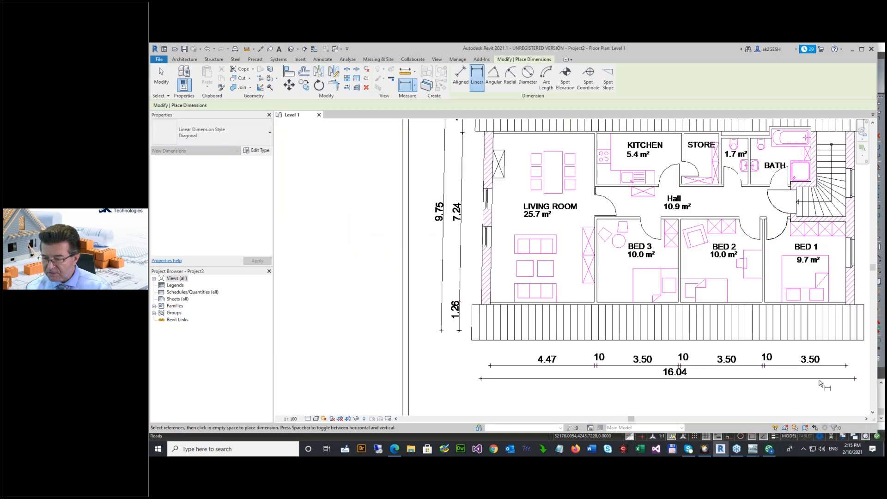
# Place a linear dimension across the thickness of the wall between Bed 2 and Bed 1, positioned just above its lower end.
pyautogui.scroll(4, 693, 314)
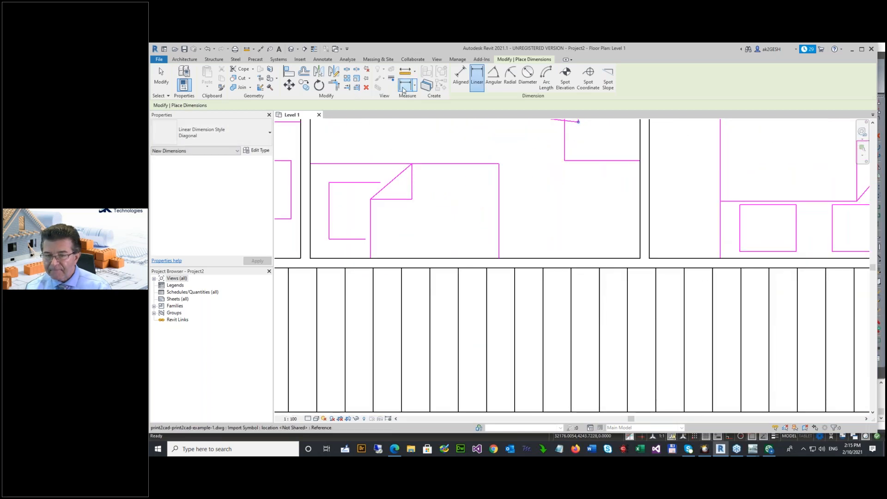
pyautogui.click(639, 258)
pyautogui.click(649, 258)
pyautogui.click(659, 229)
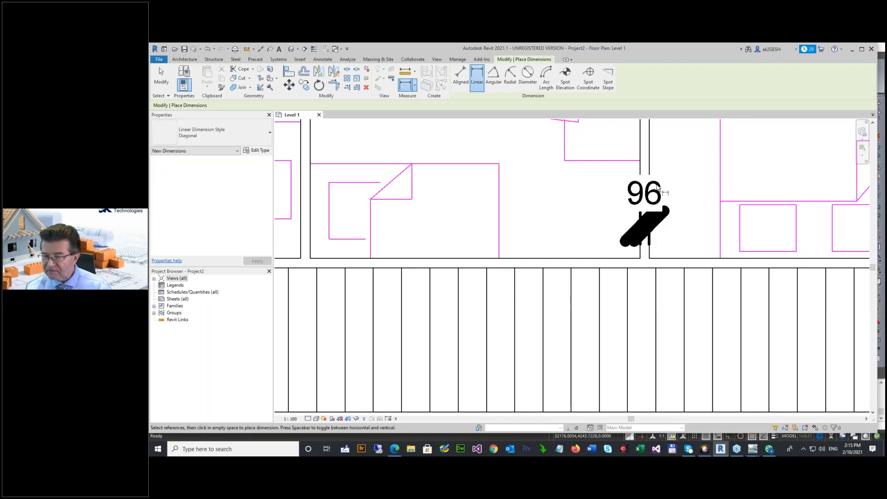
pyautogui.scroll(-10, 568, 231)
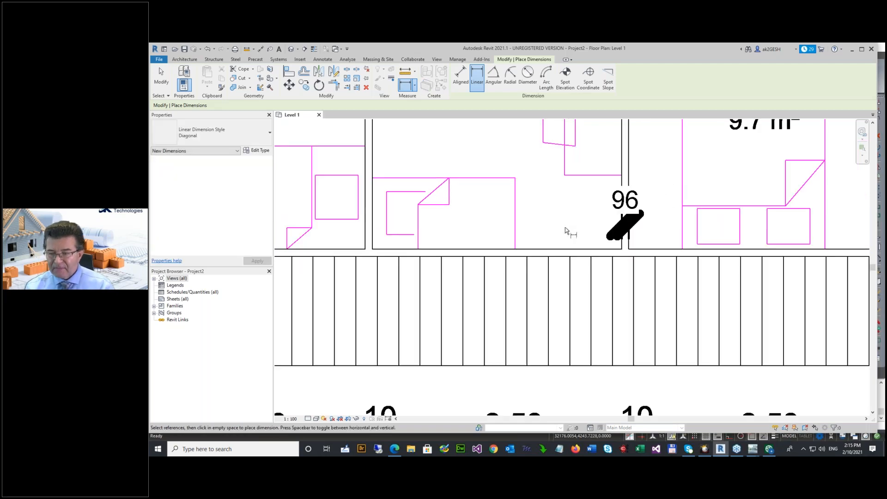
pyautogui.scroll(6, 545, 168)
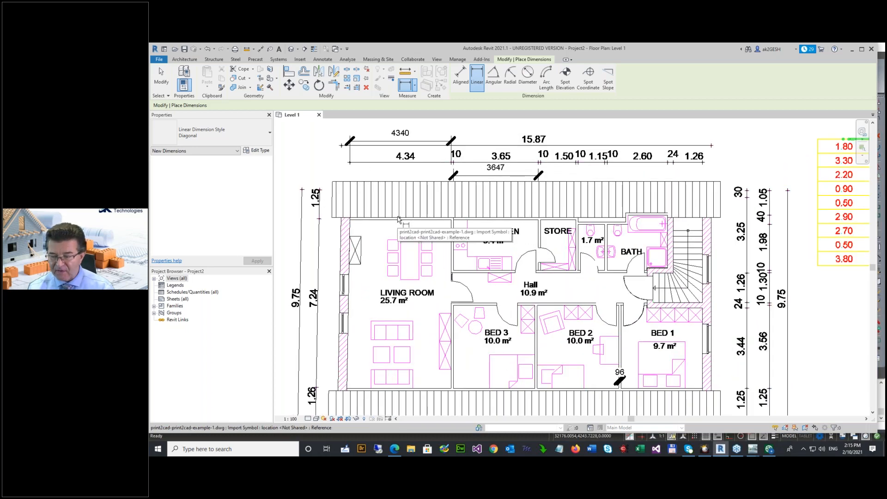
# Switch to CADdirect and start an Advanced PDF Import.
pyautogui.moveTo(753, 448)
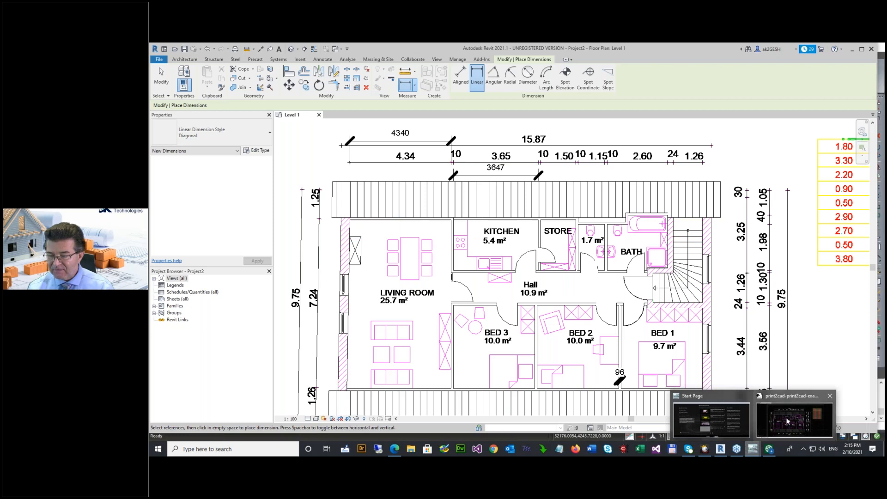
pyautogui.click(787, 418)
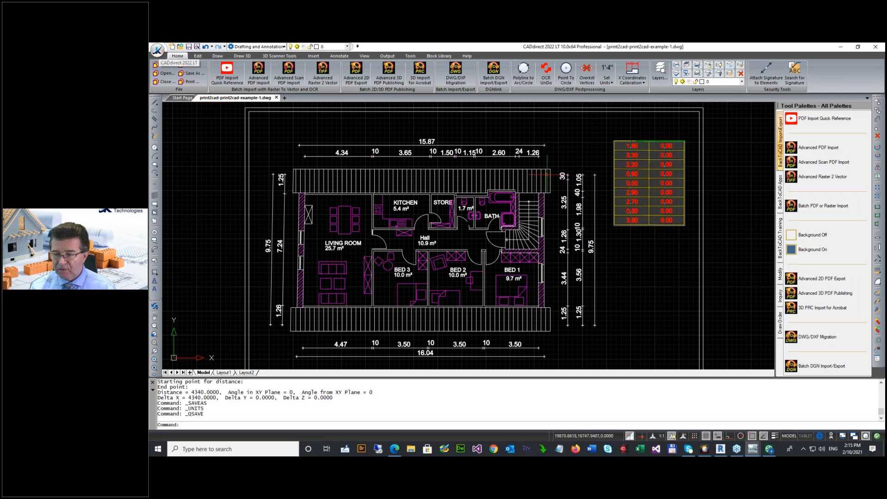
pyautogui.click(254, 74)
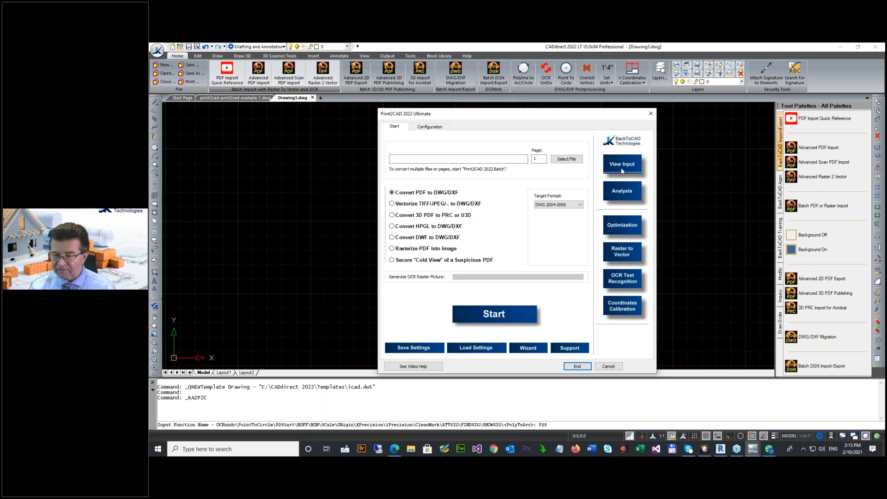
# Select Bridge-engl-for-cadconv.pdf from the 3D Webinar Revit folder as the input file and open it in the viewer.
pyautogui.click(566, 159)
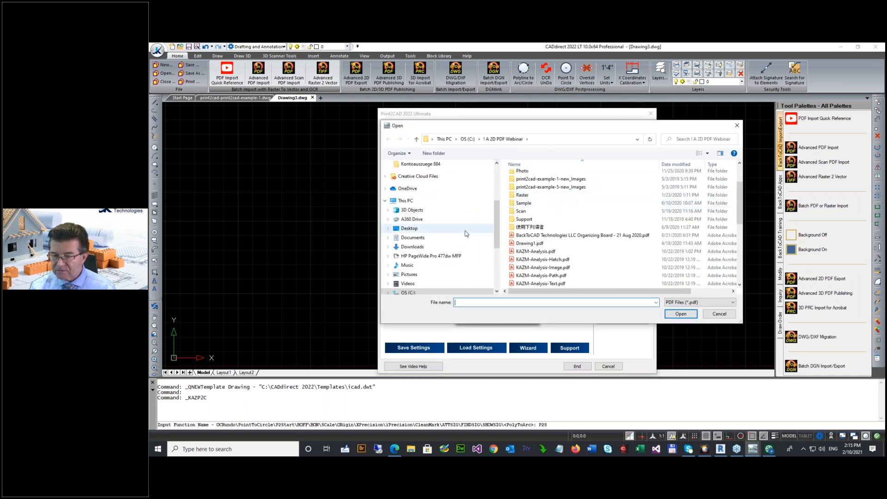
pyautogui.scroll(-2, 462, 238)
pyautogui.click(416, 228)
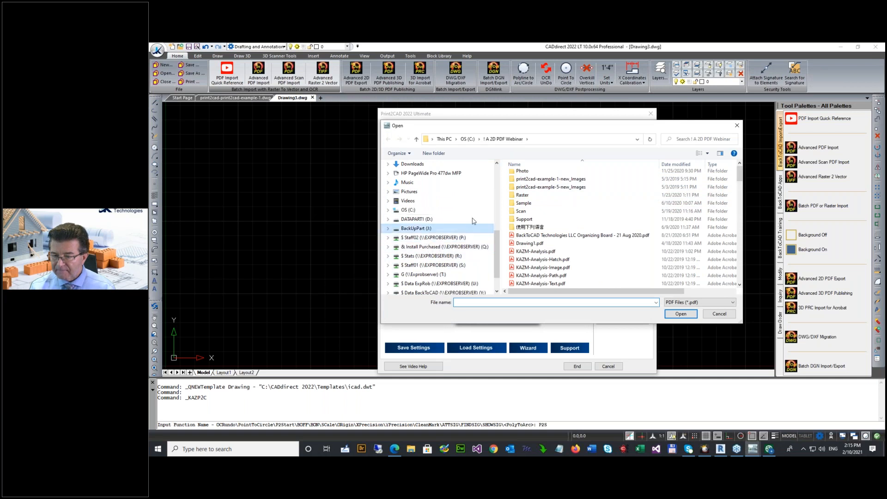
pyautogui.doubleClick(542, 216)
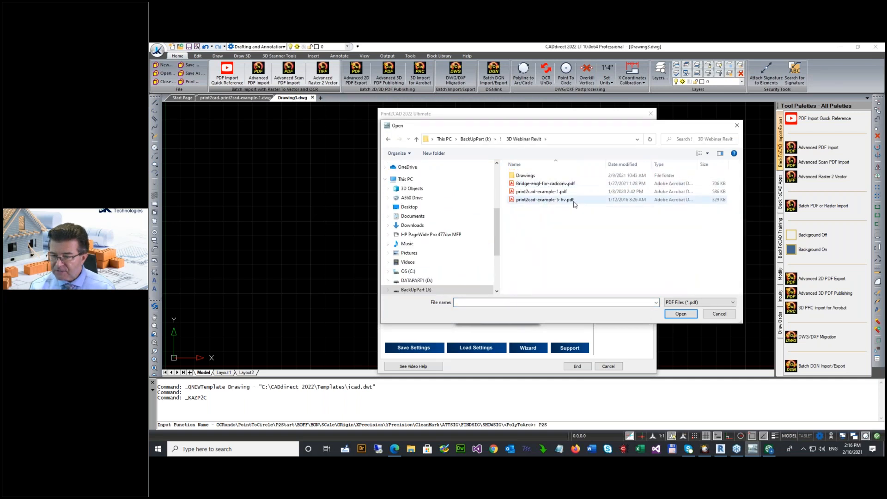
pyautogui.doubleClick(534, 185)
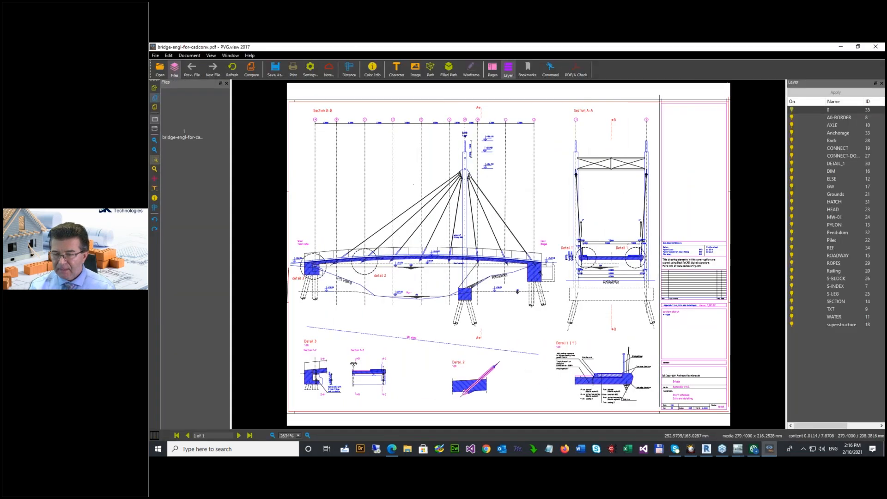
# Examine the cable anchorages at the bridge pylon head, switching to Wireframe display to inspect circles and line endpoints.
pyautogui.moveTo(456, 166); pyautogui.dragTo(476, 184)
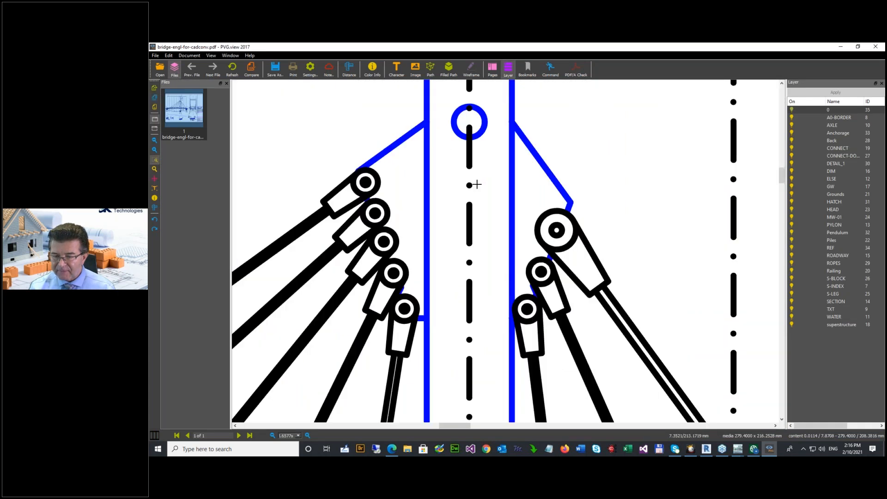
pyautogui.moveTo(279, 138); pyautogui.dragTo(467, 294)
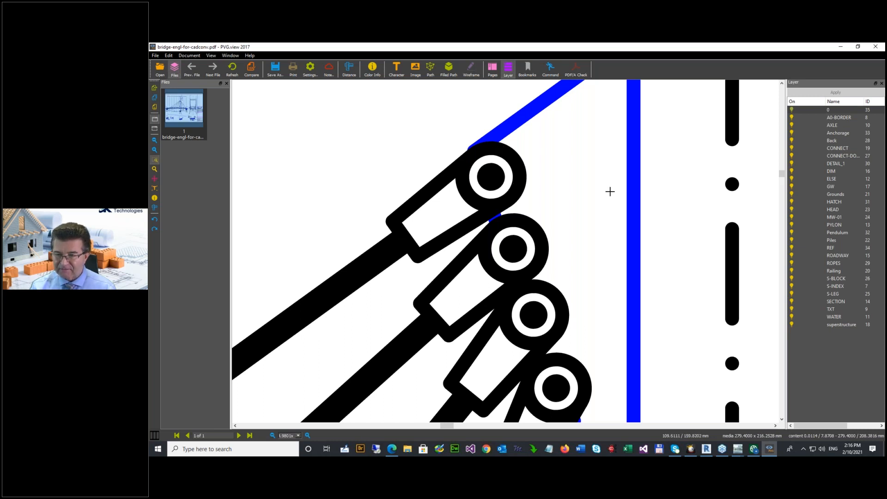
pyautogui.click(471, 73)
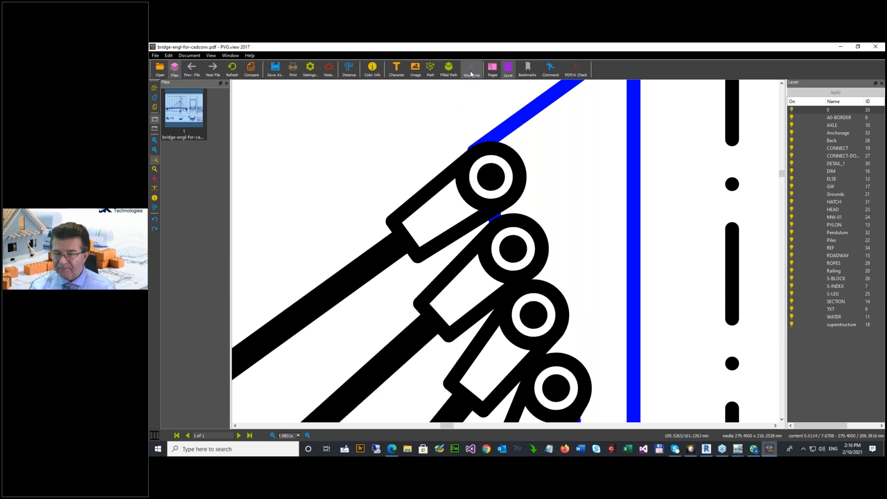
pyautogui.scroll(-4, 461, 150)
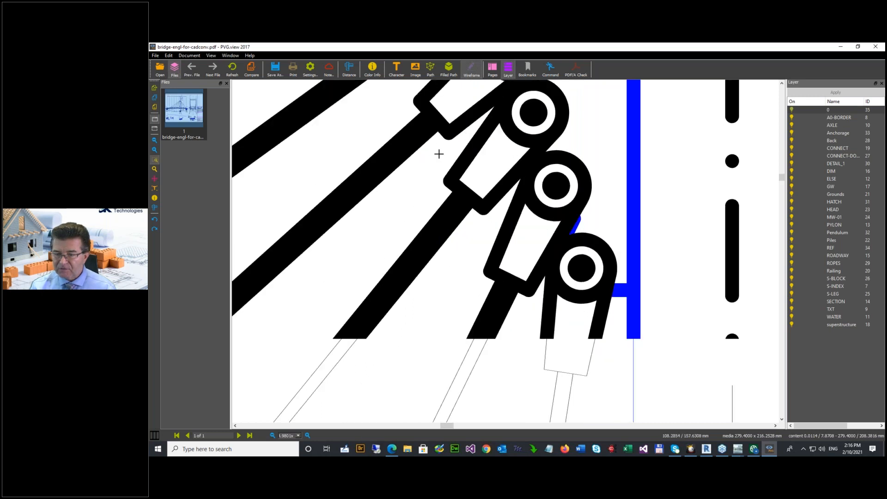
pyautogui.moveTo(419, 197); pyautogui.dragTo(592, 349)
pyautogui.scroll(-7, 564, 300)
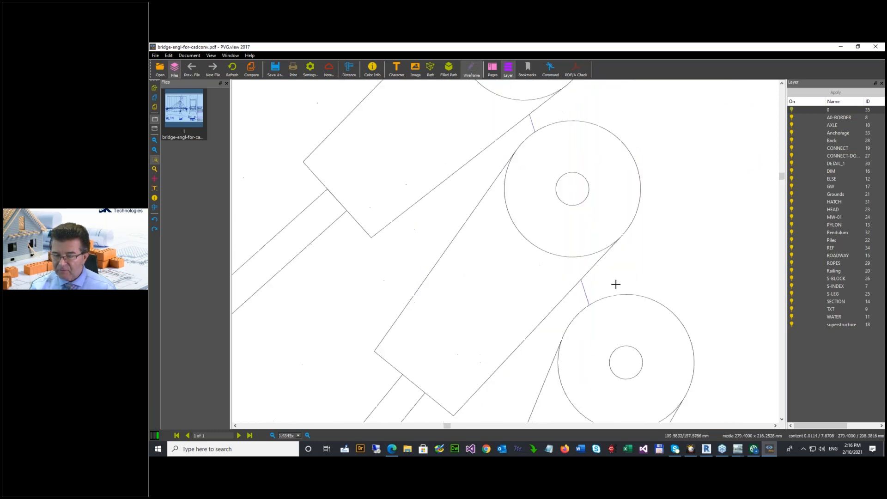
pyautogui.scroll(4, 582, 283)
pyautogui.scroll(5, 568, 279)
pyautogui.scroll(-3, 569, 280)
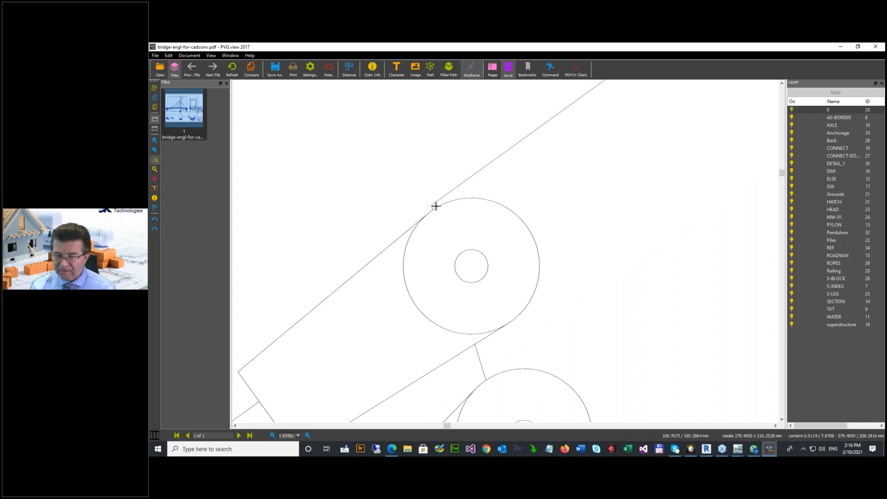
pyautogui.moveTo(399, 197); pyautogui.dragTo(459, 236)
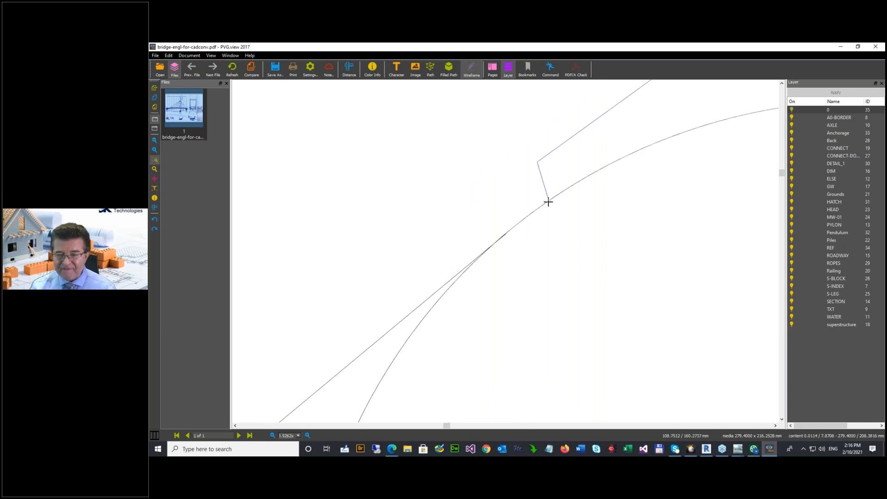
# Examine the wireframe geometry of another cable anchorage and the bridge deck, and close the viewer.
pyautogui.click(155, 106)
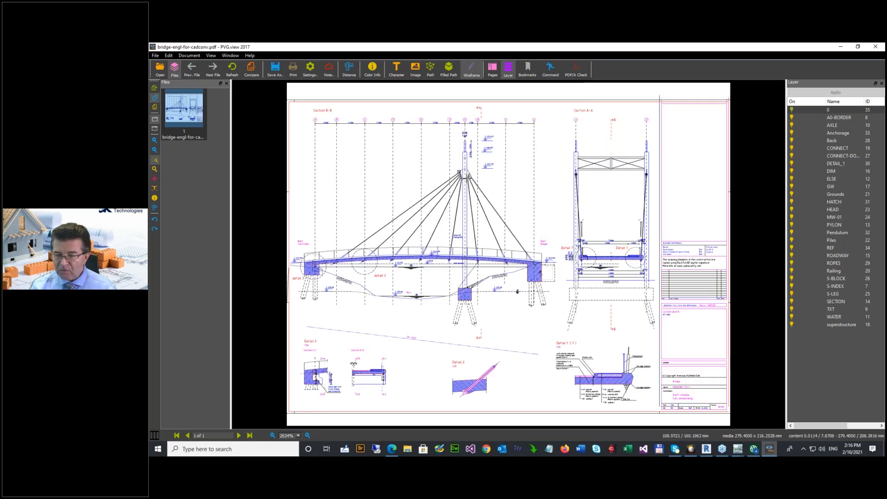
pyautogui.moveTo(458, 169); pyautogui.dragTo(475, 187)
pyautogui.moveTo(374, 258); pyautogui.dragTo(448, 313)
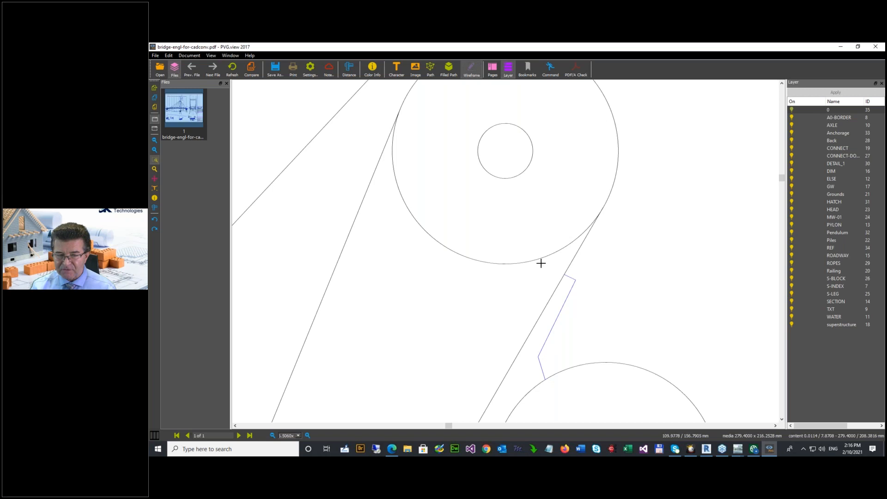
pyautogui.click(154, 97)
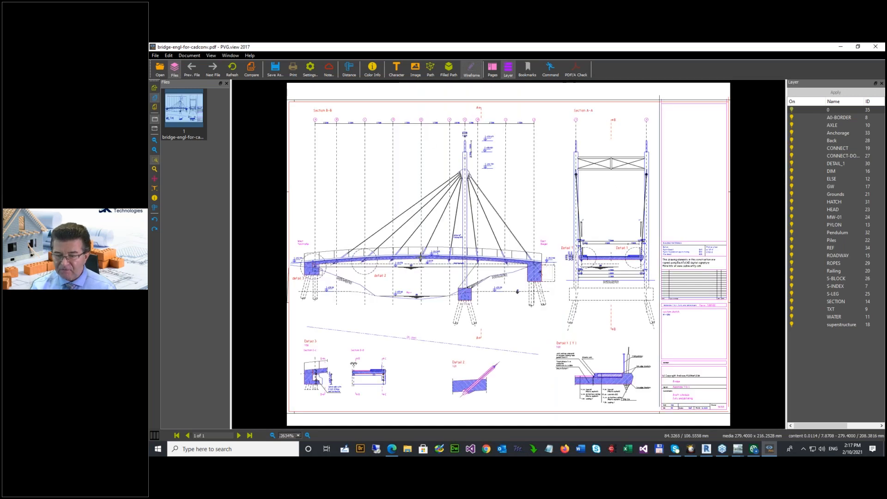
pyautogui.moveTo(389, 259); pyautogui.dragTo(395, 265)
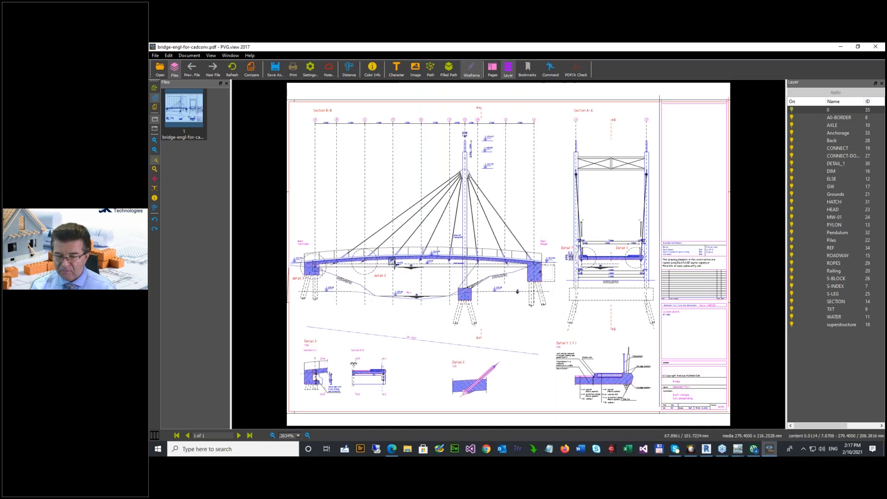
pyautogui.moveTo(451, 154); pyautogui.dragTo(549, 223)
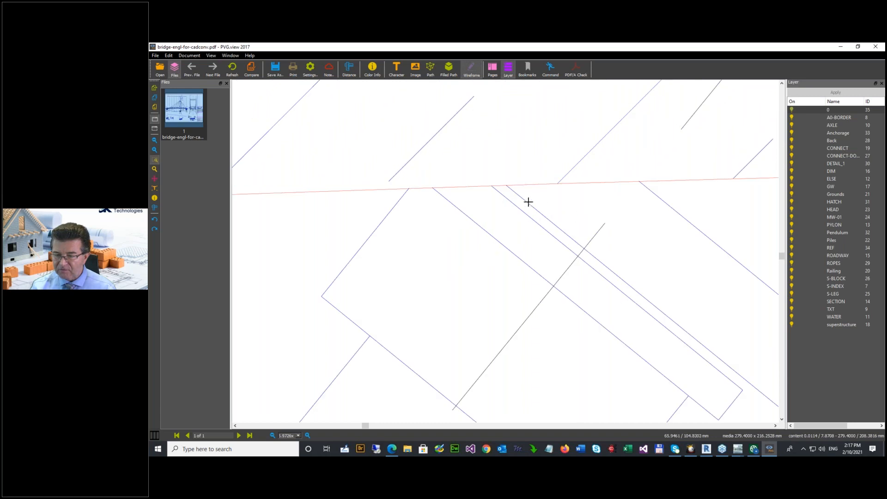
pyautogui.click(154, 97)
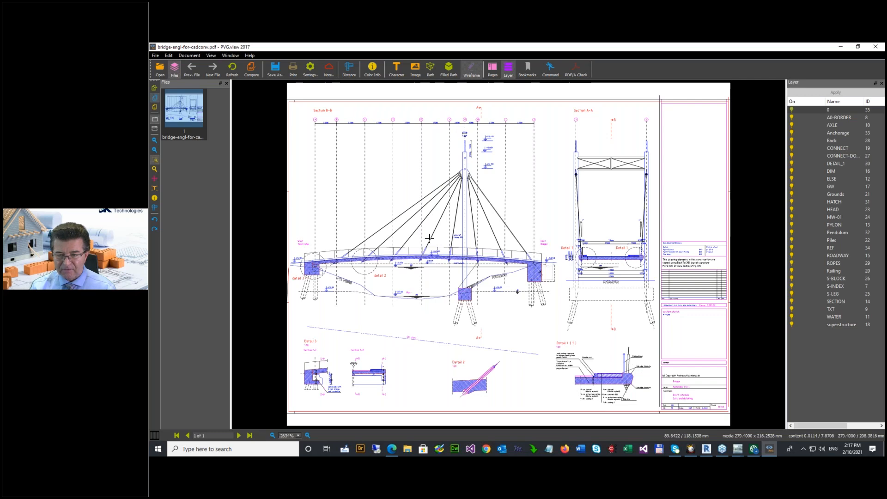
pyautogui.click(875, 47)
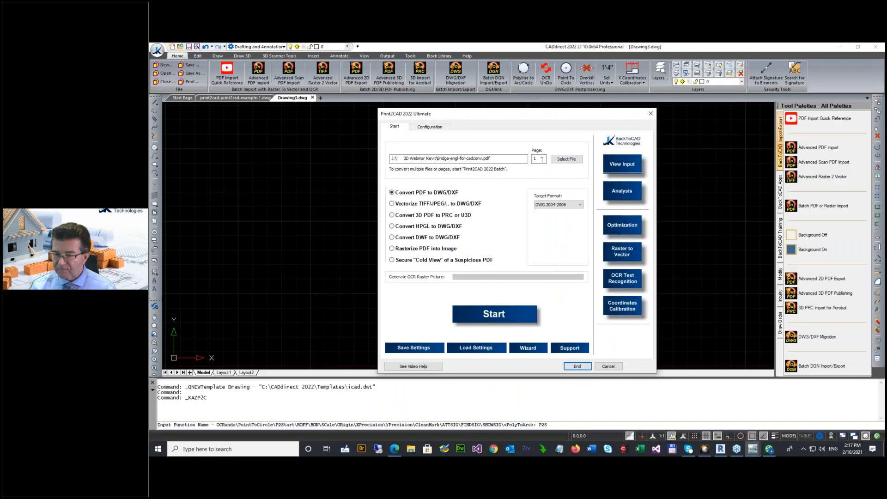
# Select print2cad-example-1.pdf as the input file, open it in the viewer and examine the circles of the kitchen sink.
pyautogui.click(566, 159)
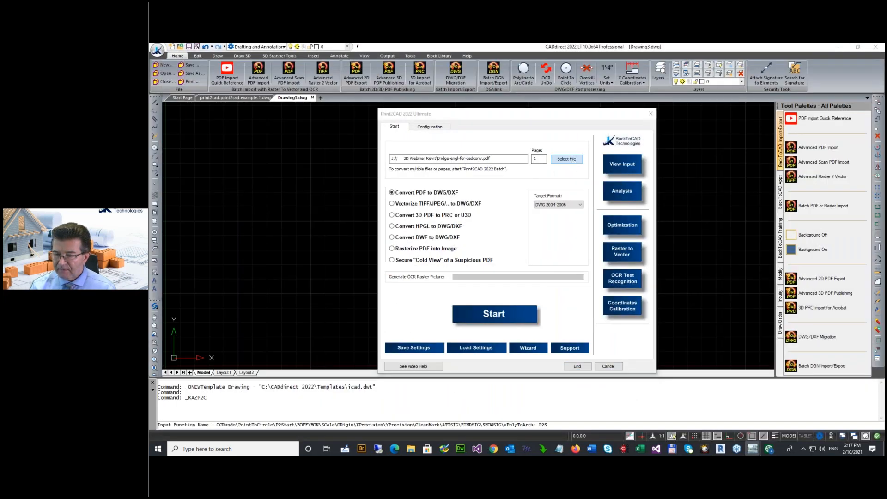
pyautogui.doubleClick(549, 191)
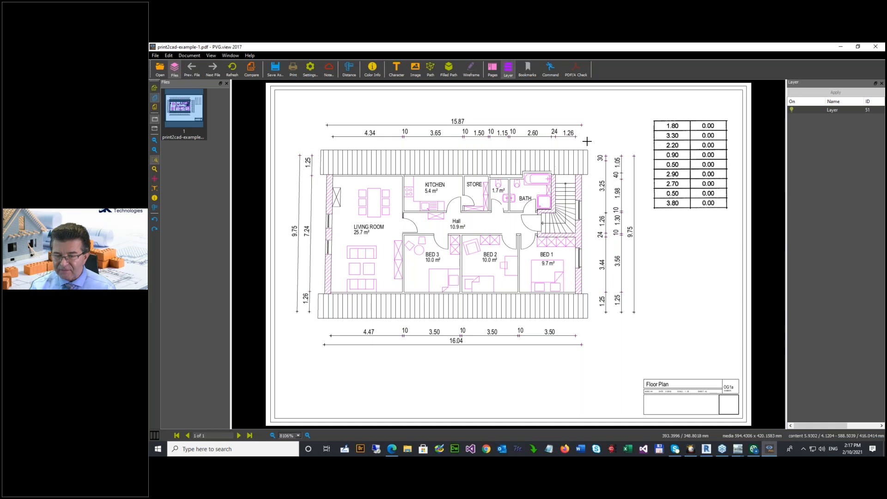
pyautogui.moveTo(427, 207); pyautogui.dragTo(440, 218)
pyautogui.moveTo(331, 106); pyautogui.dragTo(536, 250)
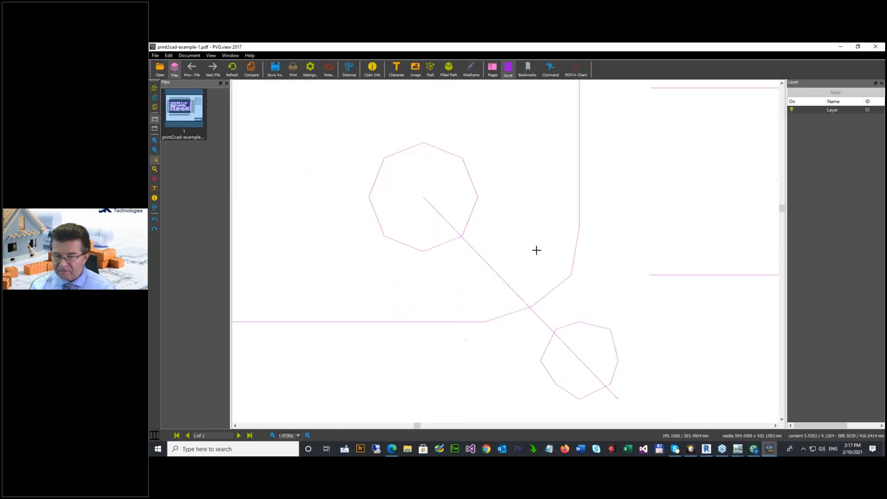
pyautogui.scroll(-3, 625, 307)
pyautogui.scroll(2, 625, 306)
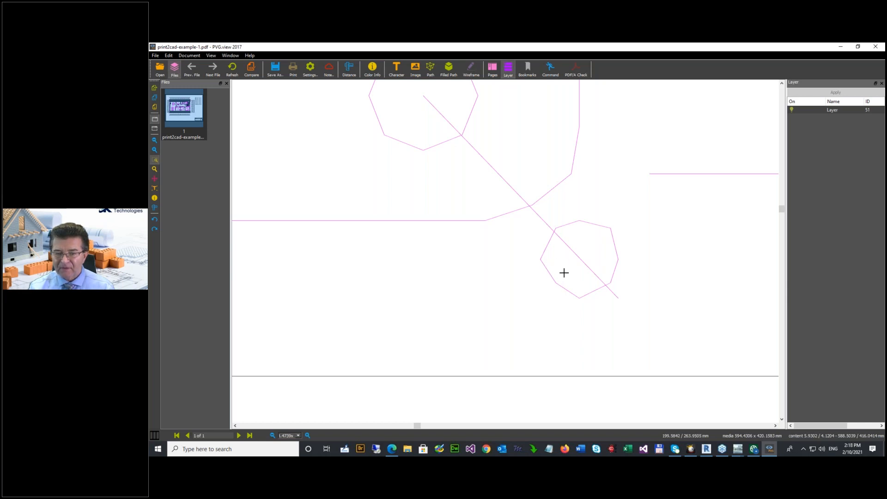
# Examine the floor plan's shower tray corner, the washbasin fixture and the dimension texts above the kitchen.
pyautogui.click(154, 98)
pyautogui.moveTo(537, 205); pyautogui.dragTo(549, 219)
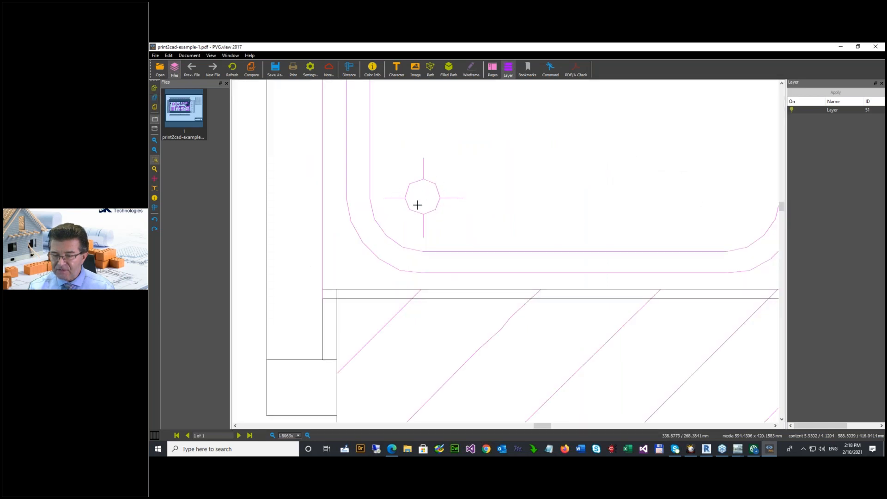
pyautogui.moveTo(304, 179); pyautogui.dragTo(462, 292)
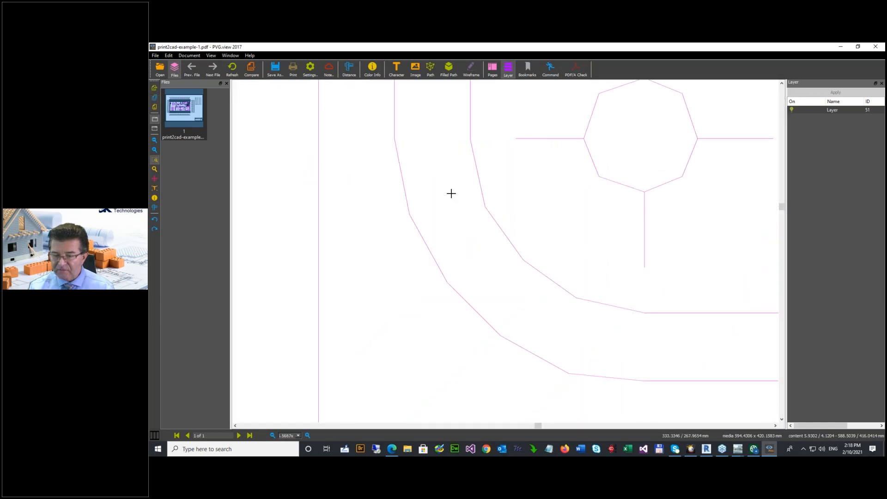
pyautogui.click(154, 97)
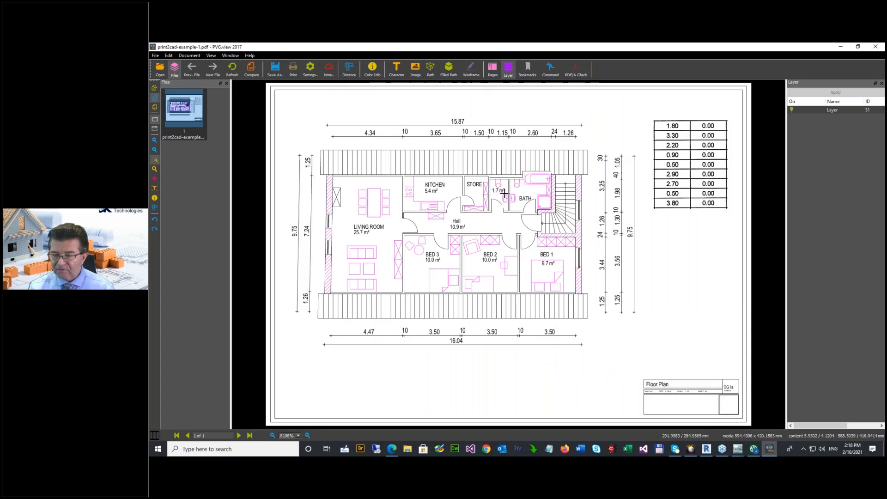
pyautogui.scroll(10, 504, 193)
pyautogui.scroll(6, 533, 301)
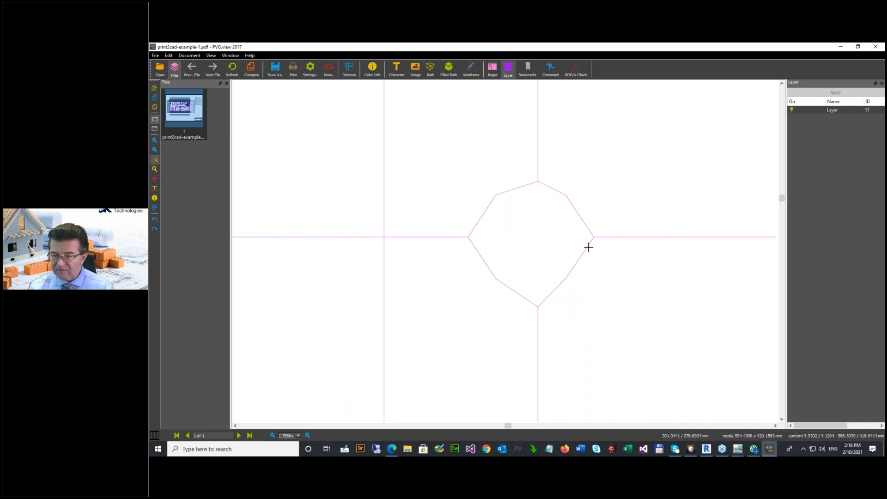
pyautogui.click(153, 99)
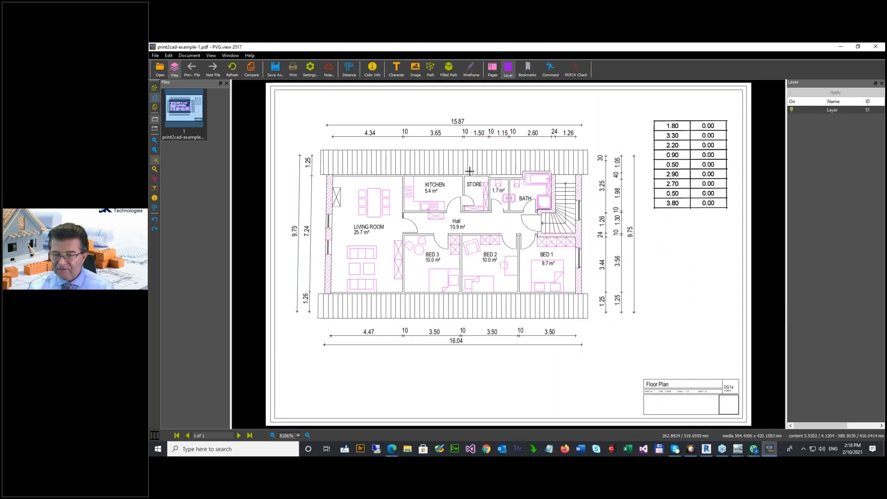
pyautogui.moveTo(387, 127); pyautogui.dragTo(510, 207)
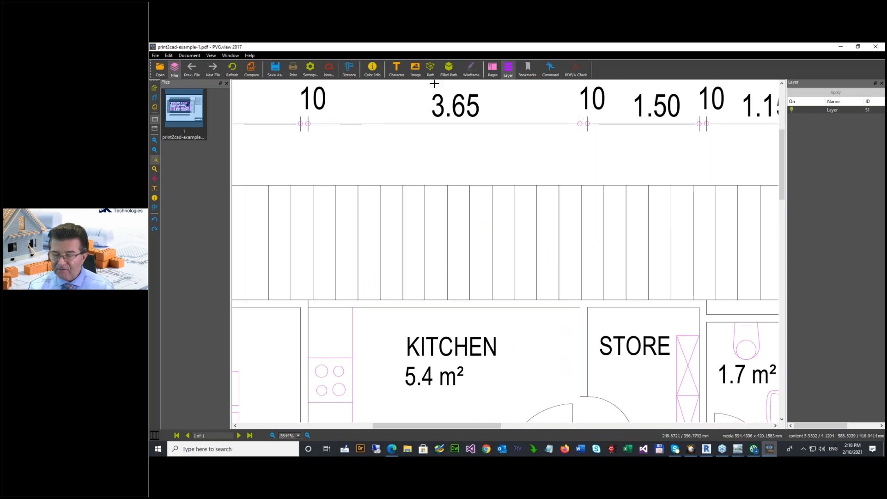
# Show the whole floor plan page, close the PDF viewer and end the Print2CAD conversion dialog.
pyautogui.click(155, 97)
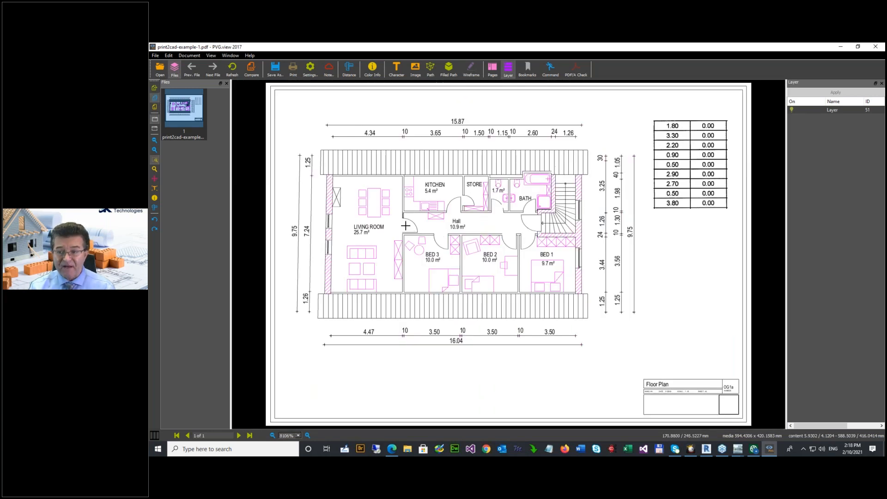
pyautogui.click(877, 48)
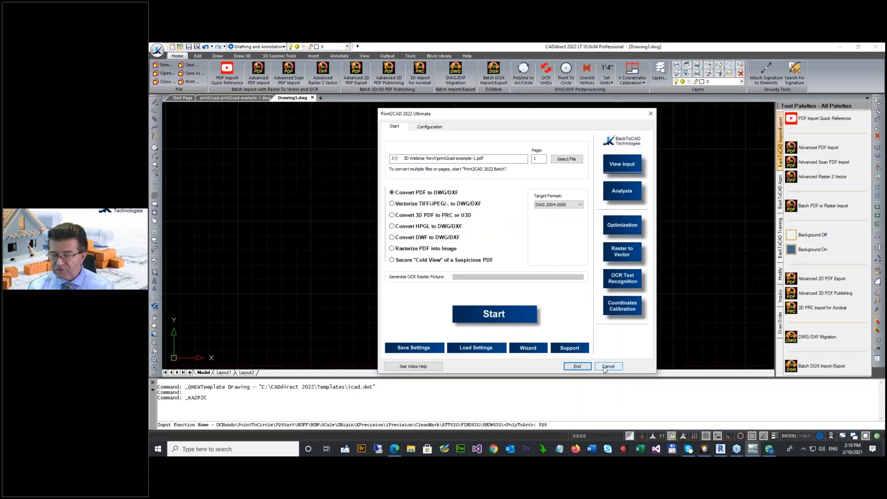
pyautogui.click(577, 365)
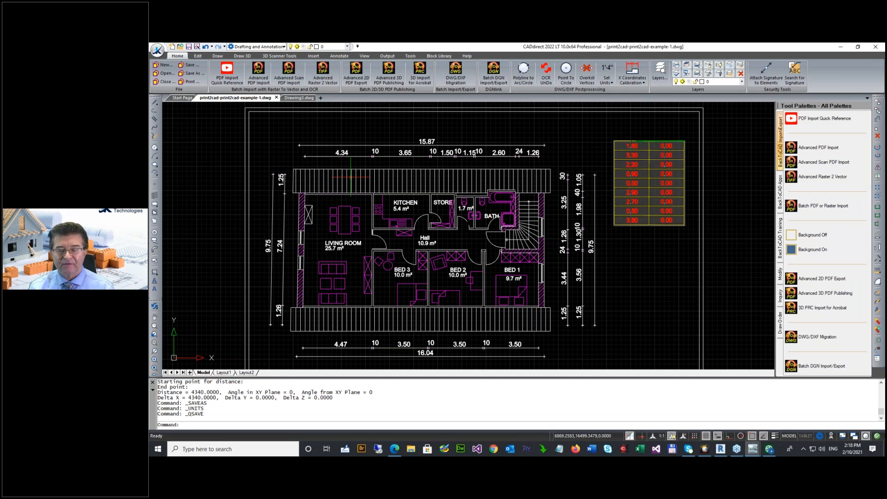
# Switch to Revit, examine the dimensions placed on the imported floor plan and return to the drawing in CADdirect.
pyautogui.click(720, 448)
pyautogui.scroll(-1, 508, 252)
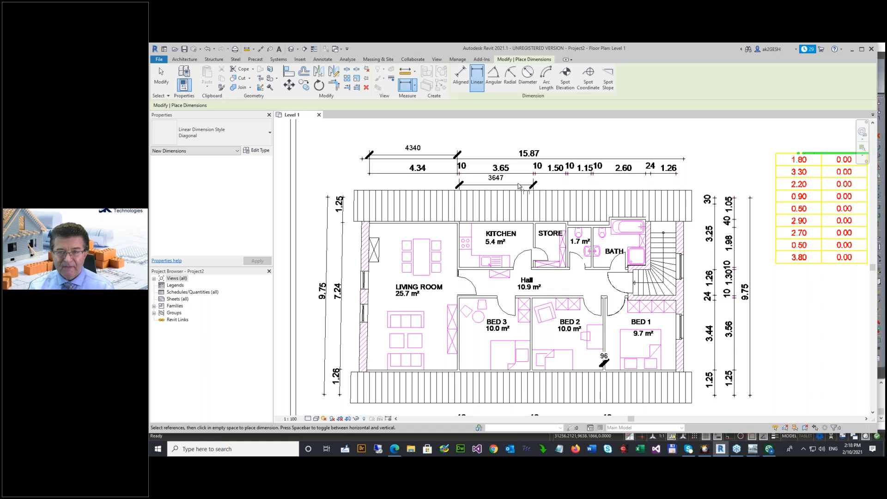
pyautogui.scroll(-3, 495, 180)
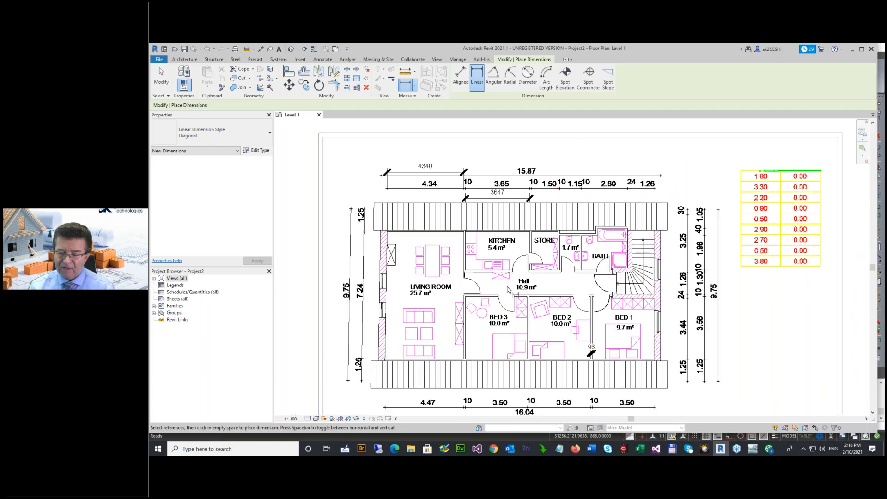
pyautogui.scroll(3, 478, 380)
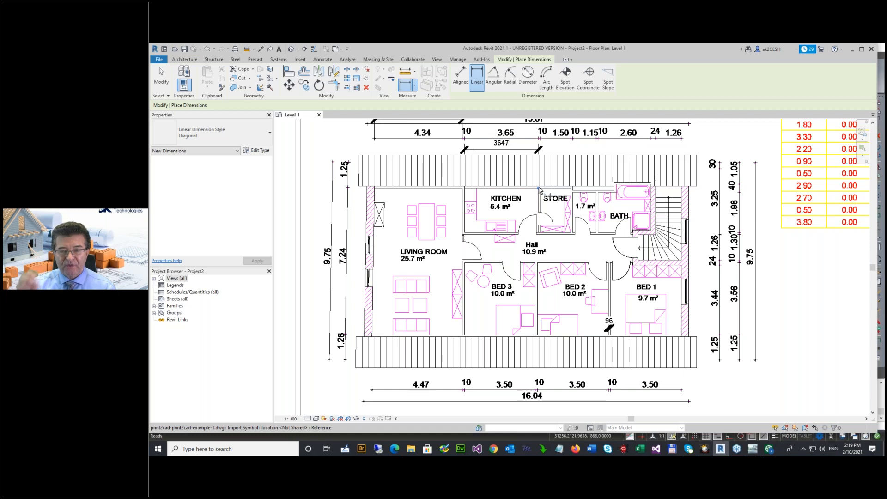
pyautogui.click(852, 49)
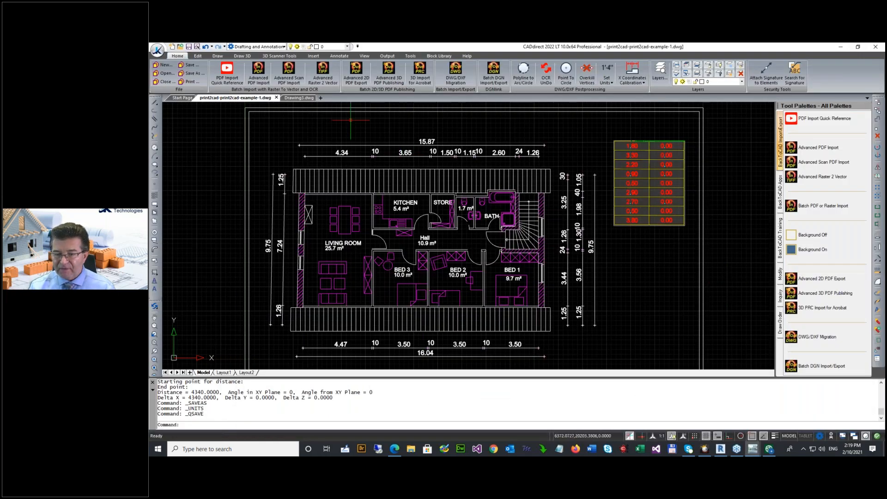
# Turn off the RasterToVector-Background layer and confirm decimal linear units with millimetres as the insertion scale.
pyautogui.click(812, 234)
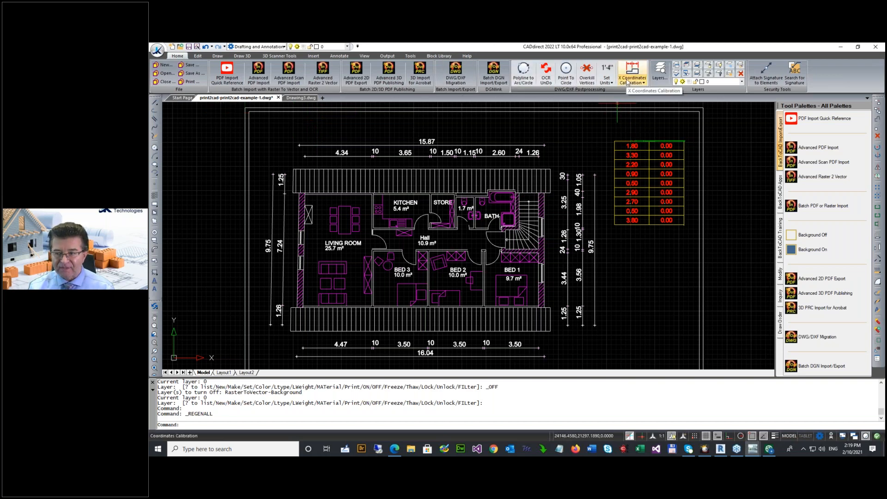
pyautogui.click(606, 80)
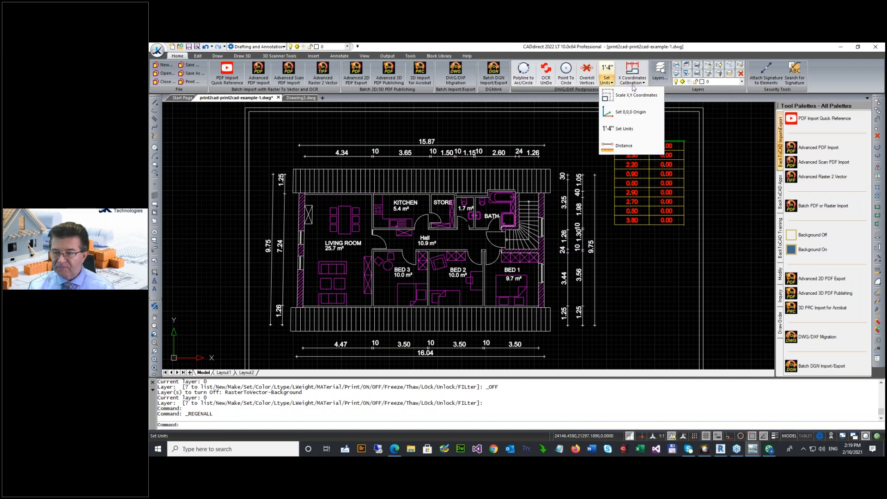
pyautogui.click(624, 128)
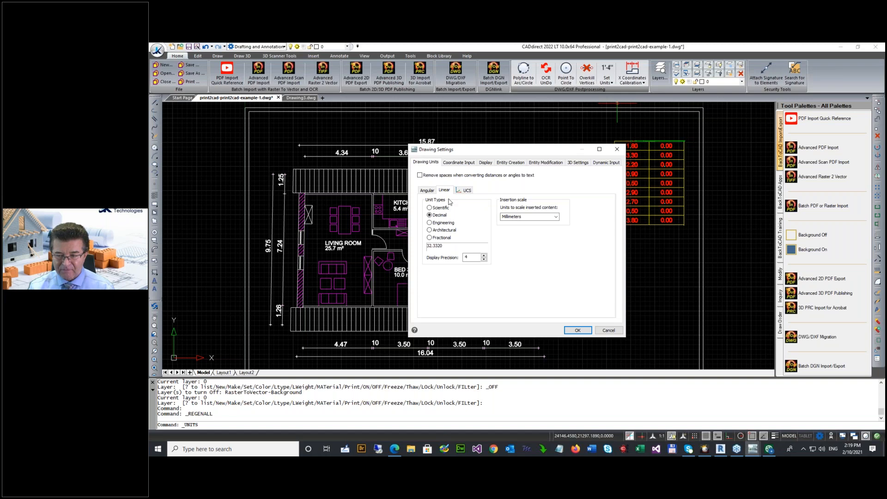
pyautogui.click(578, 330)
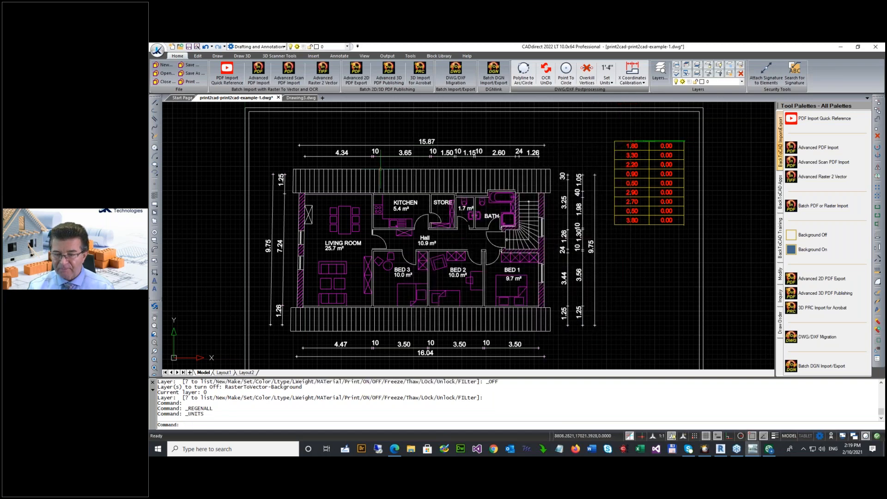
# Run X Coordinates Calibration at precision 0.00 and tolerance 0.01, accept 4340.00 for the 4.34 interval and break off at the adjoining 10 interval.
pyautogui.scroll(2, 328, 139)
pyautogui.scroll(2, 352, 136)
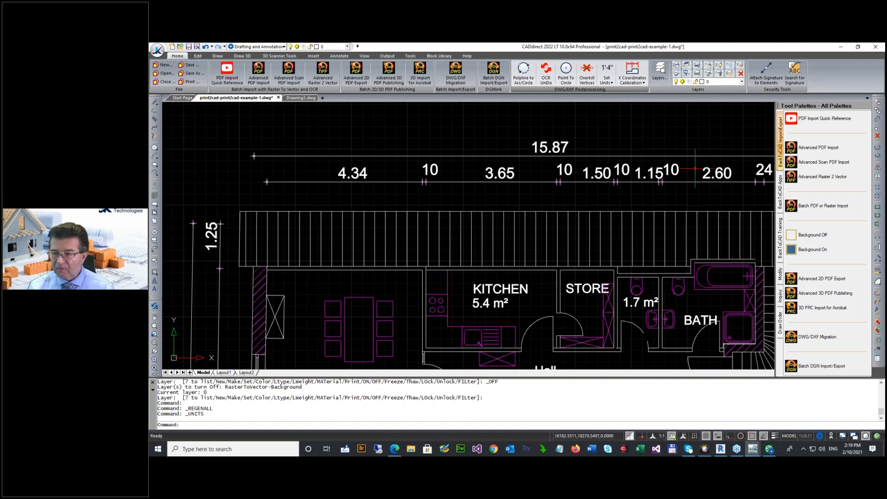
pyautogui.click(631, 82)
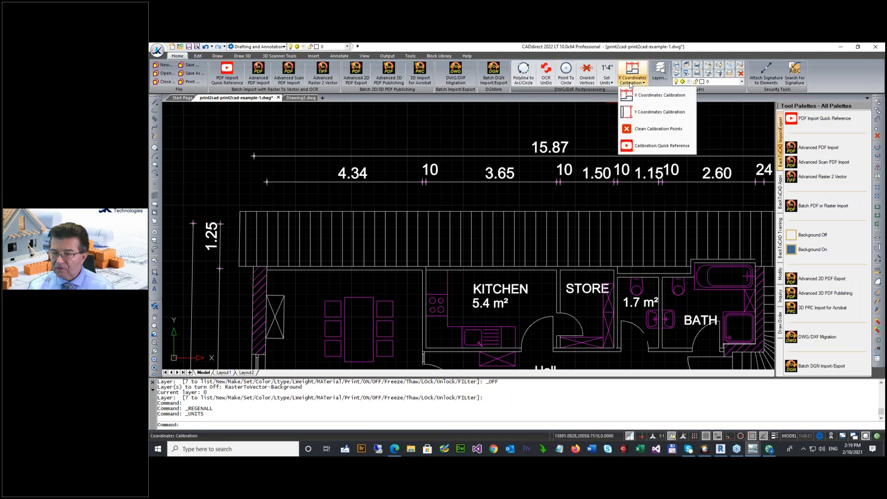
pyautogui.click(658, 95)
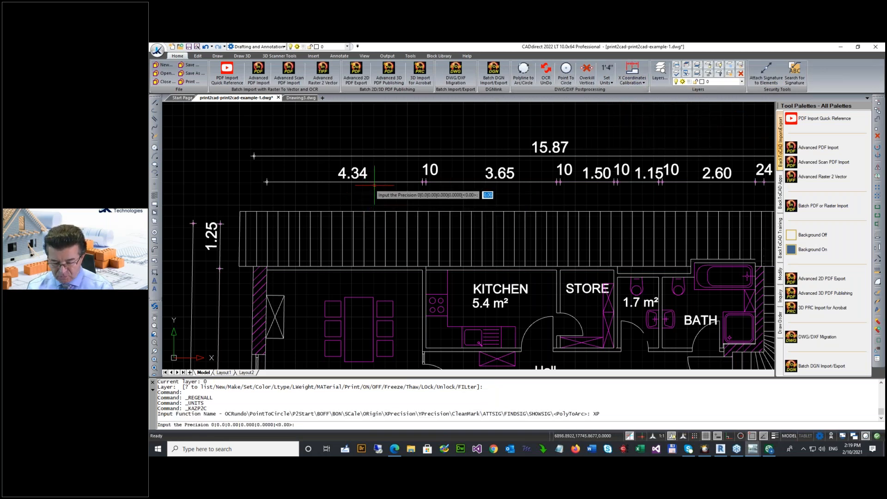
pyautogui.press('Return')
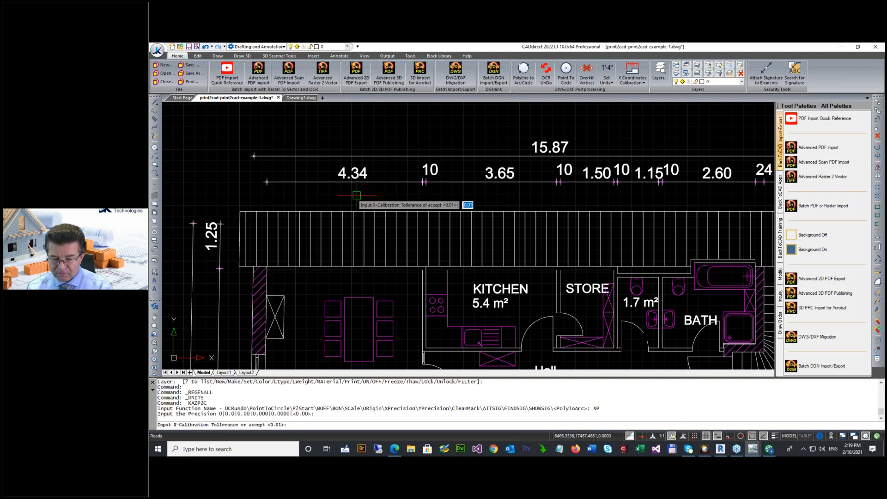
pyautogui.press('Return')
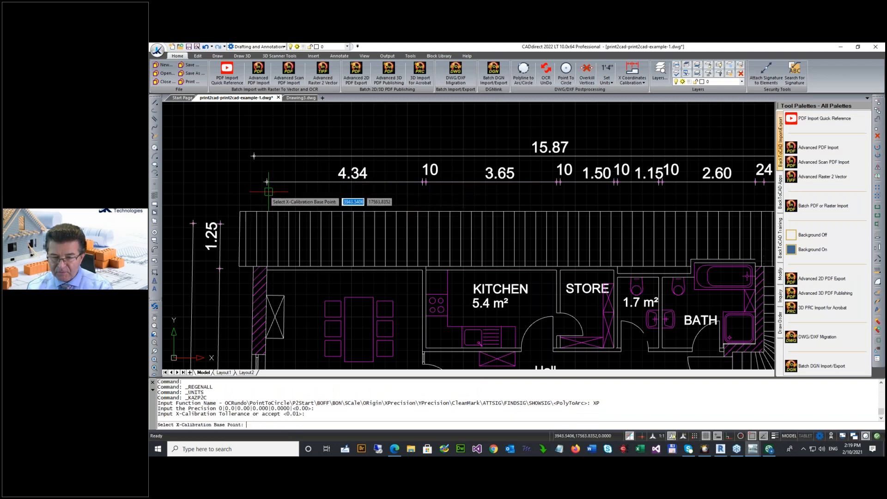
pyautogui.click(267, 184)
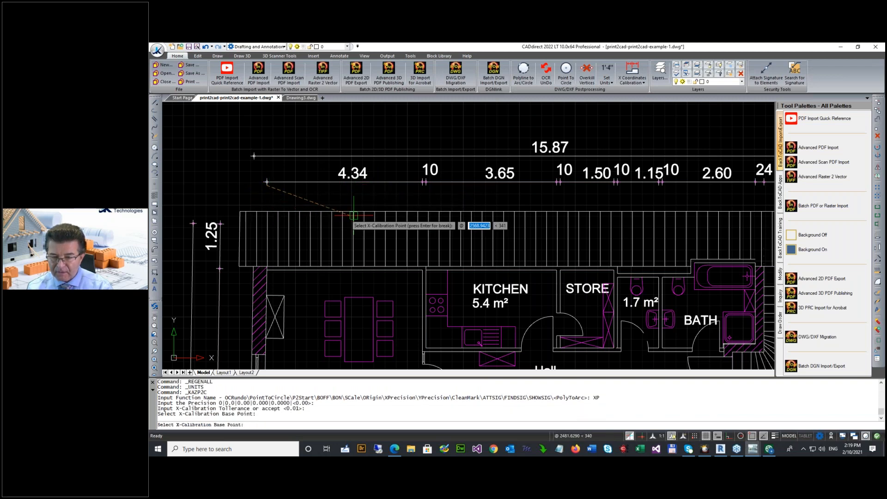
pyautogui.click(422, 185)
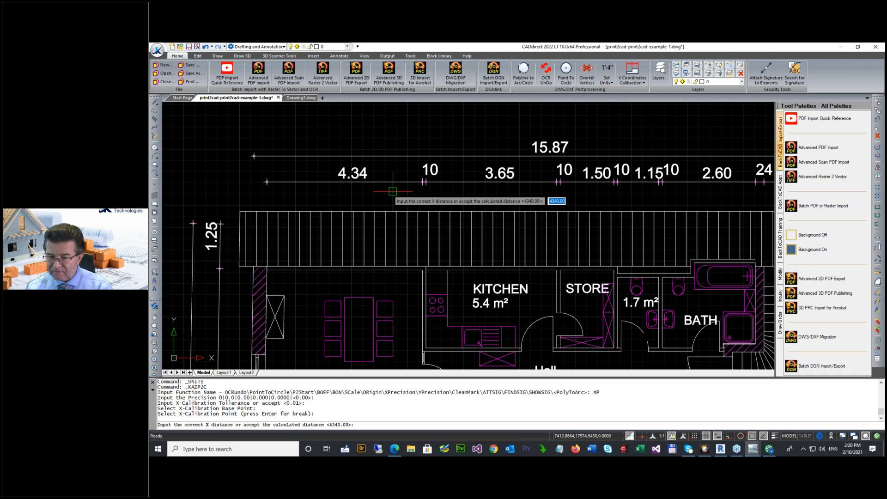
pyautogui.press('Return')
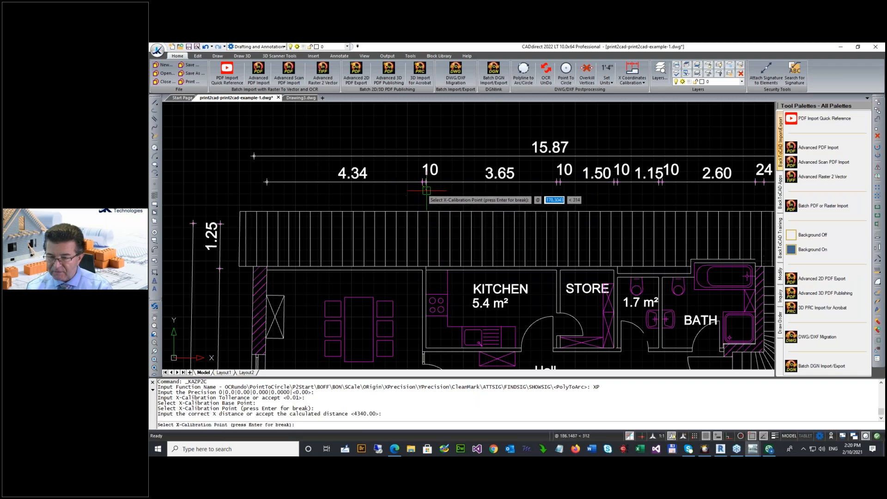
pyautogui.click(425, 185)
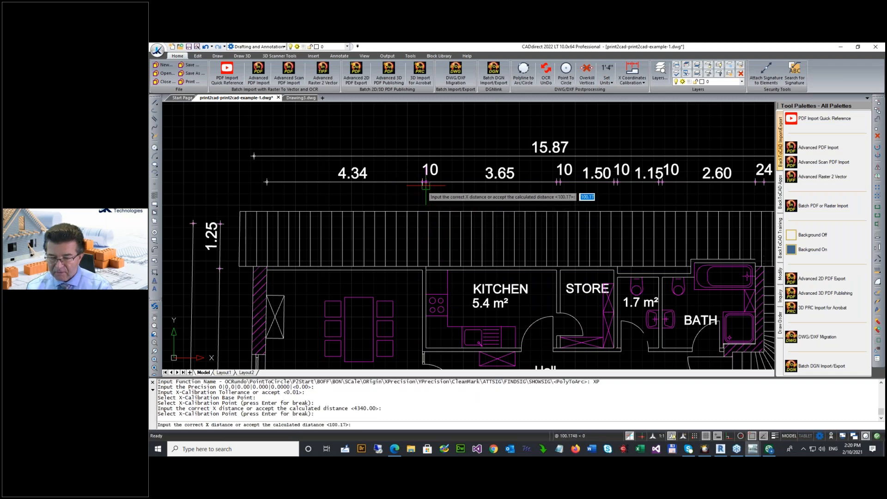
pyautogui.press('Escape')
pyautogui.press('Escape')
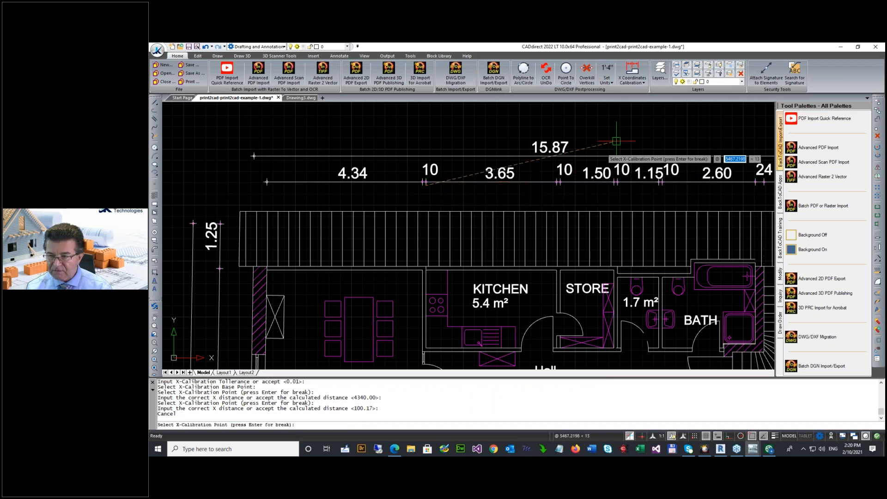
# Restart X Coordinates Calibration with precision 0 and tolerance 1.0, accepting 100 for the 10 interval between the 4.34 and 3.65 dimensions.
pyautogui.click(632, 81)
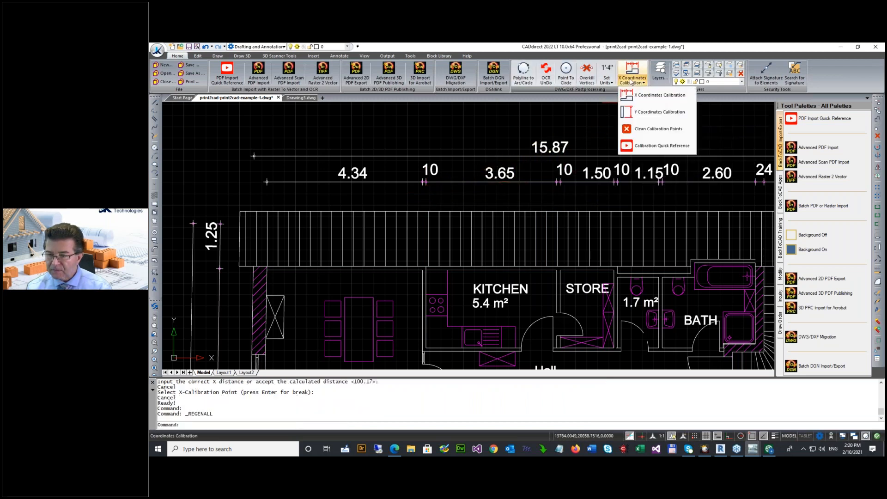
pyautogui.click(646, 96)
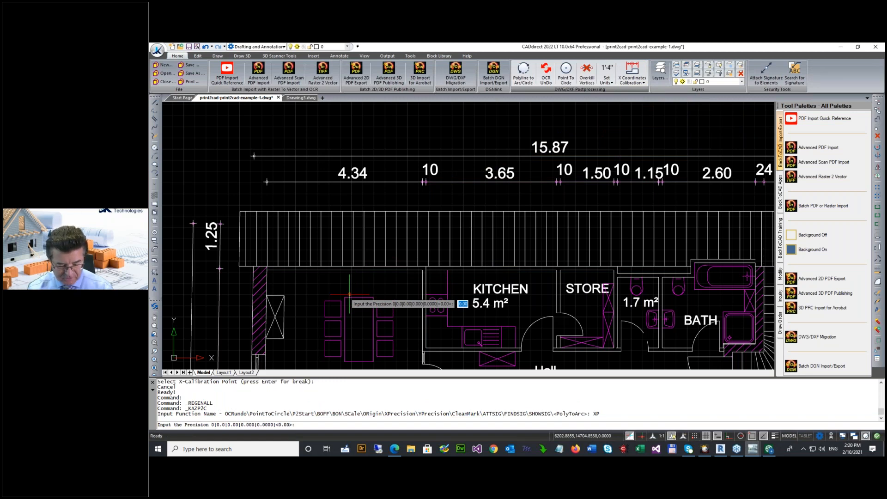
pyautogui.write('0')
pyautogui.press('Return')
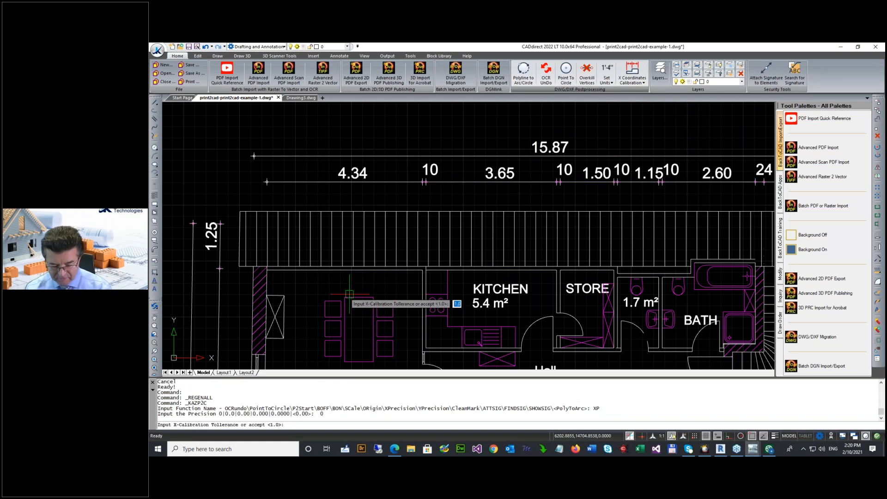
pyautogui.press('Return')
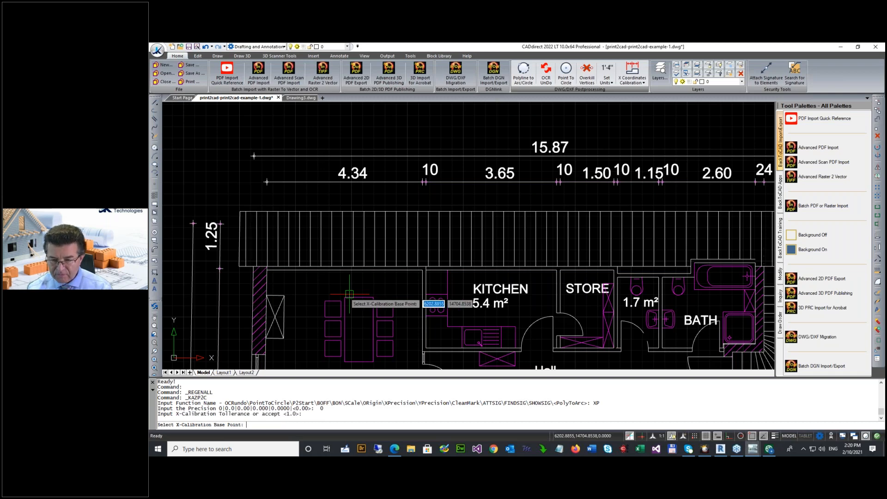
pyautogui.scroll(2, 447, 182)
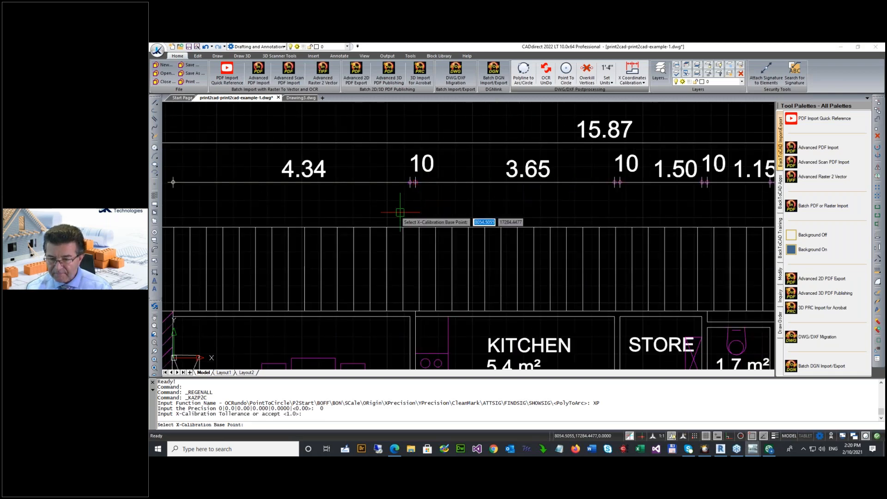
pyautogui.click(410, 187)
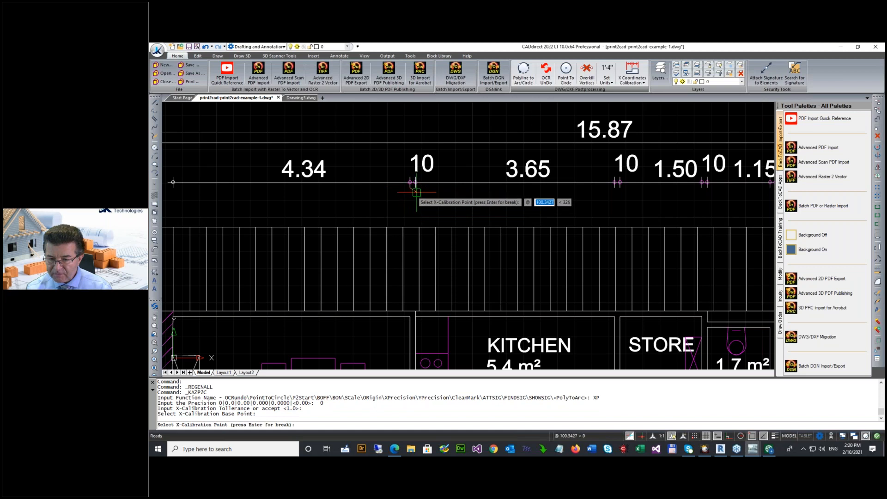
pyautogui.click(415, 188)
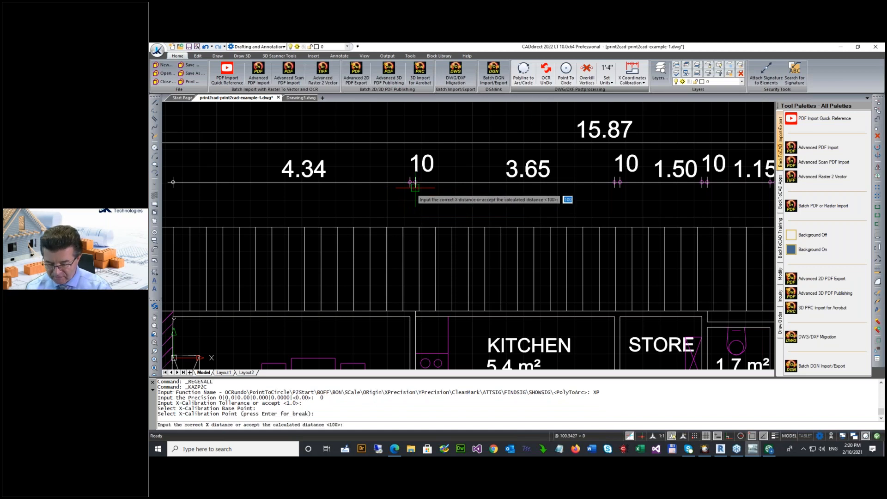
pyautogui.press('Return')
# Calibrate the 3.65 interval to an X distance of 3650 and the adjoining 10 interval before the 1.50 dimension to 100.
pyautogui.click(613, 189)
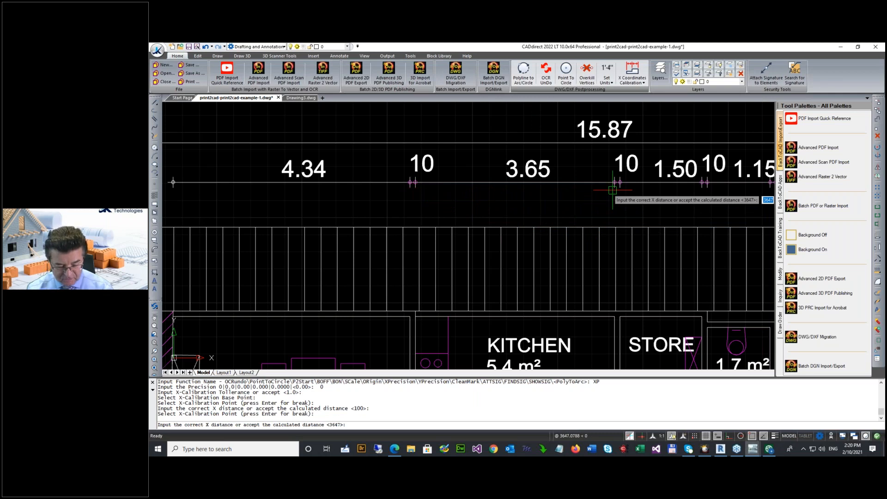
pyautogui.write('365')
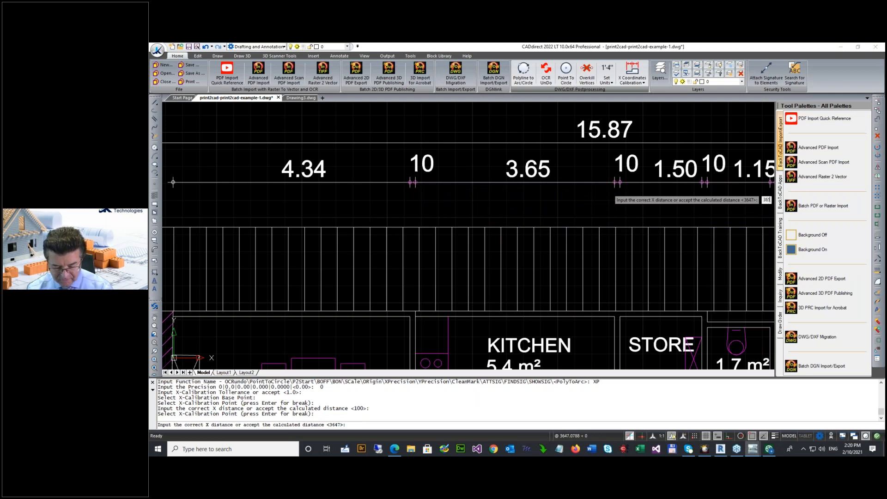
pyautogui.write('0')
pyautogui.press('Return')
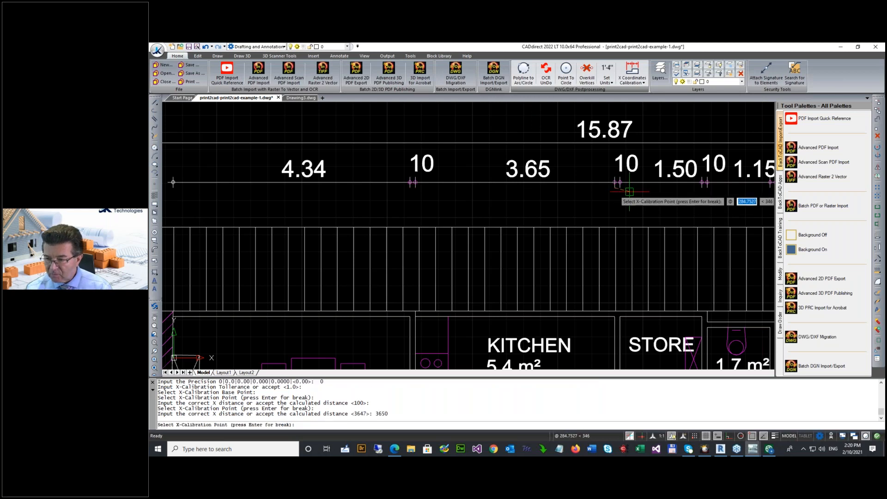
pyautogui.click(619, 188)
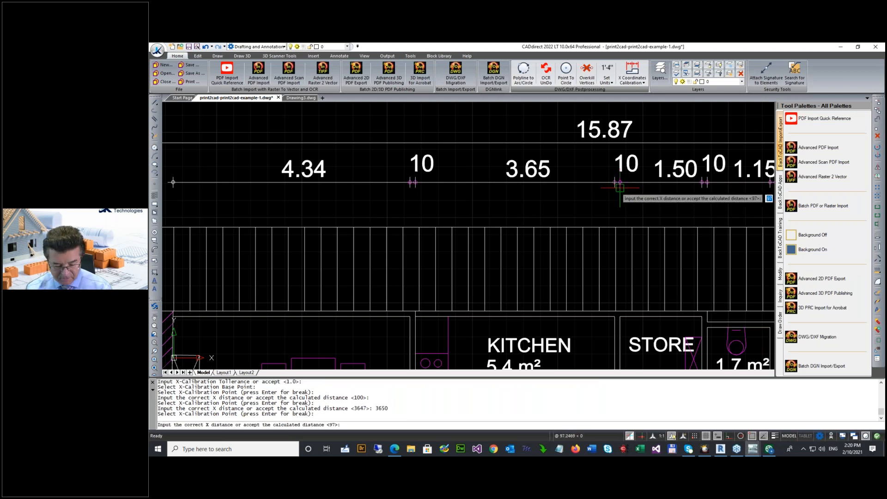
pyautogui.write('100')
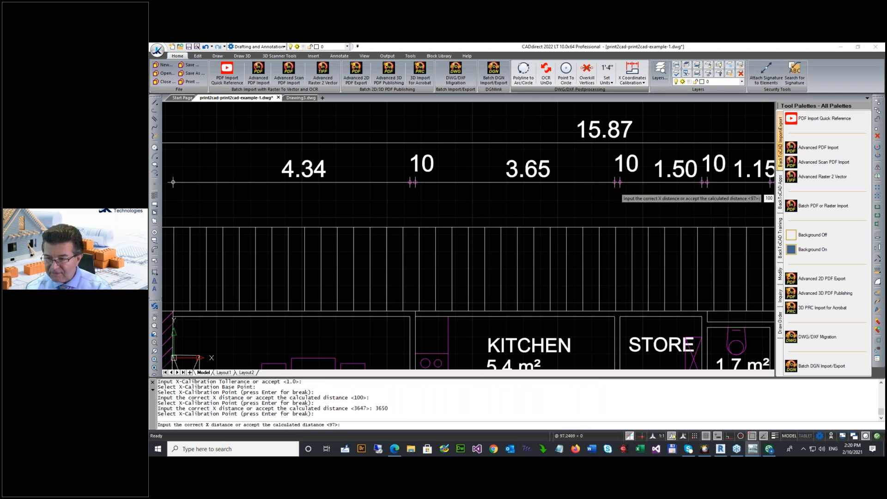
pyautogui.press('Return')
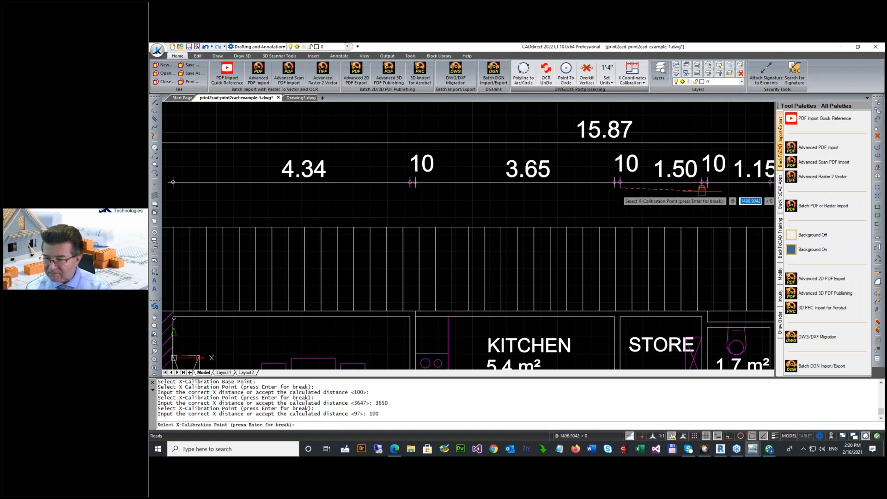
# Calibrate the 1.50 interval to an X distance of 1500 and the adjoining 10 interval before 1.15 to 100.
pyautogui.click(702, 190)
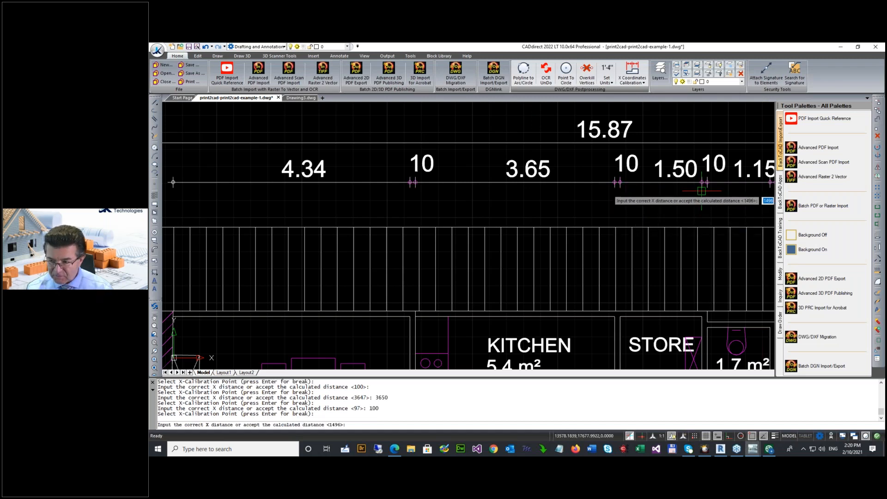
pyautogui.write('1500')
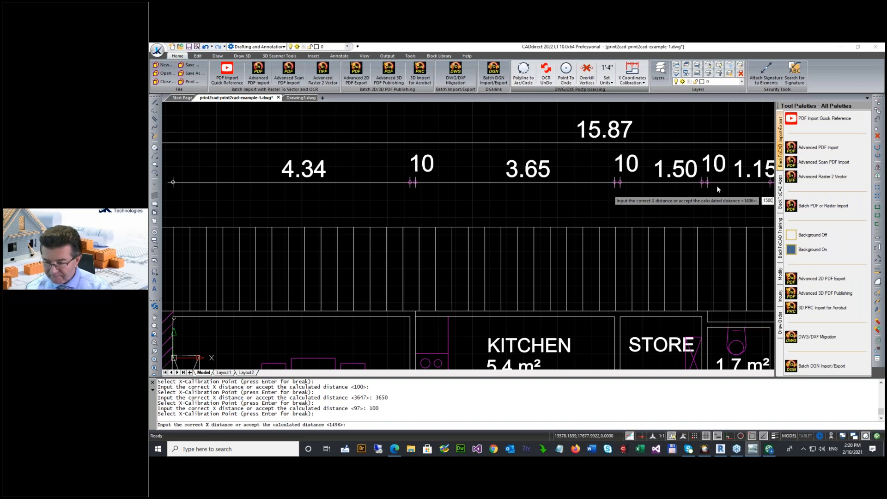
pyautogui.press('Return')
pyautogui.click(709, 190)
pyautogui.write('100')
pyautogui.press('Return')
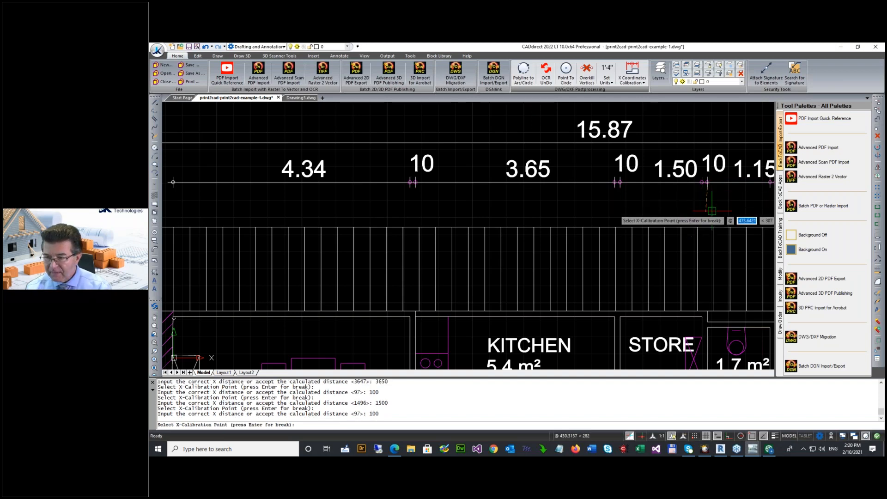
# Try to calibrate the 1.15 interval with an X distance of 150.
pyautogui.scroll(-5, 712, 211)
pyautogui.scroll(4, 713, 208)
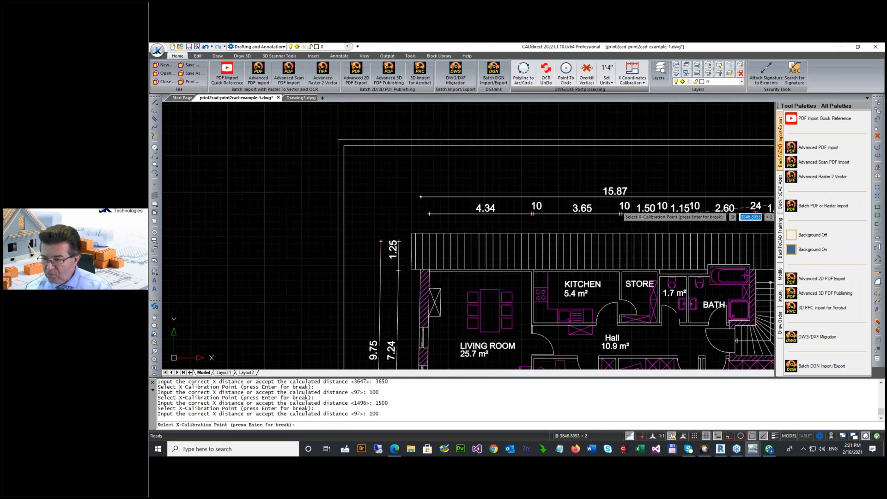
pyautogui.scroll(3, 621, 208)
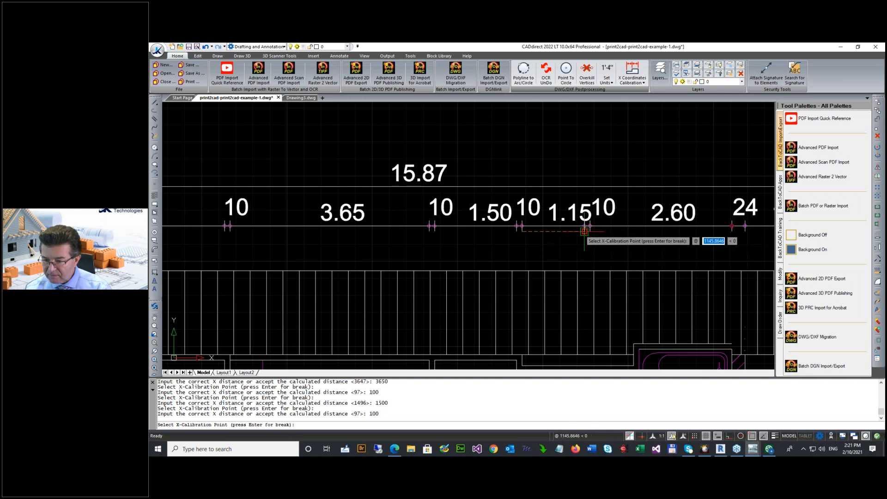
pyautogui.click(584, 230)
pyautogui.write('150')
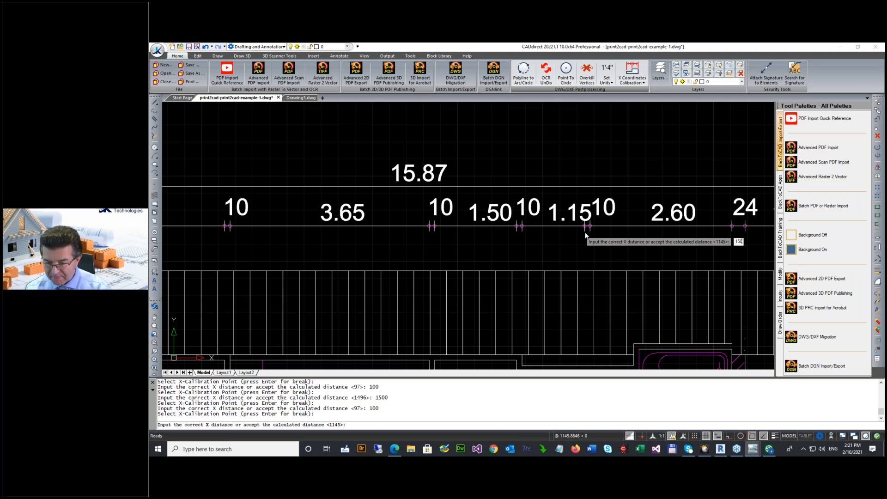
pyautogui.press('Return')
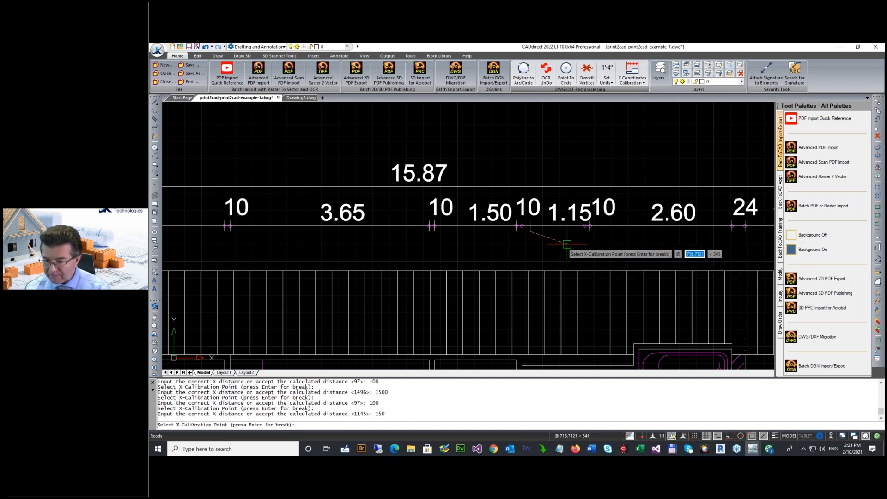
# Break off the running X calibration and undo it completely.
pyautogui.hotkey('ctrl', 'z')
pyautogui.click(597, 235)
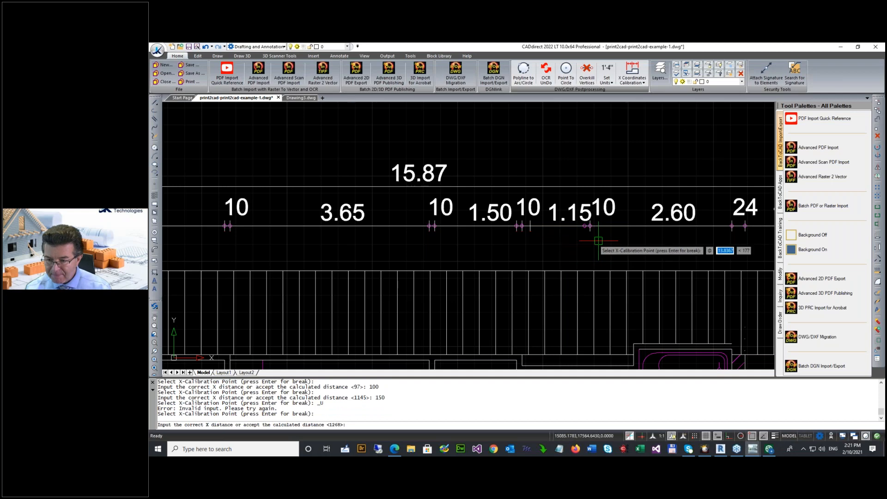
pyautogui.press('Escape')
pyautogui.hotkey('ctrl', 'z')
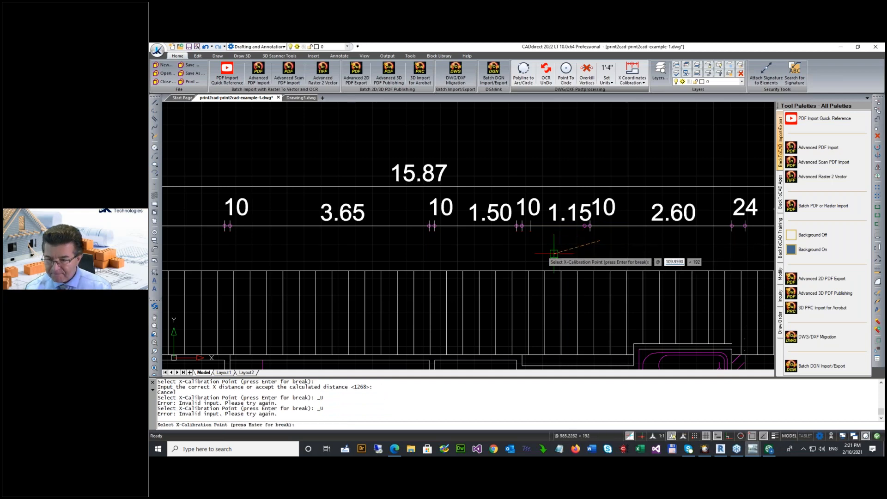
pyautogui.press('Escape')
pyautogui.hotkey('ctrl', 'z')
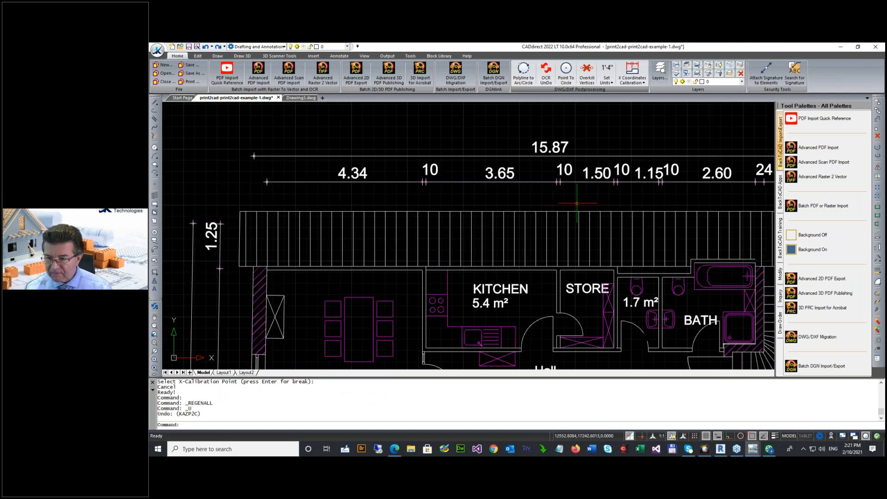
# Examine the floor plan's upper and lower dimension chains, comparing the interval lengths along both.
pyautogui.scroll(-6, 601, 194)
pyautogui.scroll(4, 556, 318)
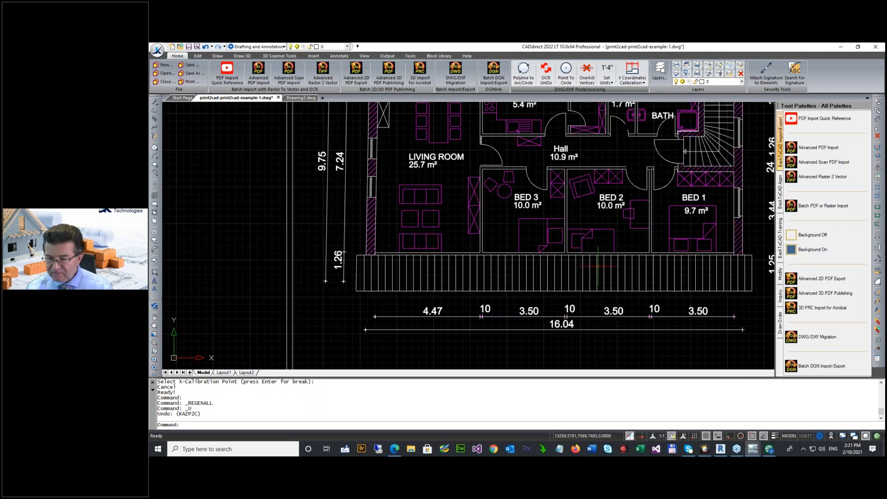
pyautogui.scroll(-2, 565, 222)
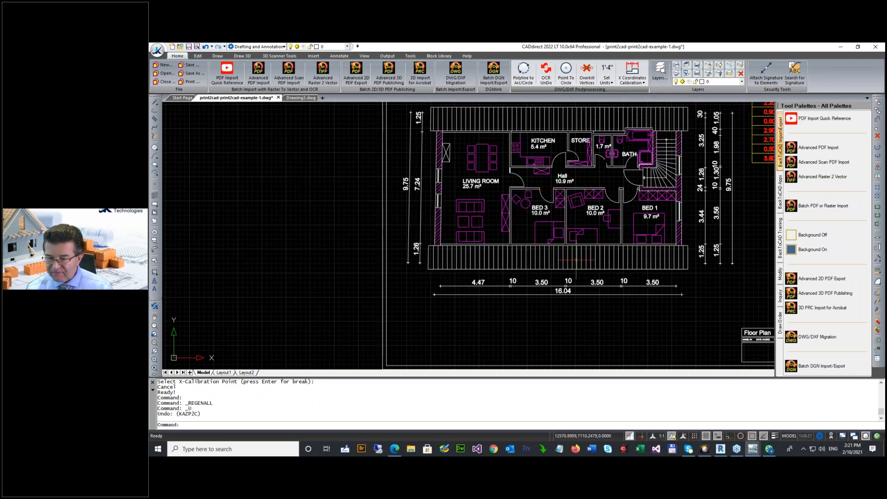
pyautogui.scroll(3, 478, 241)
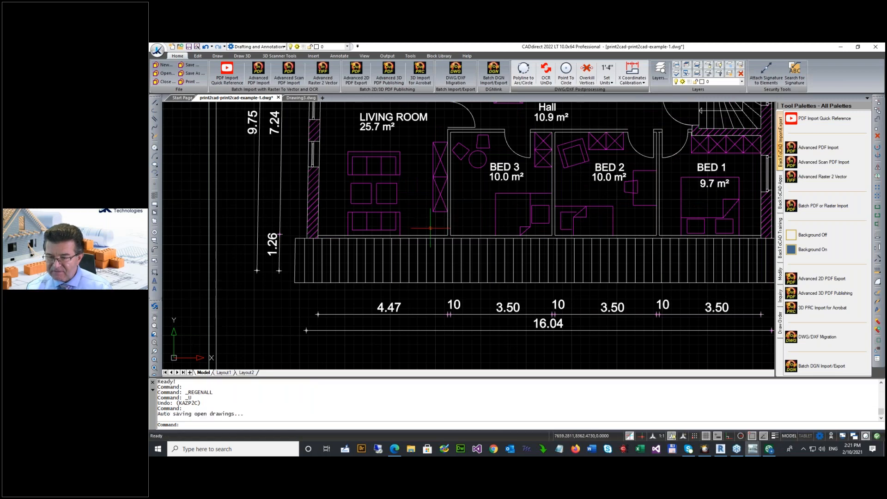
pyautogui.scroll(-4, 485, 194)
pyautogui.scroll(2, 491, 157)
pyautogui.scroll(2, 490, 158)
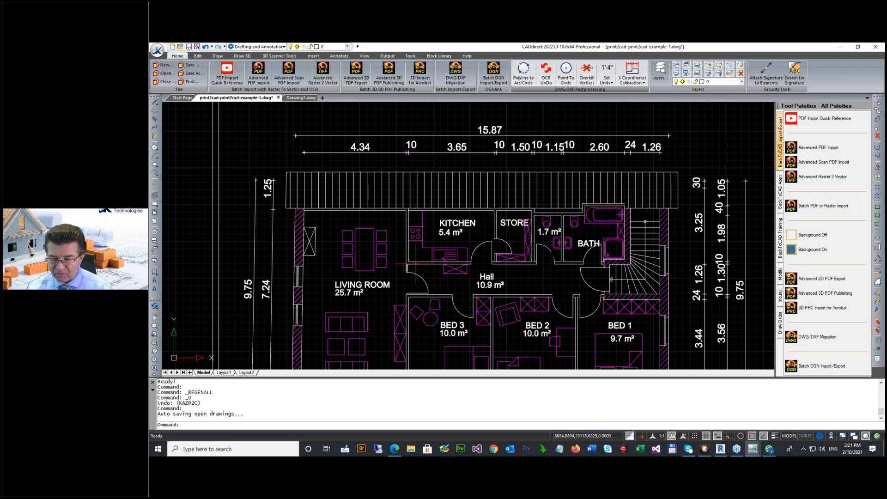
pyautogui.scroll(-3, 483, 307)
pyautogui.scroll(3, 483, 307)
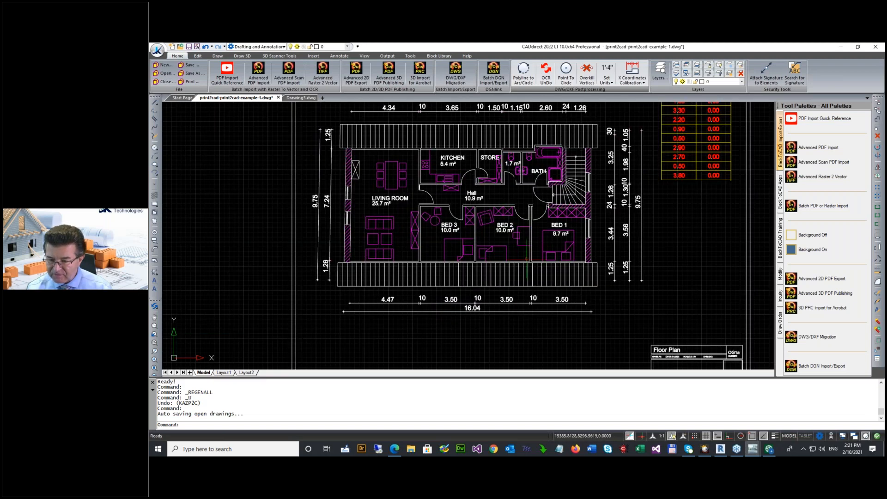
# Start X Coordinates Calibration with precision 0 and tolerance 1.0, accepting 100 for the 10 interval between 4.47 and 3.50 in the lower chain.
pyautogui.scroll(4, 424, 303)
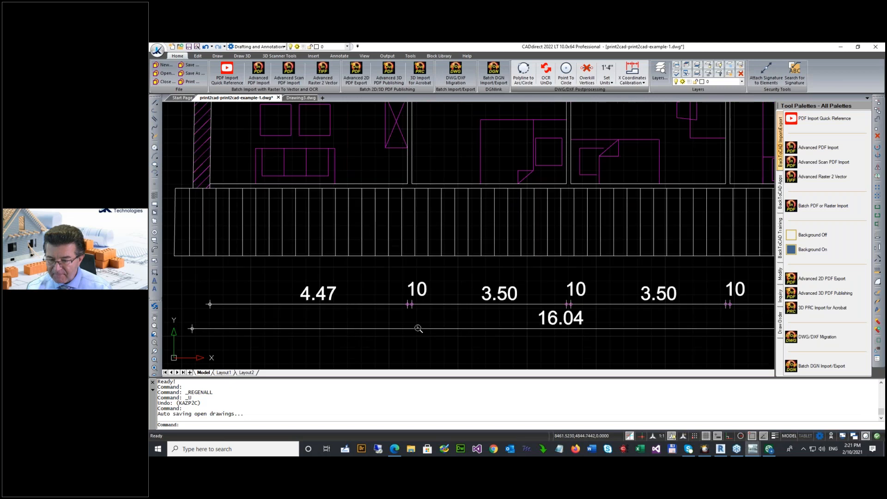
pyautogui.click(606, 76)
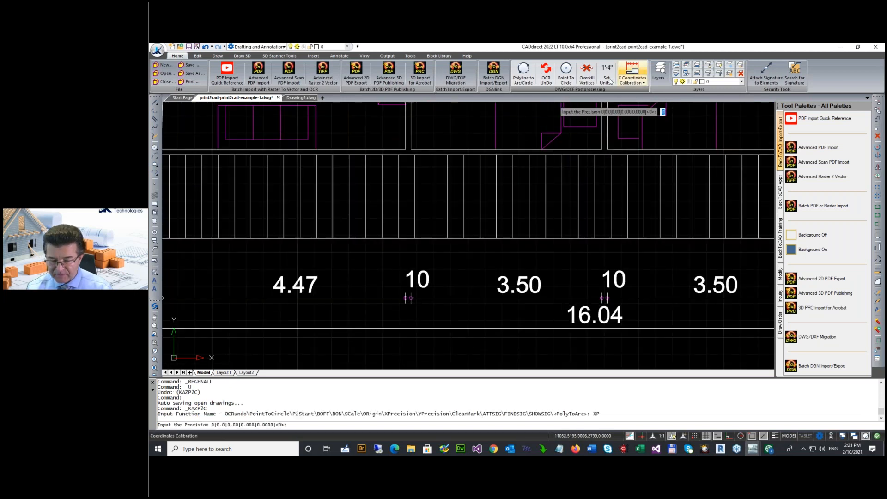
pyautogui.press('Return')
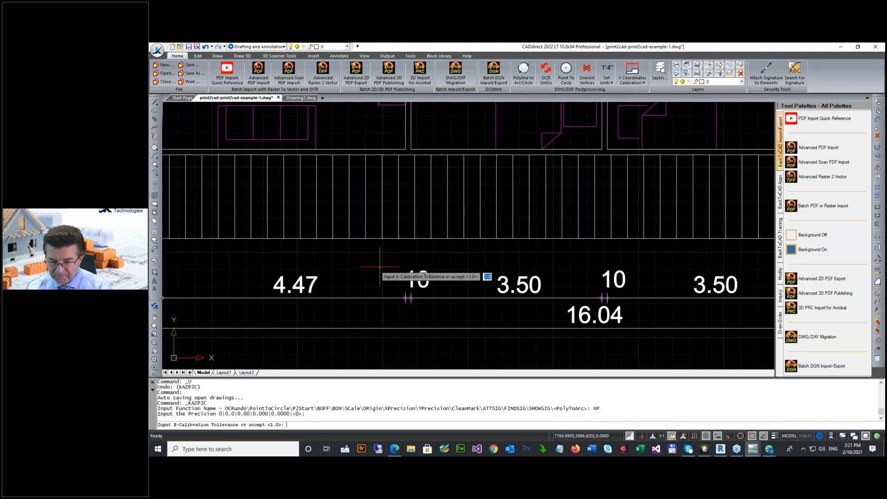
pyautogui.press('Return')
pyautogui.click(410, 294)
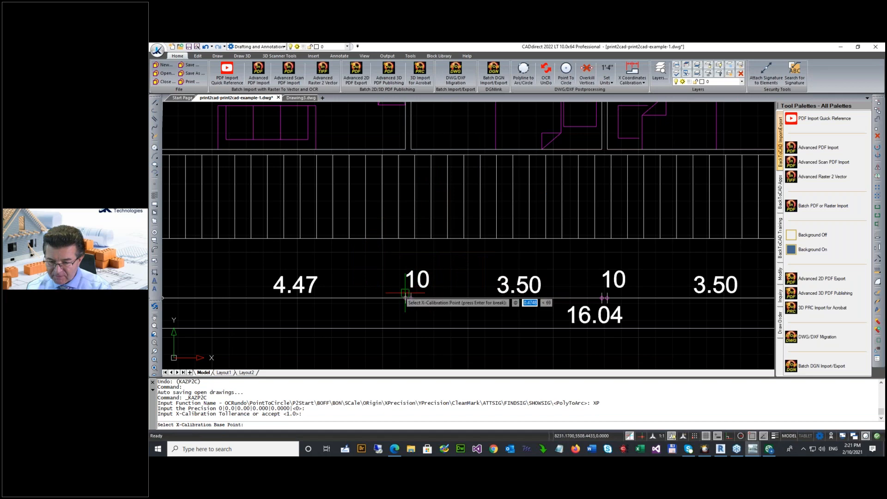
pyautogui.click(410, 293)
pyautogui.press('Return')
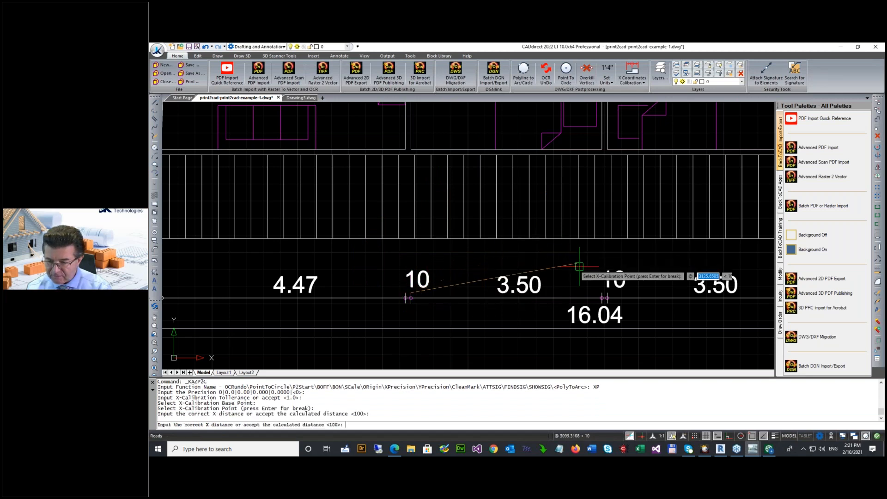
# Calibrate the first 3.50 interval of the lower chain to an X distance of 3500.
pyautogui.click(601, 293)
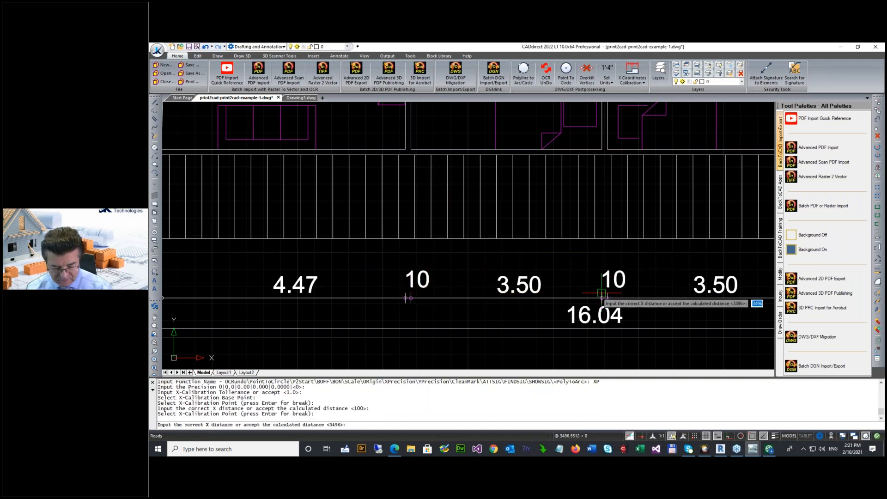
pyautogui.write('3500')
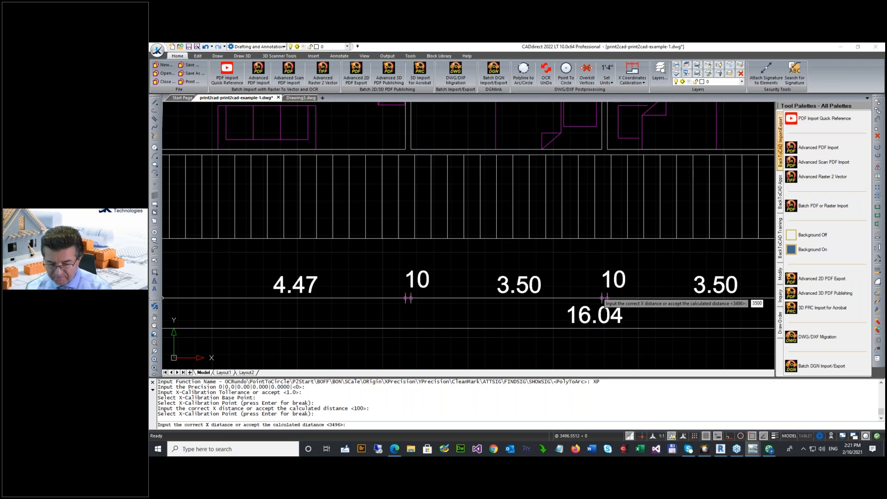
pyautogui.press('Return')
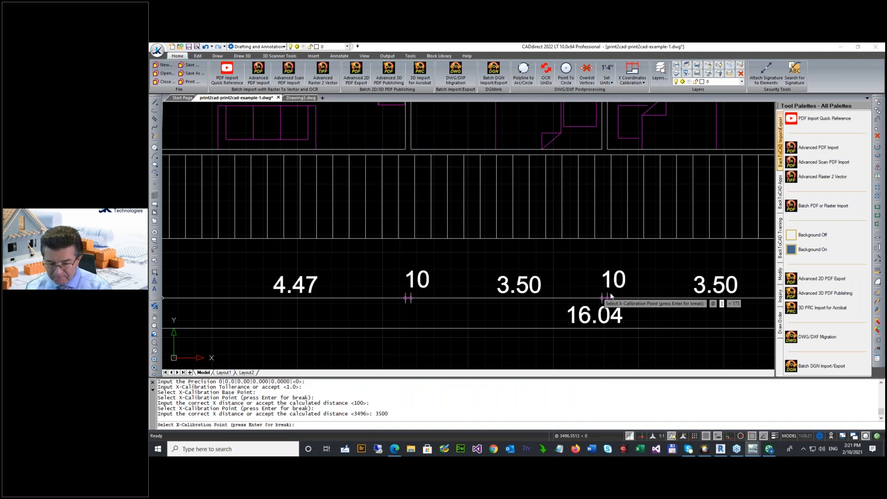
# Try to pick the end of the second 10 interval, then cancel and undo the whole calibration.
pyautogui.click(623, 294)
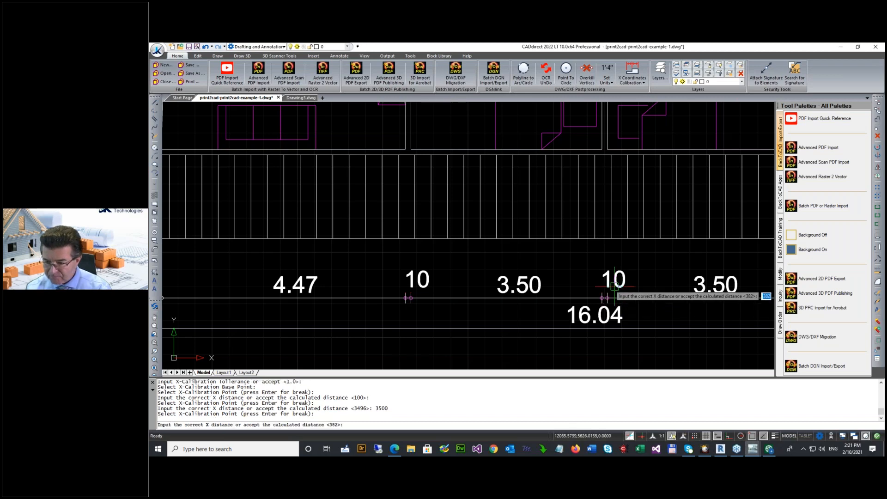
pyautogui.press('Escape')
pyautogui.press('Escape')
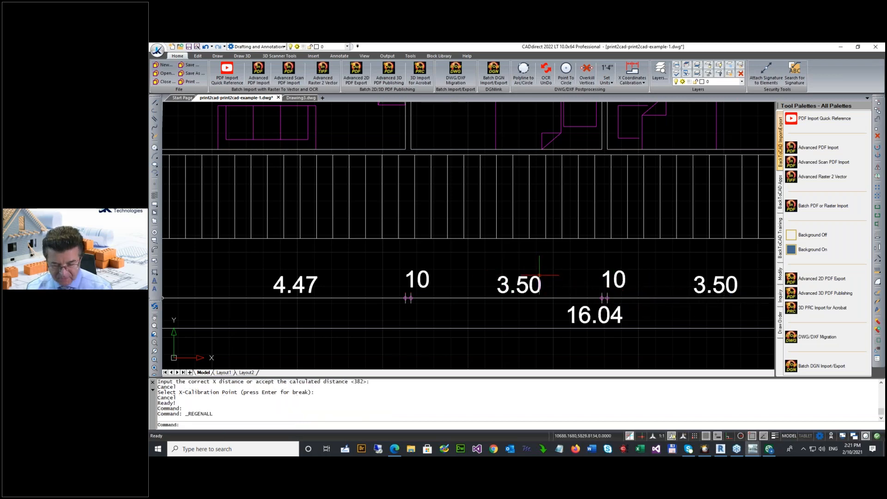
pyautogui.hotkey('ctrl', 'z')
# Measure the thickness of the wall between BED 2 and BED 1 and check the prompt history.
pyautogui.scroll(3, 587, 209)
pyautogui.scroll(-3, 597, 168)
pyautogui.scroll(6, 597, 168)
pyautogui.click(607, 83)
pyautogui.click(613, 142)
pyautogui.click(671, 244)
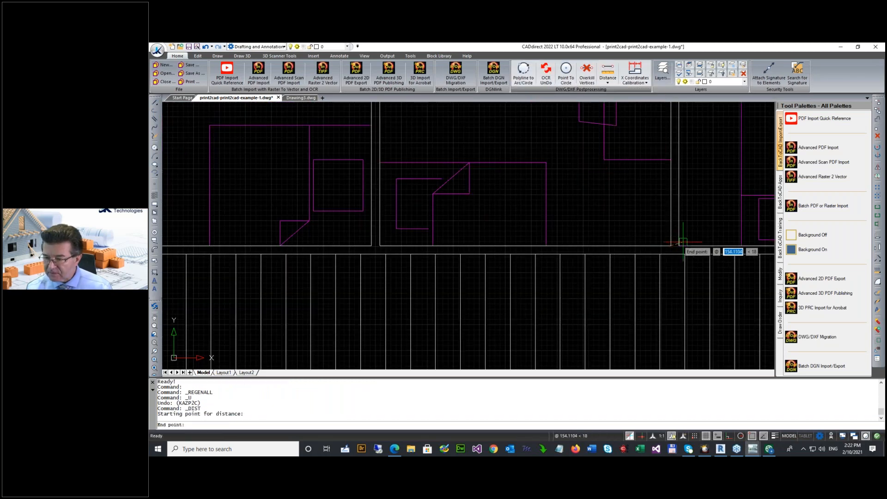
pyautogui.click(678, 245)
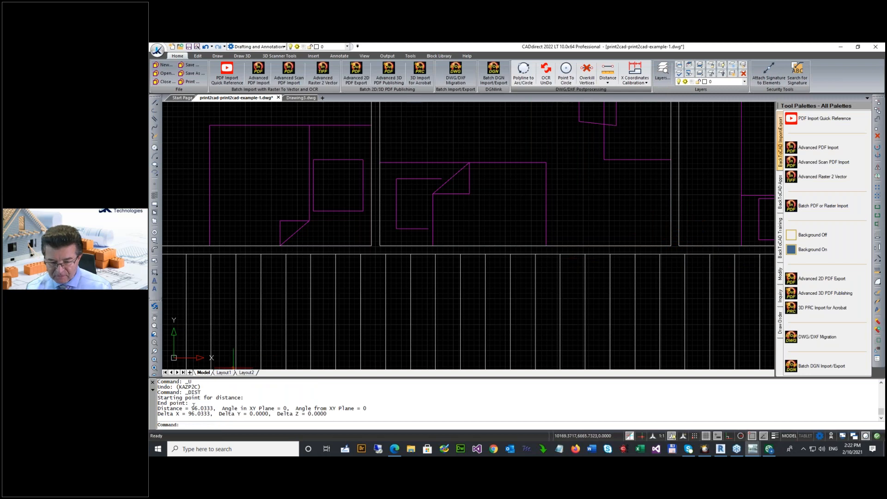
pyautogui.press('F2')
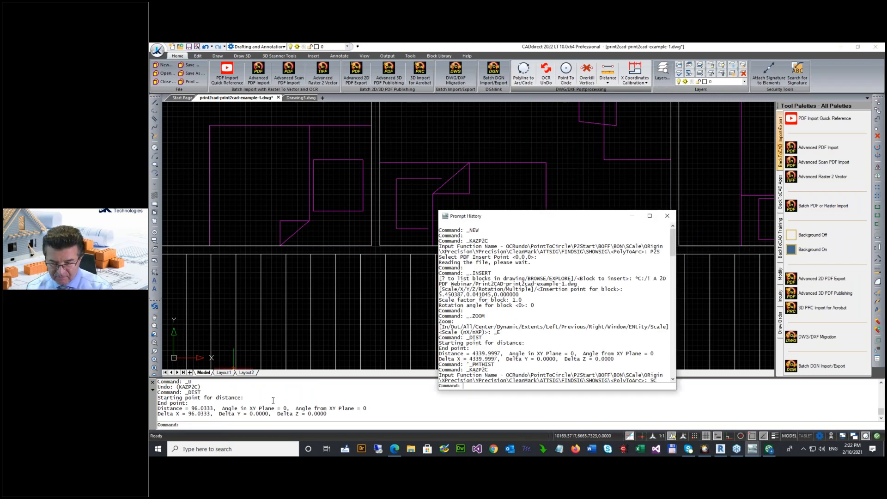
pyautogui.click(667, 216)
# Measure the 10 interval between the 4.47 and 3.50 dimensions in the lower chain.
pyautogui.scroll(5, 518, 240)
pyautogui.scroll(-1, 518, 240)
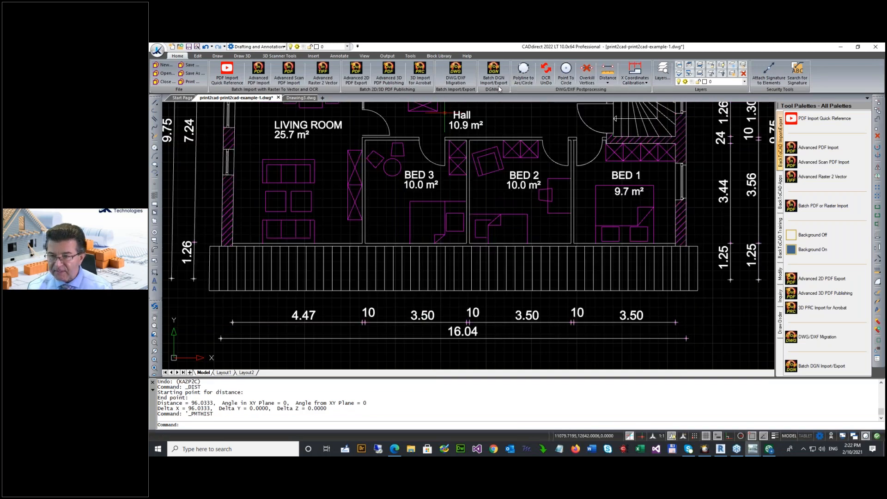
pyautogui.click(607, 74)
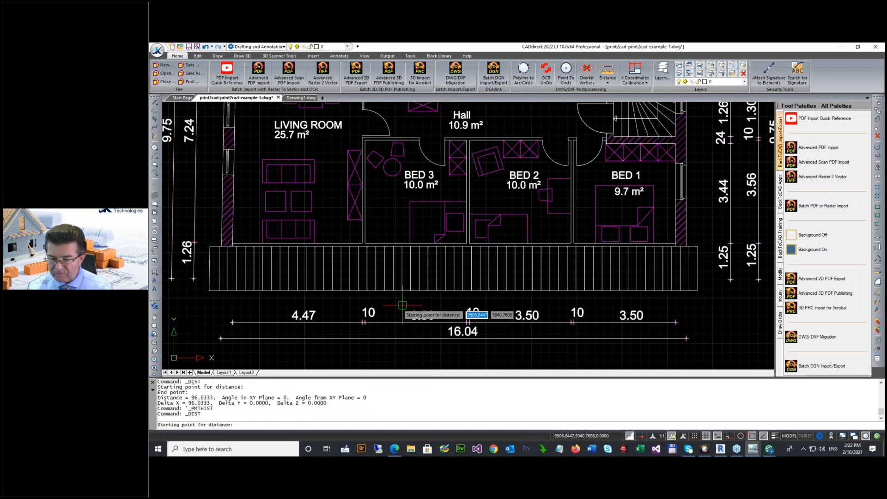
pyautogui.scroll(5, 375, 305)
pyautogui.click(375, 304)
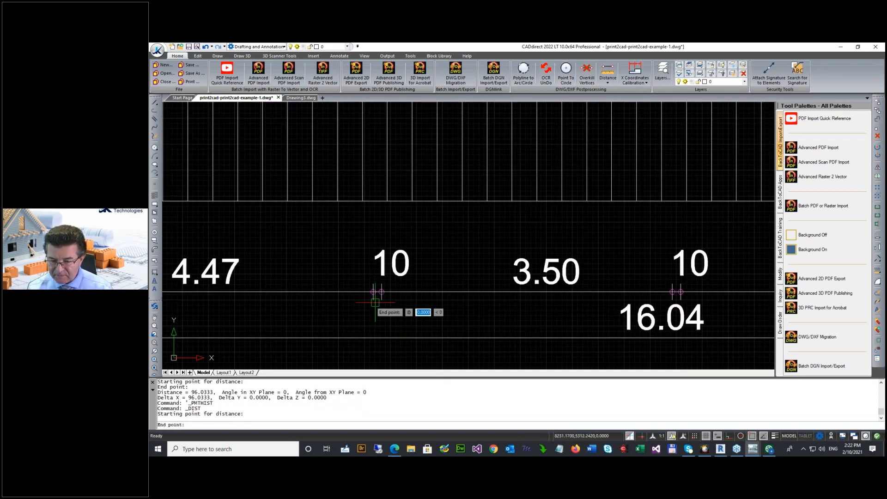
pyautogui.click(381, 300)
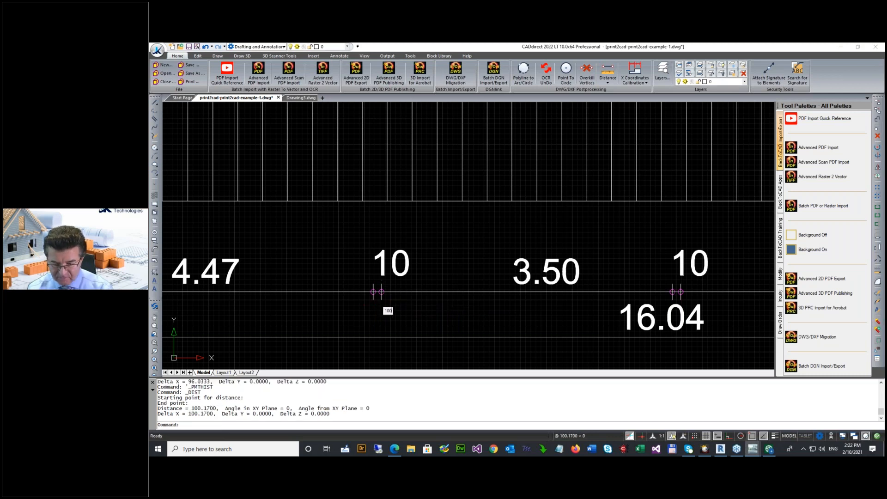
pyautogui.write('100')
pyautogui.press('Return')
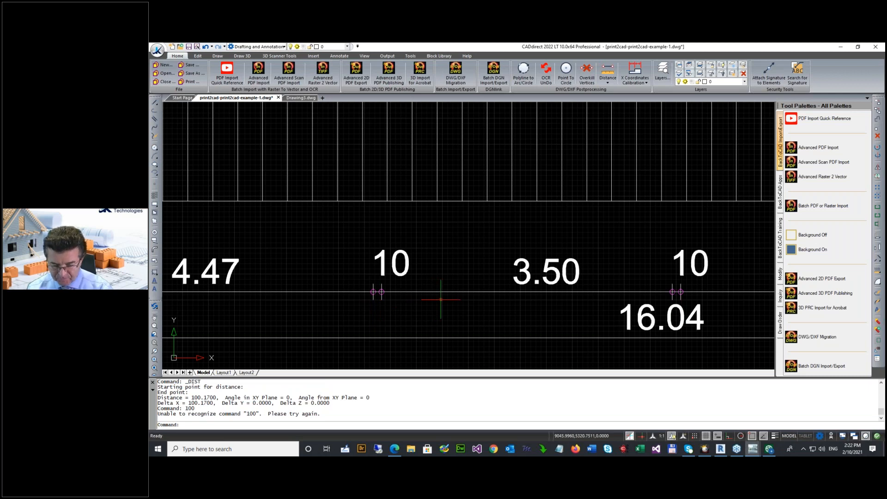
pyautogui.press('Return')
pyautogui.press('Escape')
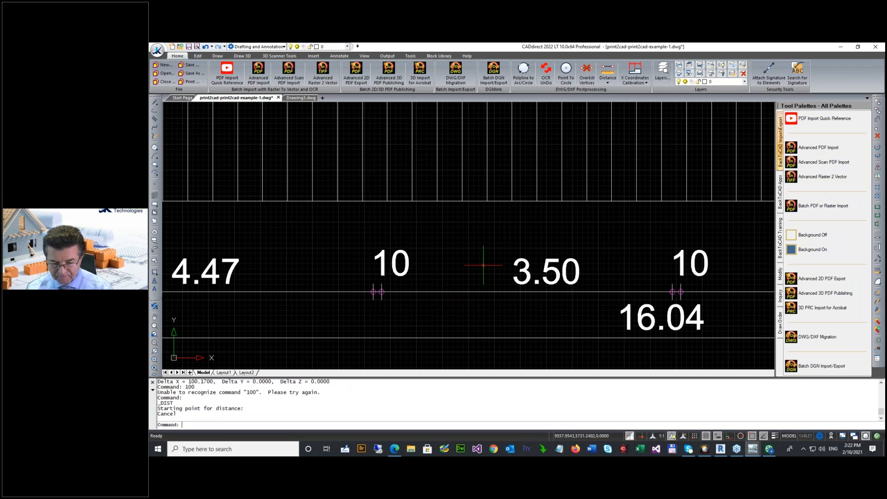
# Start an X calibration with precision 0 and tolerance 1.0, accepting 100 for the lower chain's 10 interval between 4.47 and 3.50.
pyautogui.click(635, 82)
pyautogui.click(619, 95)
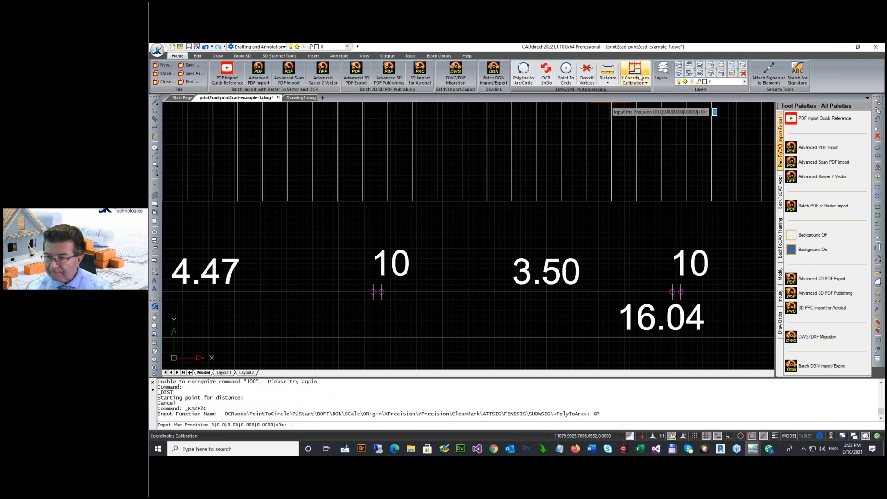
pyautogui.press('Return')
pyautogui.press('Return')
pyautogui.click(373, 292)
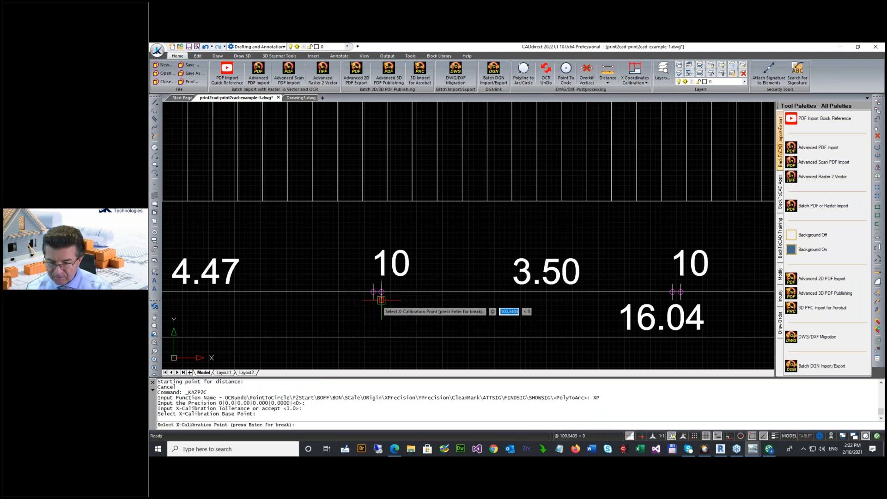
pyautogui.click(381, 299)
pyautogui.press('Return')
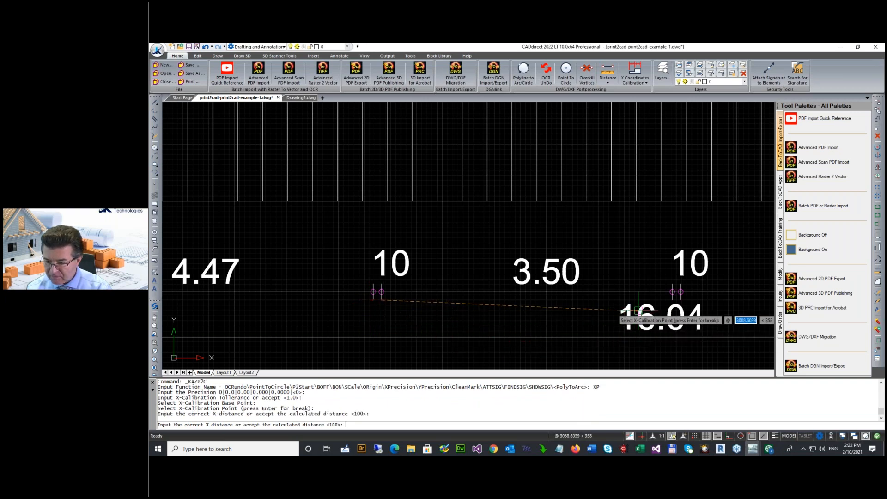
# Calibrate the first 3.50 interval of the lower chain to 3500 and the second 10 interval to 100.
pyautogui.click(672, 300)
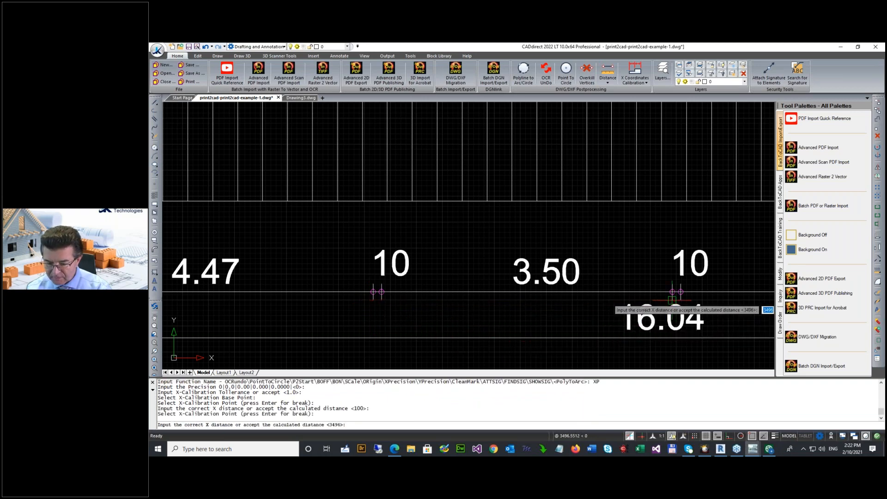
pyautogui.write('3500')
pyautogui.press('Return')
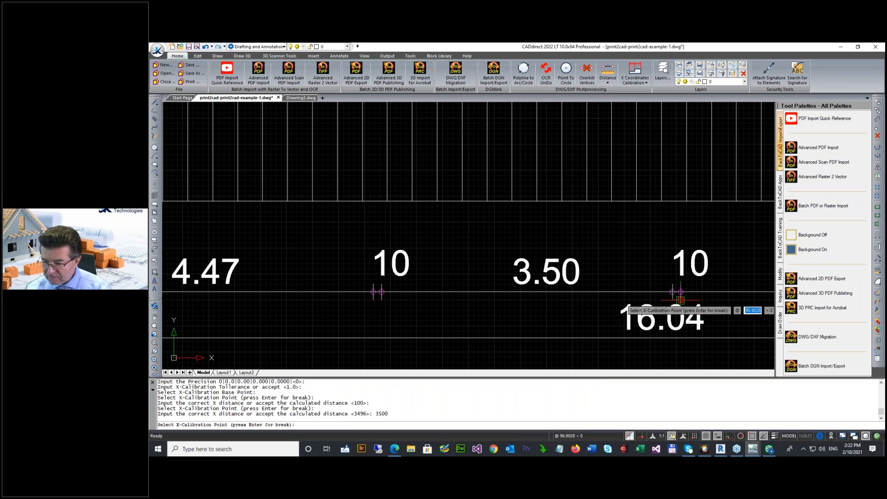
pyautogui.click(680, 299)
pyautogui.write('100')
pyautogui.press('Return')
# Calibrate the second 3.50 interval to 3500 and the third 10 interval to 100, and finish the X calibration.
pyautogui.scroll(-5, 692, 305)
pyautogui.scroll(8, 736, 319)
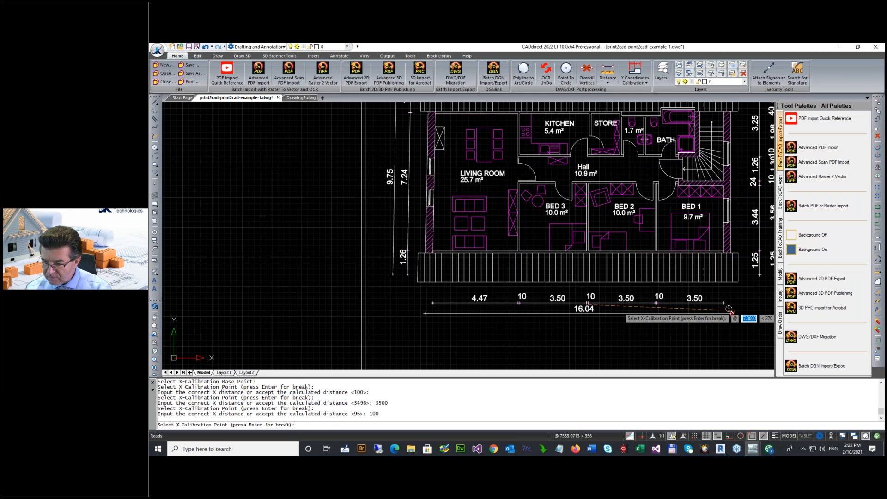
pyautogui.click(548, 317)
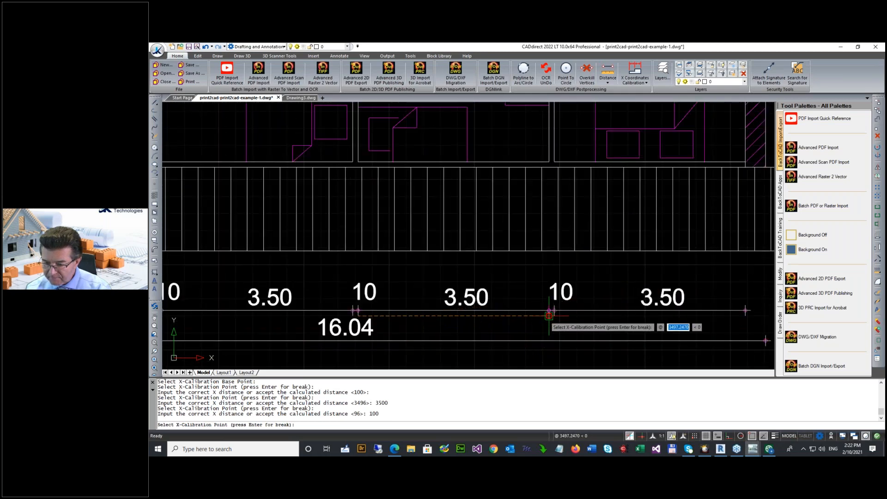
pyautogui.write('35')
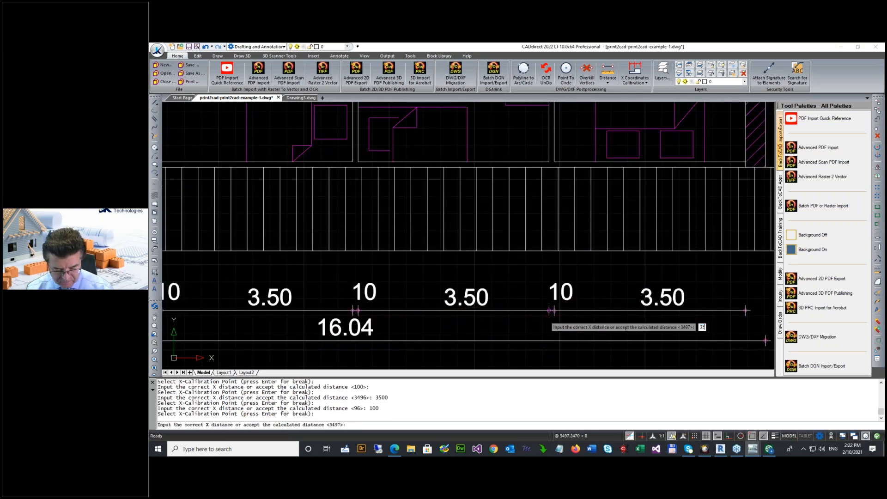
pyautogui.press('Return')
pyautogui.click(556, 317)
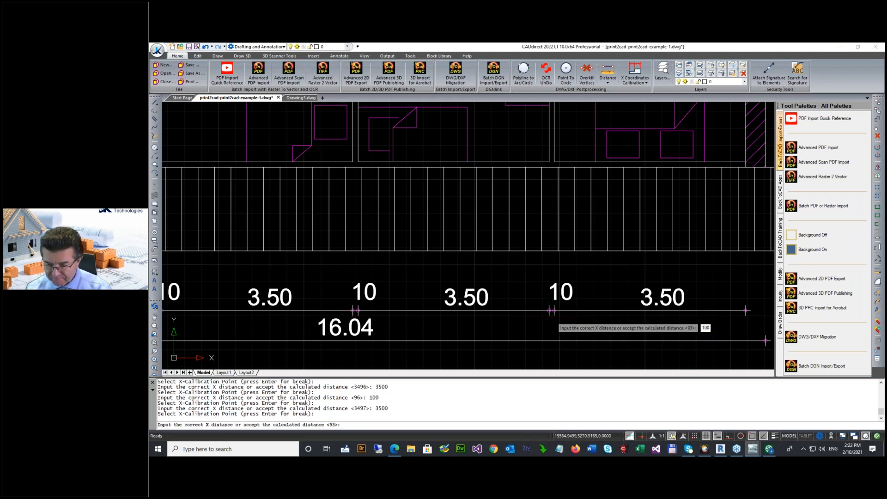
pyautogui.write('100')
pyautogui.press('Return')
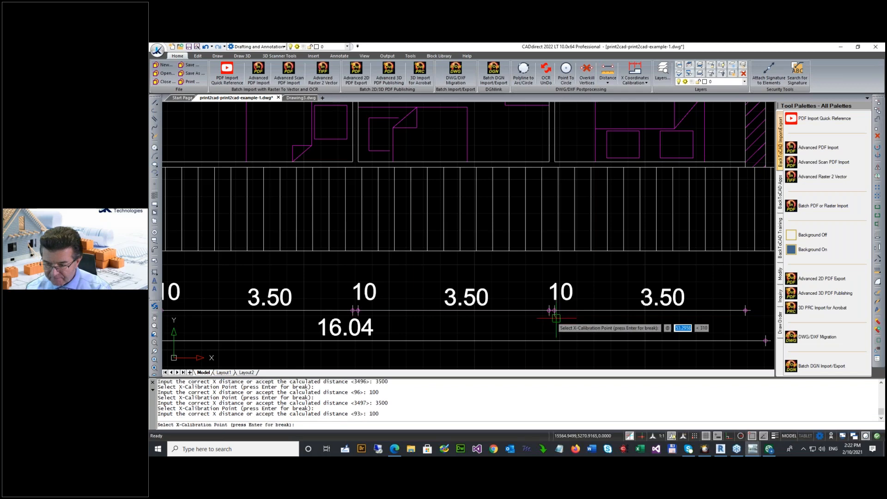
pyautogui.press('Return')
pyautogui.scroll(-2, 537, 289)
pyautogui.scroll(-3, 537, 289)
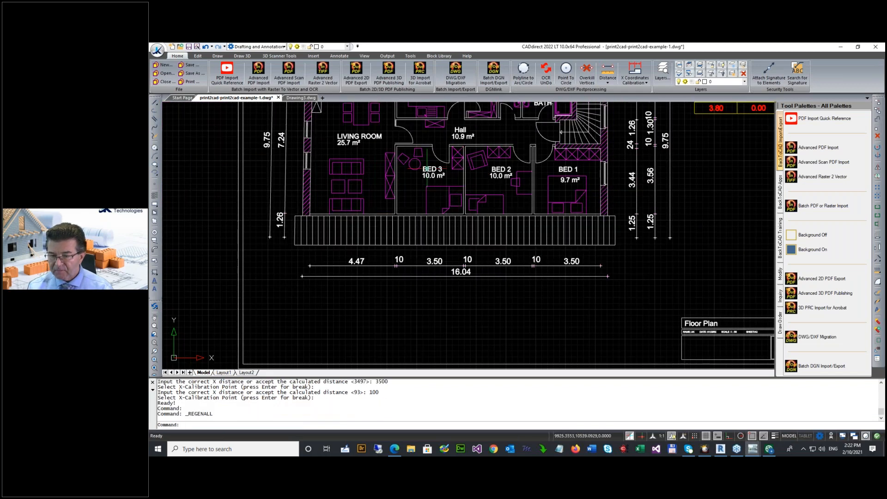
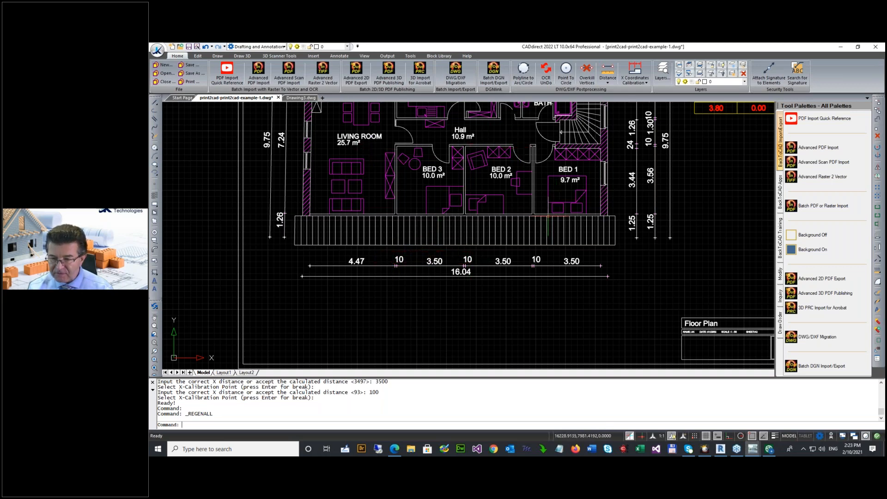
# Measure the thickness of the wall between BED 2 and BED 1 at its lower end and check the prompt history.
pyautogui.scroll(2, 485, 133)
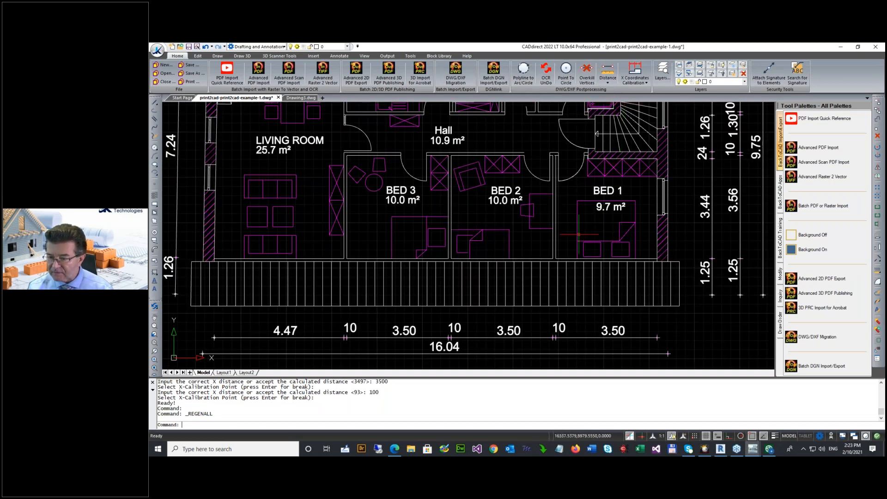
pyautogui.click(607, 69)
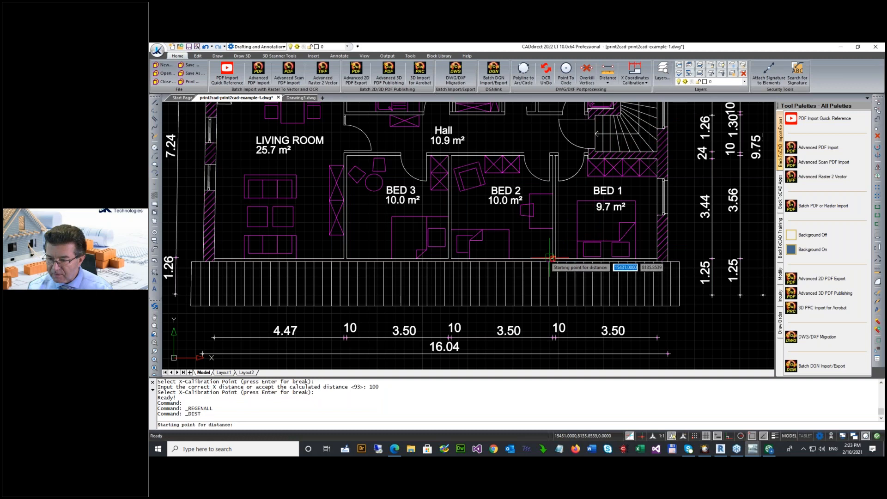
pyautogui.scroll(2, 579, 250)
pyautogui.scroll(4, 579, 225)
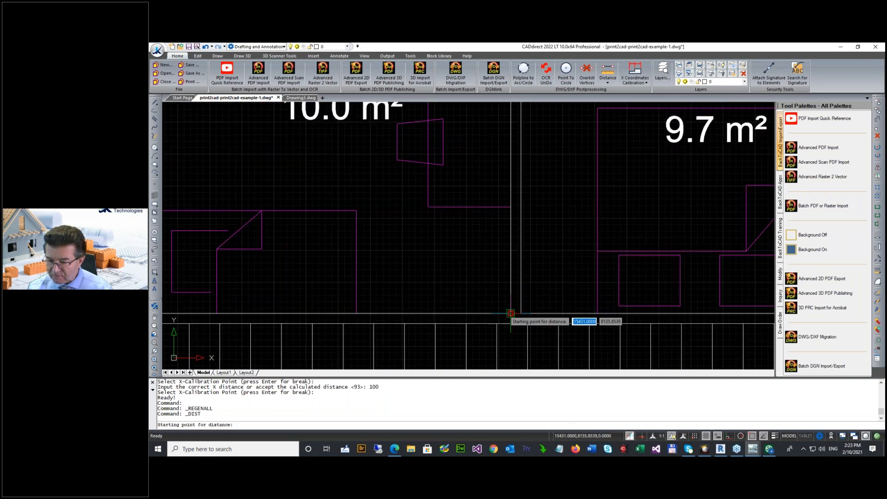
pyautogui.click(511, 314)
pyautogui.click(520, 313)
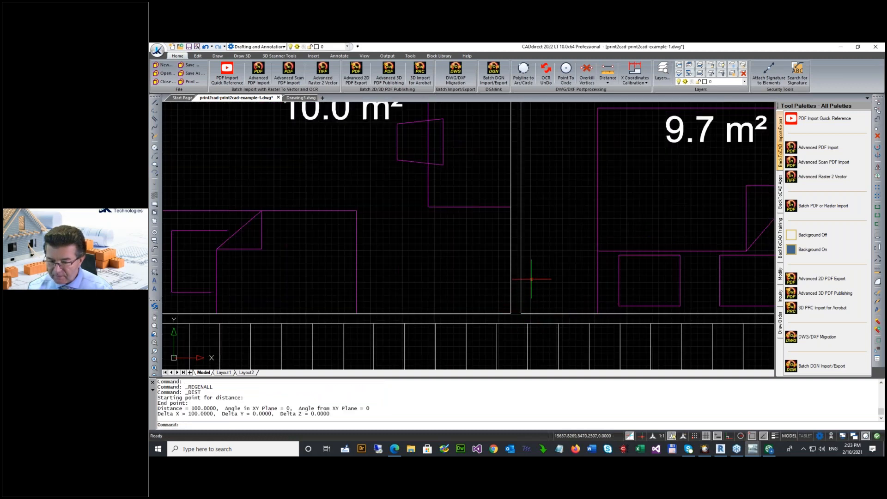
pyautogui.press('F2')
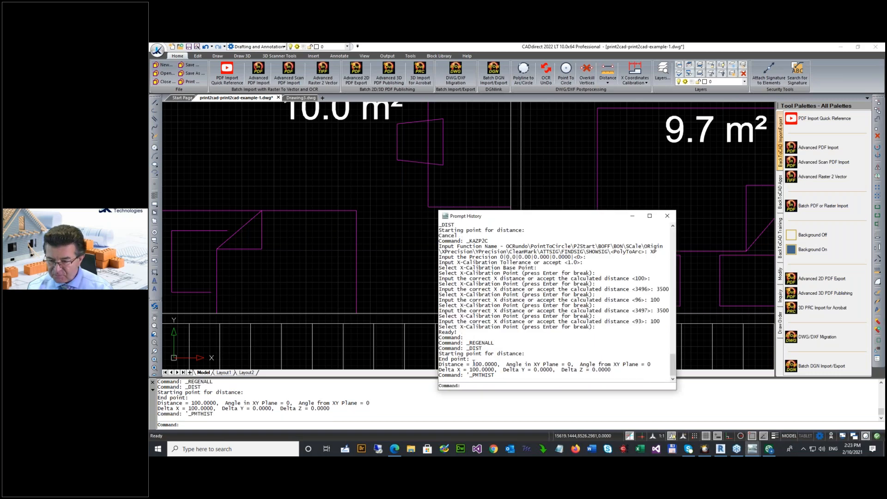
pyautogui.press('Escape')
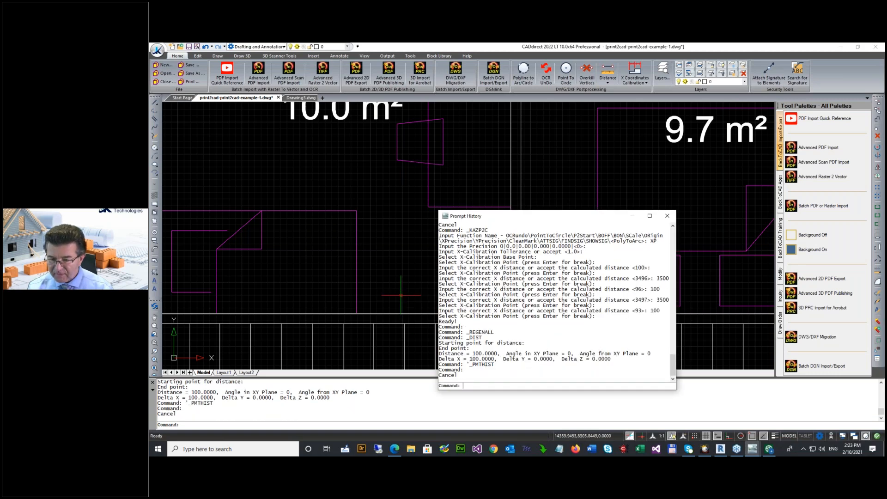
pyautogui.scroll(-3, 416, 285)
pyautogui.click(666, 216)
# Measure the width of the door opening between the Hall and BED 3 and check the prompt history.
pyautogui.scroll(-6, 435, 249)
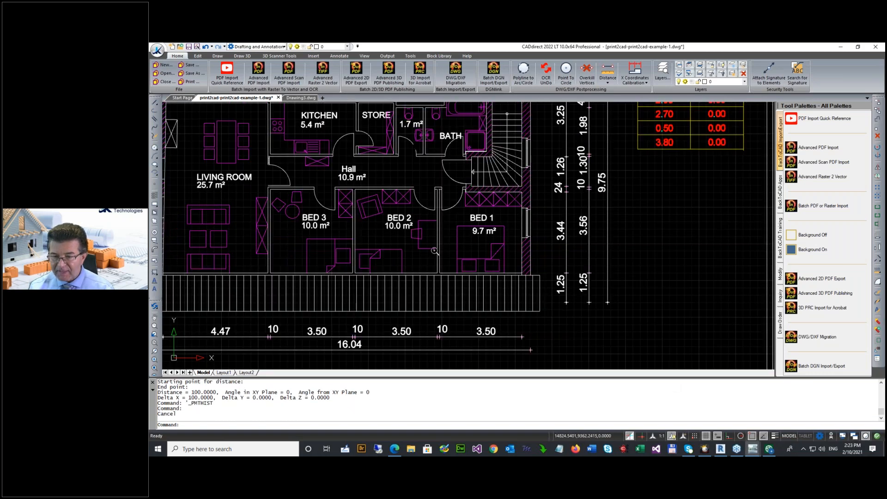
pyautogui.scroll(3, 414, 212)
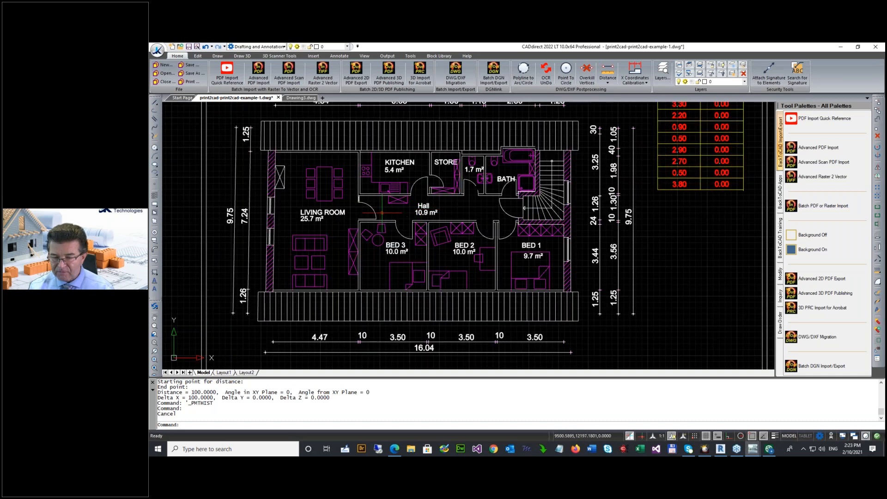
pyautogui.scroll(2, 382, 213)
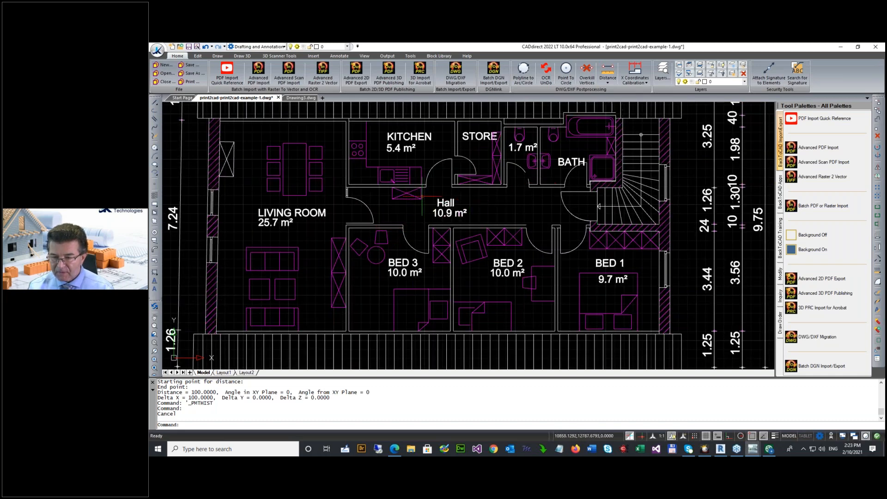
pyautogui.scroll(-2, 418, 223)
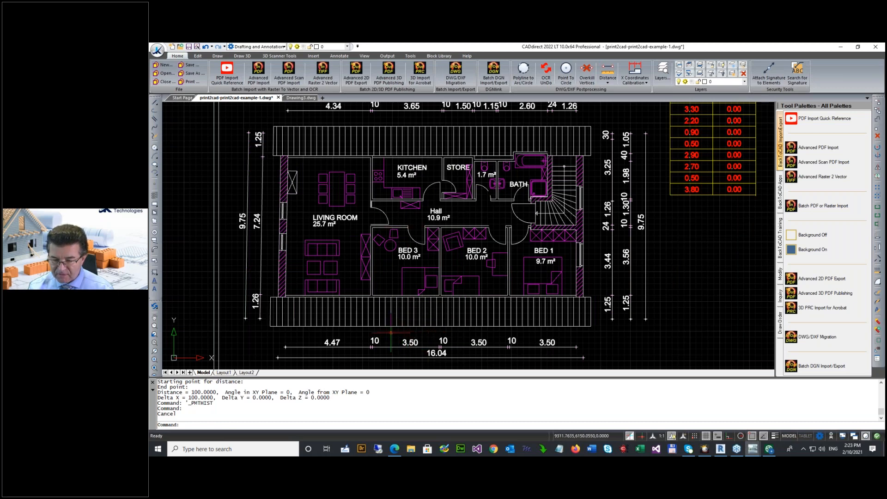
pyautogui.scroll(8, 429, 201)
pyautogui.scroll(-5, 420, 222)
pyautogui.scroll(5, 420, 222)
pyautogui.click(607, 74)
pyautogui.click(360, 239)
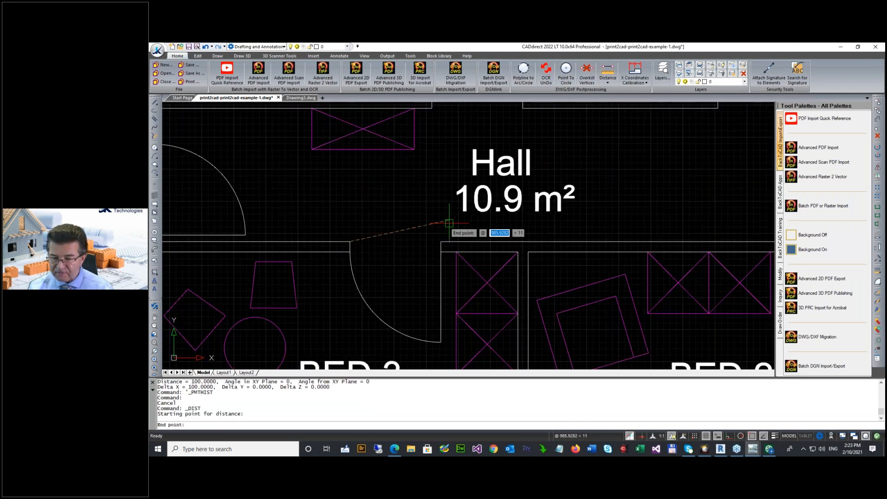
pyautogui.click(441, 241)
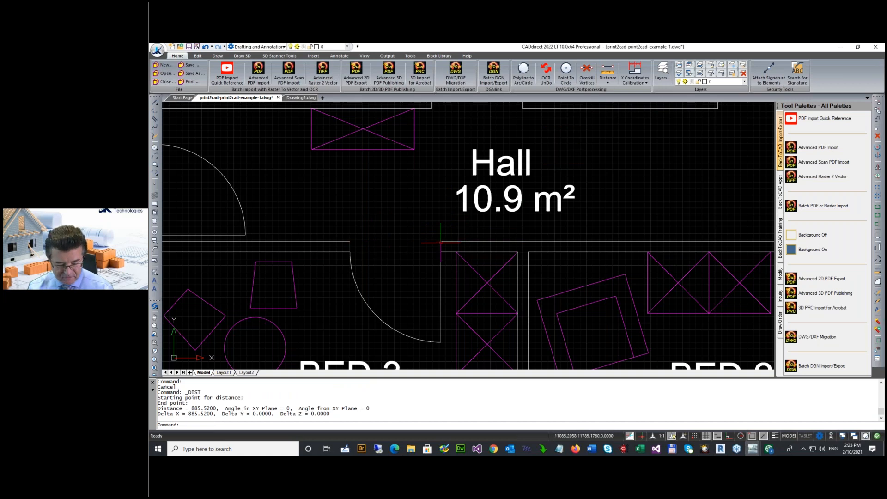
pyautogui.press('F2')
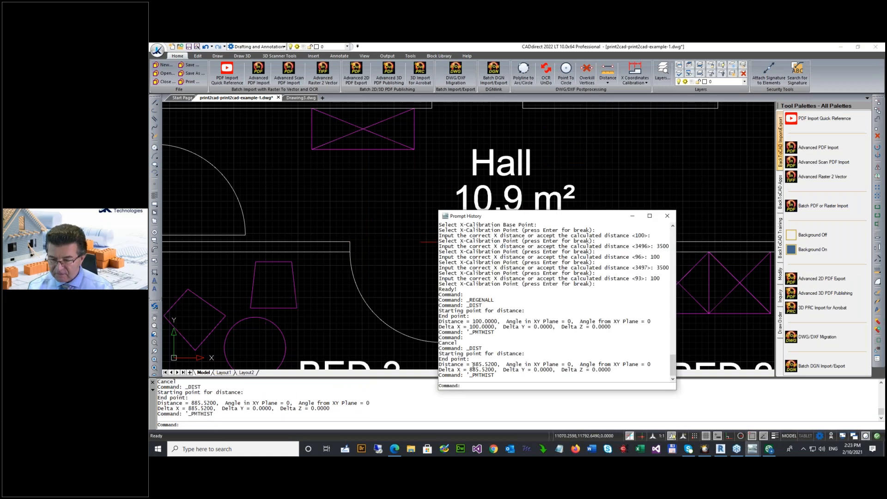
pyautogui.click(667, 216)
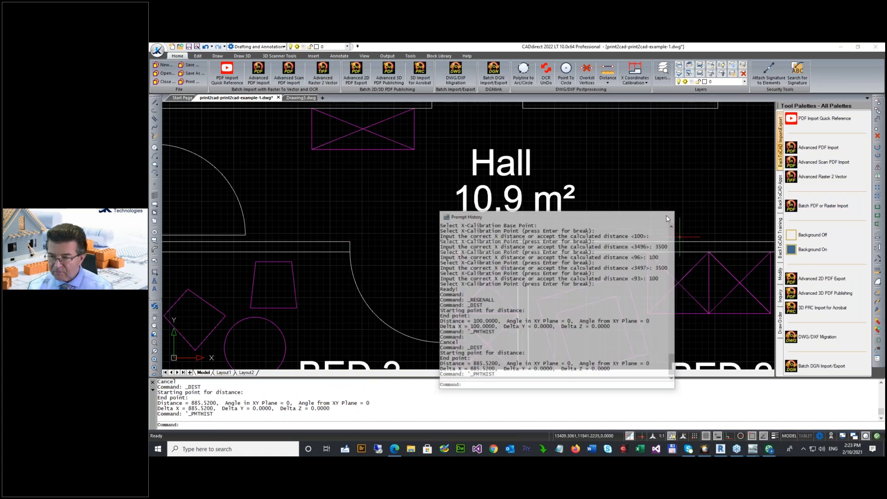
# Calibrate the X distance across the BED 3 door opening with precision 0 and tolerance 1.0, accepting the calculated 885.
pyautogui.click(632, 77)
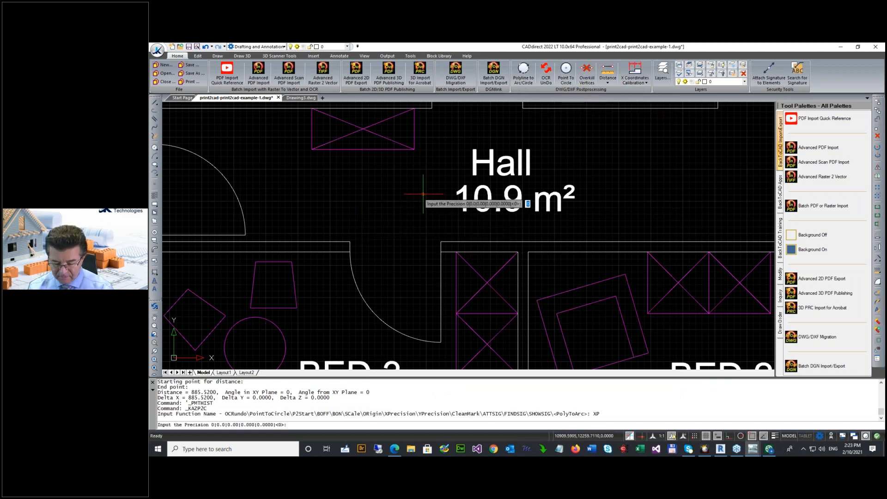
pyautogui.press('Return')
pyautogui.press('Return')
pyautogui.click(350, 241)
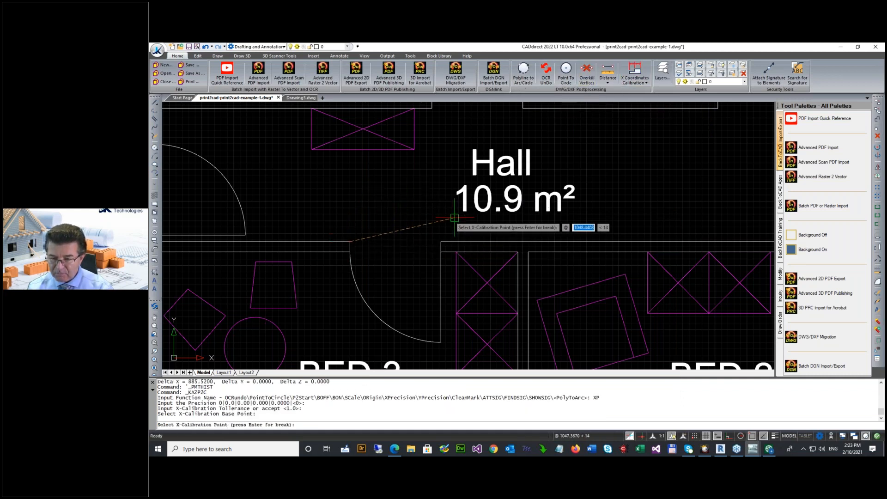
pyautogui.click(440, 242)
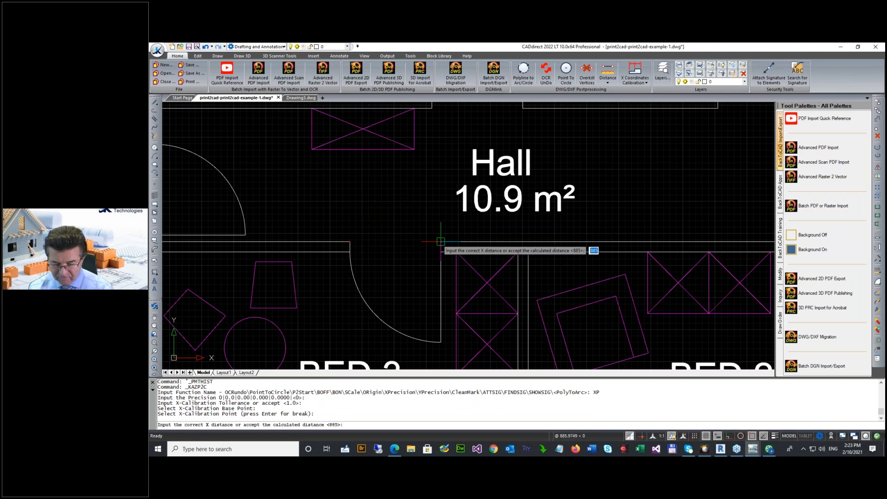
pyautogui.press('Return')
pyautogui.press('Return')
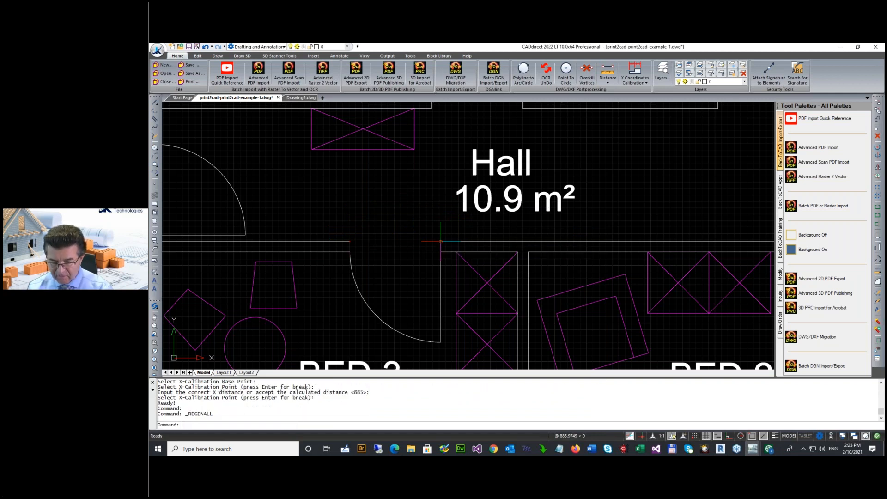
# Measure the BED 3 door opening between its wall corners on the Hall side.
pyautogui.click(607, 71)
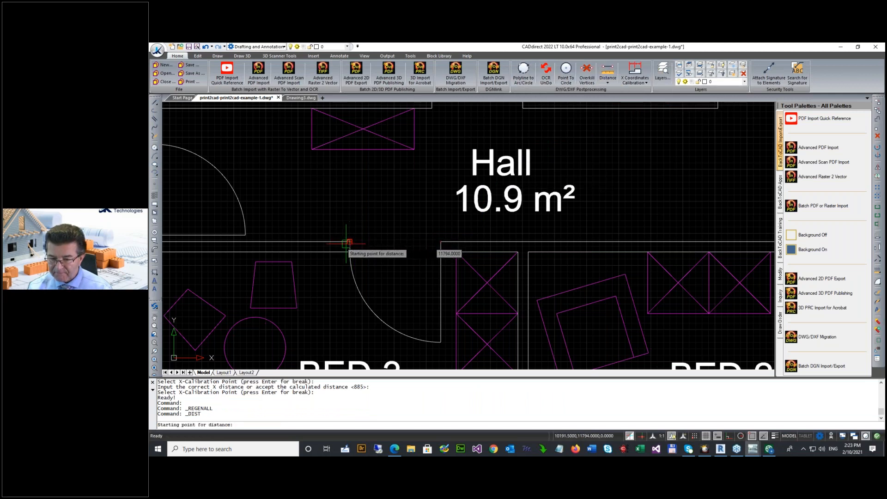
pyautogui.click(350, 240)
pyautogui.click(440, 242)
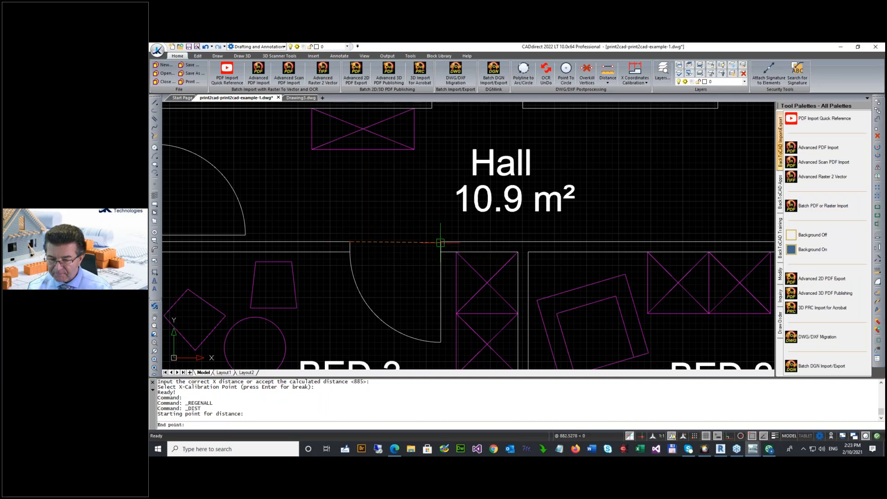
pyautogui.press('Escape')
# Measure the BED 3 door opening between its wall corners on the bedroom side and examine the delta X in the prompt history.
pyautogui.scroll(-3, 377, 258)
pyautogui.scroll(6, 390, 251)
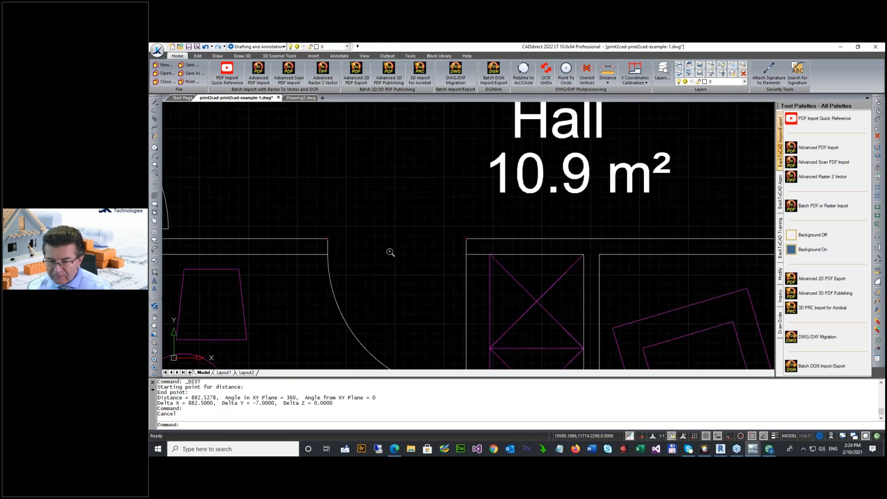
pyautogui.click(608, 70)
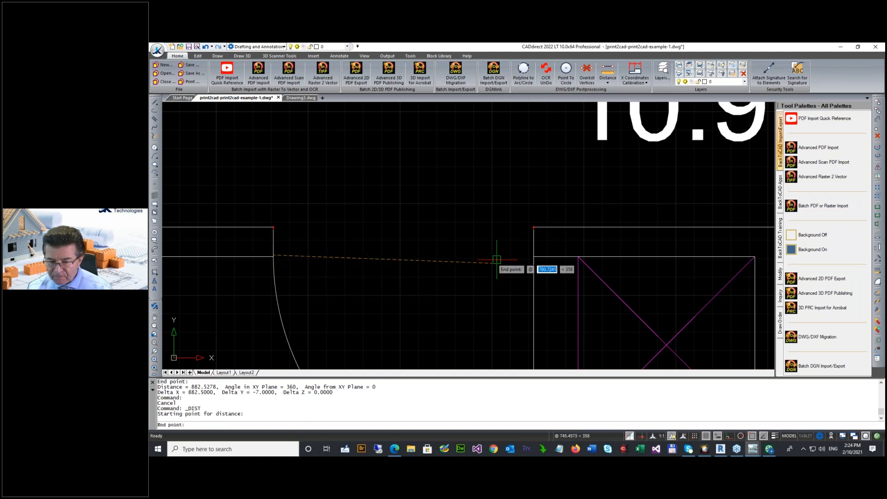
pyautogui.click(533, 256)
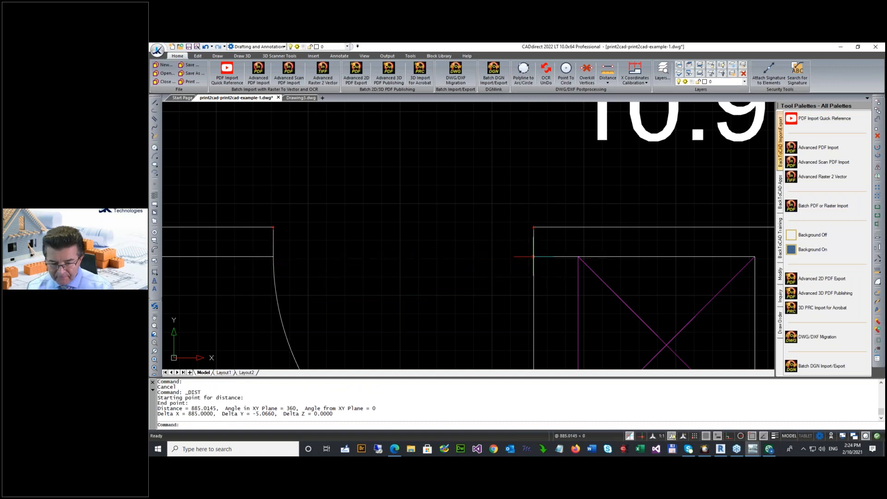
pyautogui.press('F2')
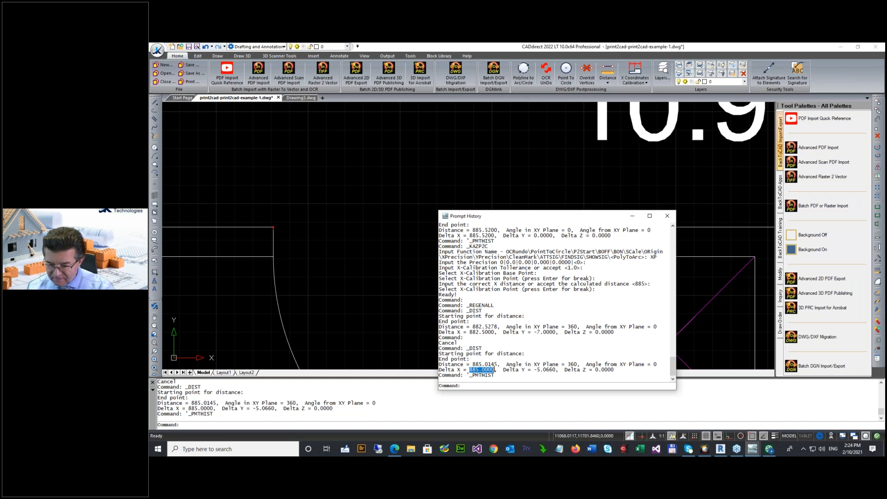
# Measure the horizontal thickness of the wall between STORE and the 1.7 m² room.
pyautogui.press('Escape')
pyautogui.scroll(-6, 433, 279)
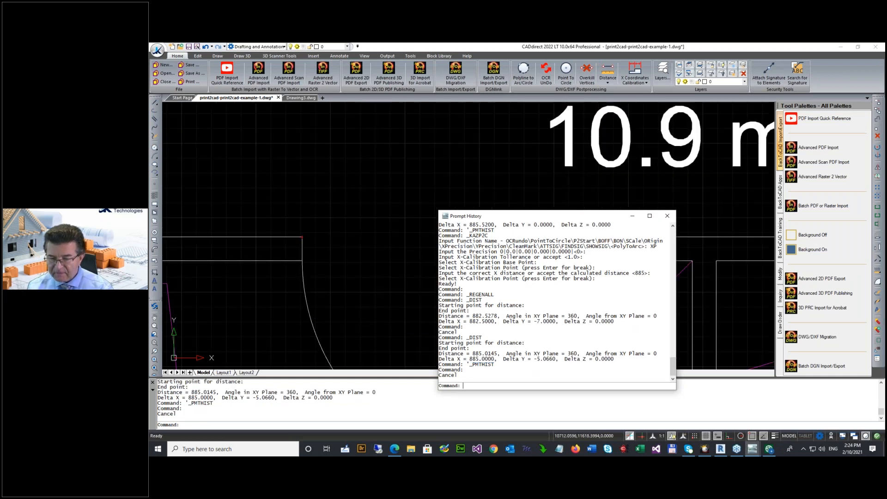
pyautogui.click(666, 216)
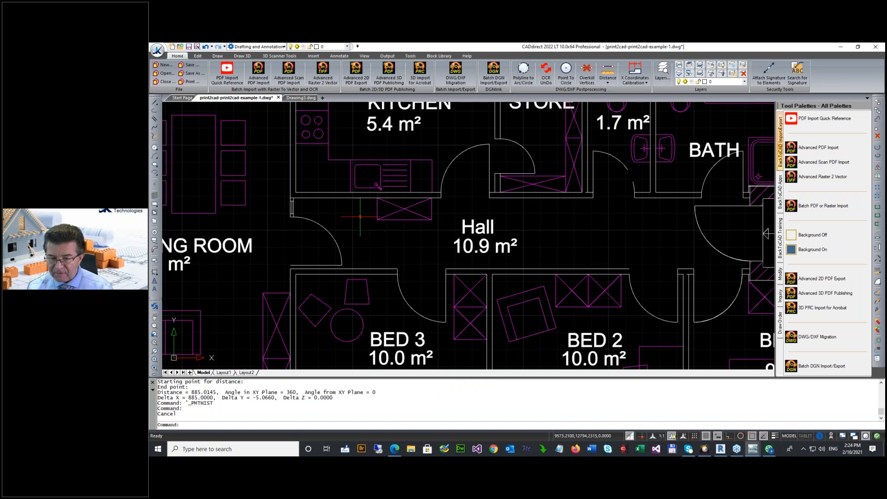
pyautogui.scroll(3, 606, 190)
pyautogui.scroll(4, 606, 190)
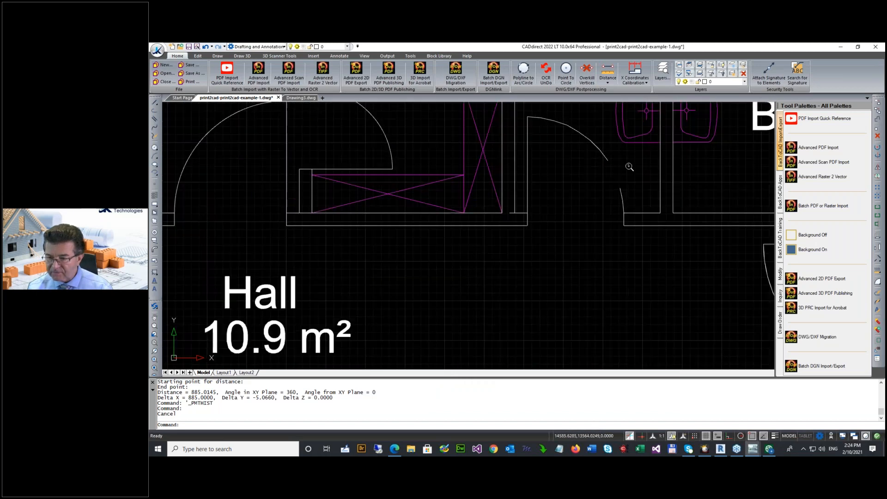
pyautogui.click(608, 70)
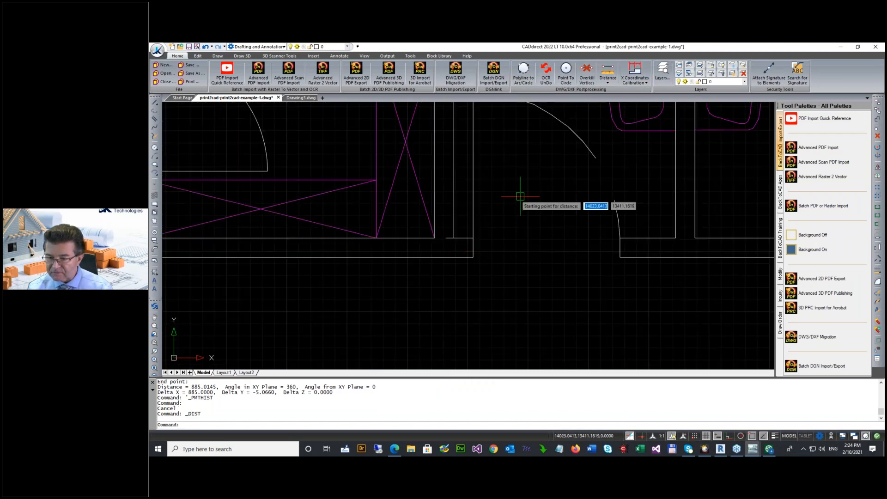
pyautogui.click(453, 238)
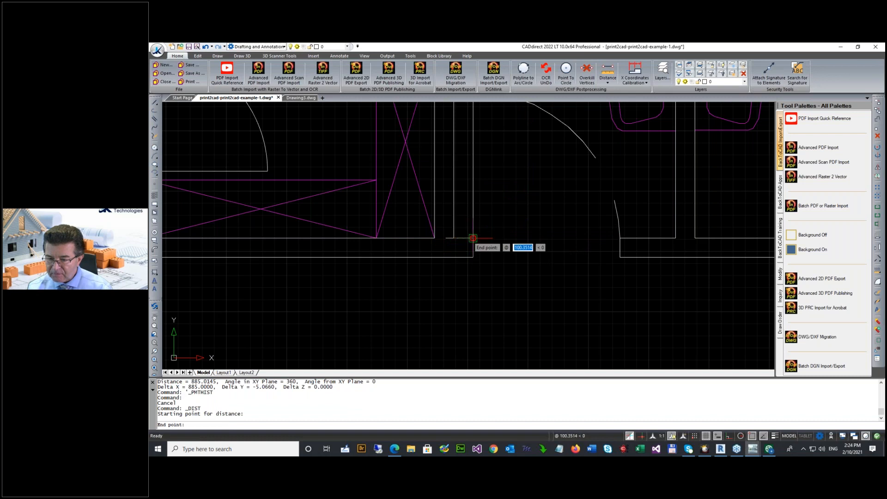
pyautogui.click(472, 238)
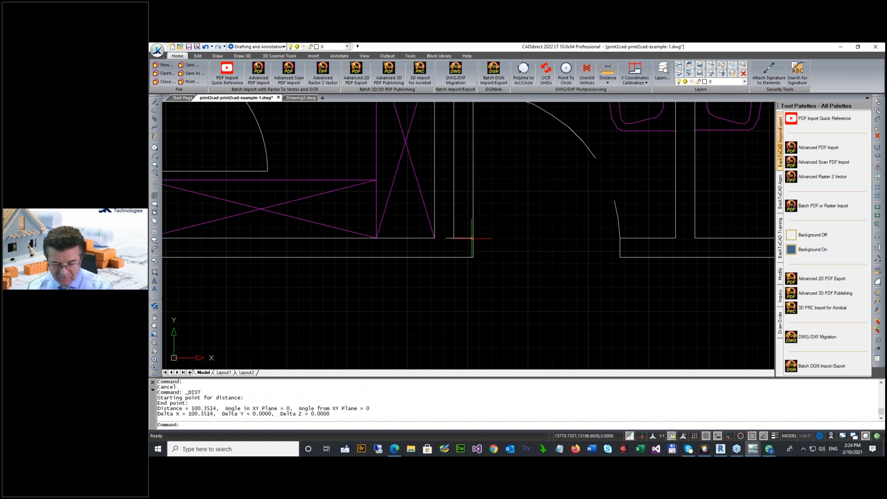
pyautogui.press('F2')
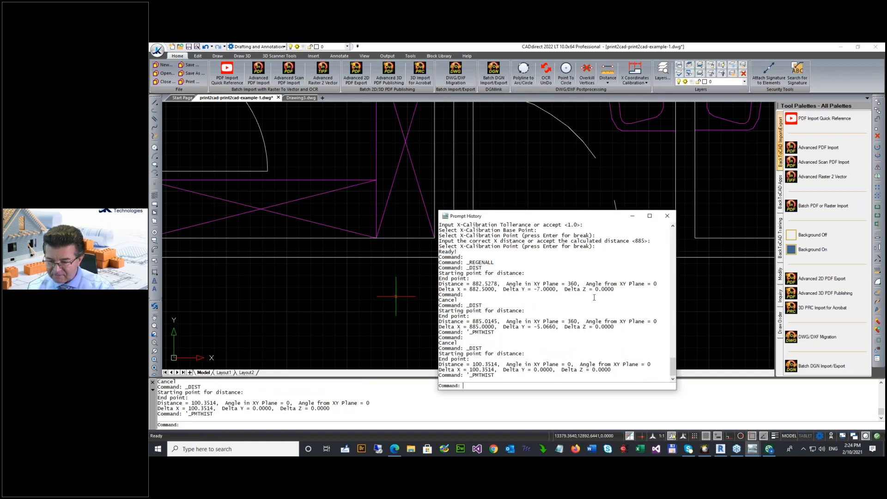
pyautogui.click(666, 217)
# Calibrate the X coordinates across that wall's thickness to a distance of 100, accepting precision 0 and tolerance 1.0.
pyautogui.click(635, 70)
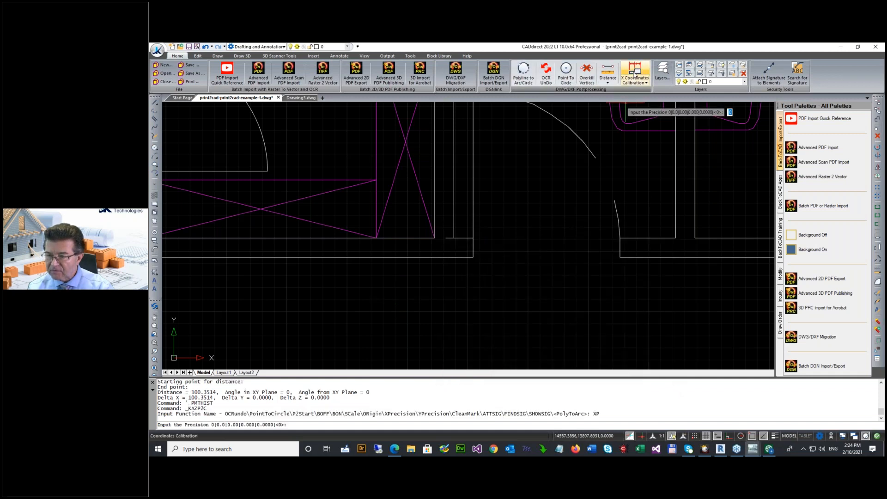
pyautogui.press('Return')
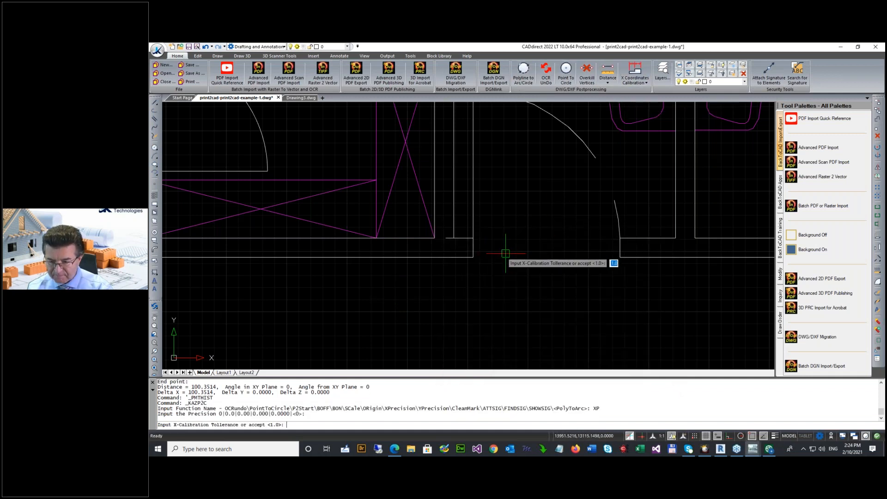
pyautogui.press('Return')
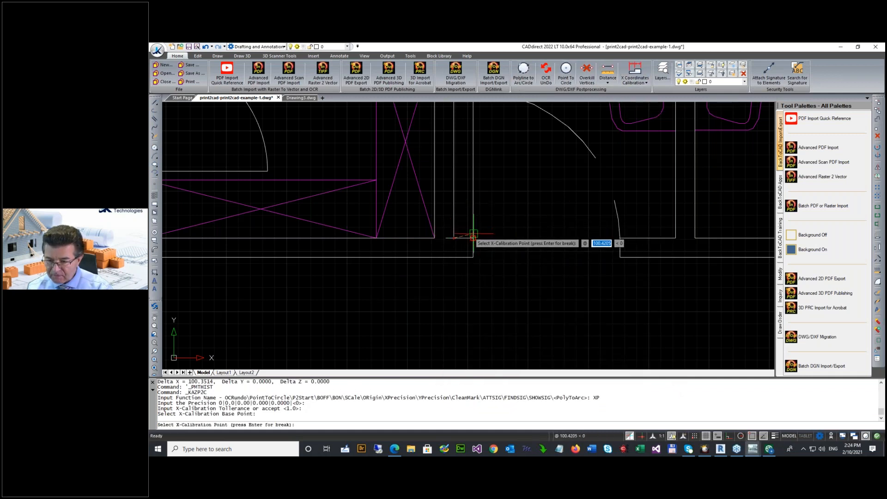
pyautogui.click(472, 239)
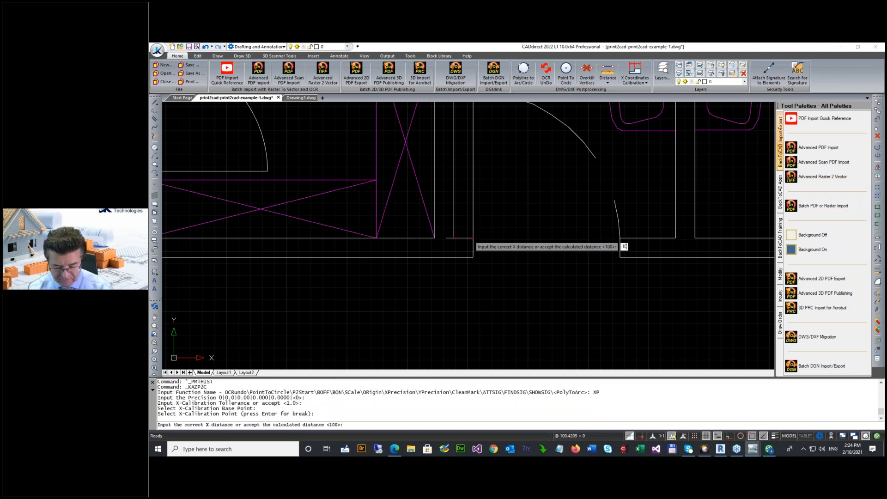
pyautogui.press('Return')
pyautogui.press('Return')
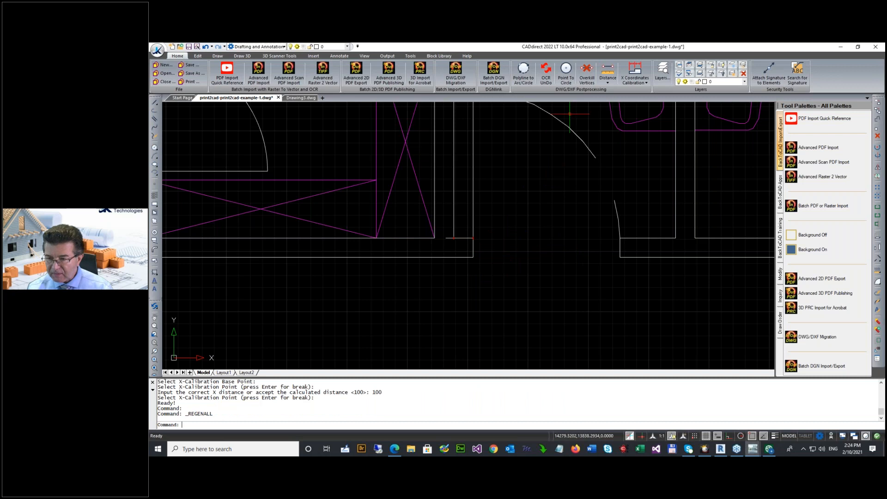
# Clean the calibration points from the drawing.
pyautogui.scroll(2, 480, 213)
pyautogui.click(632, 82)
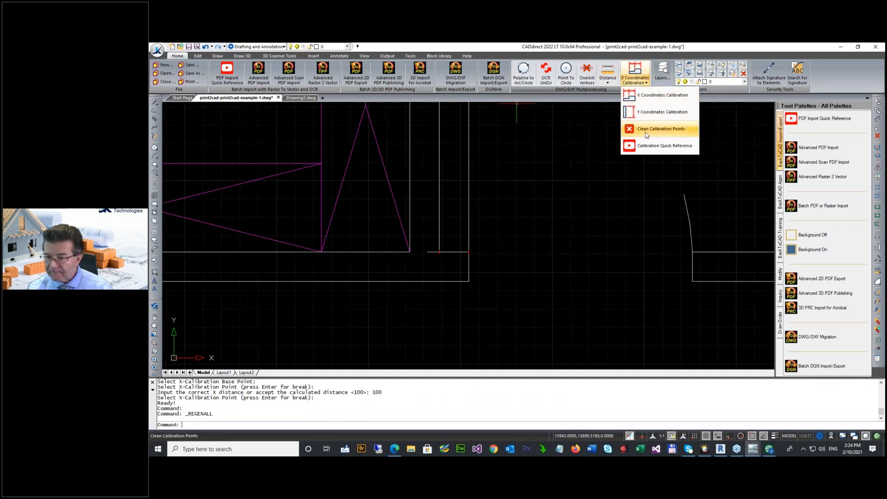
pyautogui.click(661, 129)
# Re-measure the thickness of the calibrated wall between STORE and the 1.7 m² room.
pyautogui.click(608, 70)
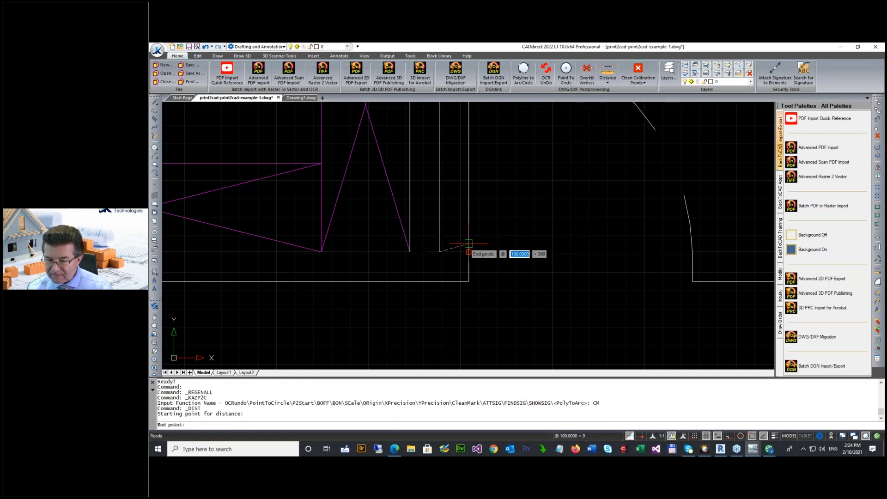
pyautogui.click(468, 252)
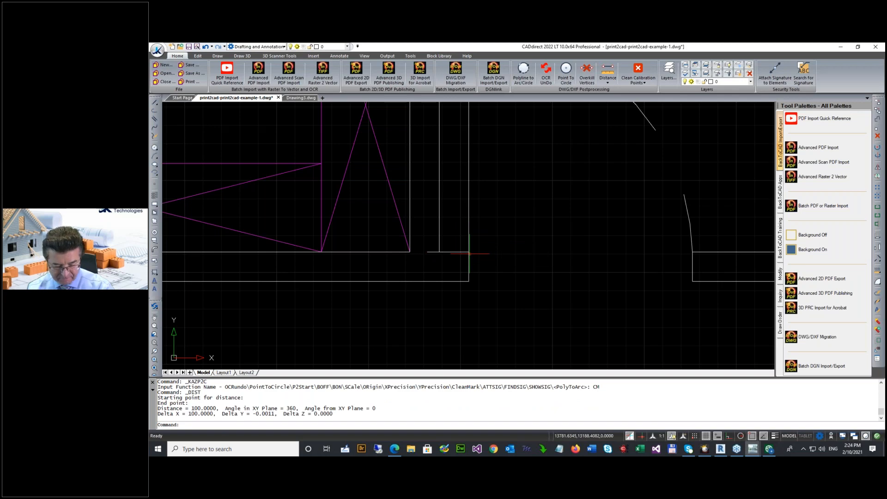
pyautogui.press('F2')
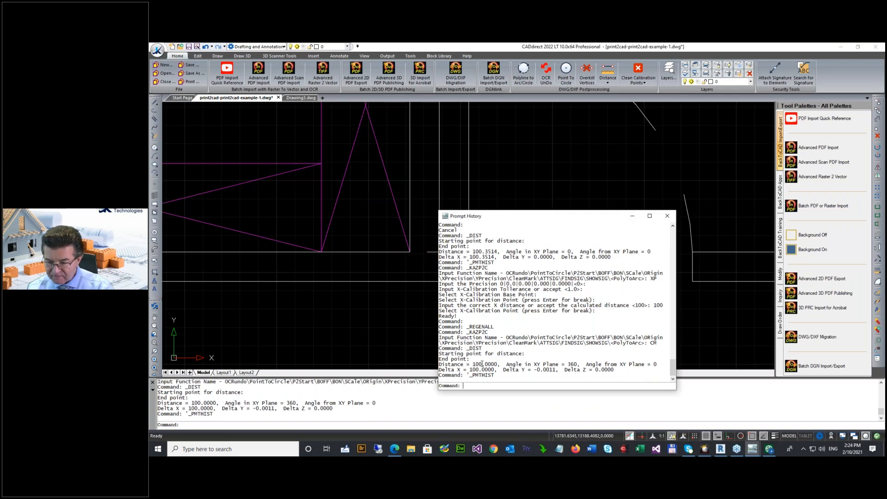
pyautogui.click(667, 215)
pyautogui.scroll(-6, 462, 259)
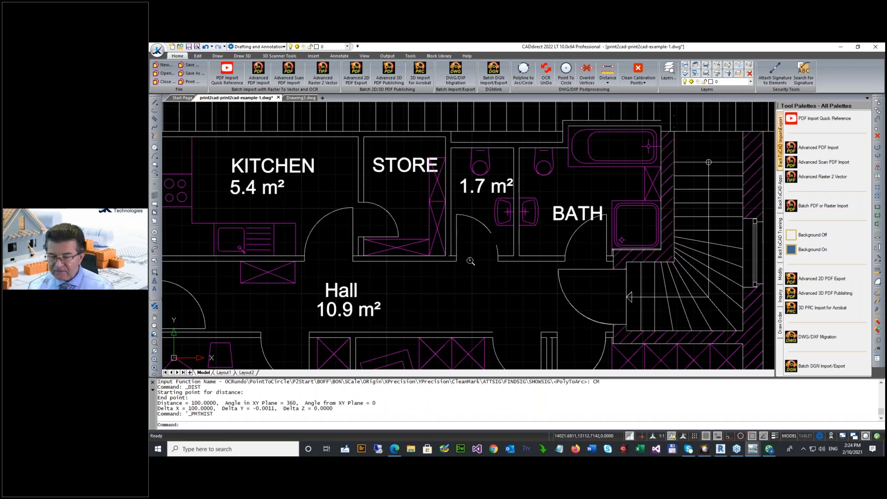
pyautogui.scroll(-5, 474, 261)
pyautogui.scroll(3, 432, 294)
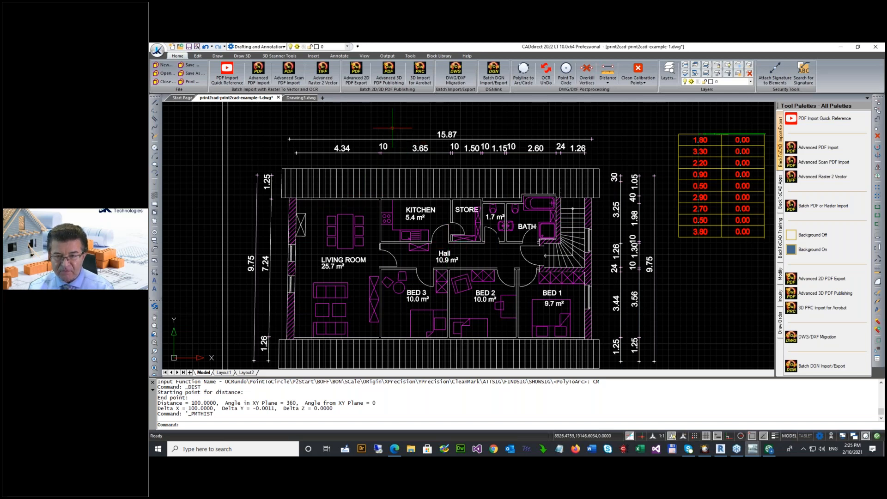
pyautogui.click(157, 50)
pyautogui.click(185, 159)
pyautogui.click(468, 222)
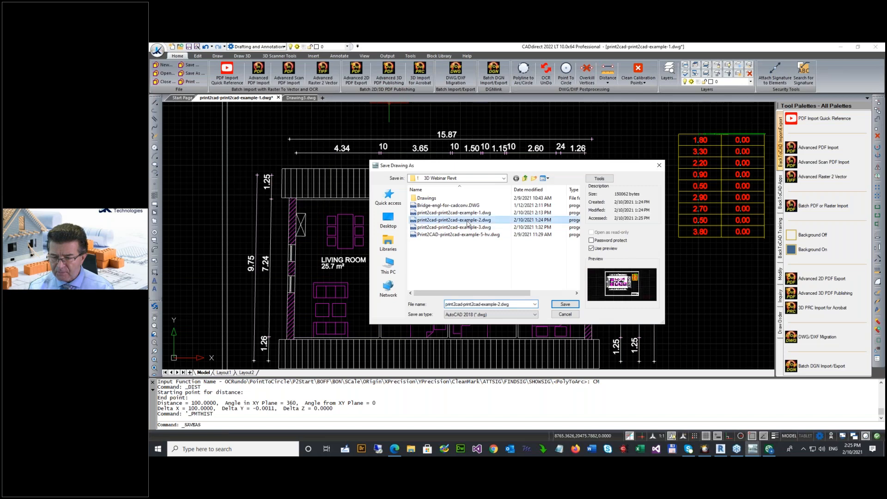
pyautogui.click(565, 314)
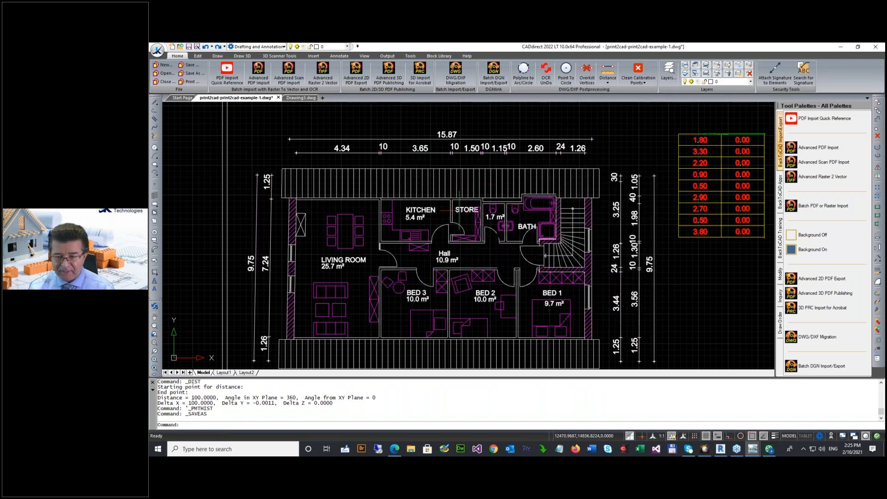
# Close the empty Drawing3.dwg and return to print2cad-print2cad-example-1.dwg.
pyautogui.scroll(-1, 458, 208)
pyautogui.click(313, 98)
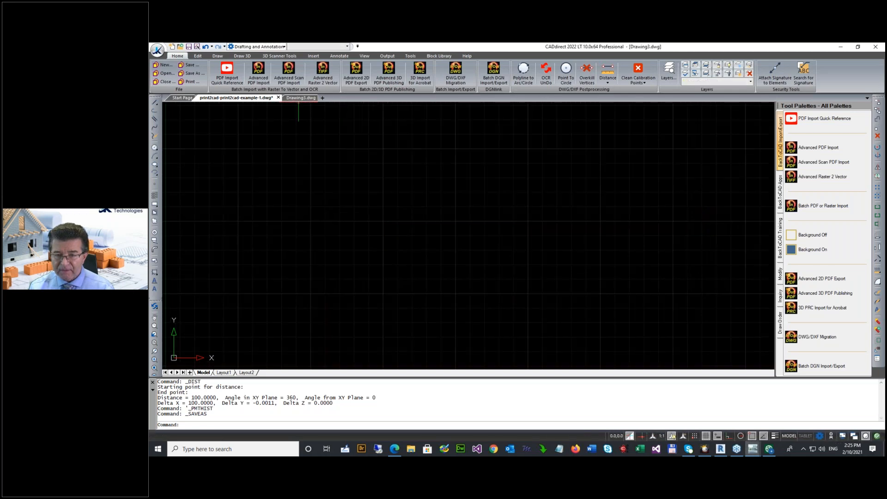
pyautogui.click(235, 97)
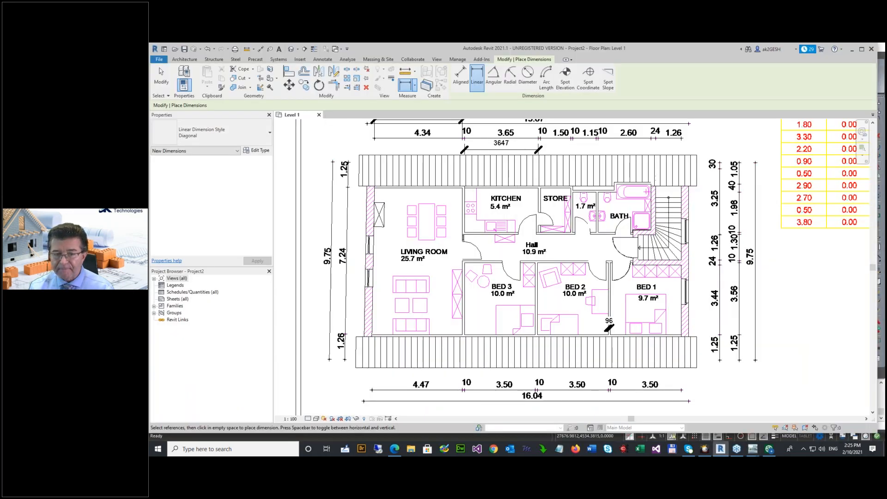
# Switch to Revit and create a new project without a template, using the metric system of measurement.
pyautogui.click(159, 59)
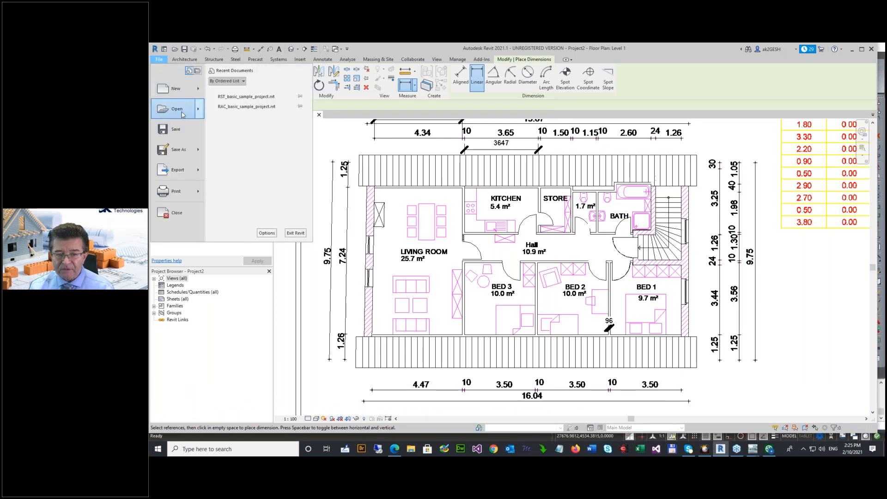
pyautogui.moveTo(180, 111)
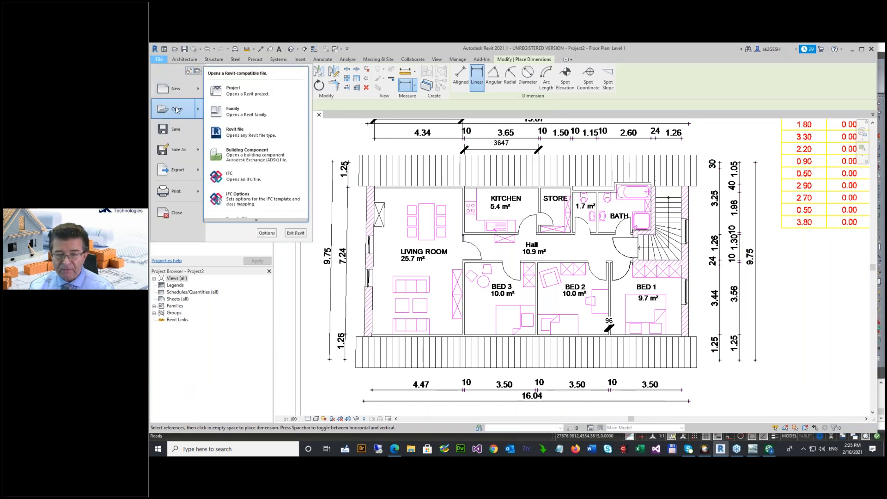
pyautogui.click(189, 95)
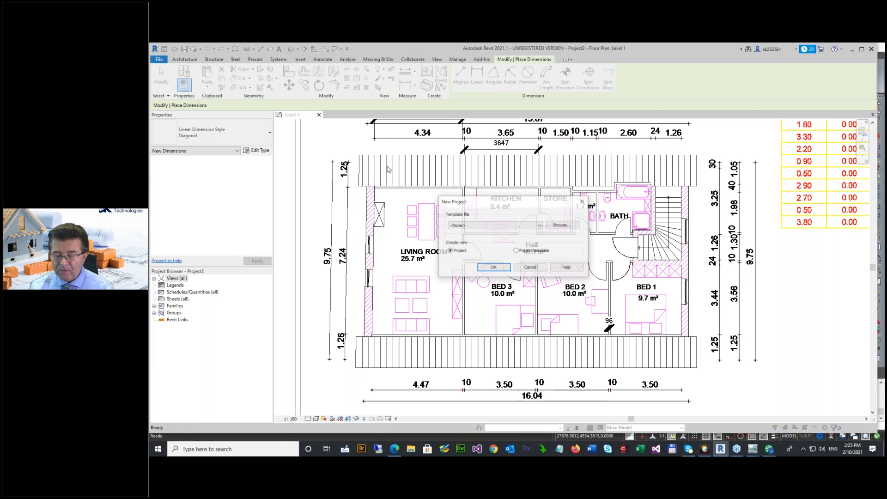
pyautogui.click(491, 266)
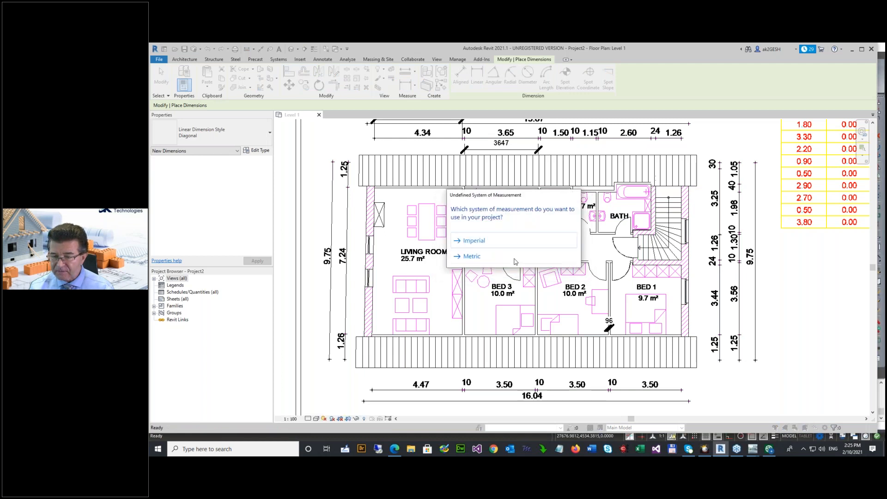
pyautogui.click(481, 258)
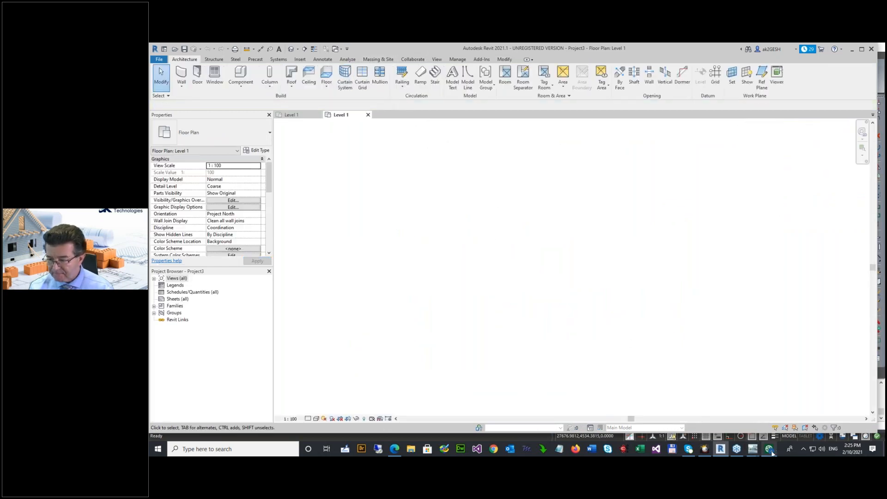
# Switch to CADdirect and save the calibrated drawing as print2cad-print2cad-example-2.dwg in AutoCAD 2018 format, replacing the existing file.
pyautogui.click(754, 446)
pyautogui.click(776, 417)
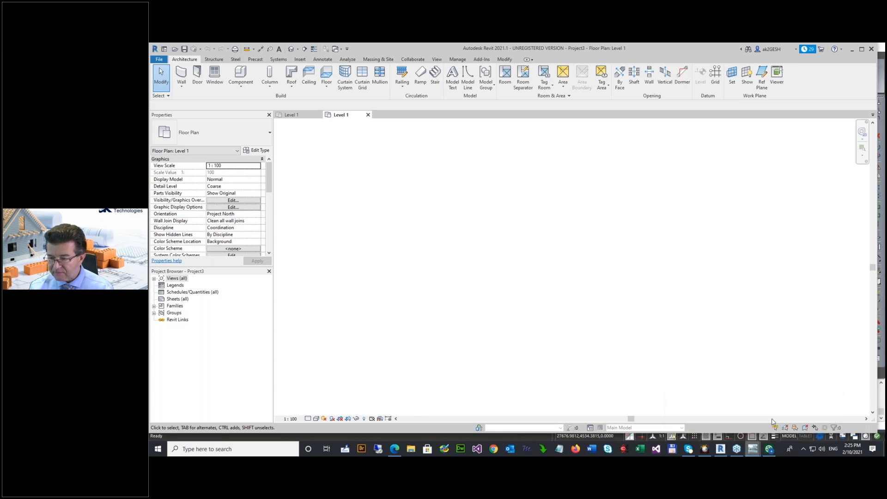
pyautogui.click(157, 50)
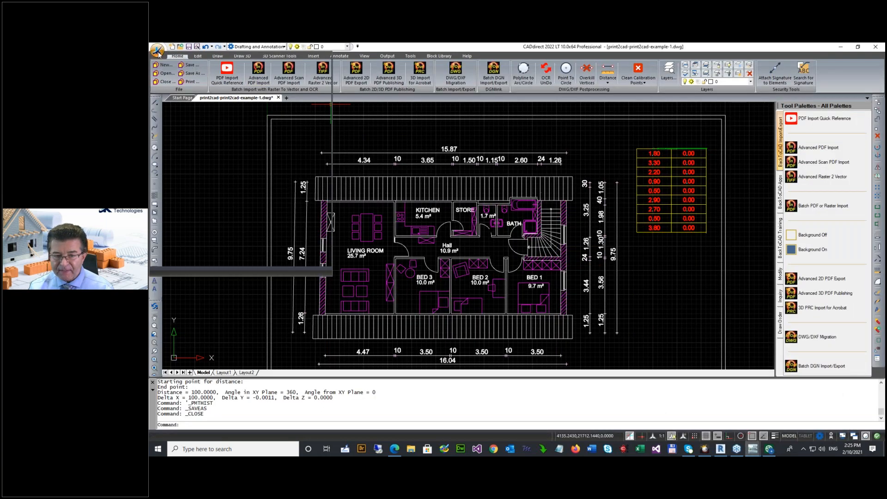
pyautogui.click(179, 137)
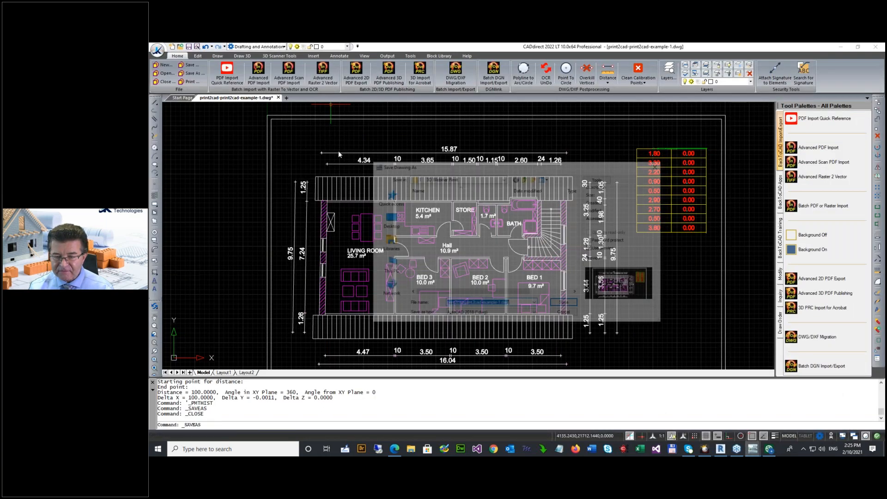
pyautogui.doubleClick(434, 220)
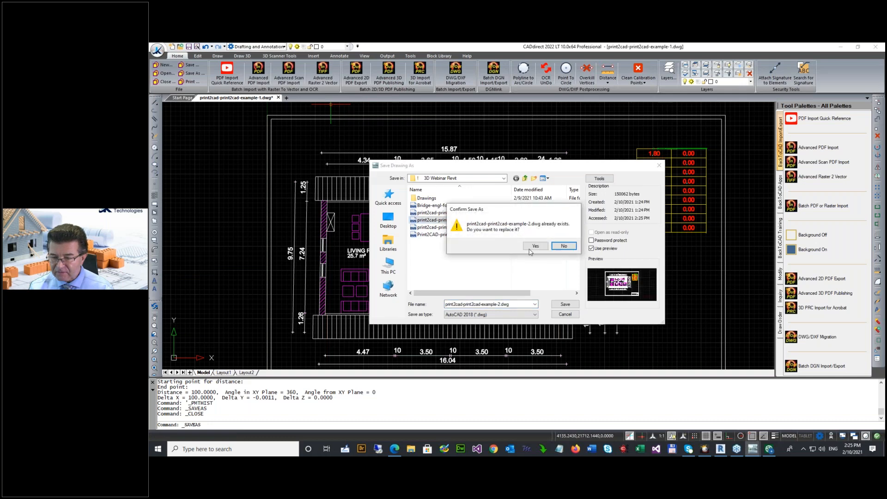
pyautogui.click(535, 246)
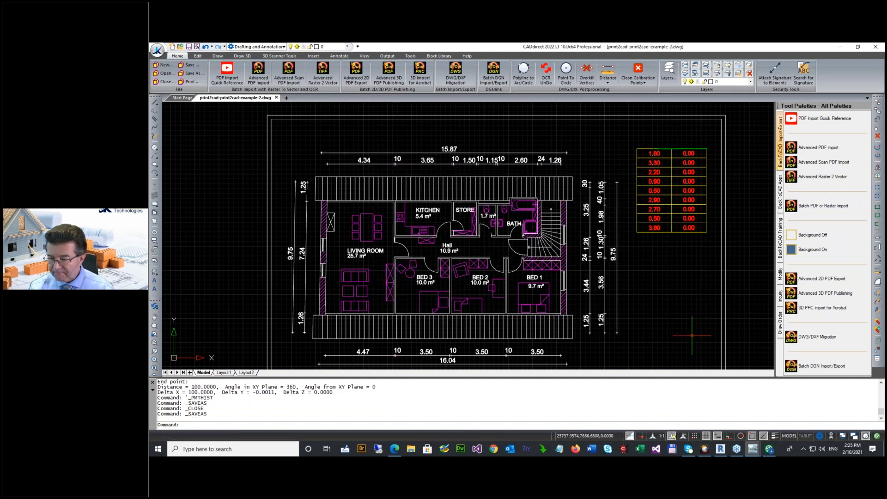
# Switch to Revit and import print2cad-print2cad-example-2.dwg into the Level 1 floor plan of Project3.
pyautogui.click(720, 448)
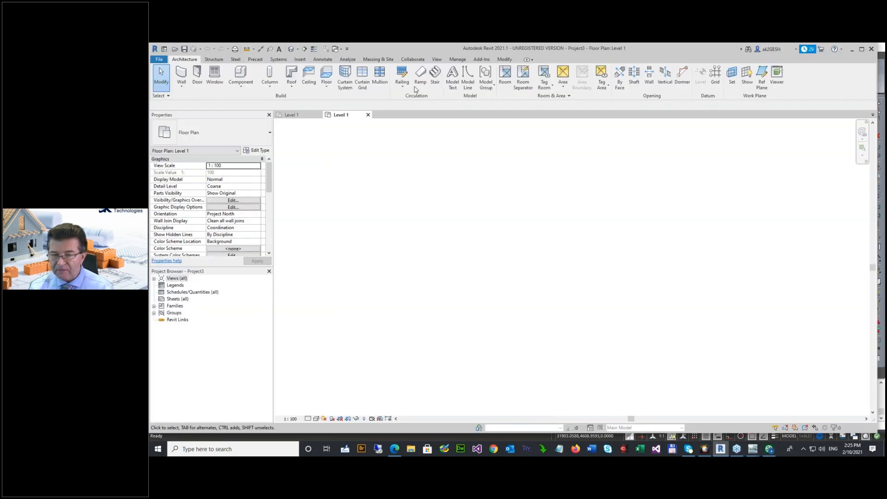
pyautogui.click(300, 59)
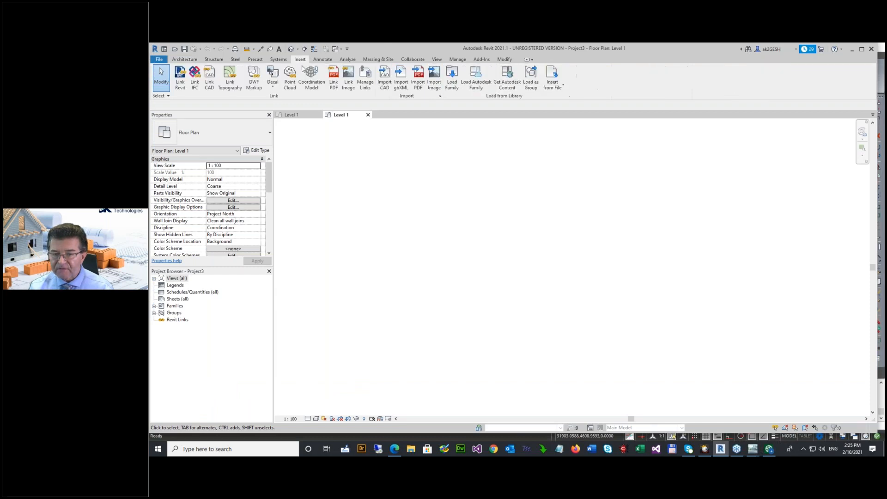
pyautogui.click(386, 84)
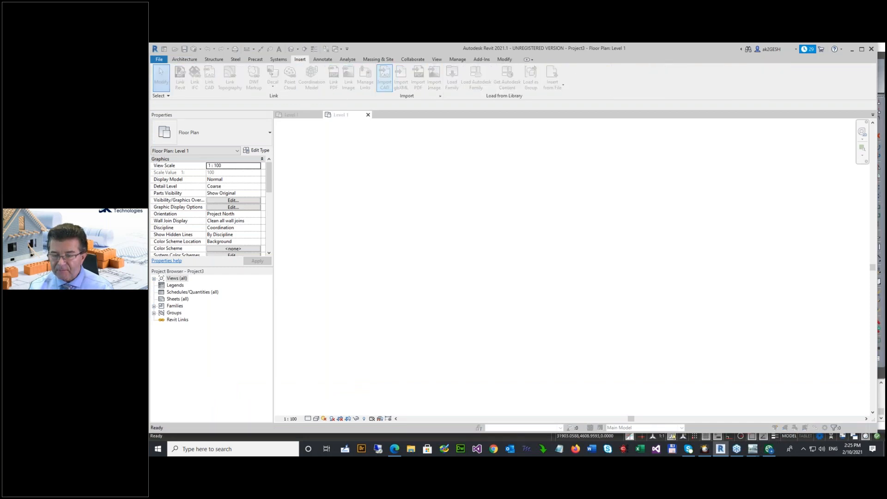
pyautogui.doubleClick(480, 186)
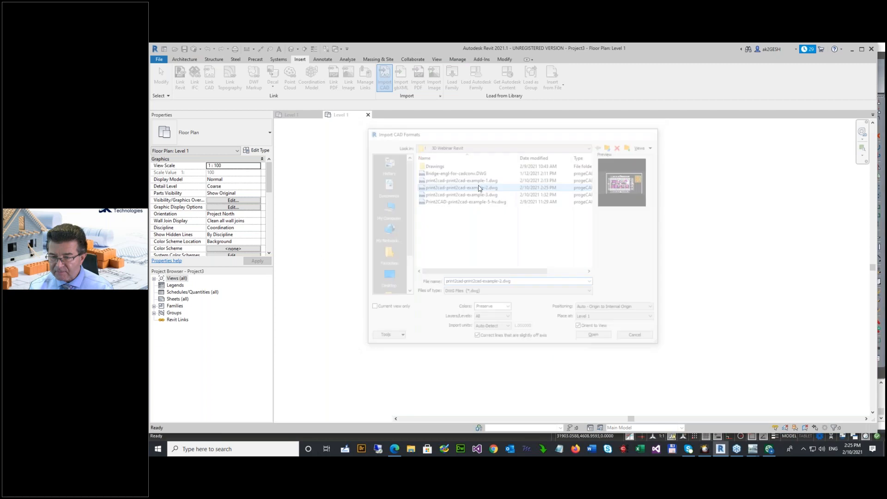
pyautogui.click(561, 254)
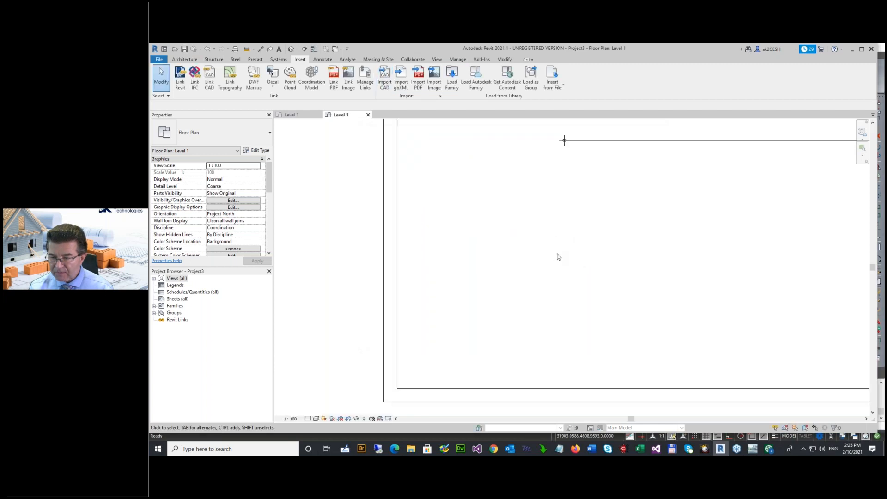
pyautogui.scroll(-5, 550, 263)
pyautogui.scroll(6, 600, 231)
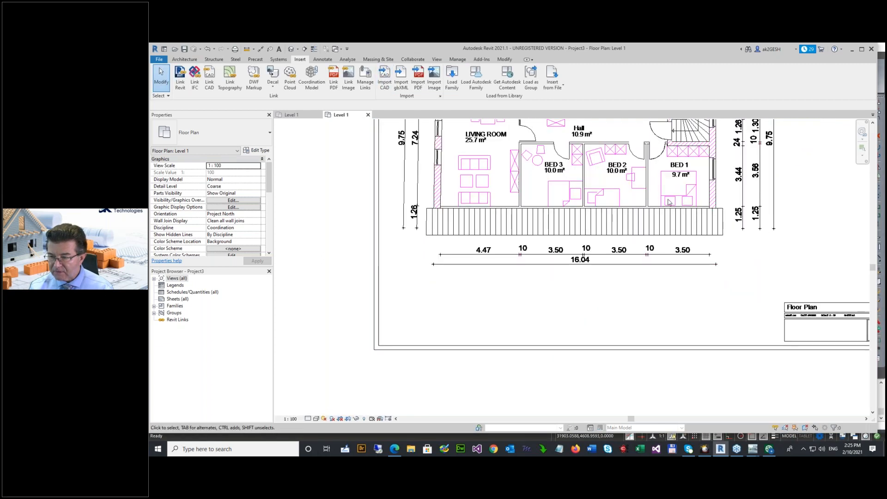
pyautogui.scroll(1, 654, 199)
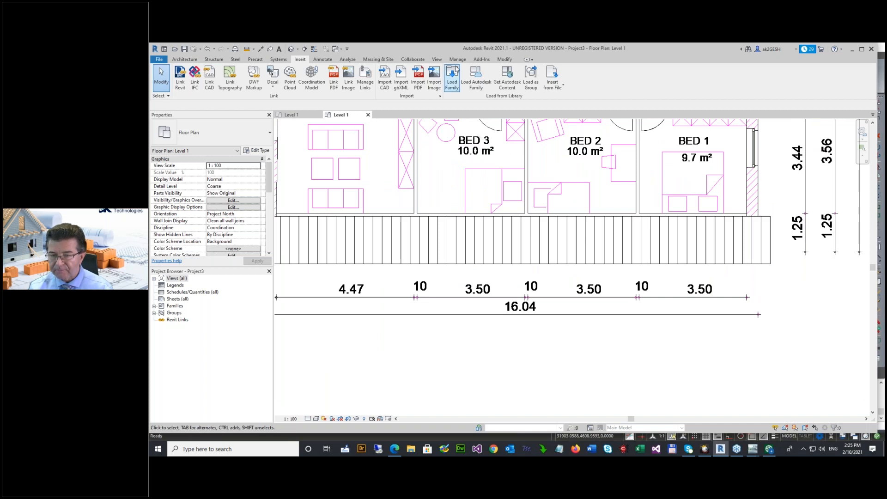
# Add a linear dimension across the thickness of the wall between BED 2 and BED 1 in Project3.
pyautogui.click(504, 60)
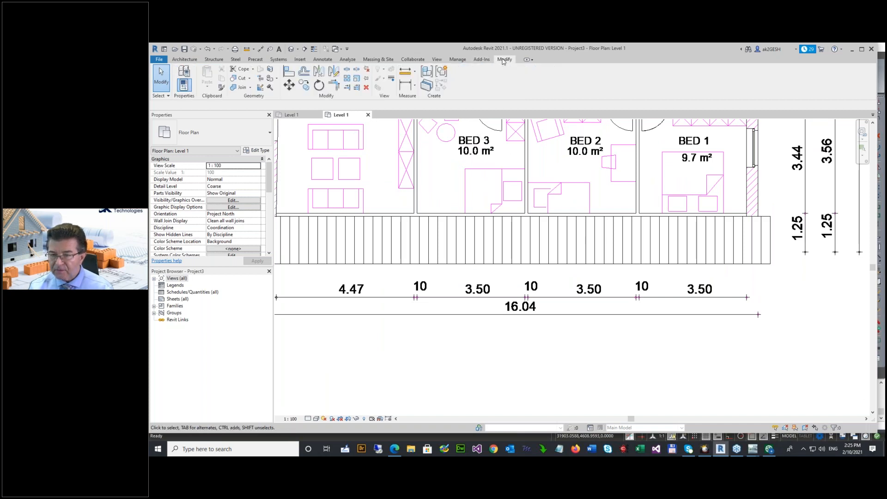
pyautogui.click(404, 86)
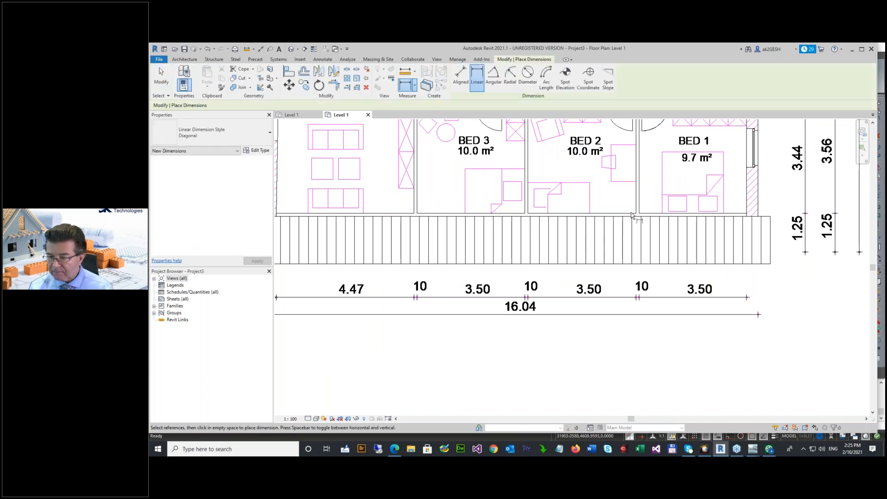
pyautogui.scroll(4, 660, 197)
pyautogui.click(608, 236)
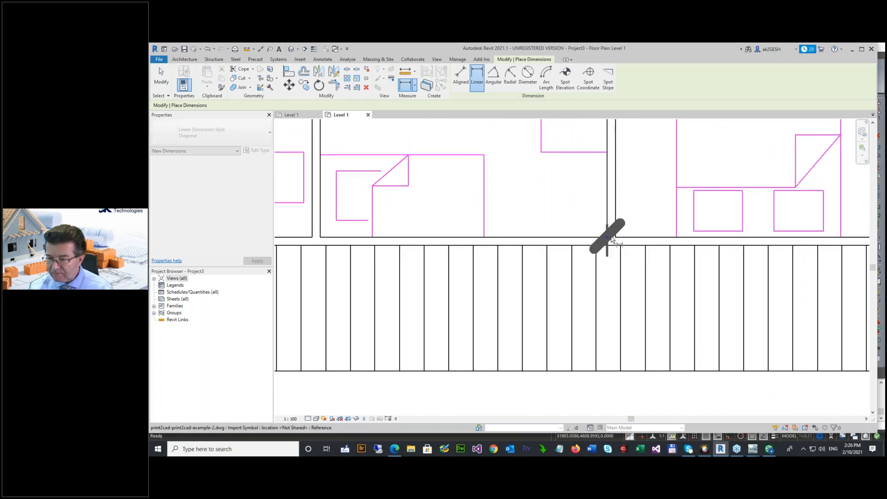
pyautogui.click(618, 239)
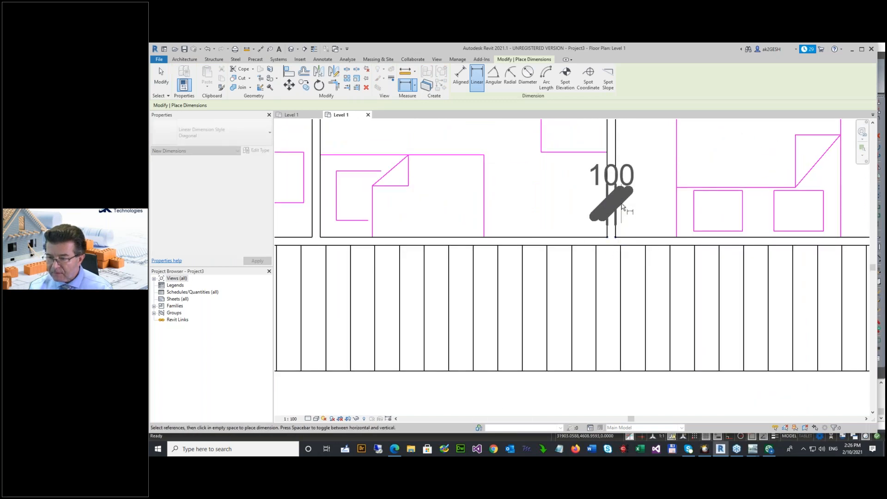
pyautogui.click(621, 203)
# Check the dimension of the same wall between BED 2 and BED 1 in Project2, and return to Project3.
pyautogui.click(298, 115)
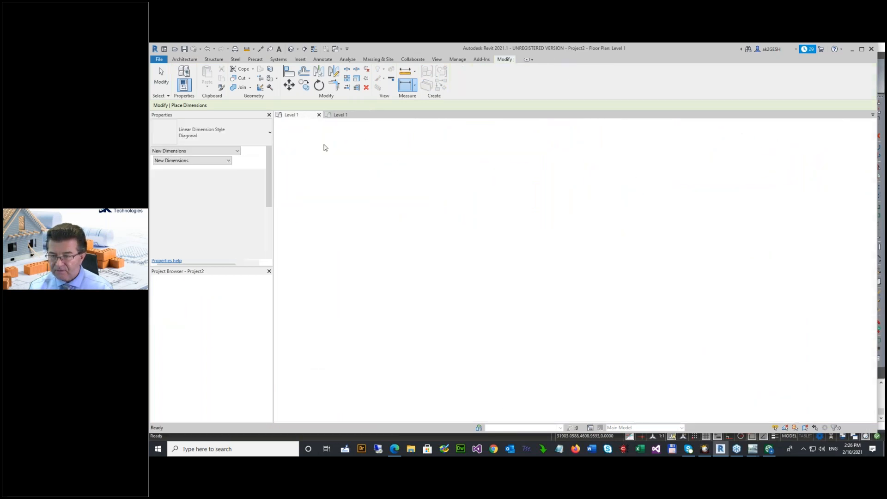
pyautogui.scroll(5, 619, 330)
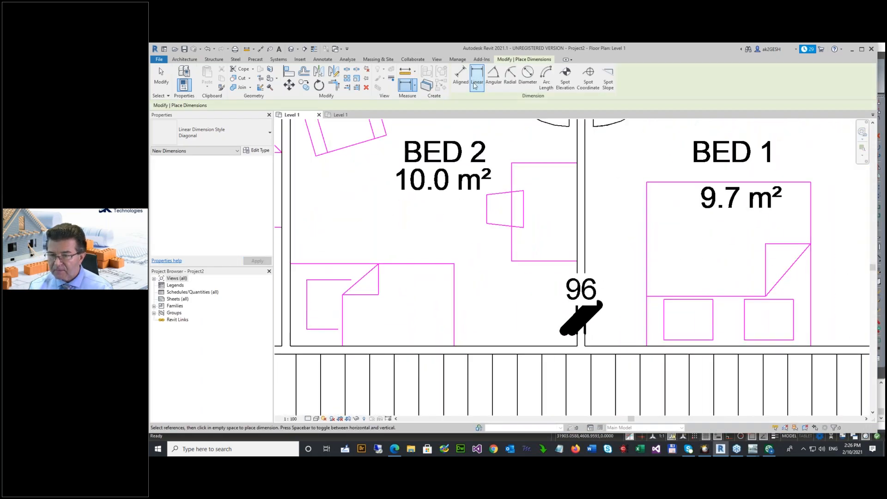
pyautogui.click(346, 115)
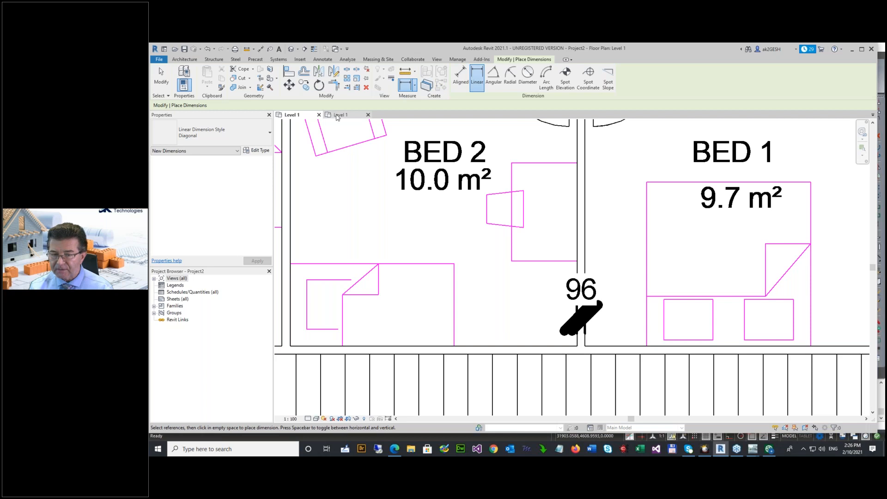
# Add a linear dimension for the inner width of BED 2 in Project3, placed below the room.
pyautogui.scroll(-3, 512, 210)
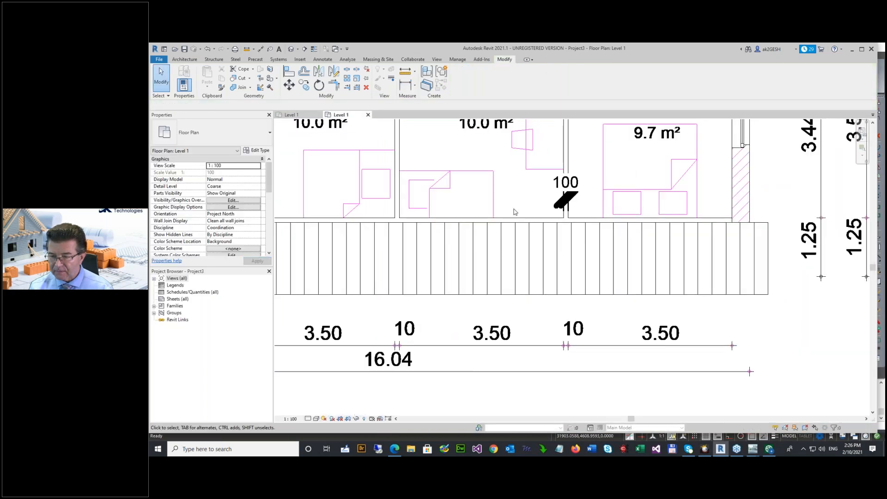
pyautogui.scroll(1, 462, 213)
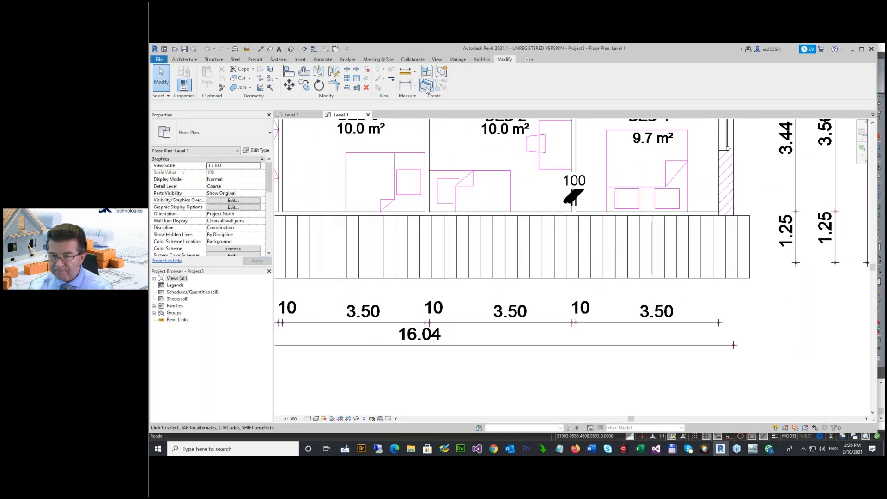
pyautogui.click(405, 85)
pyautogui.click(430, 212)
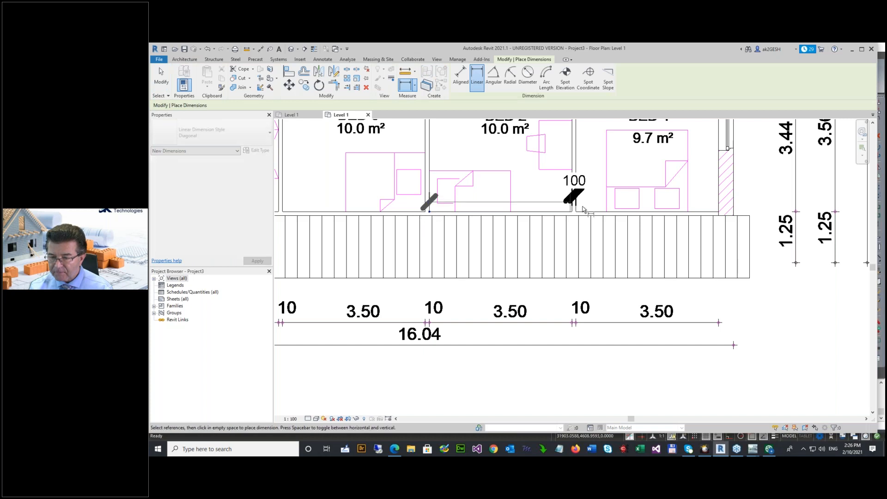
pyautogui.click(572, 211)
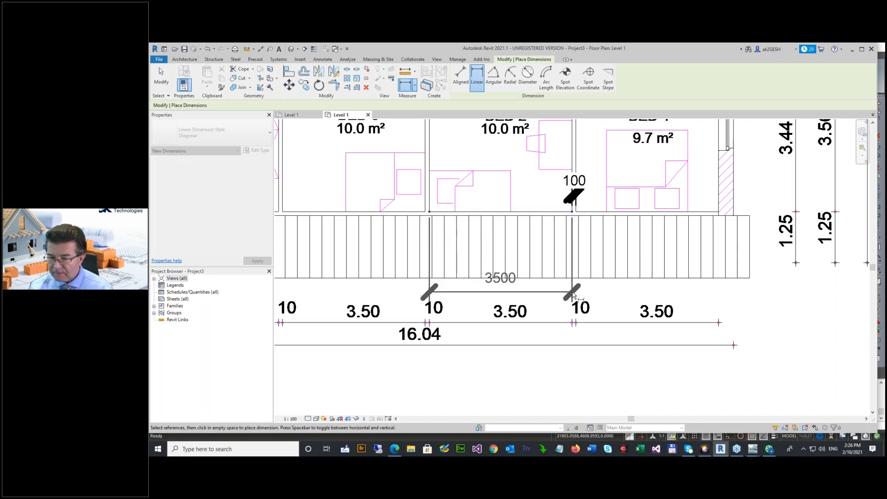
pyautogui.click(524, 280)
# Switch to the Project2 floor plan and try to add a linear dimension across the width of BED 2.
pyautogui.click(291, 115)
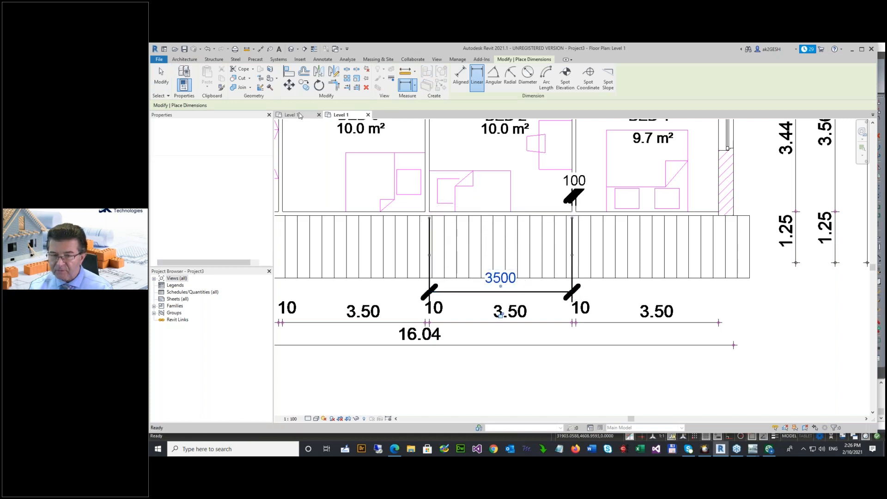
pyautogui.scroll(-2, 535, 254)
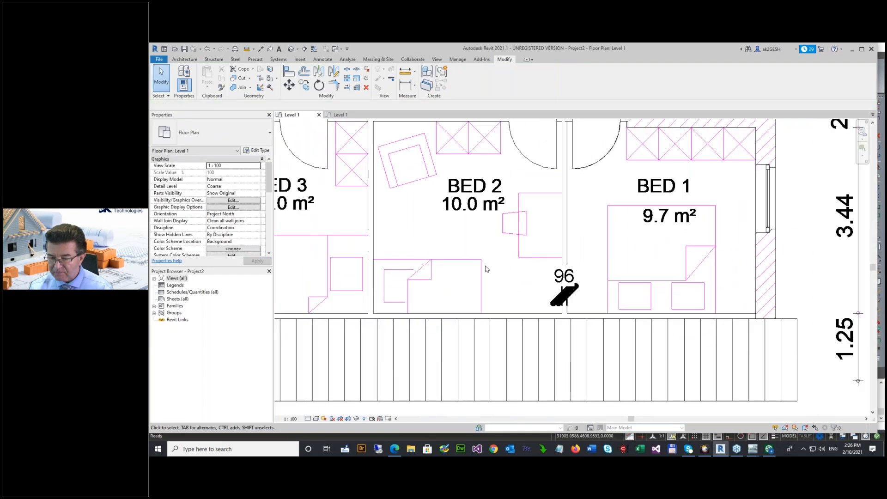
pyautogui.click(405, 85)
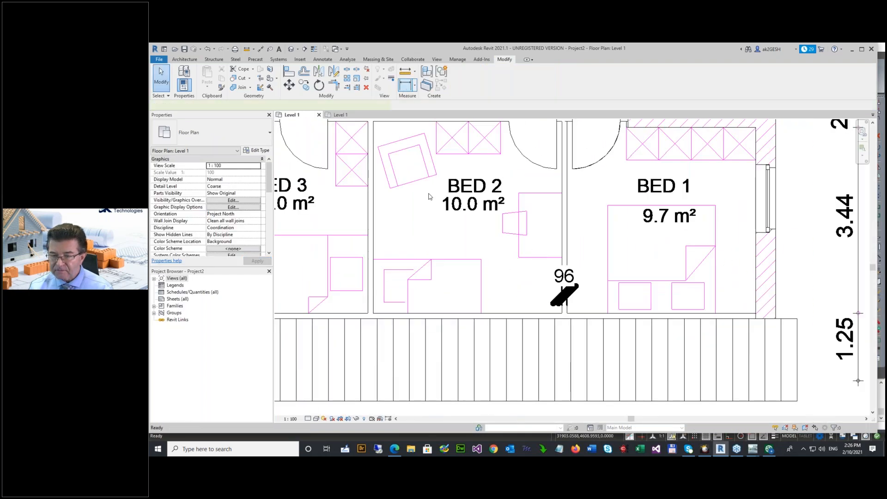
pyautogui.click(373, 314)
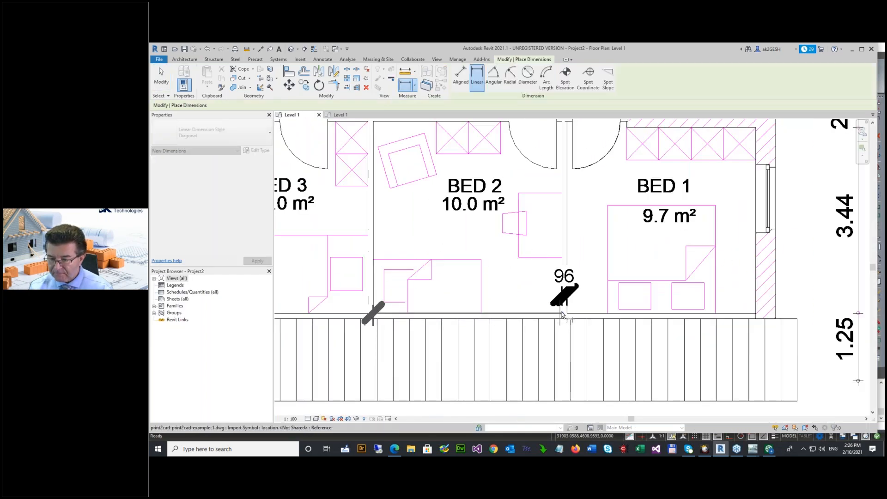
pyautogui.click(560, 313)
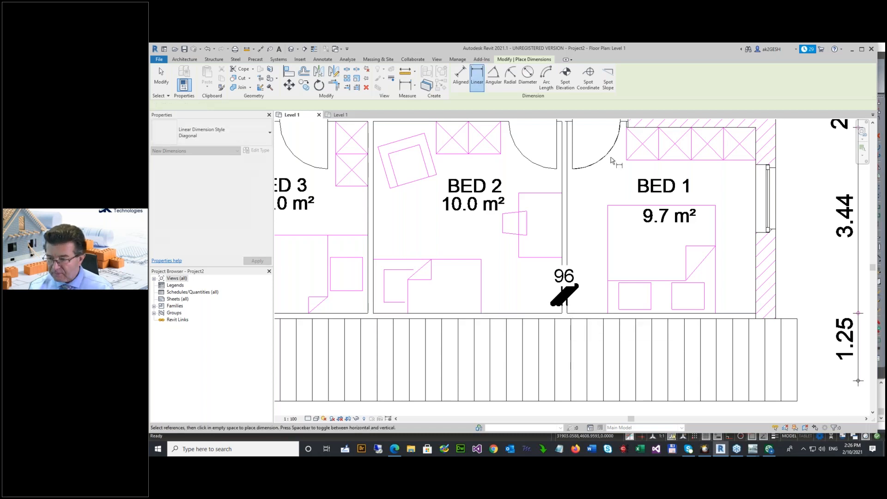
# Add a linear dimension for the inner width of BED 3 in Project2, placed below the room.
pyautogui.scroll(-4, 556, 248)
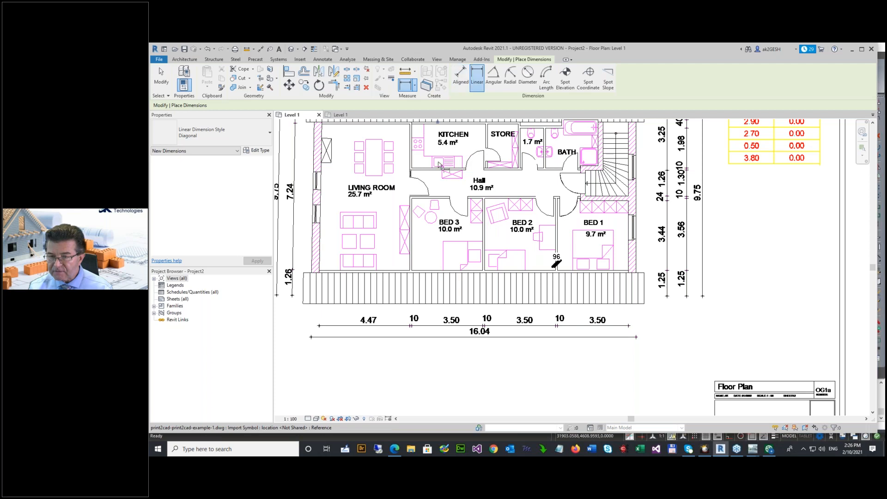
pyautogui.scroll(2, 434, 207)
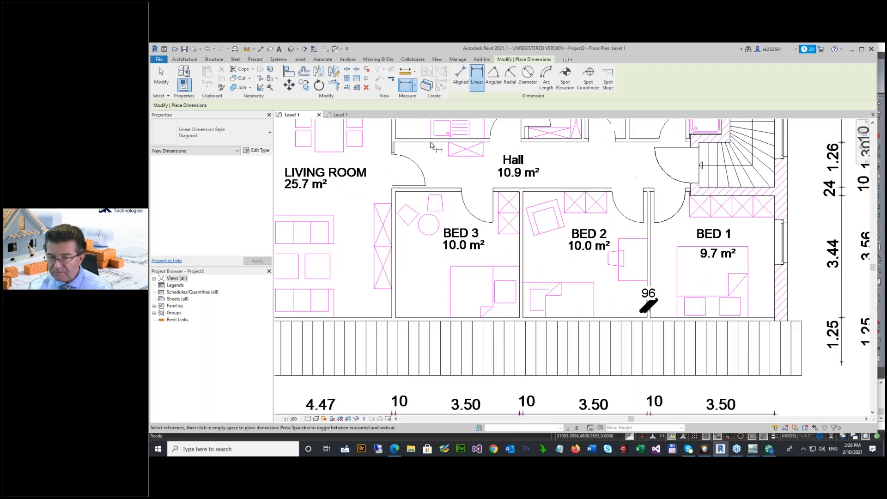
pyautogui.click(395, 319)
pyautogui.click(519, 318)
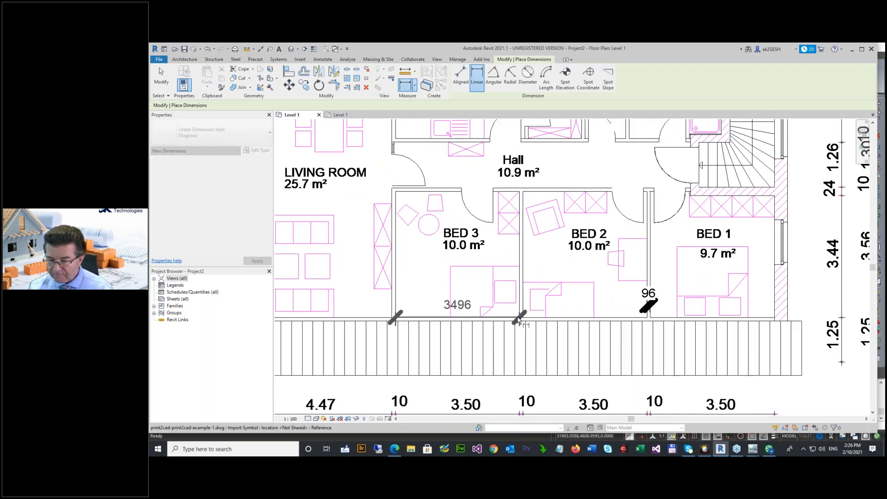
pyautogui.click(508, 364)
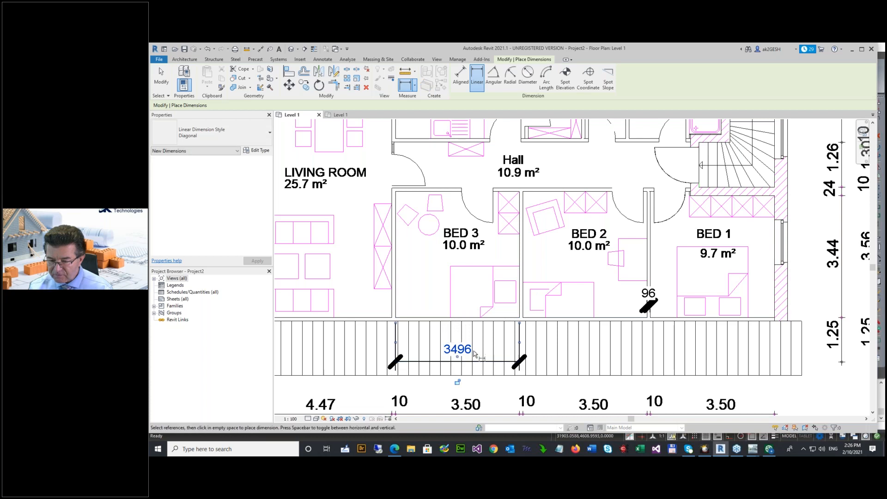
# Return to the Project3 floor plan and add a linear dimension for the inner width of BED 3 below the room.
pyautogui.click(340, 114)
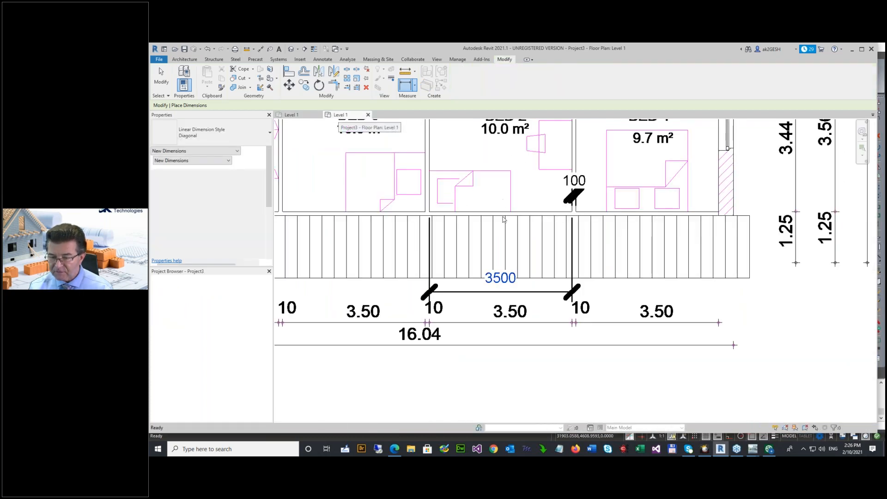
pyautogui.press('Escape')
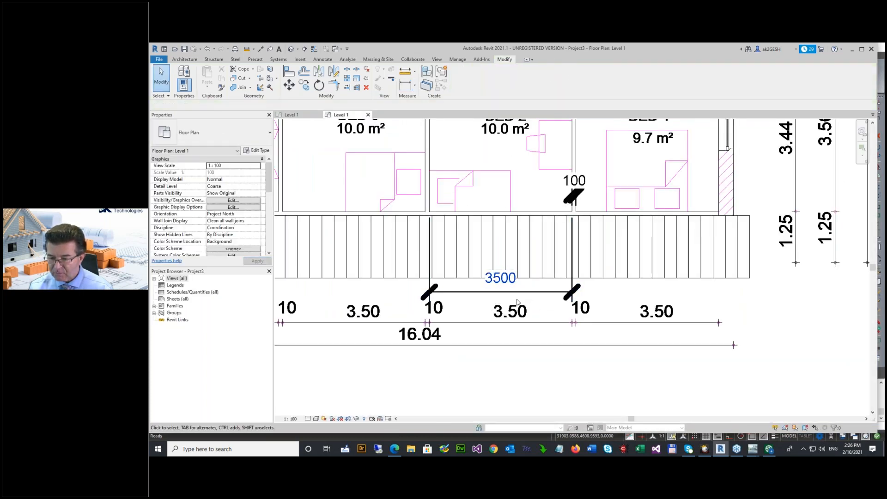
pyautogui.scroll(-4, 326, 263)
pyautogui.scroll(3, 290, 230)
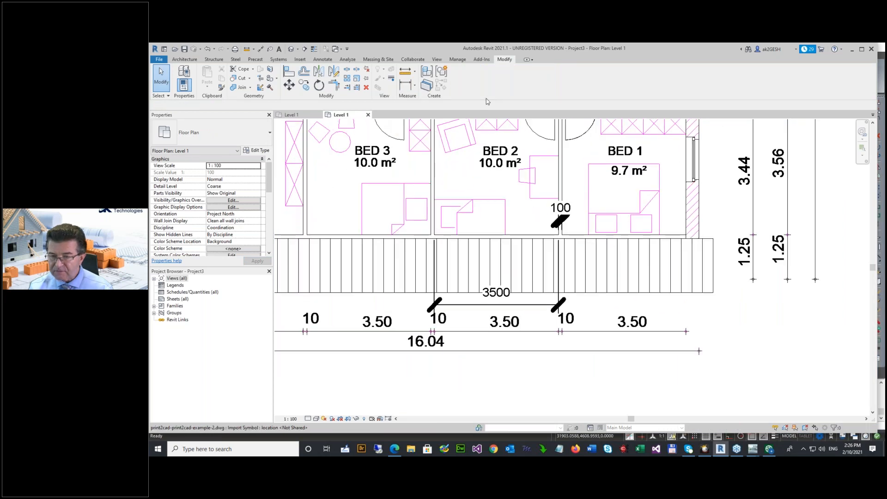
pyautogui.click(413, 91)
pyautogui.click(306, 236)
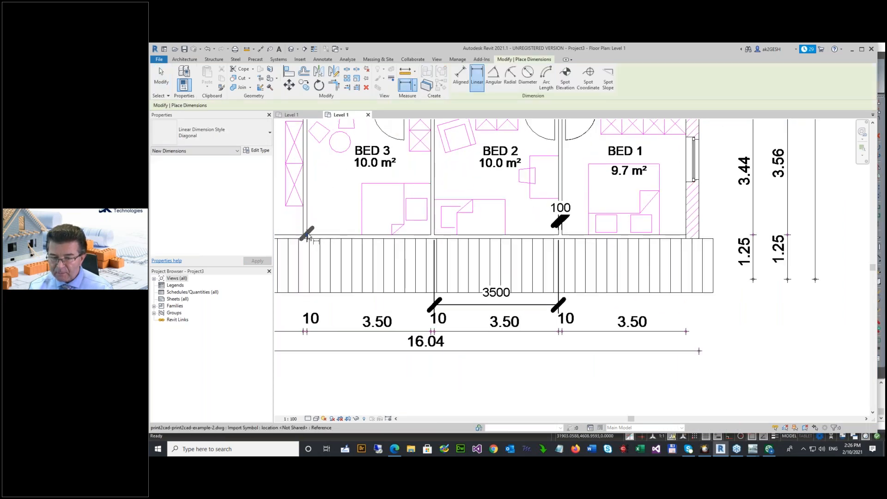
pyautogui.click(429, 237)
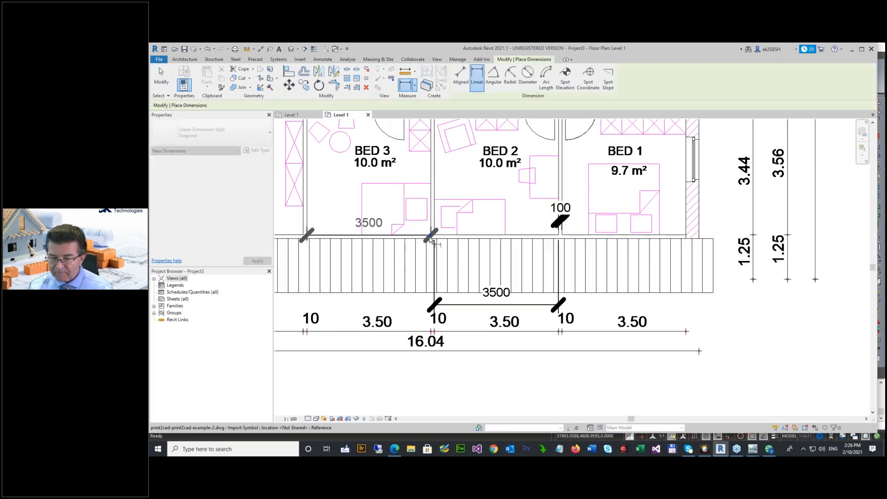
pyautogui.click(397, 287)
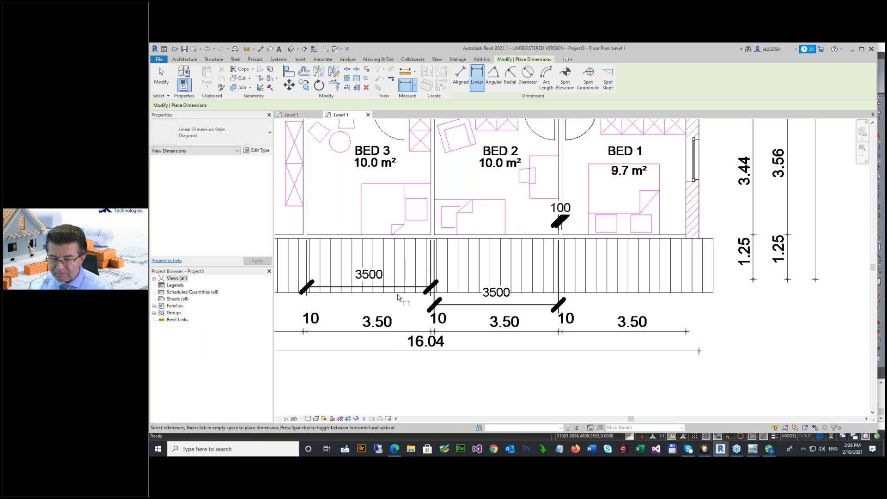
# Add a linear dimension for the thickness of the wall between STORE and the 1.7 m² room, placed in the Hall.
pyautogui.scroll(-4, 398, 298)
pyautogui.scroll(6, 412, 229)
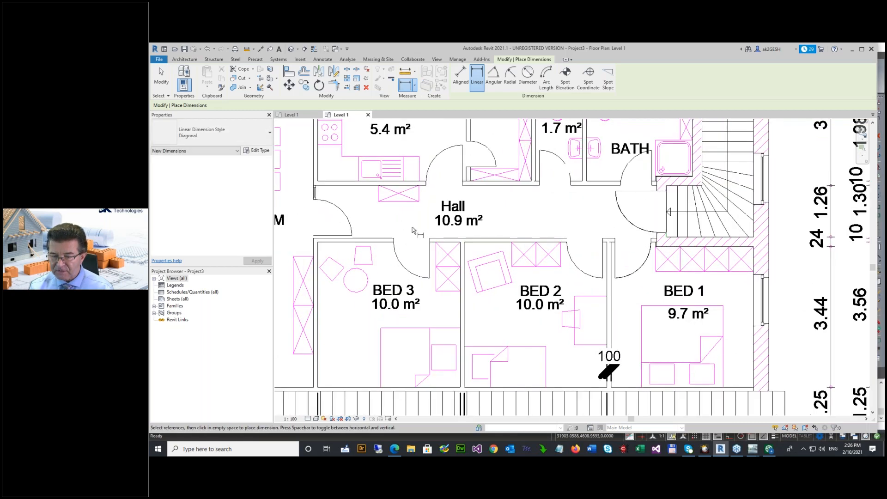
pyautogui.scroll(2, 412, 226)
pyautogui.scroll(5, 600, 158)
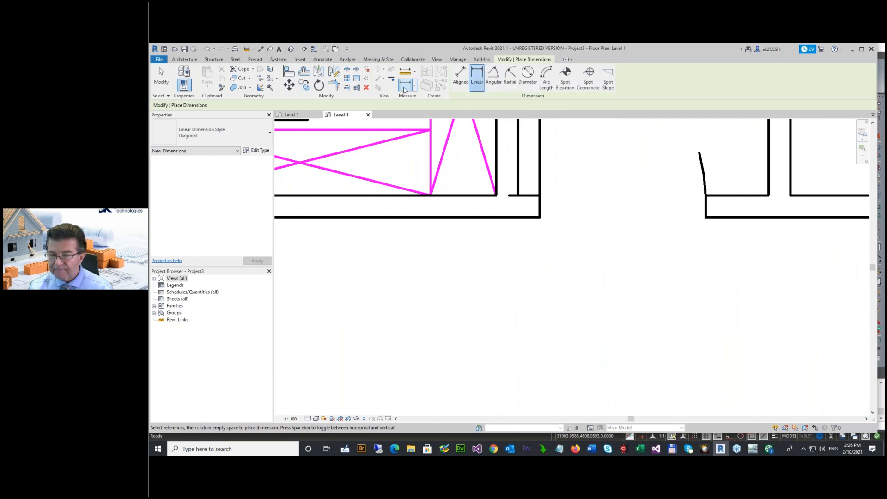
pyautogui.click(539, 200)
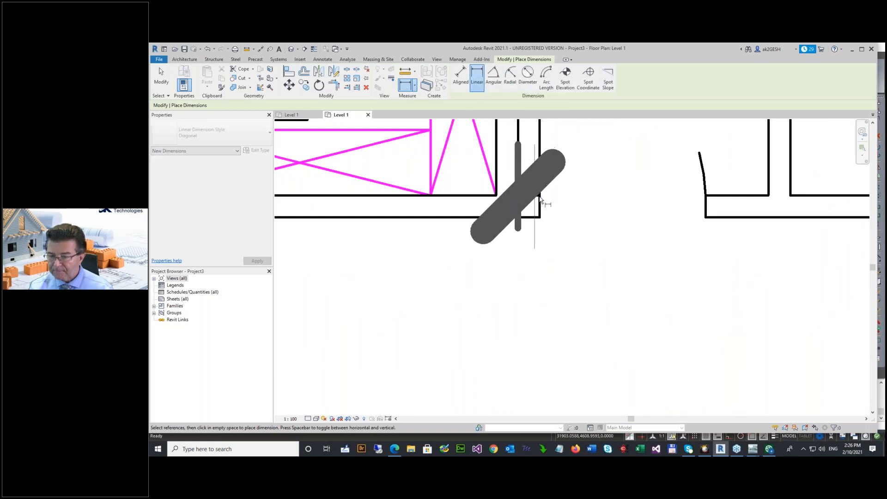
pyautogui.click(542, 201)
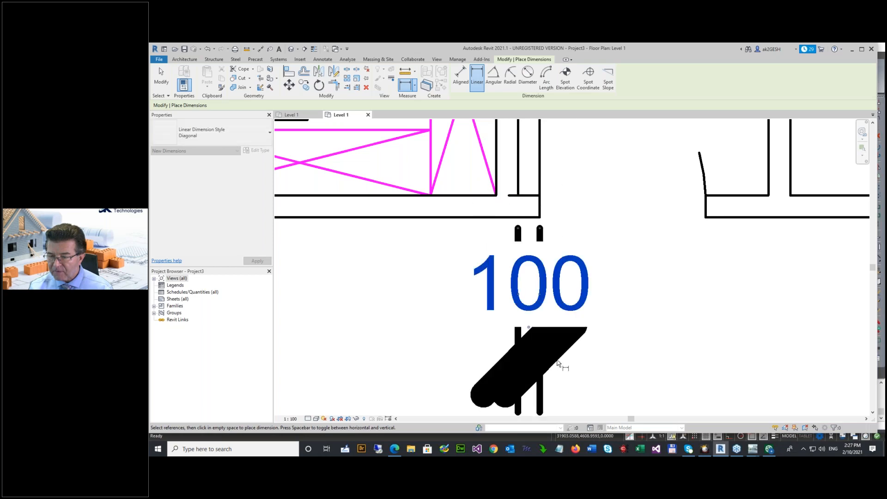
pyautogui.click(558, 361)
pyautogui.scroll(-5, 455, 277)
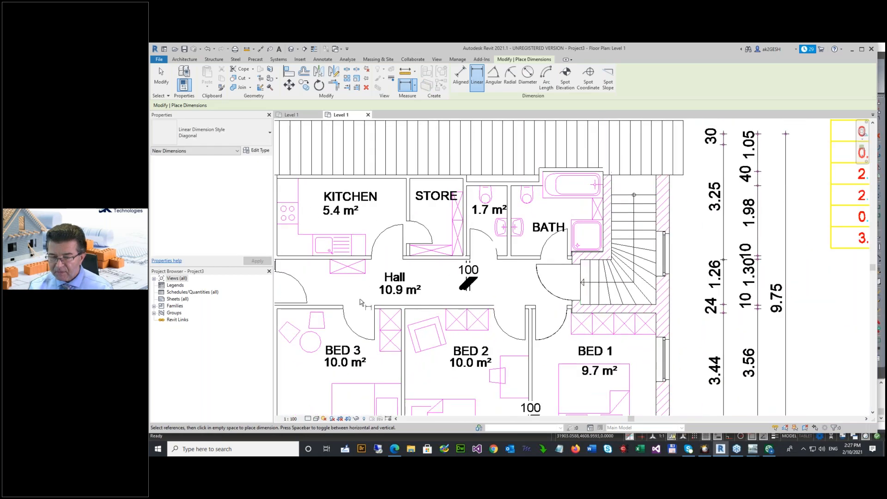
# Add a linear dimension for the width of the BED 3 door opening in Project3, placed above it in the Hall.
pyautogui.scroll(2, 360, 302)
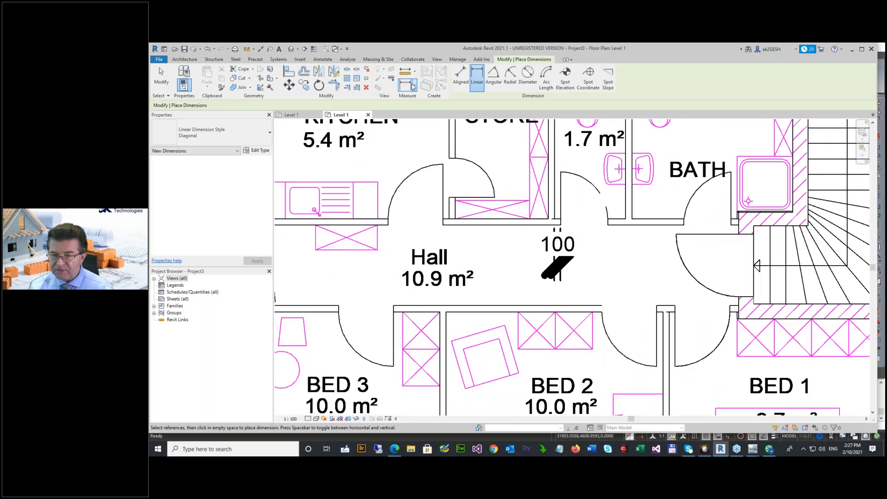
pyautogui.click(340, 307)
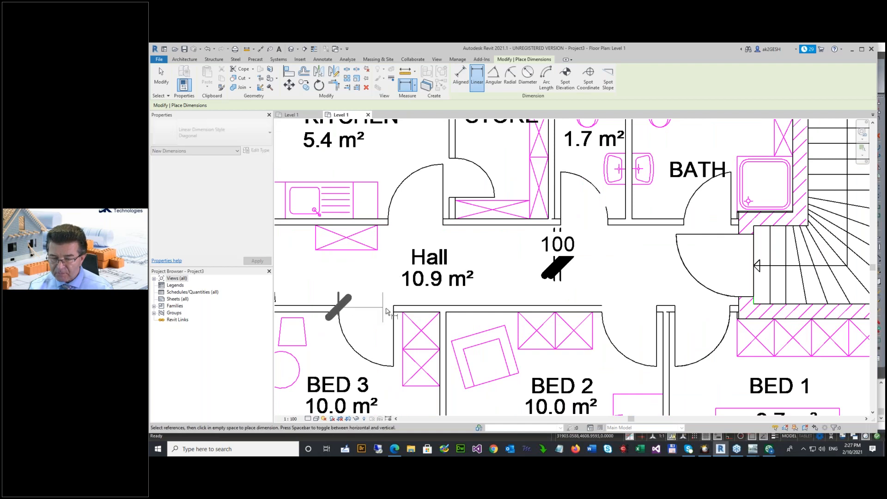
pyautogui.click(393, 307)
pyautogui.click(390, 290)
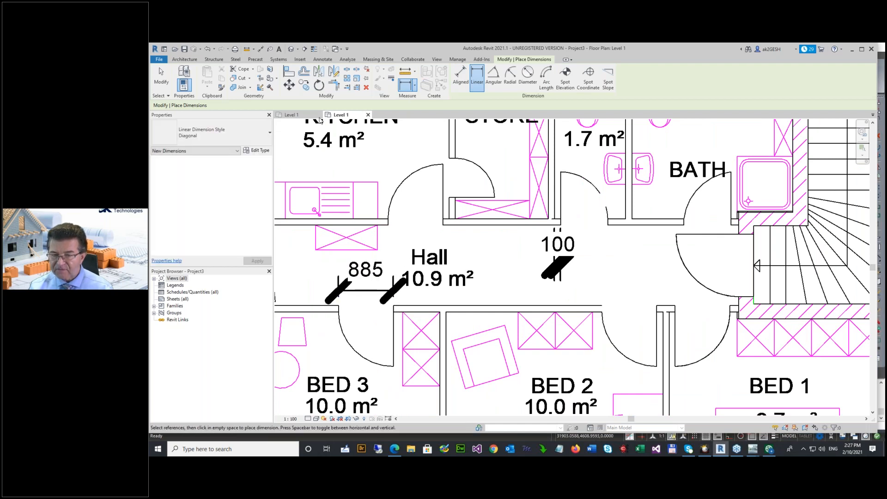
# Switch to the Project2 floor plan and add a linear dimension for the BED 3 door opening, placed in the Hall.
pyautogui.click(305, 116)
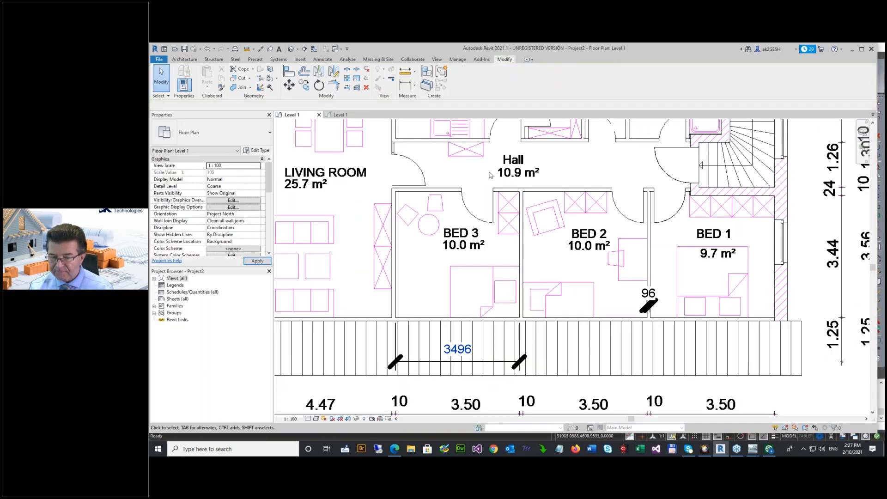
pyautogui.click(406, 85)
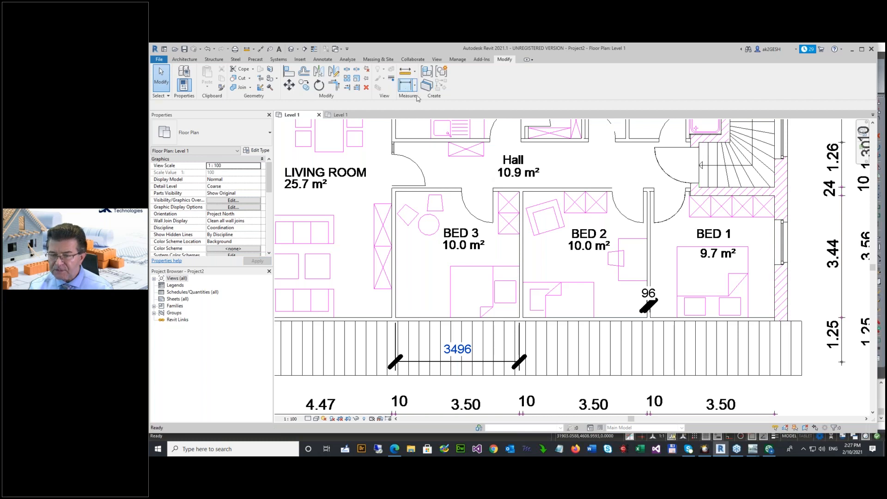
pyautogui.click(462, 187)
pyautogui.click(492, 189)
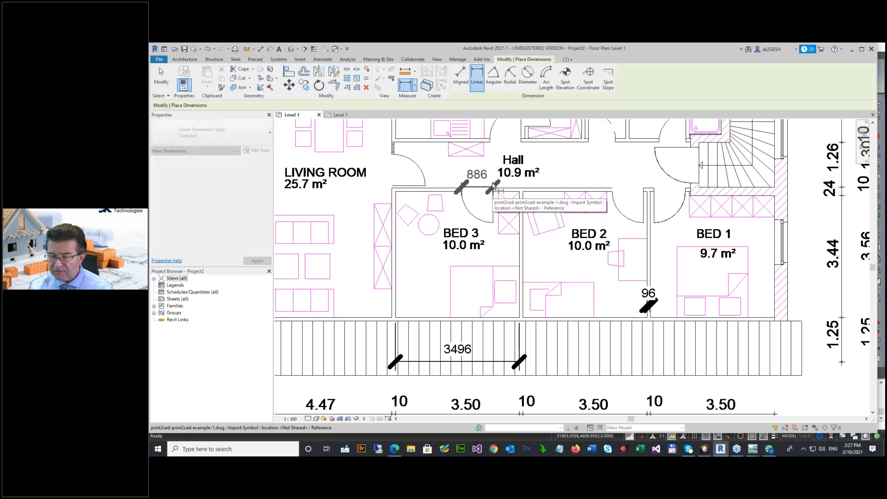
pyautogui.click(479, 171)
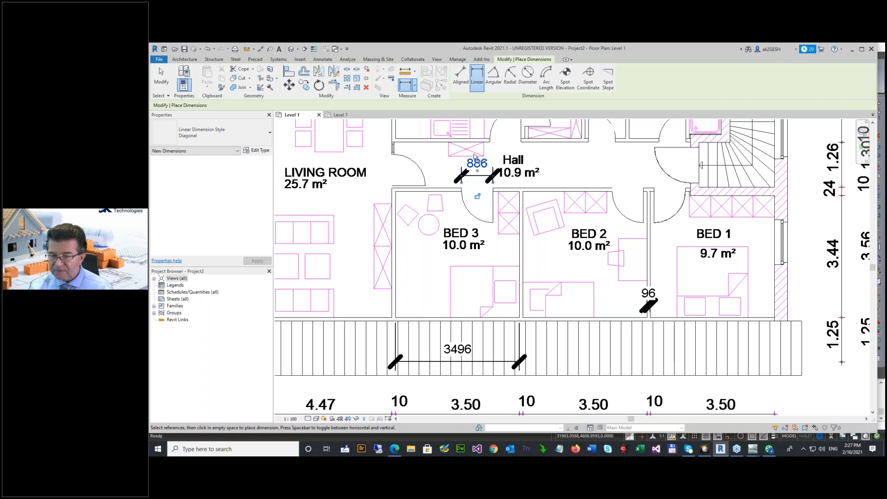
# Return to the Project3 floor plan and examine the BED 3 door opening dimension within the overall plan.
pyautogui.click(339, 114)
pyautogui.scroll(-2, 477, 253)
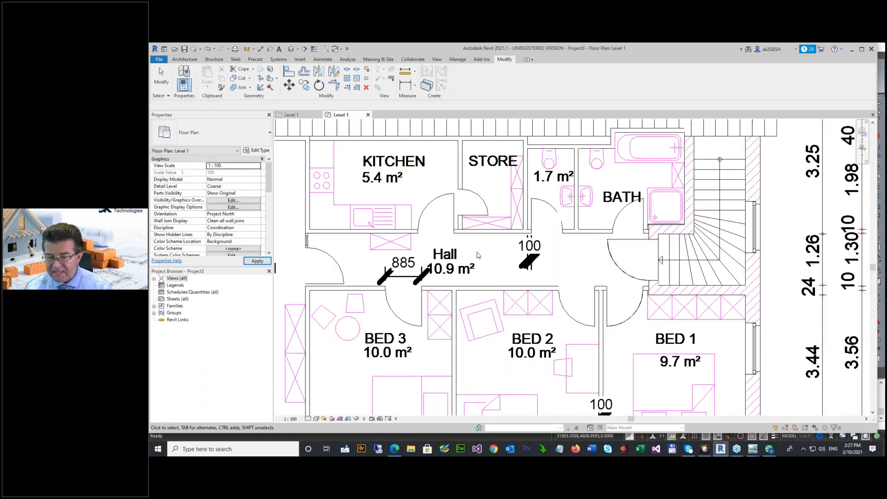
pyautogui.scroll(-3, 461, 276)
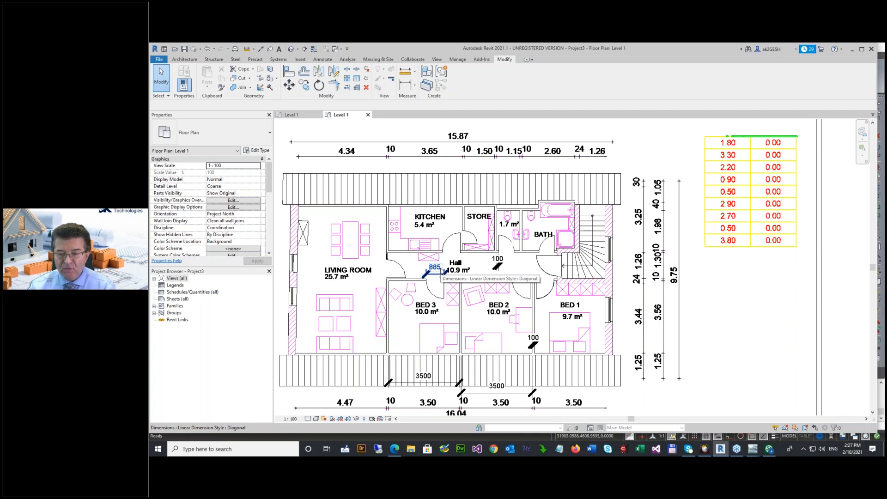
pyautogui.scroll(3, 369, 360)
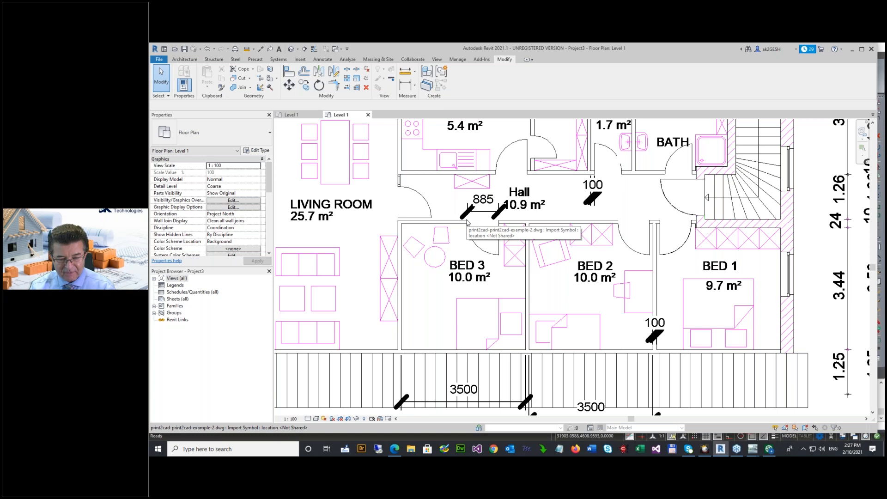
pyautogui.scroll(-5, 466, 229)
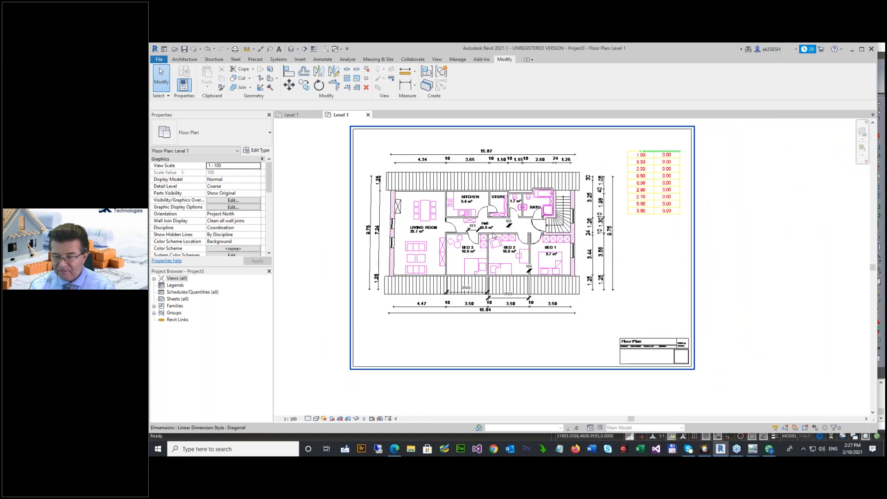
# Switch to CADdirect and create a new empty drawing.
pyautogui.moveTo(751, 451)
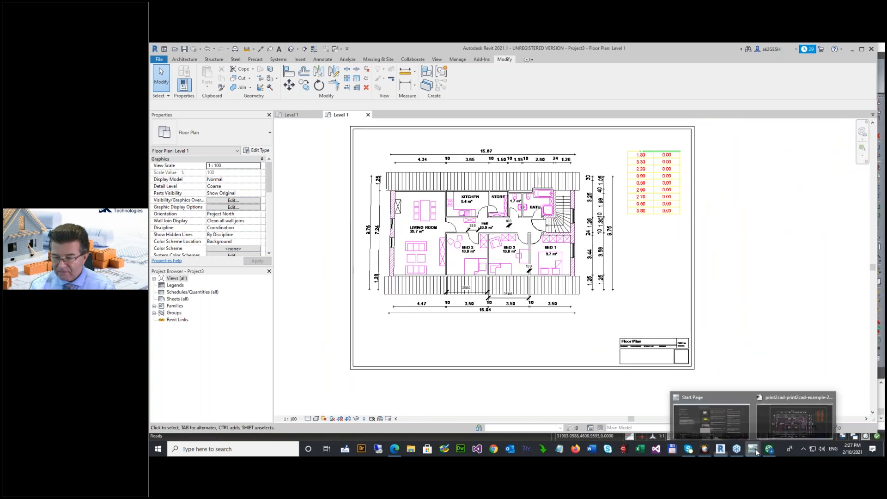
pyautogui.click(781, 418)
pyautogui.scroll(-4, 426, 239)
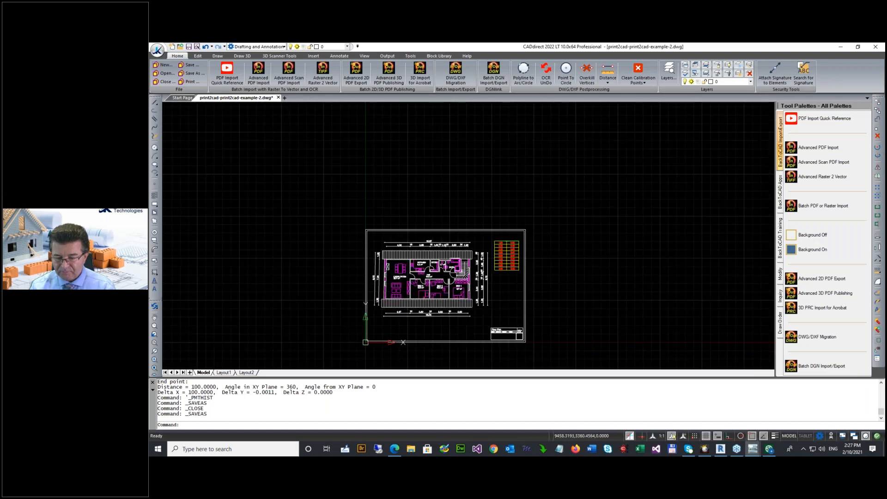
pyautogui.scroll(2, 424, 303)
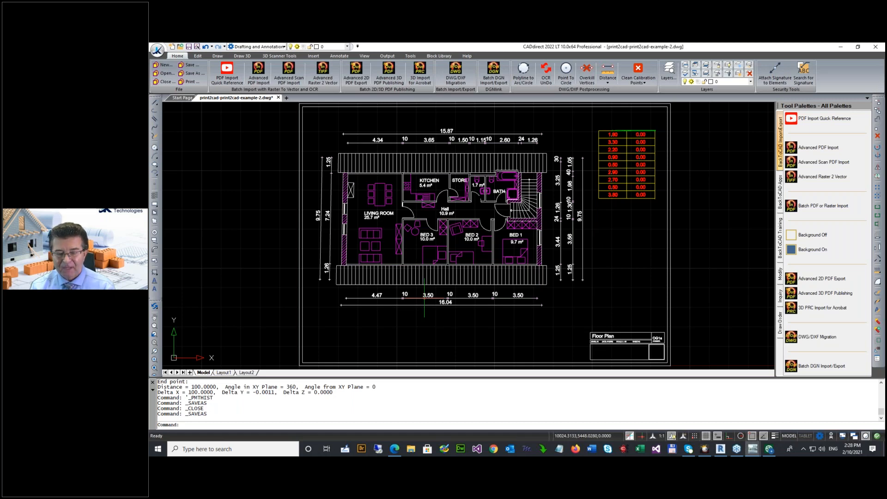
pyautogui.click(287, 98)
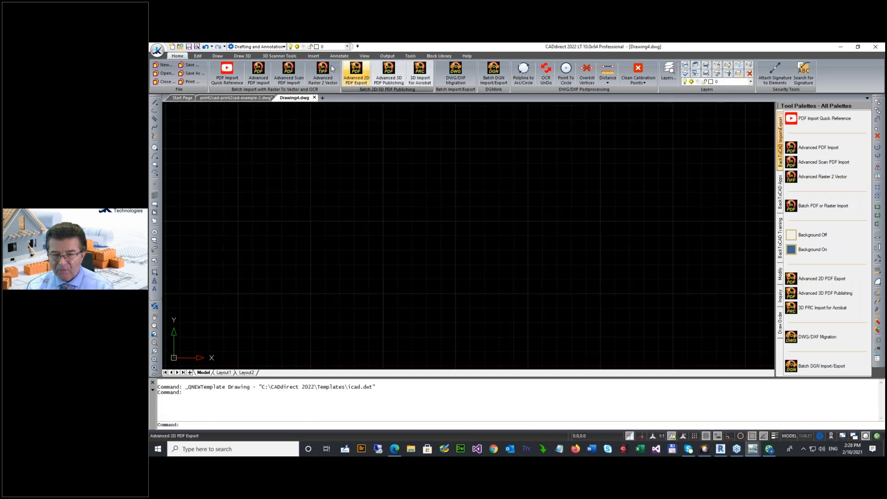
pyautogui.click(158, 50)
pyautogui.click(371, 112)
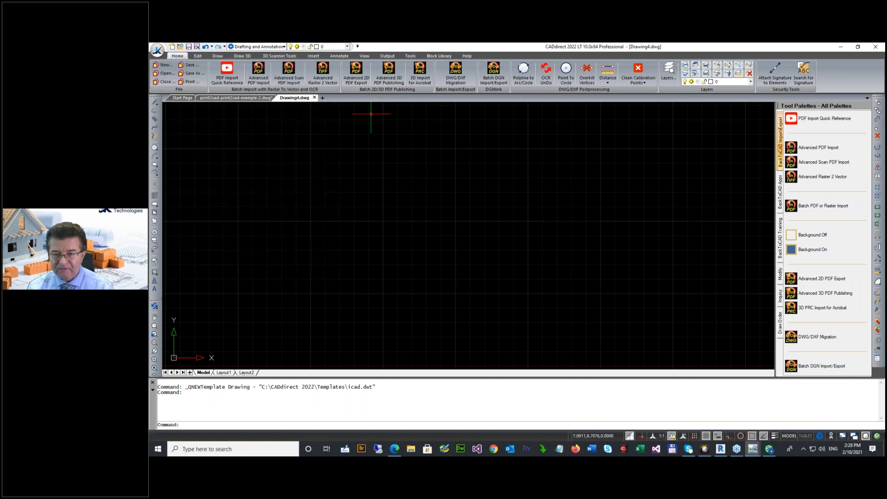
# Start the Advanced PDF Import, select print2cad-example-5-hv.pdf as input and open it in the viewer.
pyautogui.click(261, 80)
pyautogui.click(575, 159)
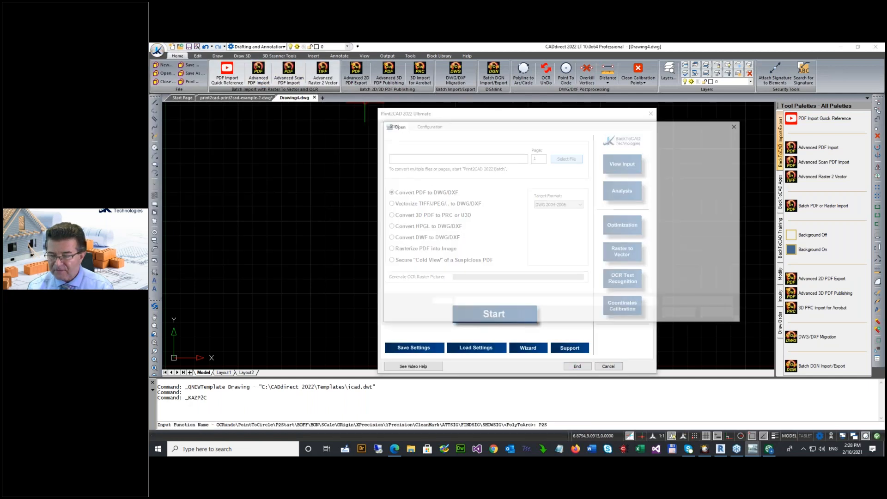
pyautogui.doubleClick(544, 203)
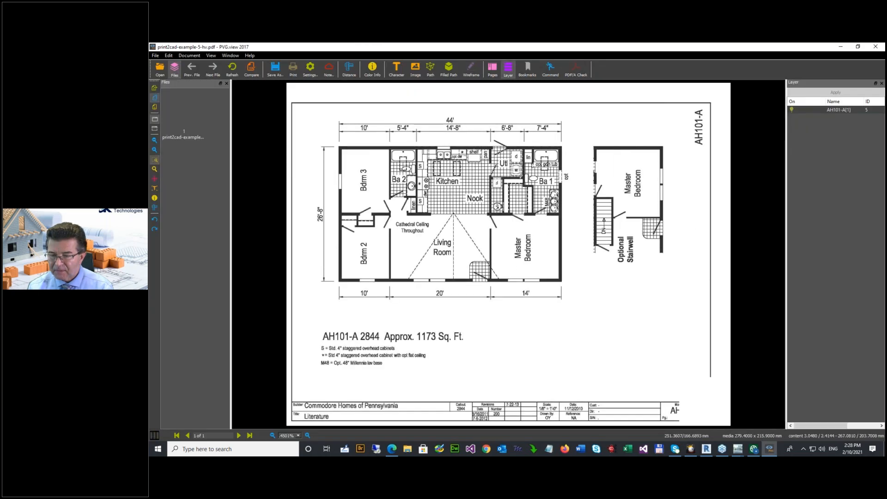
# Examine the upper outer wall corner of Bdrm 3 and the 10' dimension above it, and close the PDF viewer.
pyautogui.moveTo(342, 147); pyautogui.dragTo(358, 159)
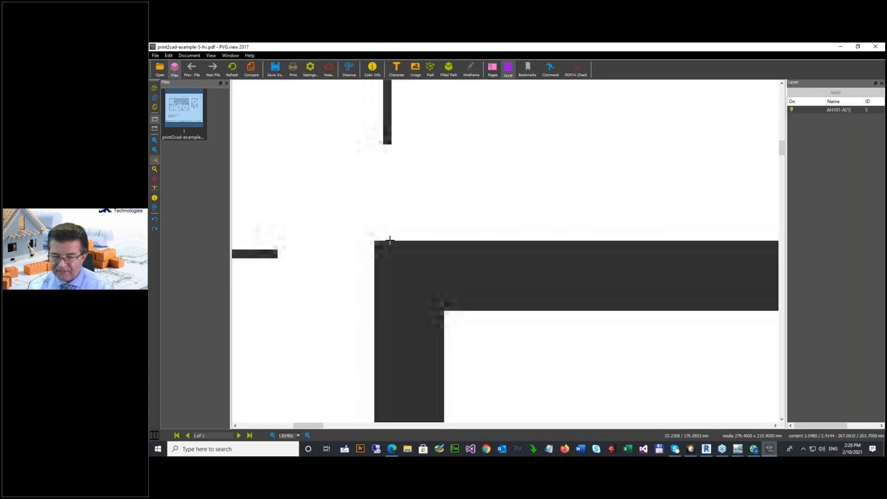
pyautogui.click(154, 97)
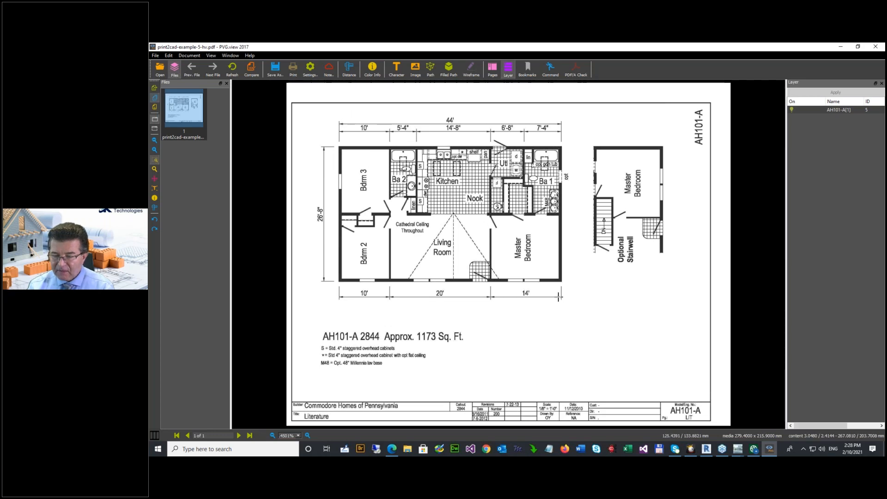
pyautogui.moveTo(352, 120); pyautogui.dragTo(391, 146)
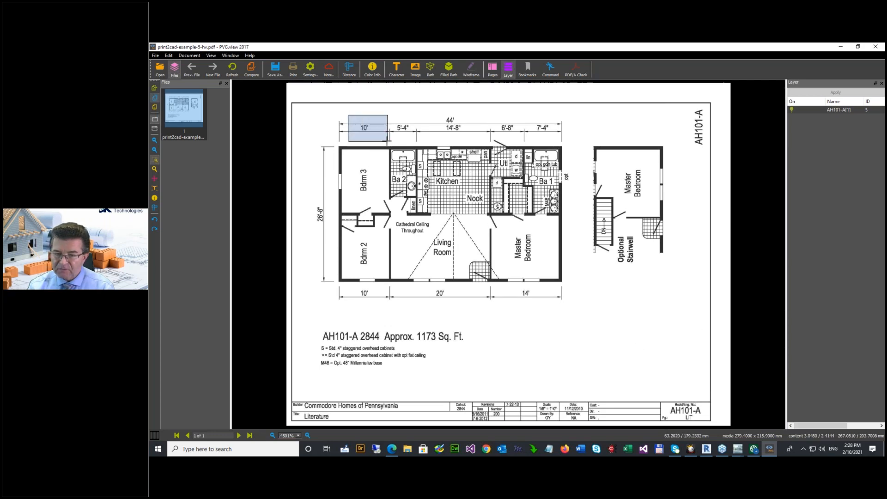
pyautogui.click(875, 47)
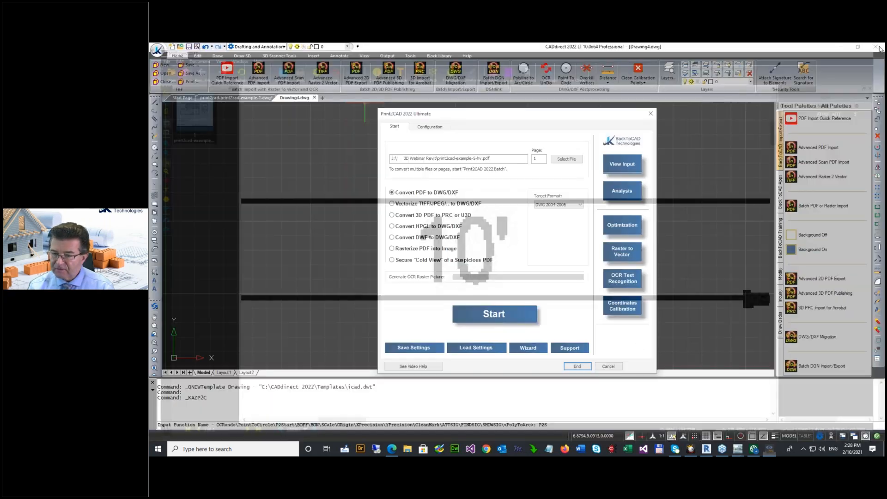
# Set the Print2CAD configuration unit to inch and end the program.
pyautogui.click(429, 126)
pyautogui.click(399, 171)
pyautogui.click(553, 277)
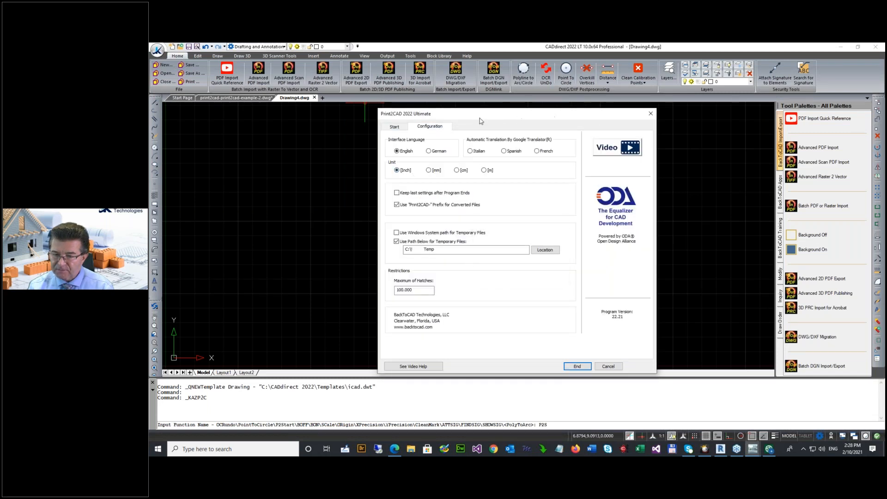
pyautogui.click(577, 366)
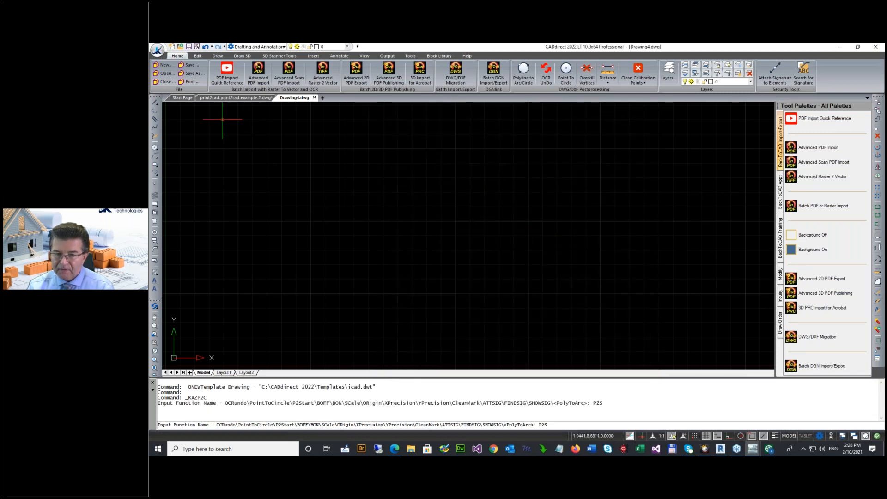
# Restart the Advanced PDF Import and select print2cad-example-5-hv.pdf for conversion to DWG.
pyautogui.click(257, 73)
pyautogui.click(257, 72)
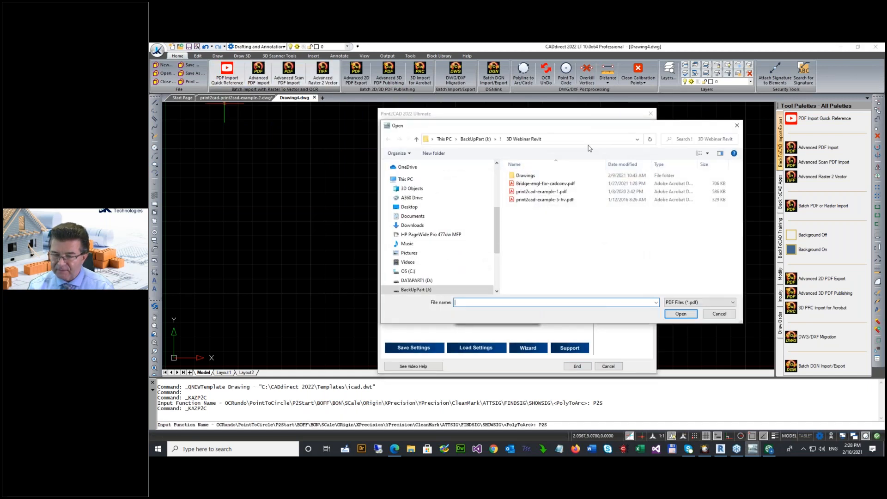
pyautogui.doubleClick(572, 201)
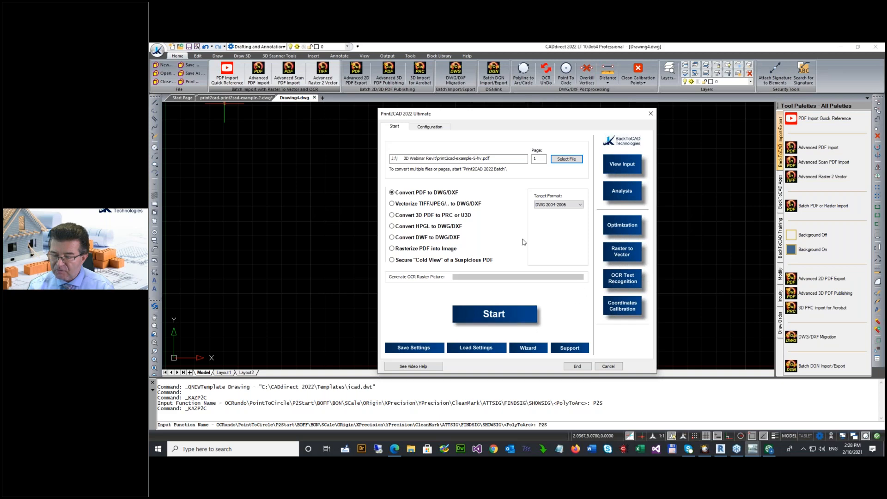
# Open the input PDF in the viewer and examine the outer walls and partition corners of Bdrm 2 and Bdrm 3.
pyautogui.click(614, 165)
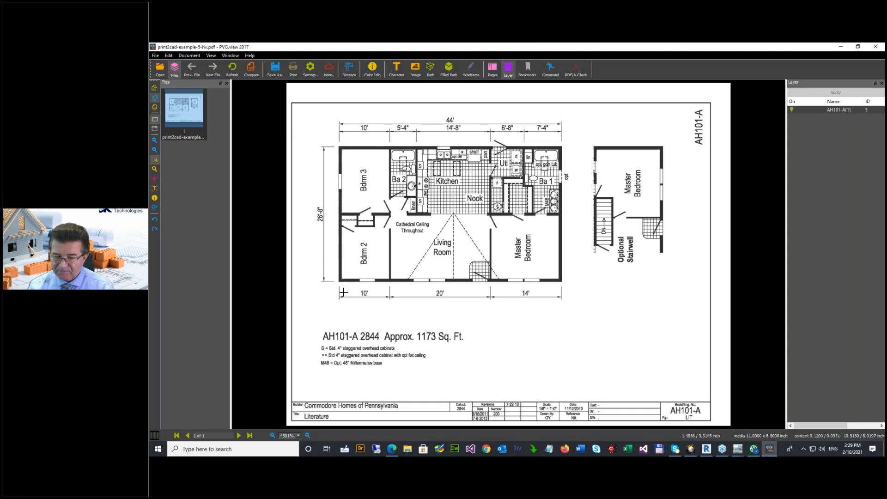
pyautogui.moveTo(329, 263); pyautogui.dragTo(400, 293)
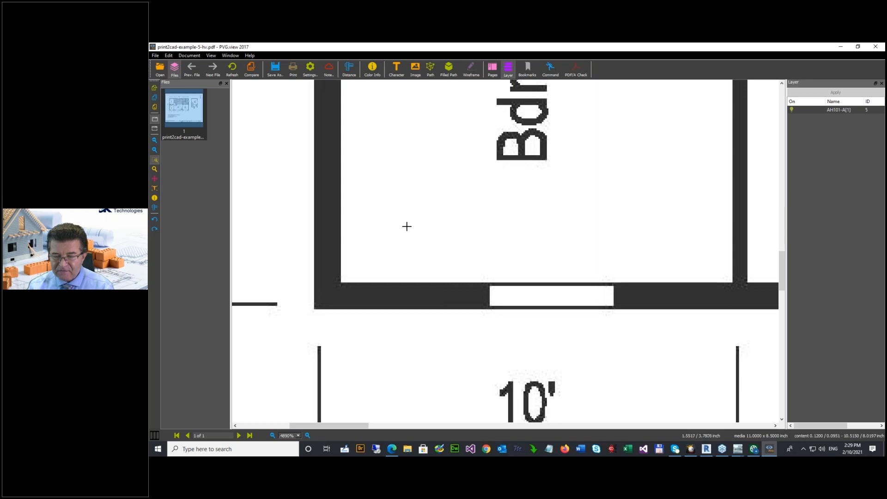
pyautogui.scroll(3, 406, 192)
pyautogui.scroll(1, 410, 205)
pyautogui.scroll(-1, 410, 214)
pyautogui.scroll(-3, 653, 219)
pyautogui.scroll(2, 653, 220)
pyautogui.scroll(1, 653, 220)
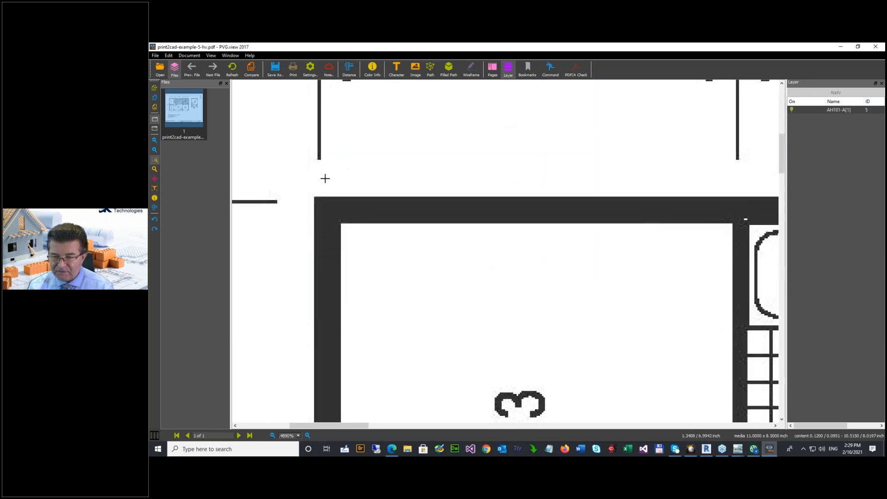
pyautogui.moveTo(703, 183); pyautogui.dragTo(752, 238)
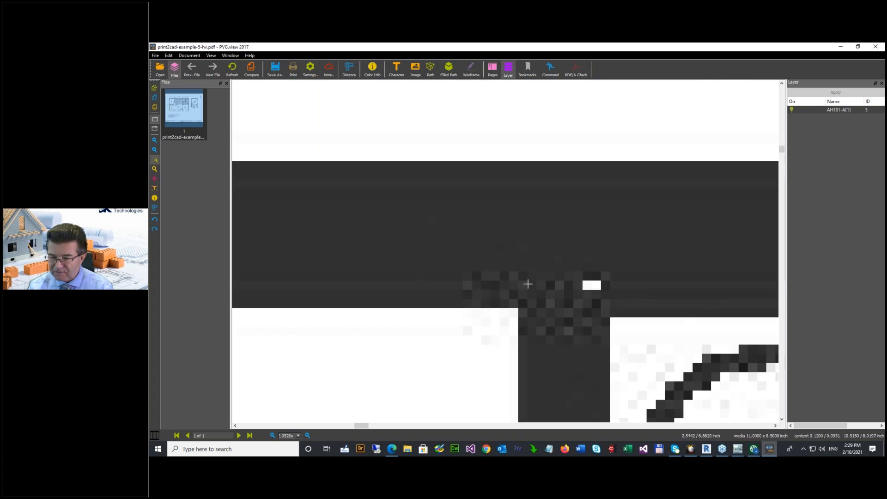
# Examine the window in the outer side wall of Bdrm 3 and close the PDF viewer.
pyautogui.click(154, 97)
pyautogui.moveTo(331, 164); pyautogui.dragTo(346, 187)
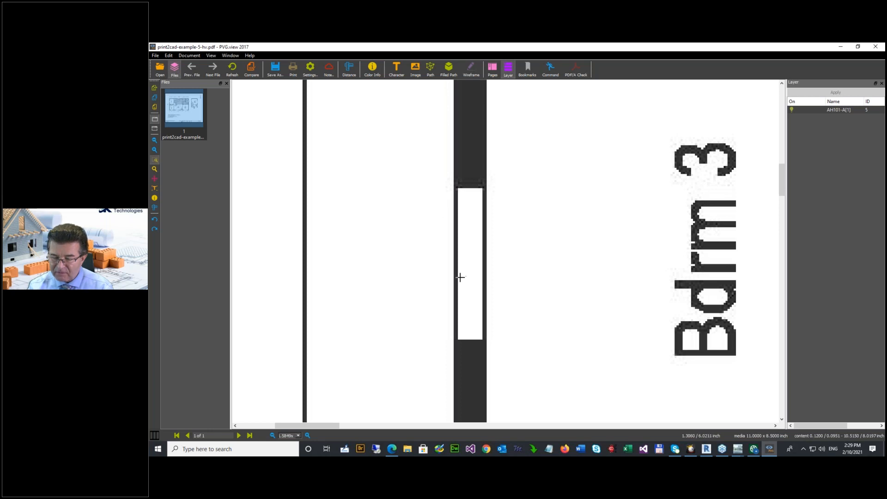
pyautogui.click(155, 99)
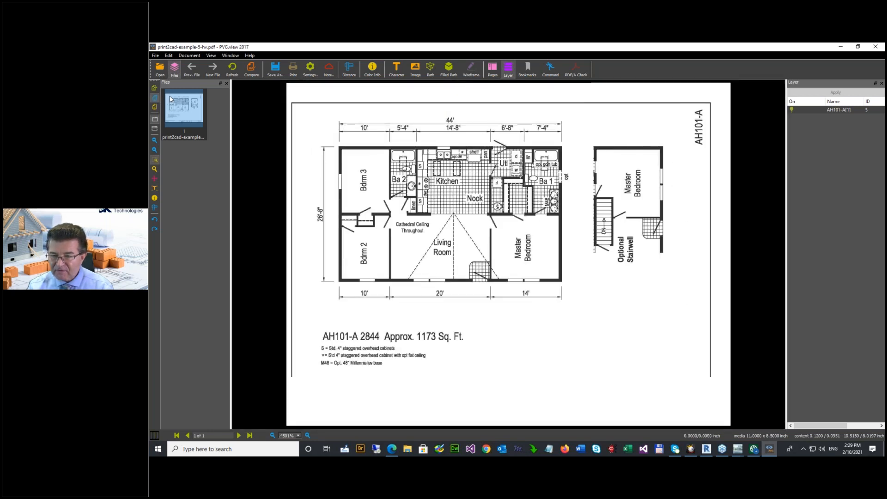
pyautogui.click(877, 50)
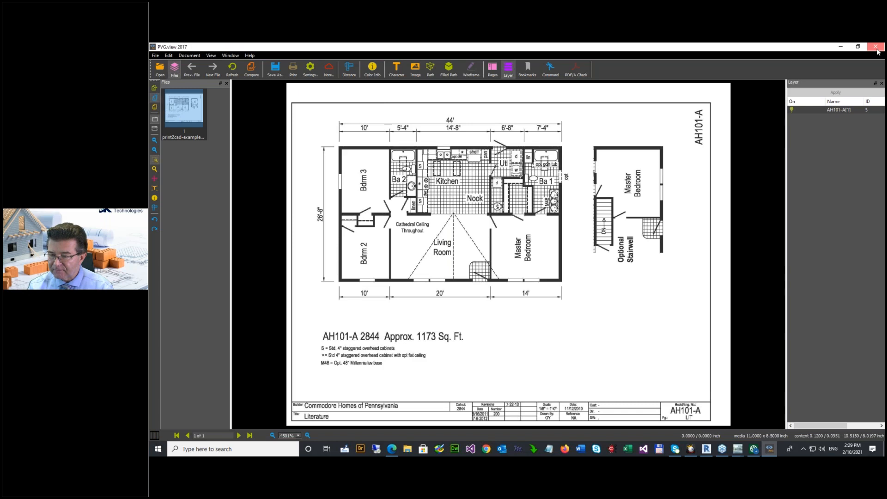
pyautogui.click(877, 50)
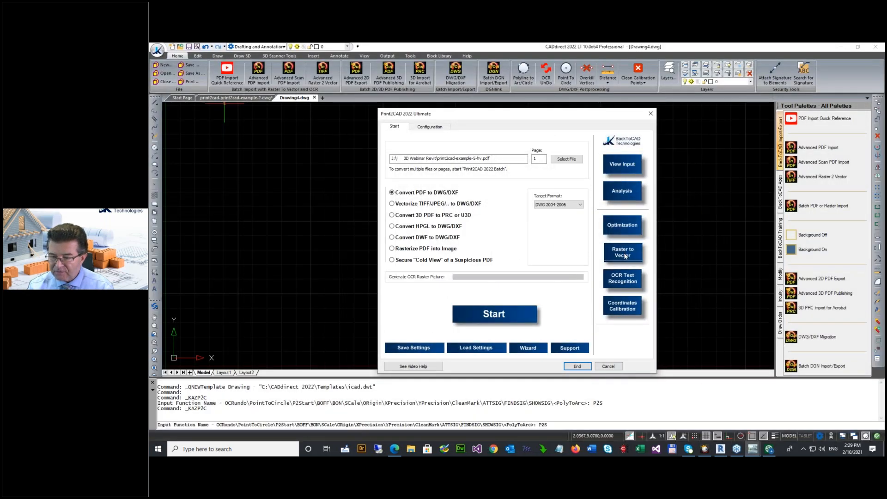
# Review and accept the raster-to-vector settings, convert the PDF to DWG and insert the result into the drawing.
pyautogui.click(622, 251)
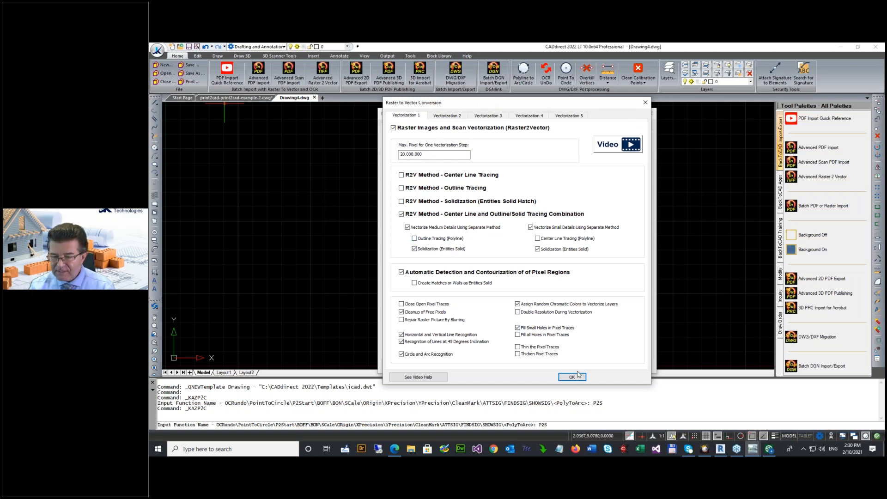
pyautogui.click(436, 273)
pyautogui.click(439, 276)
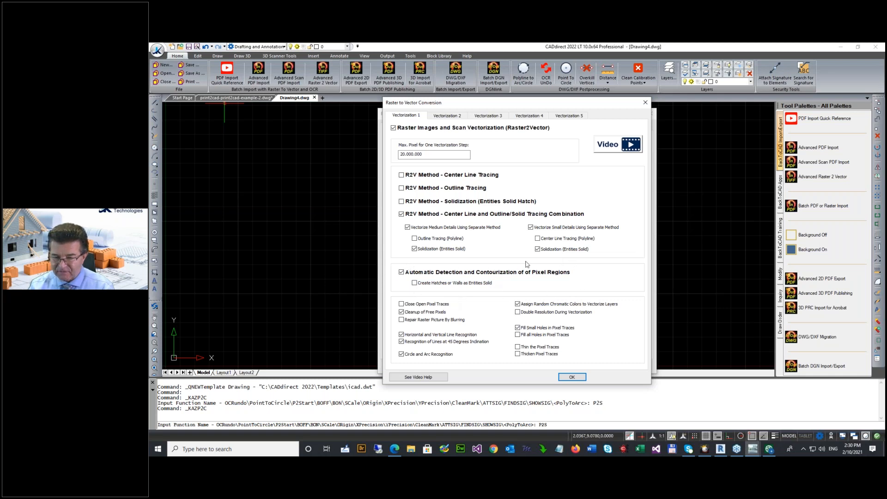
pyautogui.click(572, 377)
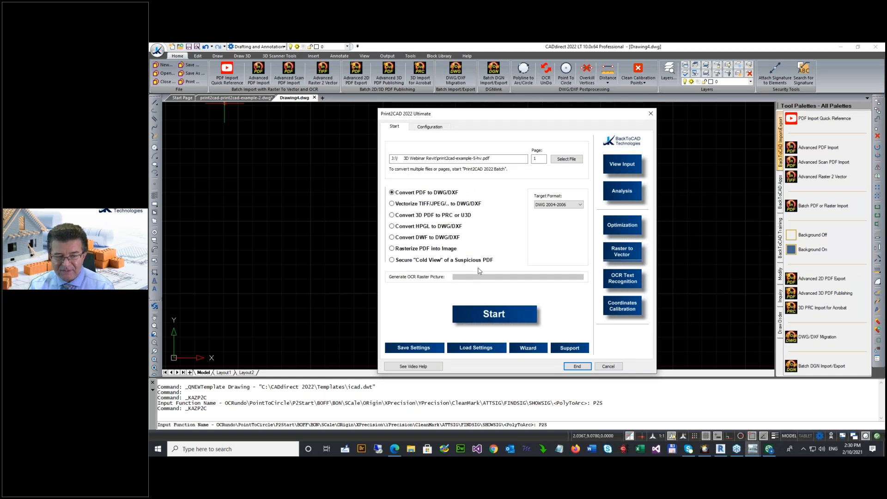
pyautogui.click(499, 313)
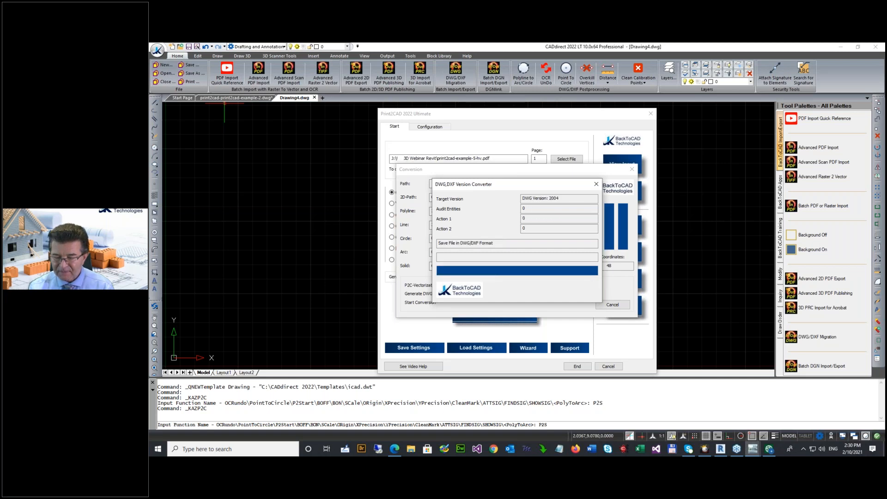
pyautogui.click(330, 353)
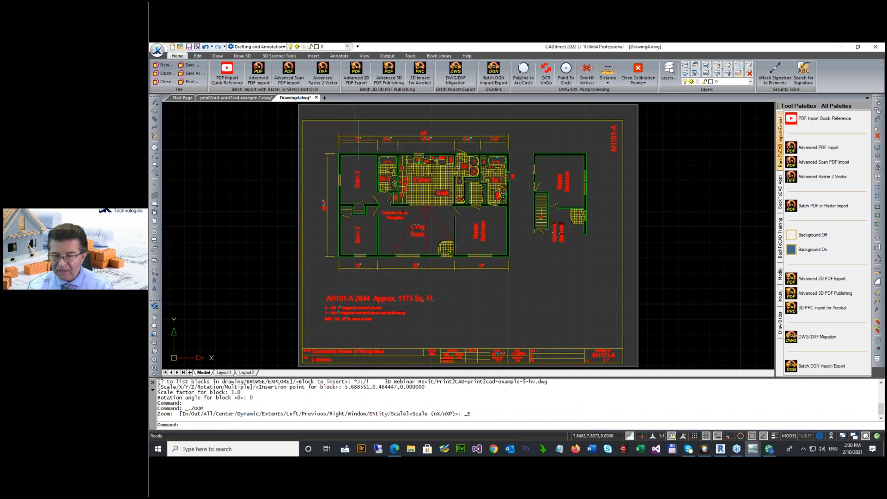
# Examine the vectorized walls and windows of Bdrm 3, Bdrm 2 and the Living Room.
pyautogui.scroll(6, 333, 183)
pyautogui.scroll(2, 334, 183)
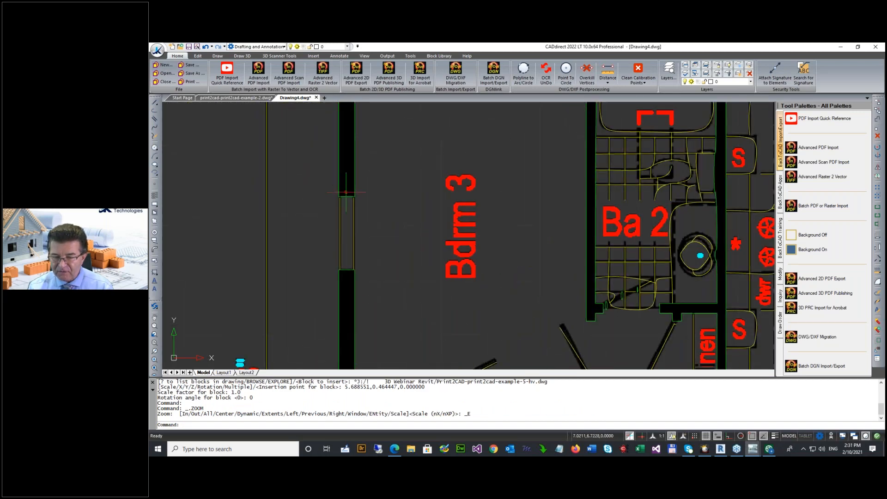
pyautogui.scroll(-4, 368, 187)
pyautogui.scroll(1, 367, 187)
pyautogui.scroll(6, 369, 192)
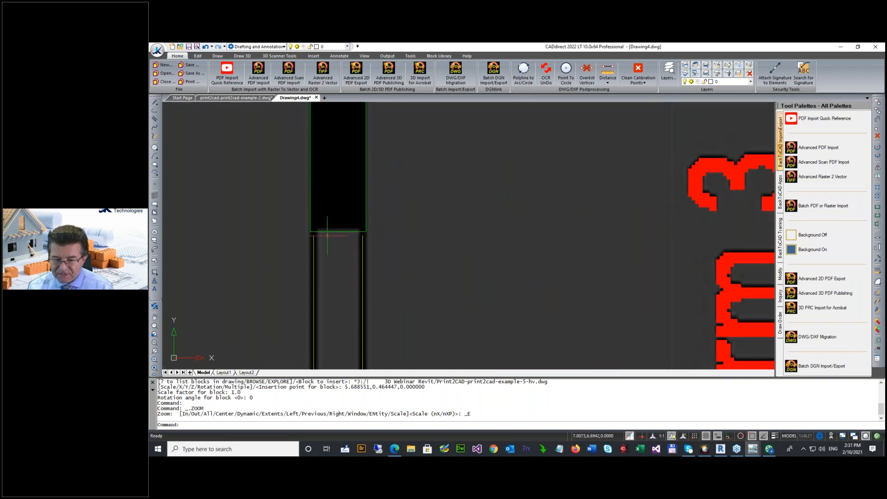
pyautogui.scroll(-4, 399, 193)
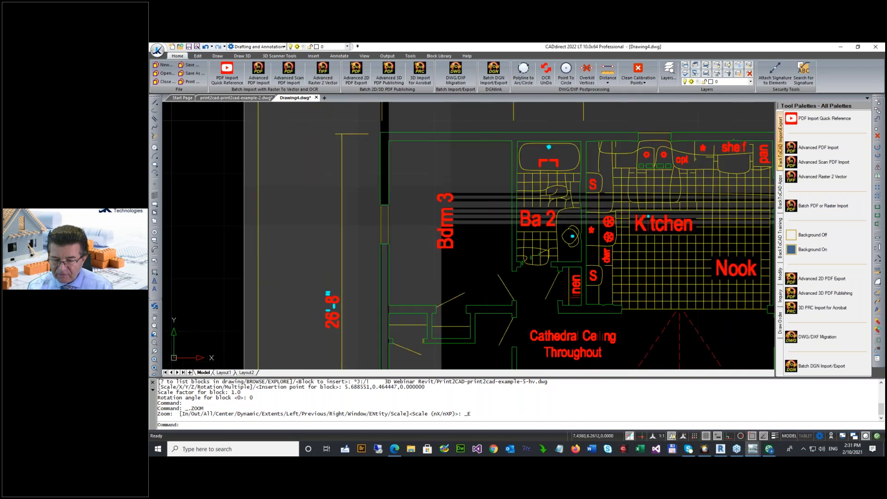
pyautogui.scroll(5, 200, 319)
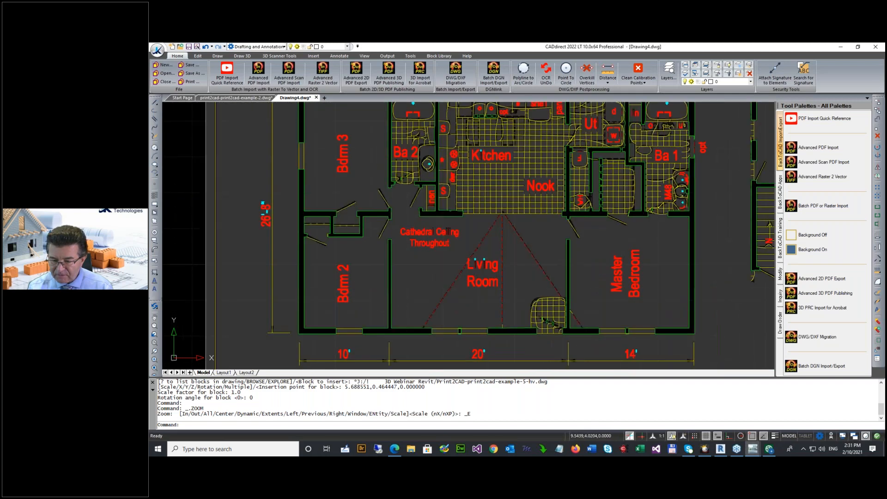
pyautogui.scroll(3, 200, 320)
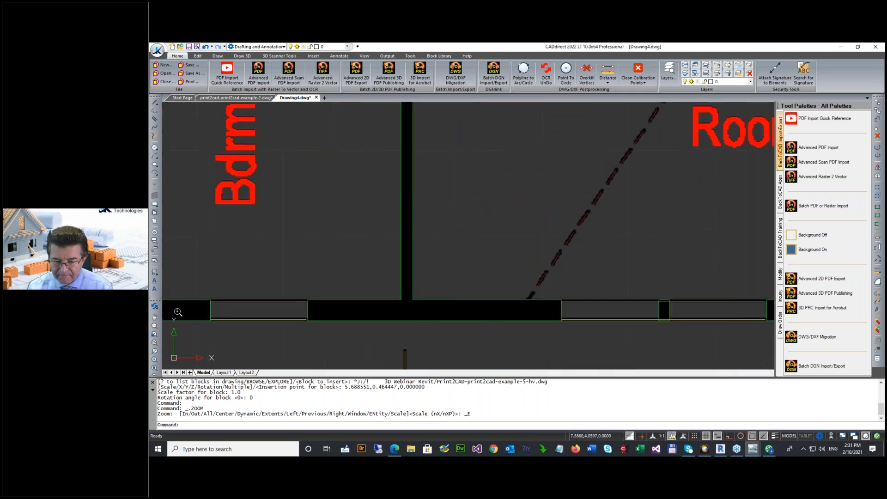
pyautogui.scroll(-6, 313, 297)
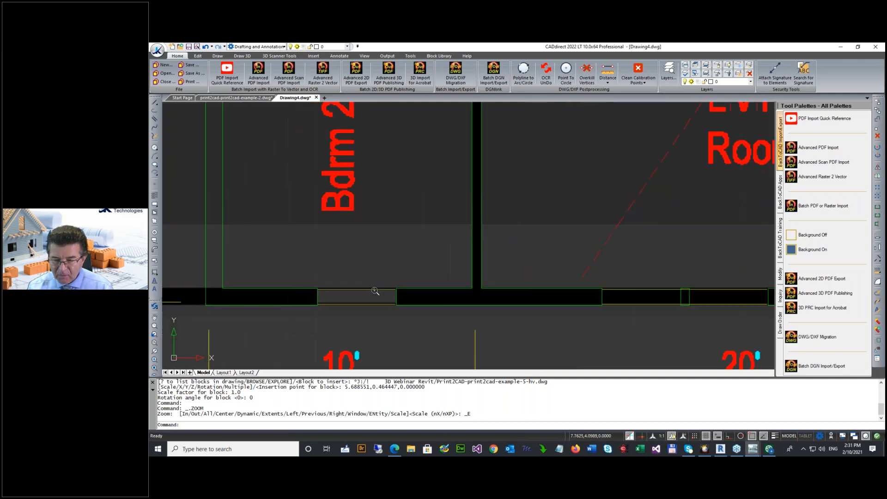
pyautogui.scroll(2, 378, 168)
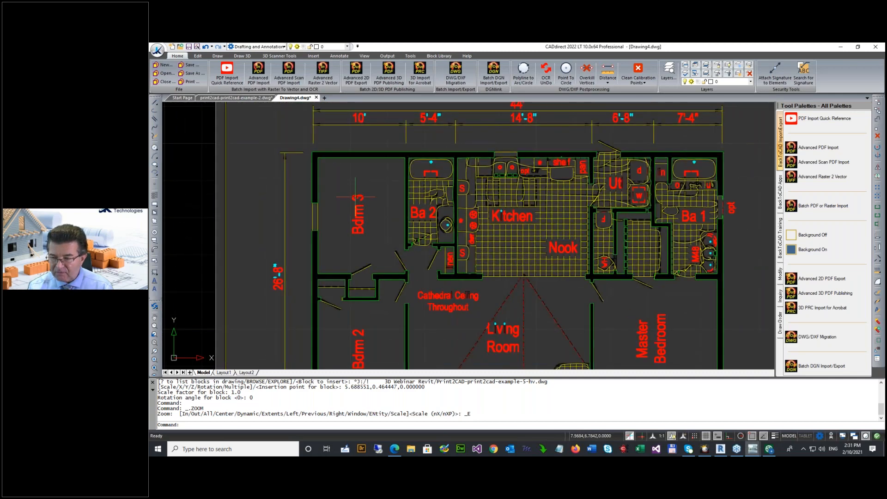
# Turn off the raster background behind the vectorized floor plan.
pyautogui.click(811, 234)
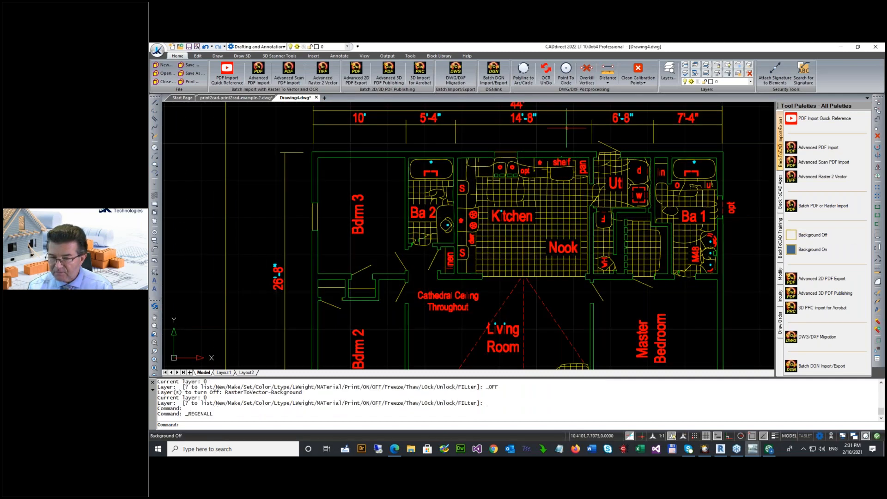
pyautogui.scroll(-5, 426, 144)
pyautogui.scroll(3, 468, 128)
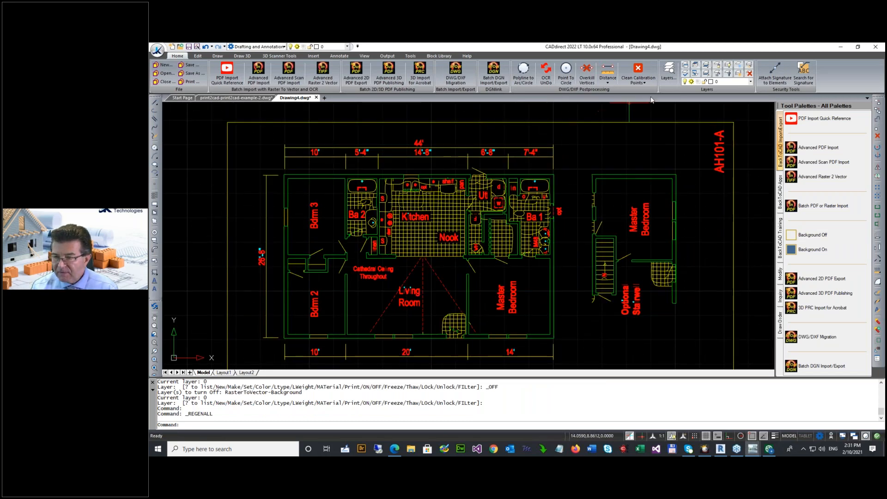
# Check the content of layers RasterToVector-0-1, 0-2 and 0-3 by switching them off and back on.
pyautogui.click(750, 81)
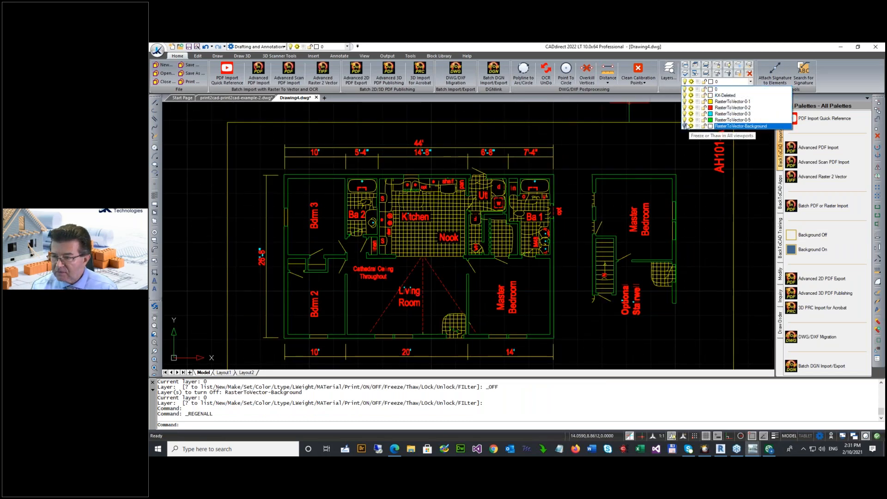
pyautogui.click(684, 102)
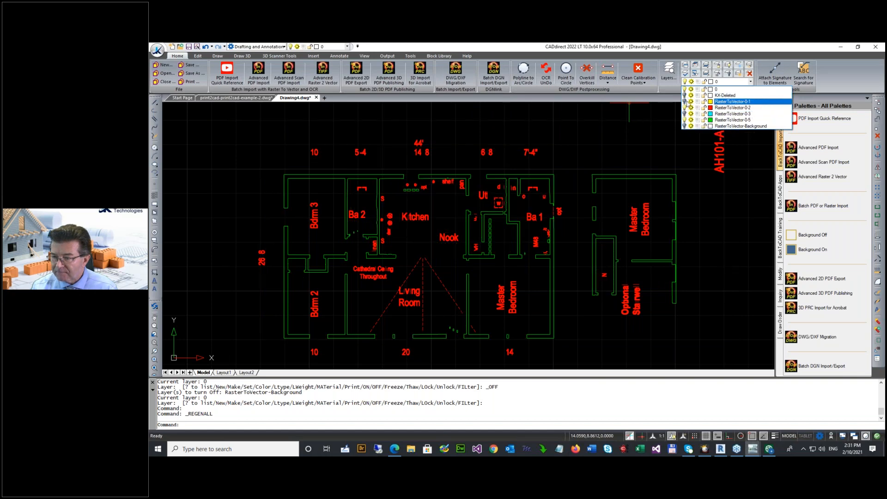
pyautogui.click(685, 108)
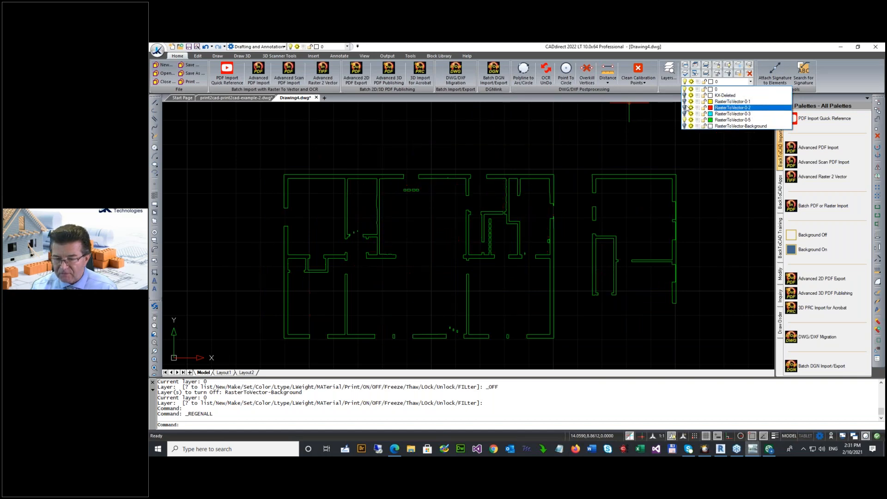
pyautogui.click(685, 107)
pyautogui.click(685, 101)
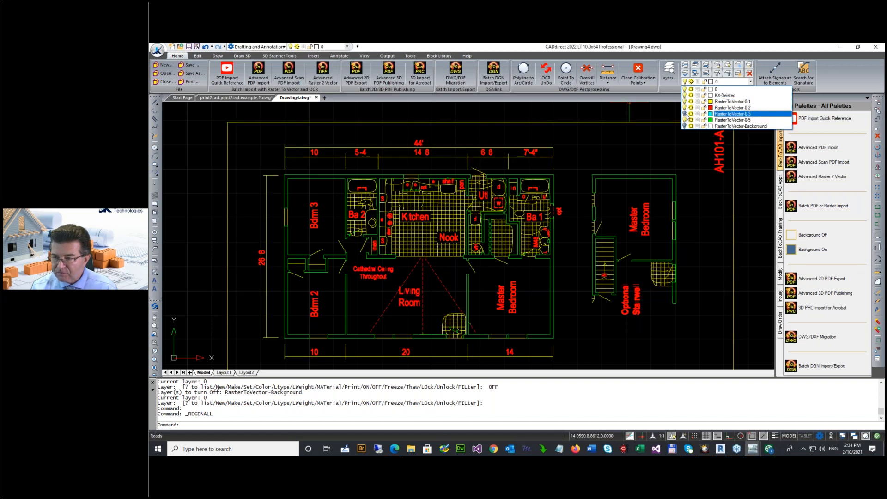
pyautogui.click(598, 197)
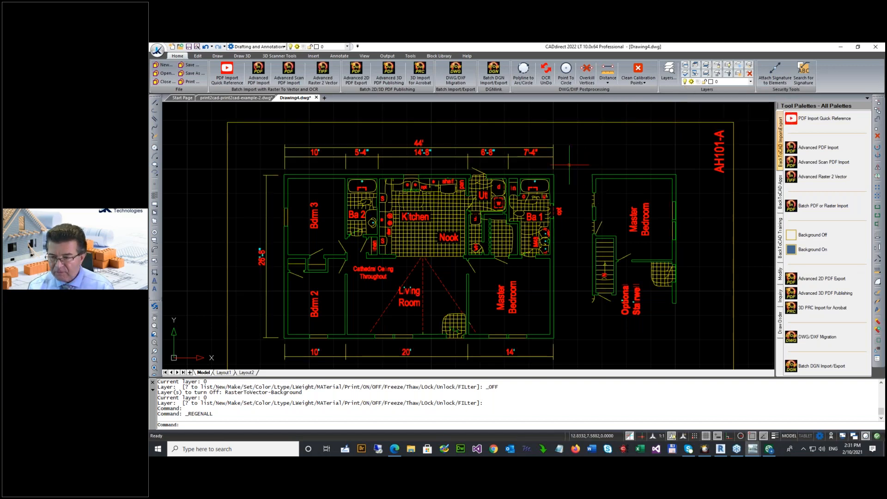
# Move the dimension lines and texts above, beside and below the main floor plan to layer RasterToVector-0-5.
pyautogui.click(570, 165)
pyautogui.click(287, 134)
pyautogui.click(303, 347)
pyautogui.click(250, 160)
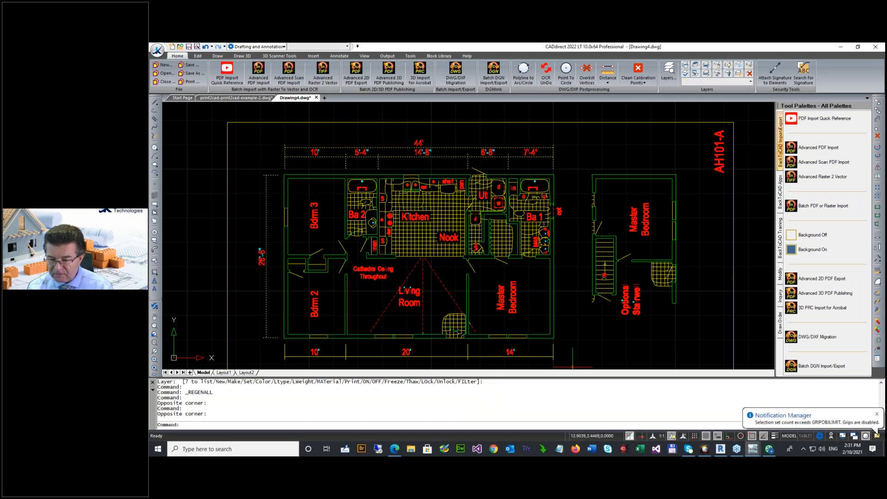
pyautogui.click(574, 368)
pyautogui.click(272, 350)
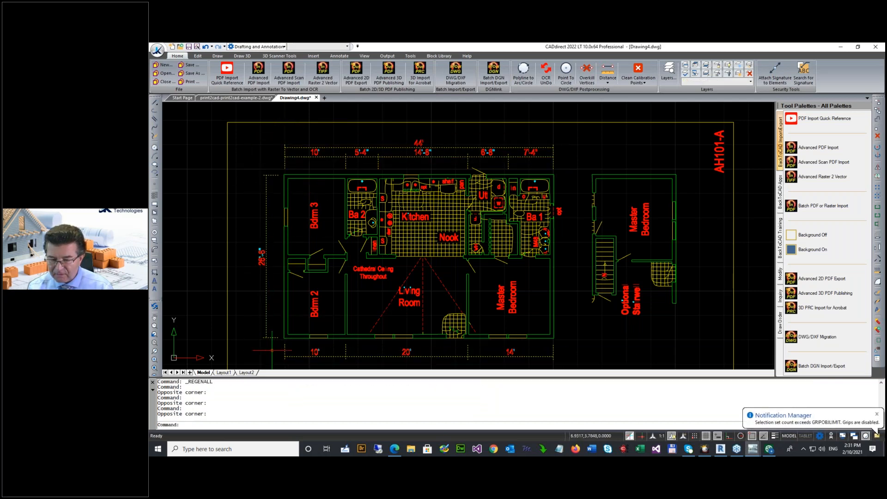
pyautogui.rightClick(318, 350)
pyautogui.click(341, 336)
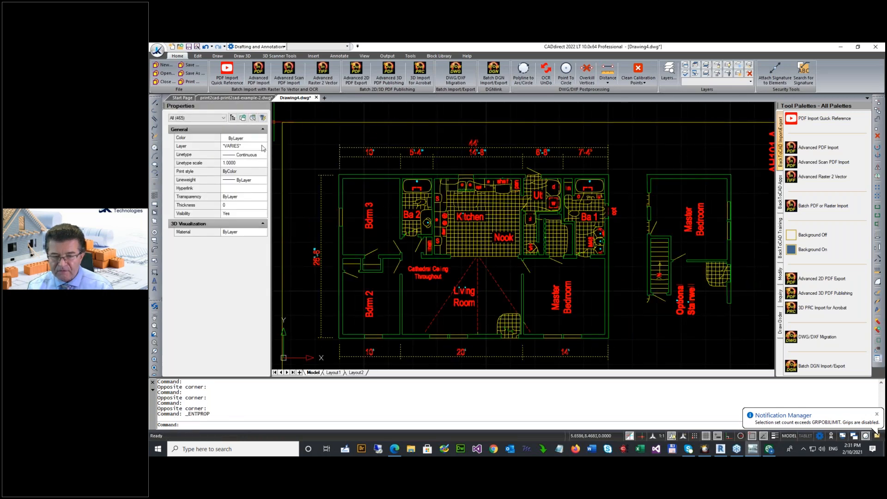
pyautogui.click(262, 147)
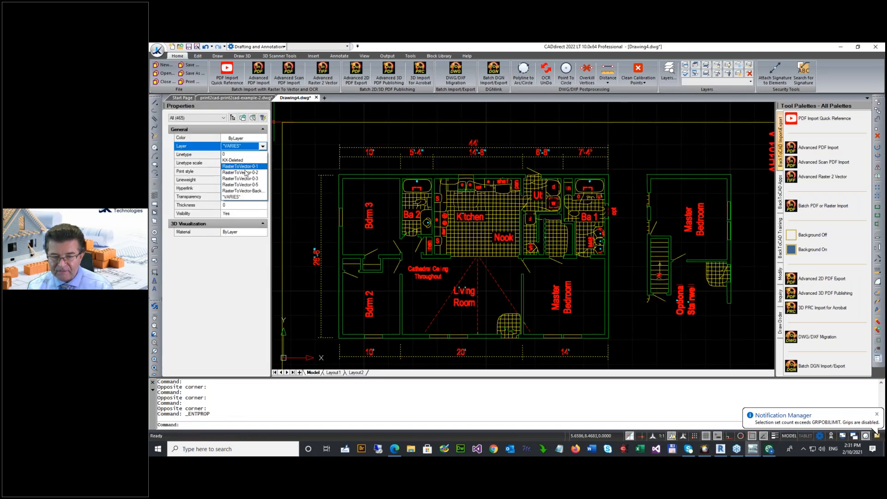
pyautogui.click(231, 153)
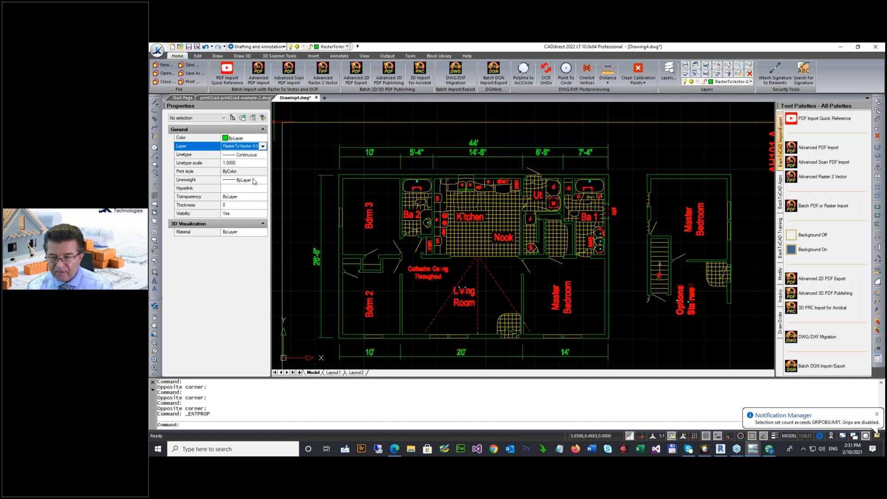
pyautogui.press('Escape')
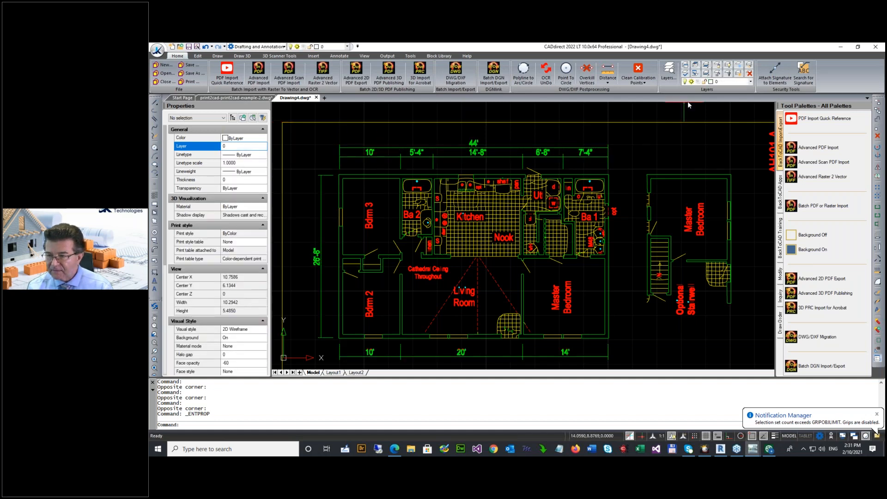
# Turn off layers RasterToVector-0-1 and RasterToVector-0-2.
pyautogui.click(749, 83)
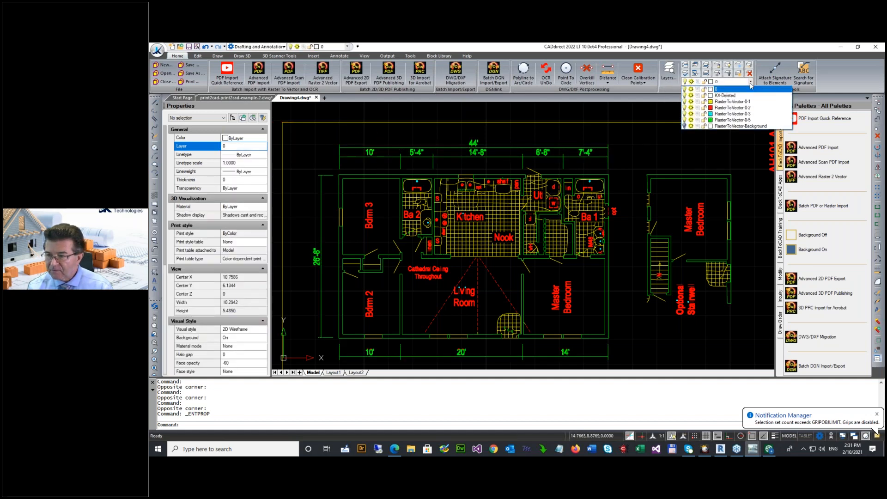
pyautogui.click(684, 102)
pyautogui.click(685, 107)
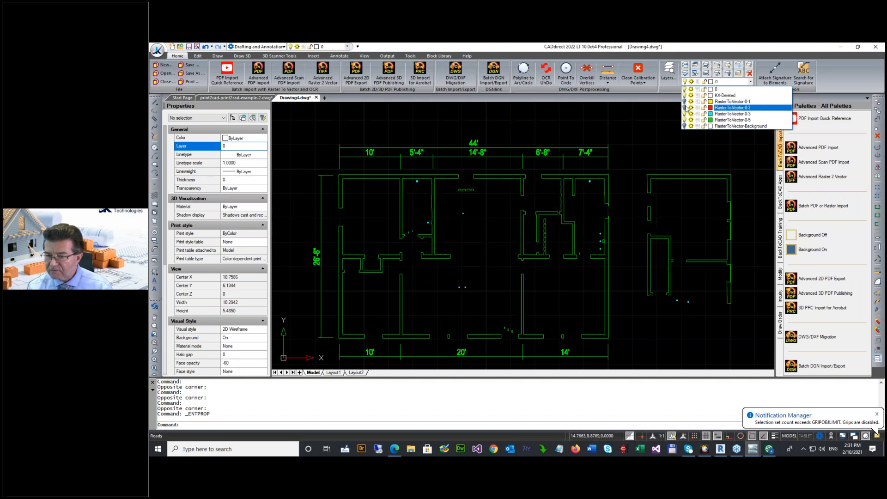
# Turn off layer RasterToVector-0-3.
pyautogui.click(684, 113)
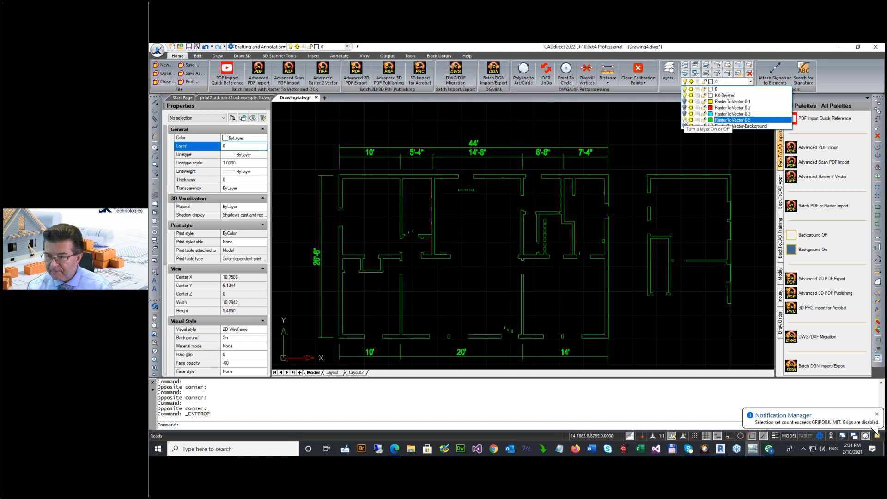
pyautogui.click(649, 154)
# Examine the remaining wall outlines and the dimension texts around the main floor plan.
pyautogui.scroll(-3, 477, 280)
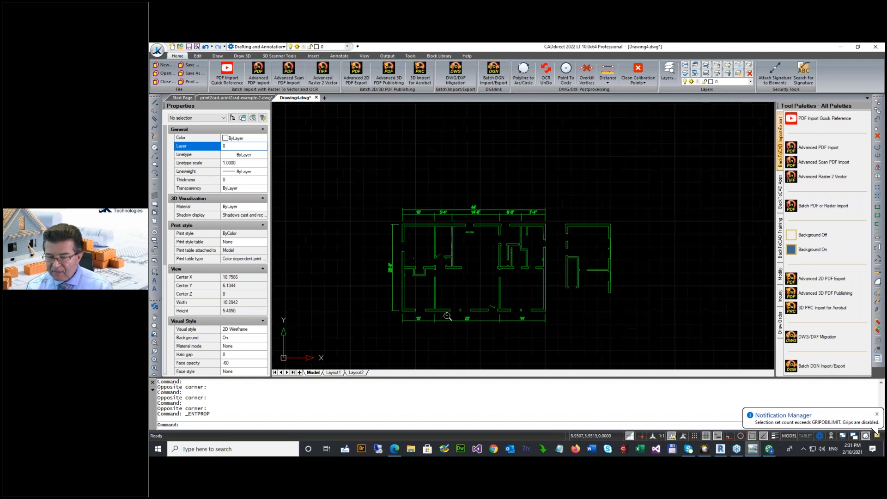
pyautogui.scroll(3, 449, 316)
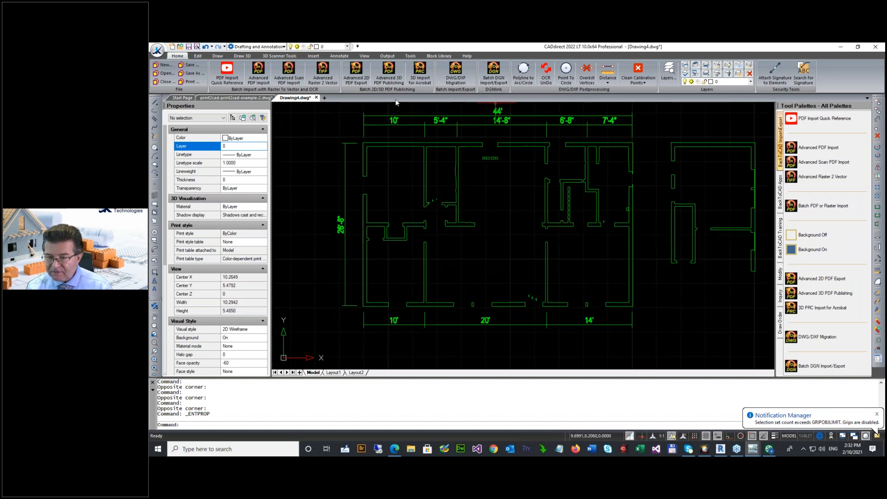
pyautogui.scroll(3, 394, 121)
pyautogui.scroll(5, 395, 142)
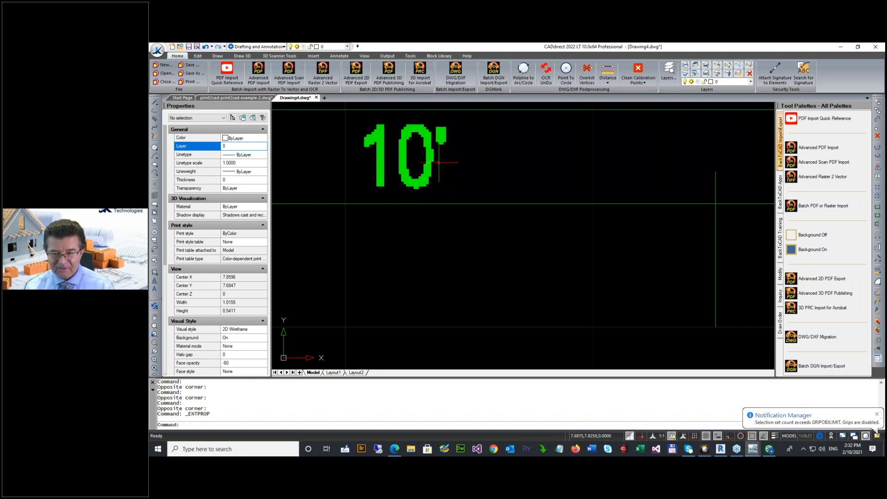
pyautogui.scroll(-5, 422, 192)
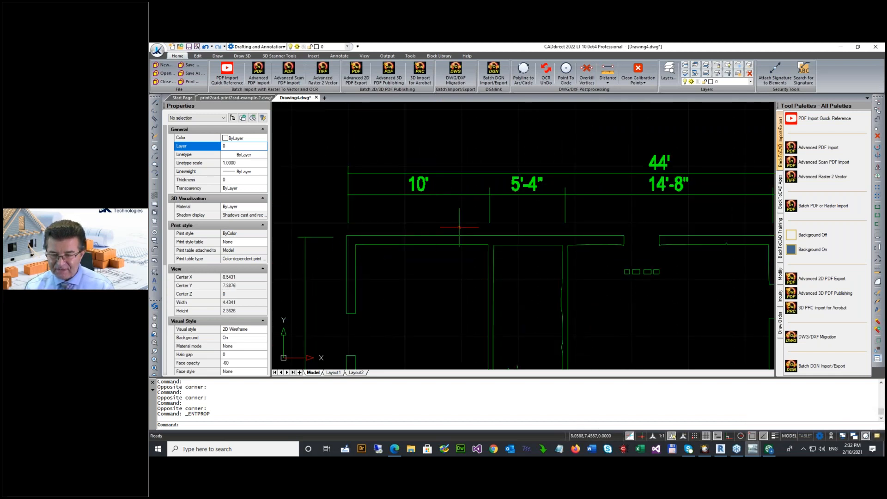
pyautogui.scroll(-5, 434, 234)
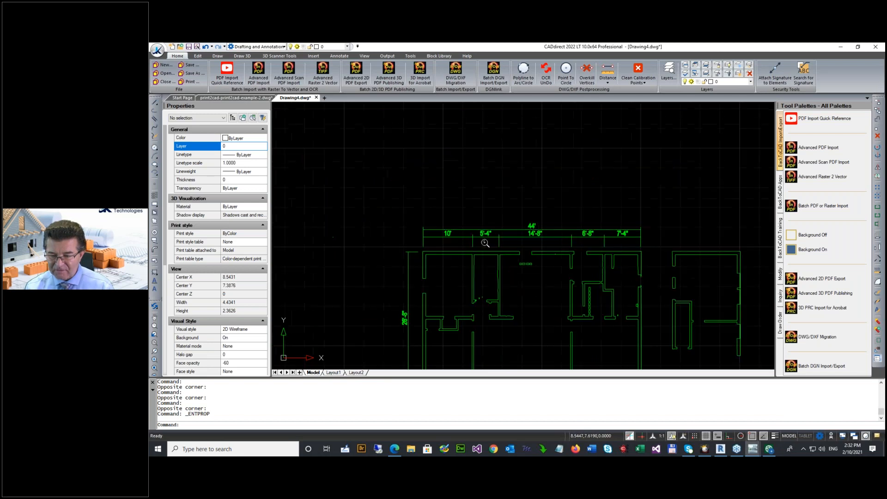
pyautogui.scroll(2, 476, 325)
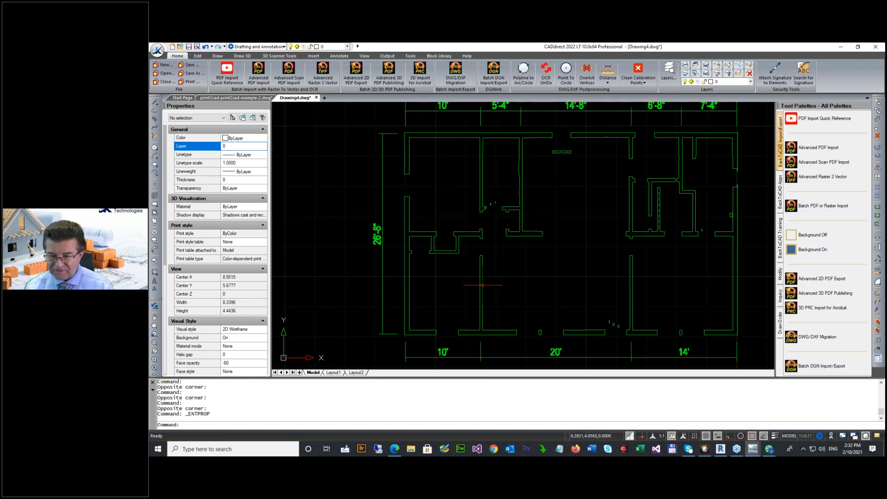
pyautogui.scroll(3, 425, 217)
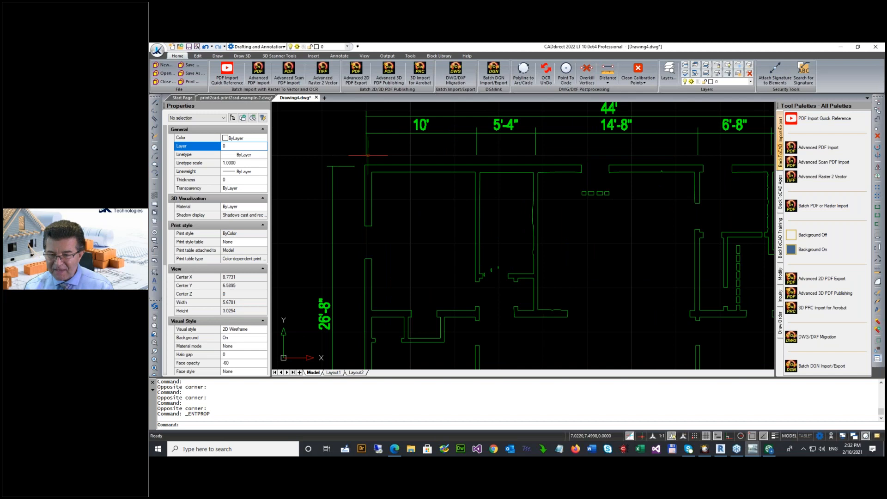
# Measure the distance between the extension lines of the upper 10' dimension and check it in the prompt history.
pyautogui.click(607, 73)
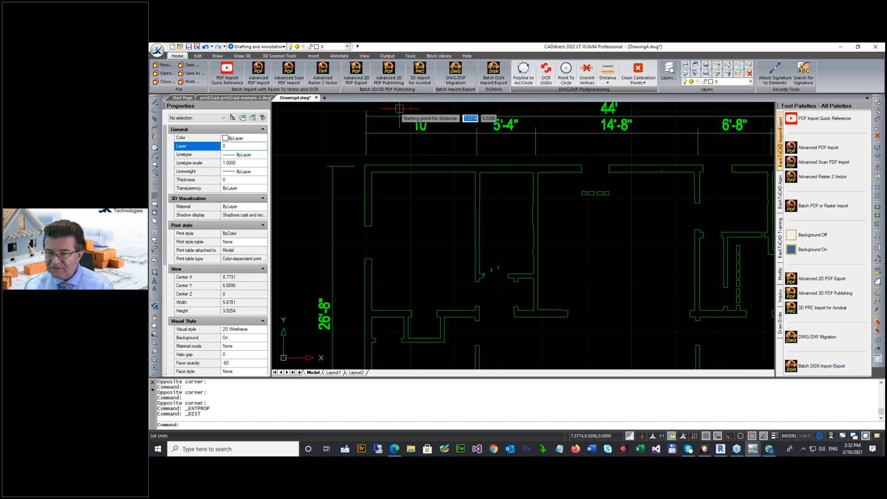
pyautogui.click(370, 163)
pyautogui.click(476, 155)
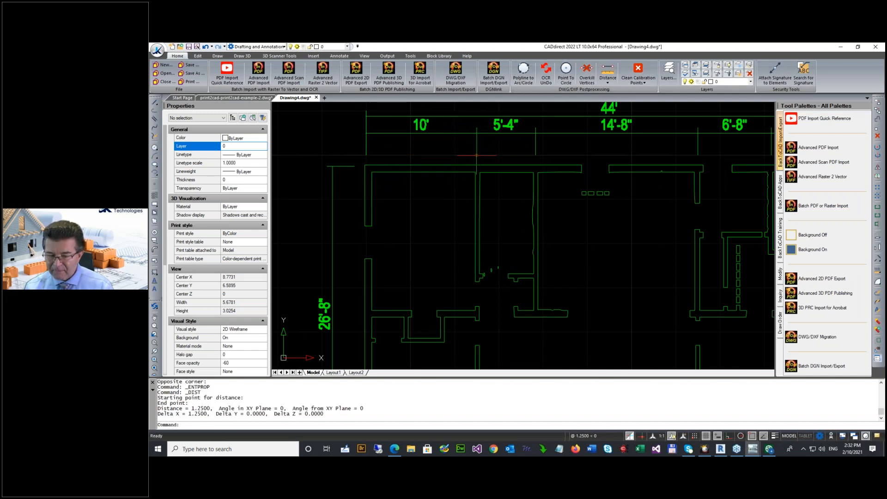
pyautogui.press('F2')
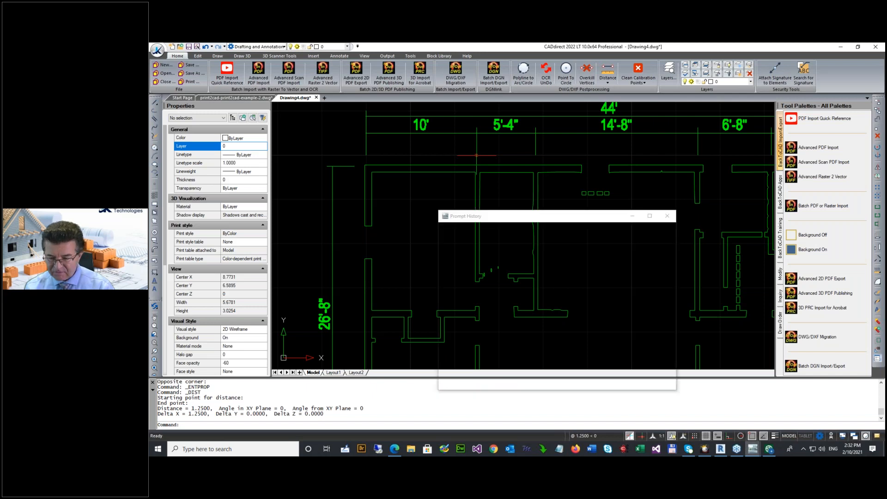
pyautogui.click(667, 216)
# Set the drawing's linear unit type to Architectural with Inches as the insertion scale.
pyautogui.click(607, 82)
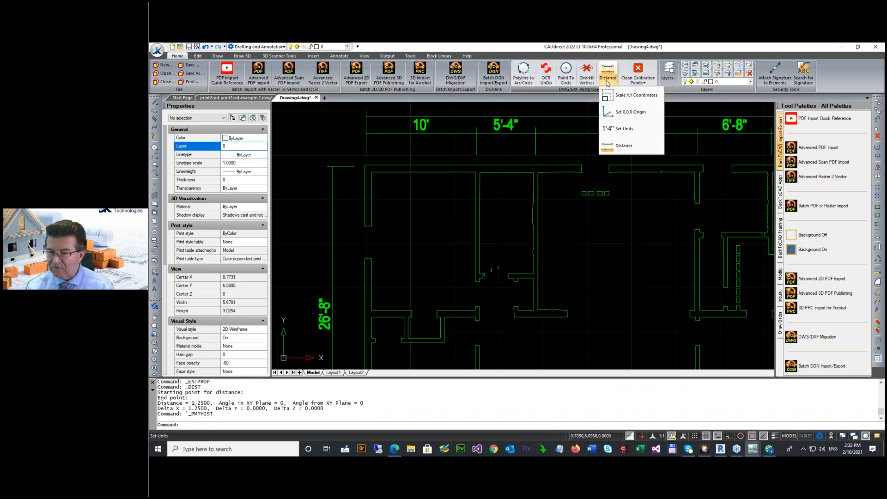
pyautogui.click(622, 129)
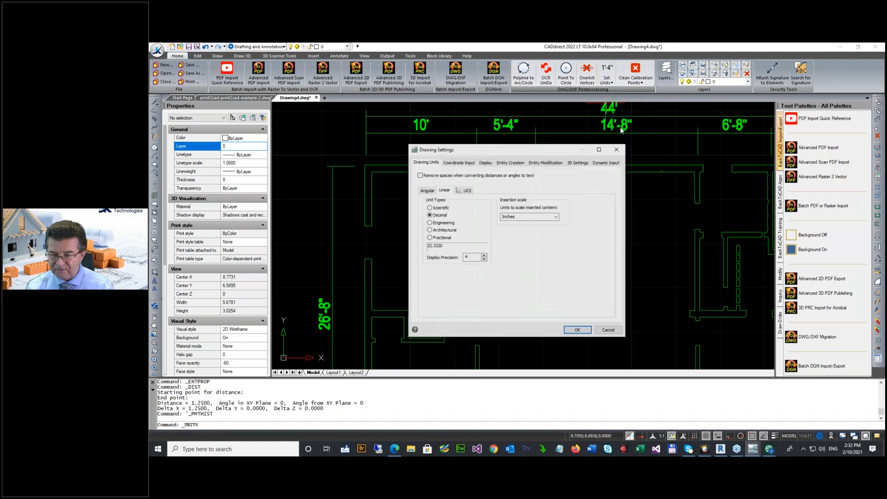
pyautogui.click(556, 217)
pyautogui.click(541, 225)
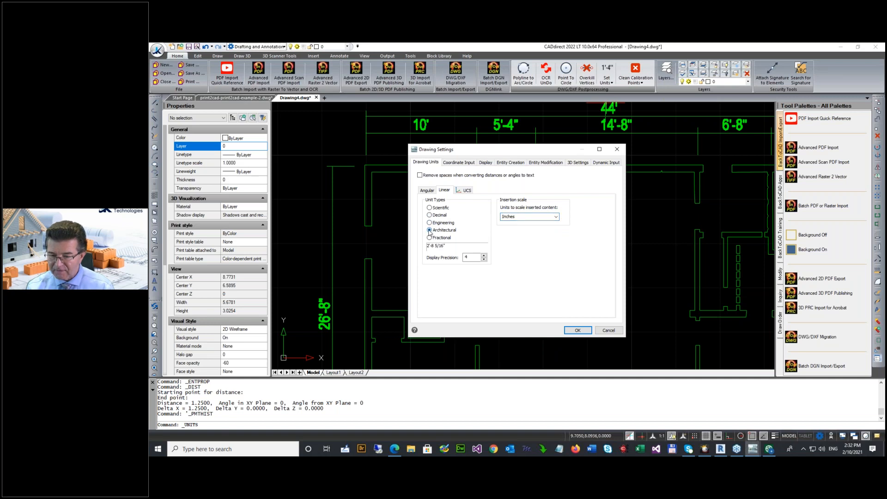
pyautogui.click(584, 331)
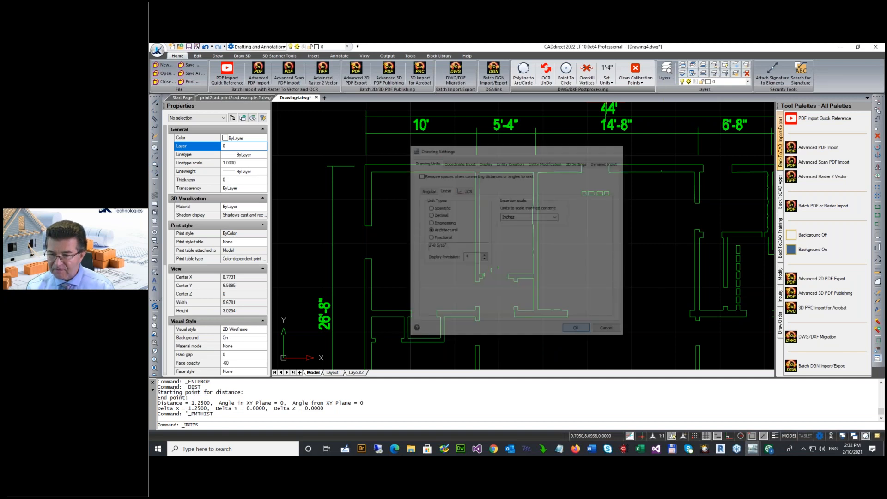
# Measure the upper 10' dimension again in architectural units and review the reading in the prompt history.
pyautogui.click(606, 79)
pyautogui.click(623, 146)
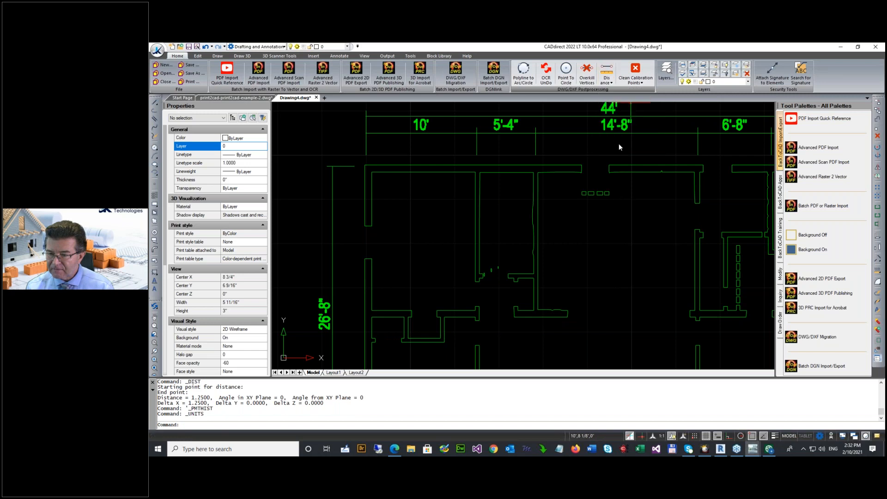
pyautogui.click(370, 154)
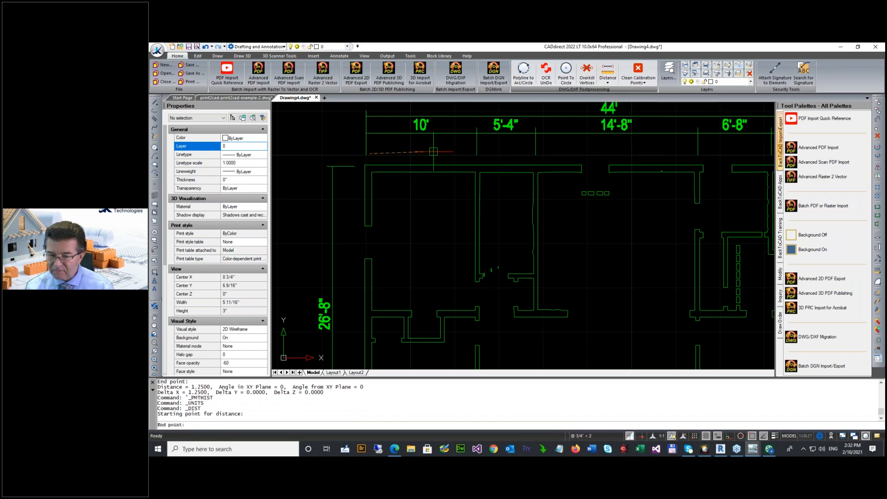
pyautogui.press('Escape')
pyautogui.press('Return')
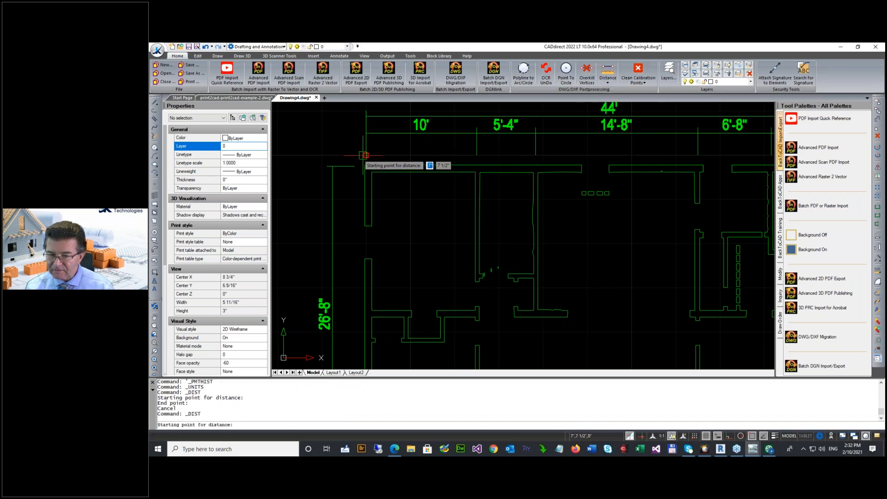
pyautogui.click(366, 155)
pyautogui.click(476, 156)
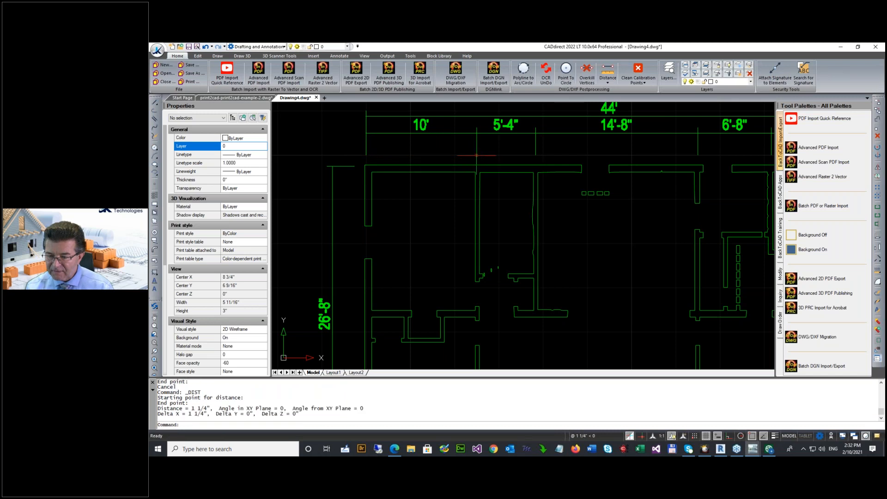
pyautogui.press('F2')
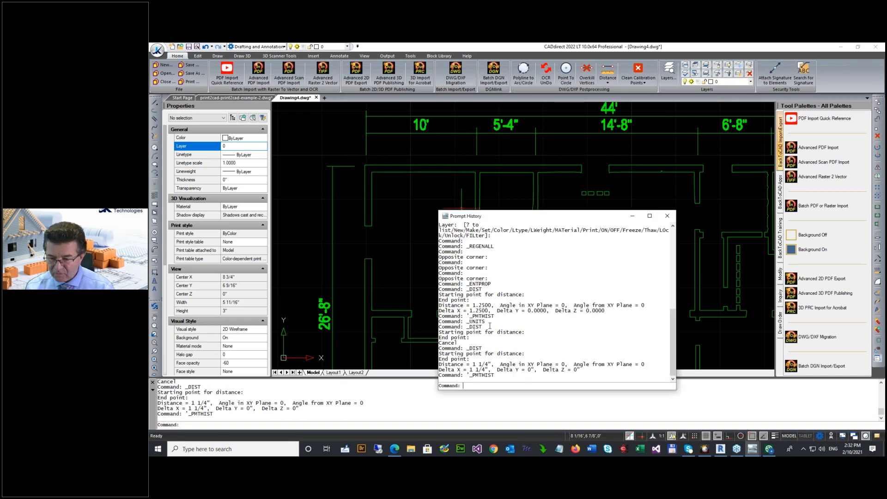
pyautogui.click(666, 216)
# Close the properties display and scale the drawing's X,Y coordinates, using the upper 10' dimension as reference with a correct distance of 10'.
pyautogui.click(266, 105)
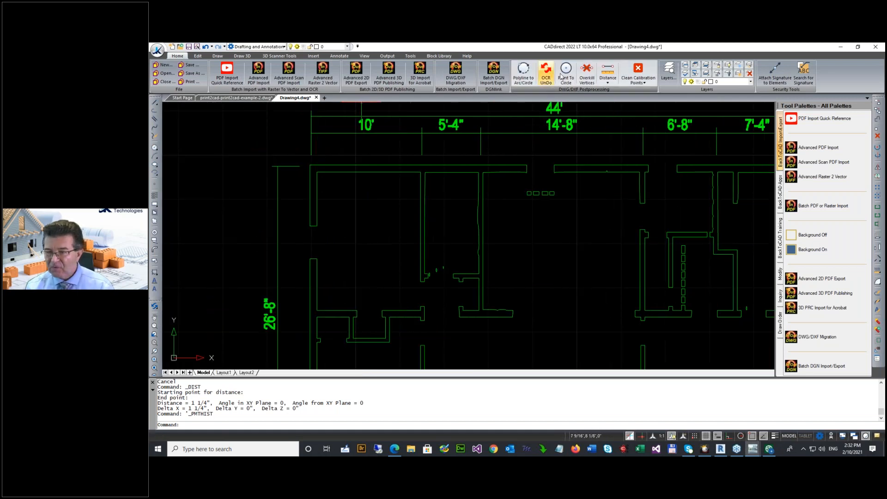
pyautogui.click(608, 71)
pyautogui.click(609, 80)
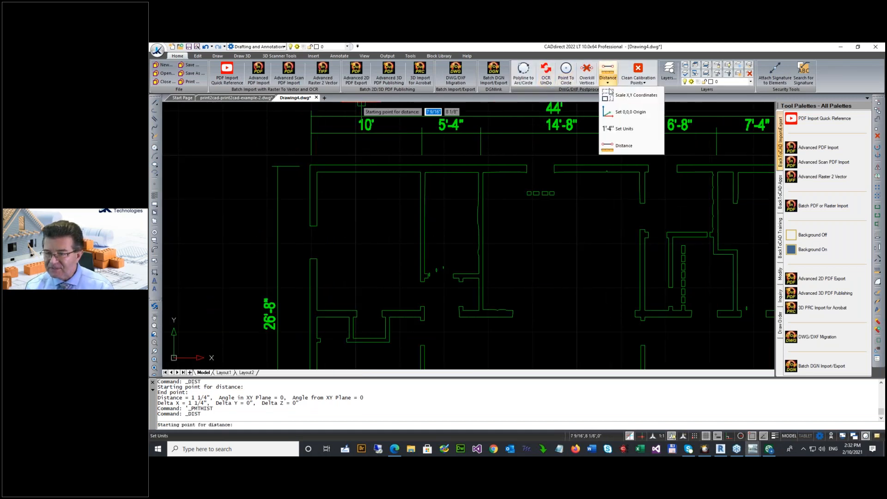
pyautogui.click(622, 91)
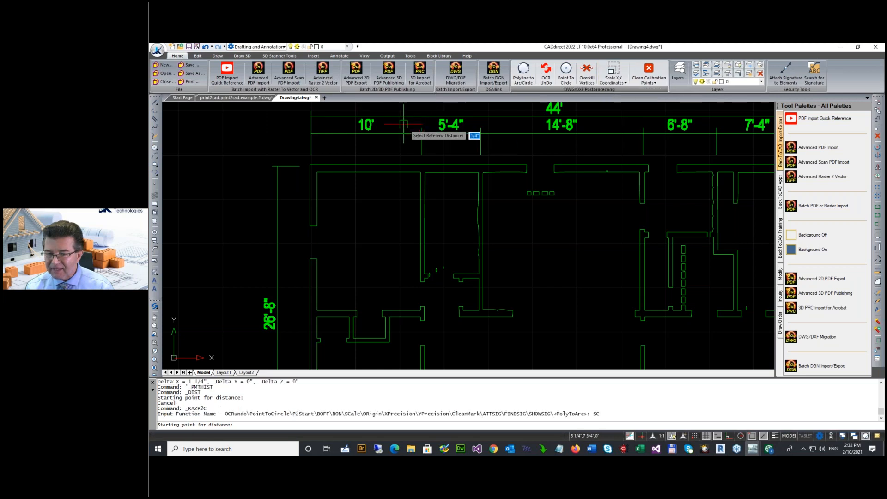
pyautogui.click(311, 156)
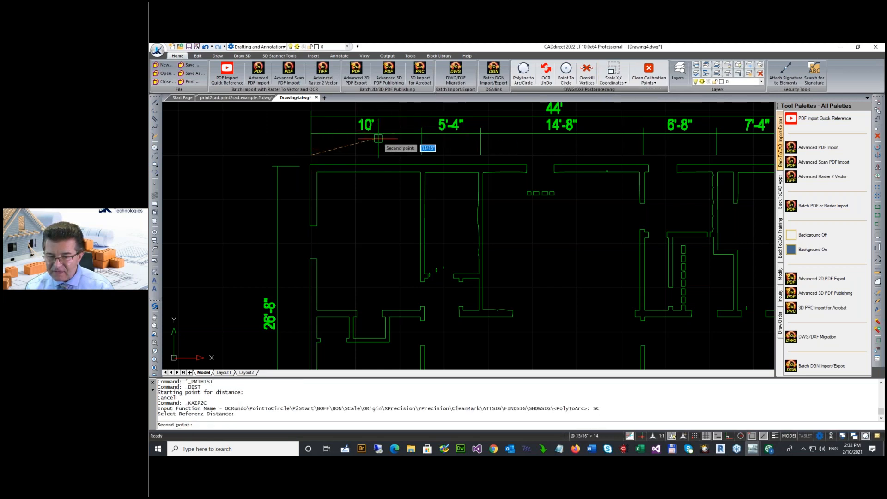
pyautogui.click(422, 155)
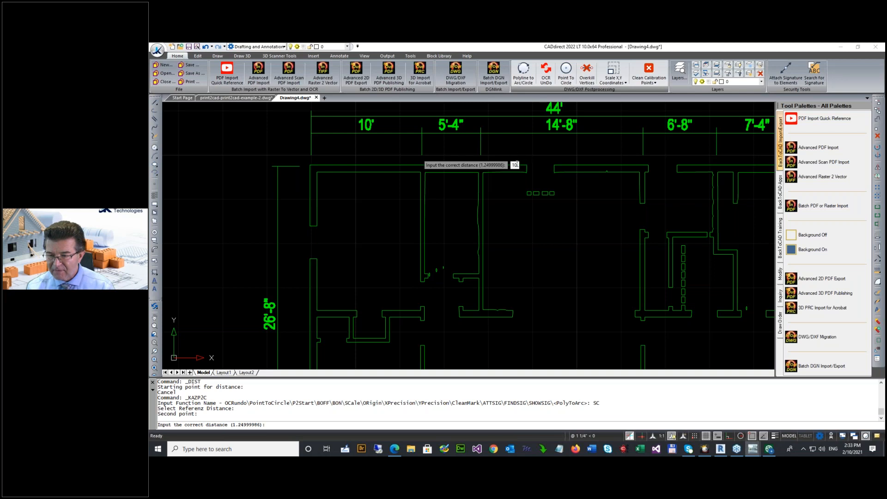
pyautogui.press('Return')
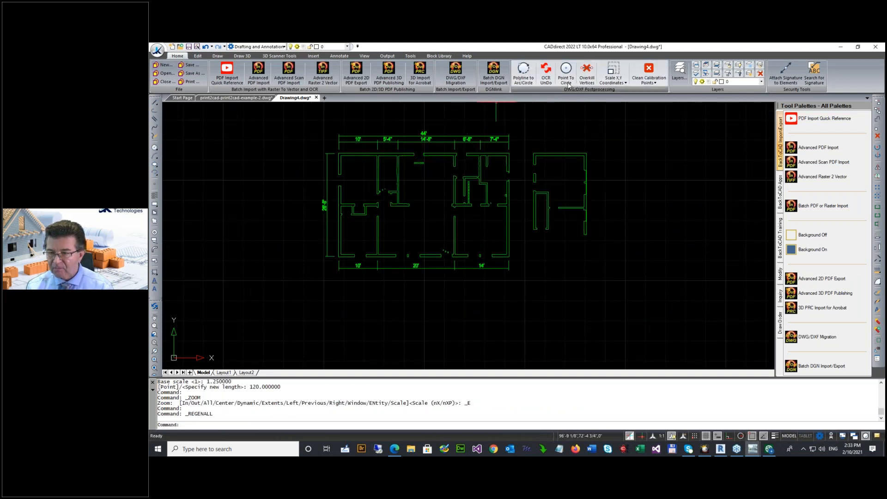
# Verify the scaling by measuring between the extension lines of the upper 10' dimension and reading the prompt history.
pyautogui.click(607, 82)
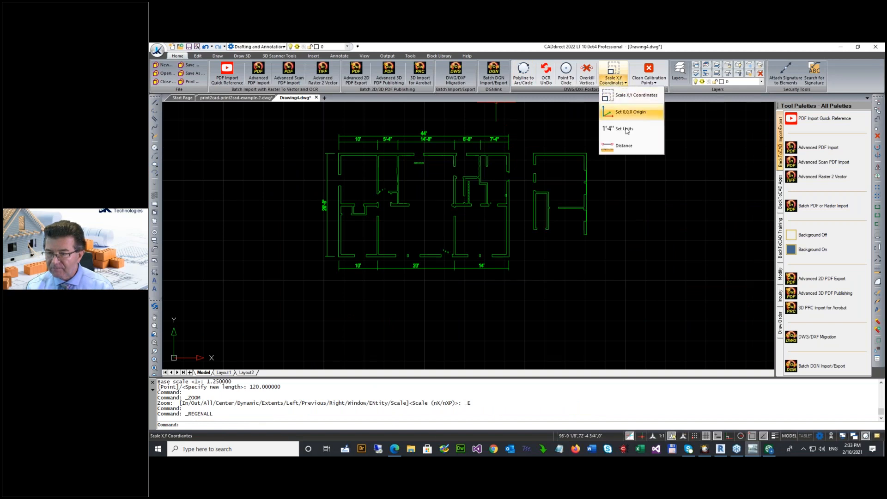
pyautogui.click(627, 146)
pyautogui.scroll(4, 356, 129)
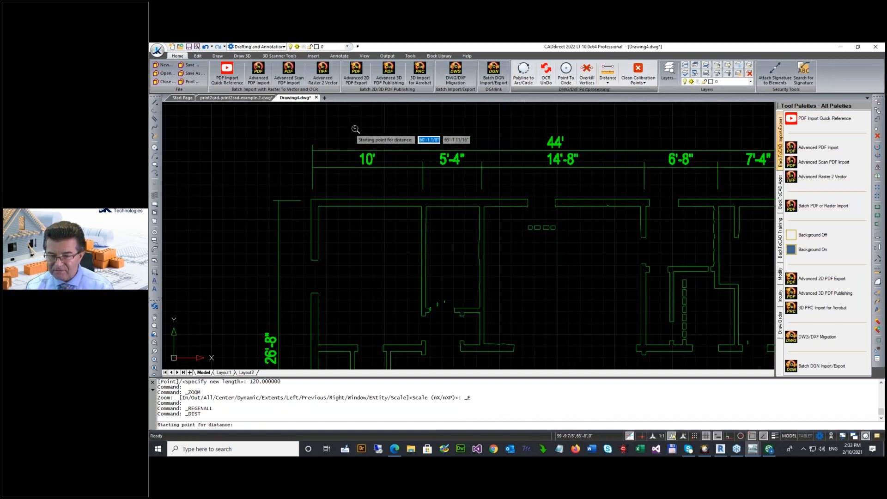
pyautogui.click(312, 189)
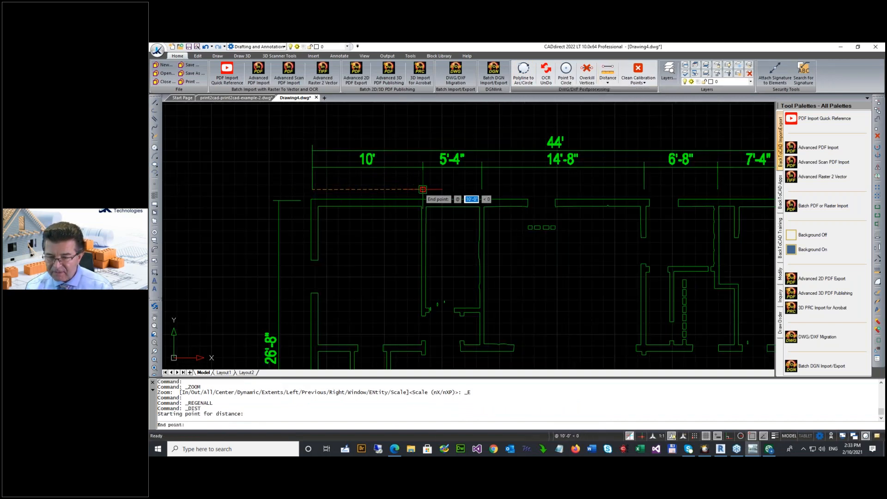
pyautogui.click(423, 188)
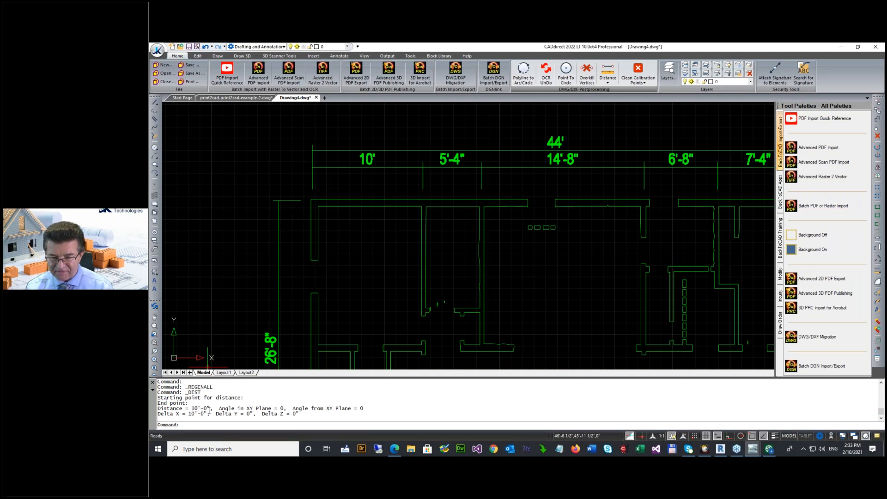
pyautogui.press('F2')
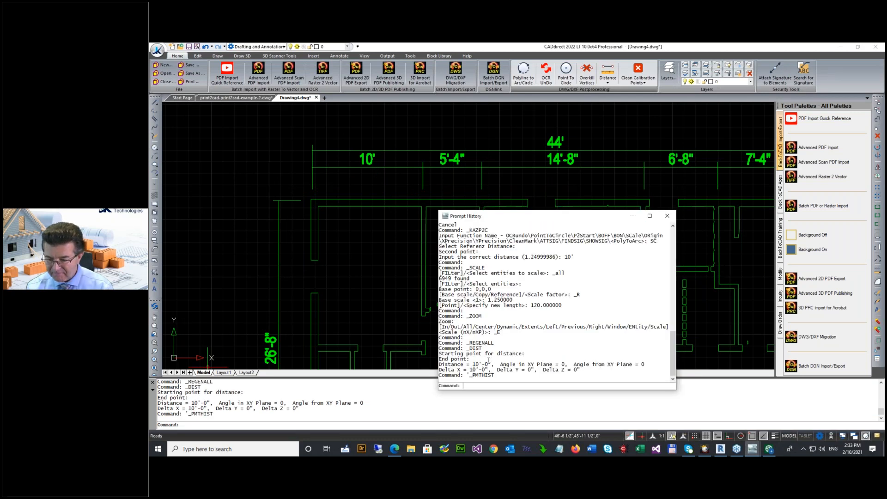
pyautogui.click(667, 215)
# Measure between the extension lines of the 5'-4" dimension and check the reading in the prompt history.
pyautogui.click(607, 70)
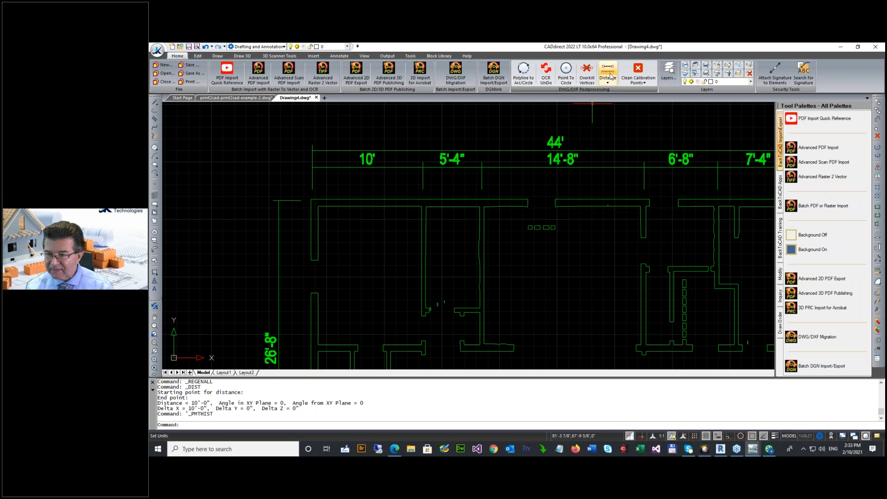
pyautogui.click(423, 189)
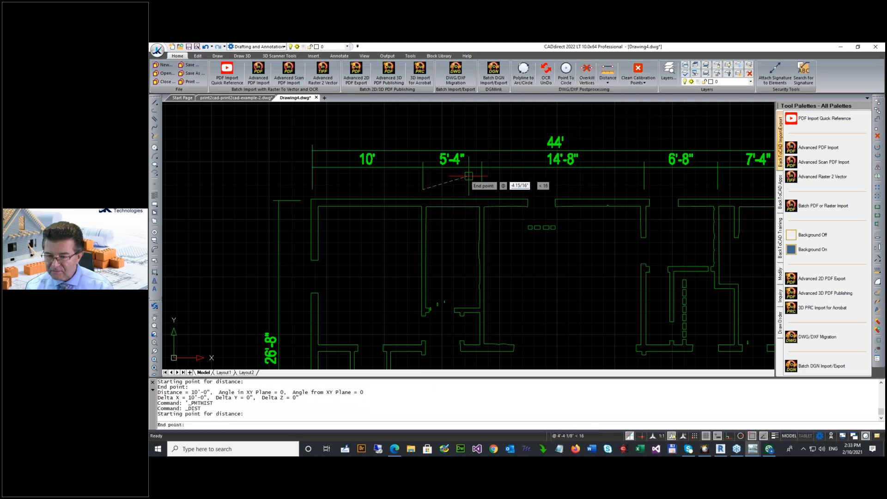
pyautogui.click(483, 188)
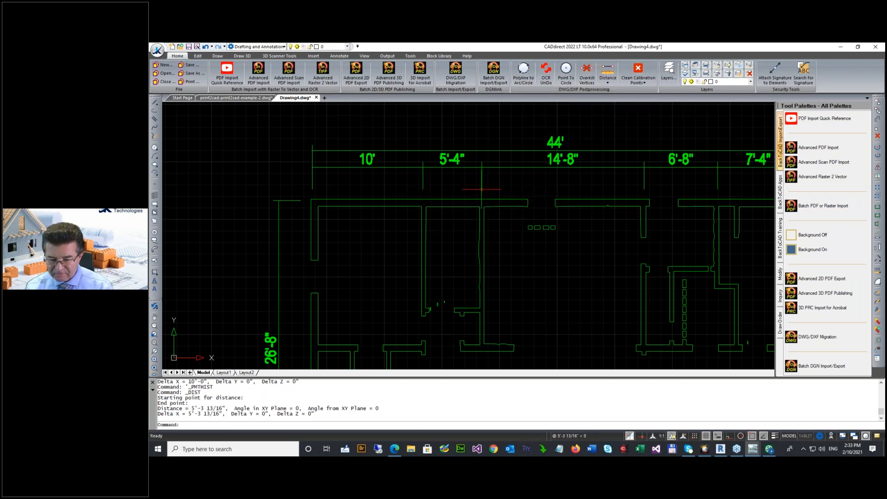
pyautogui.press('F2')
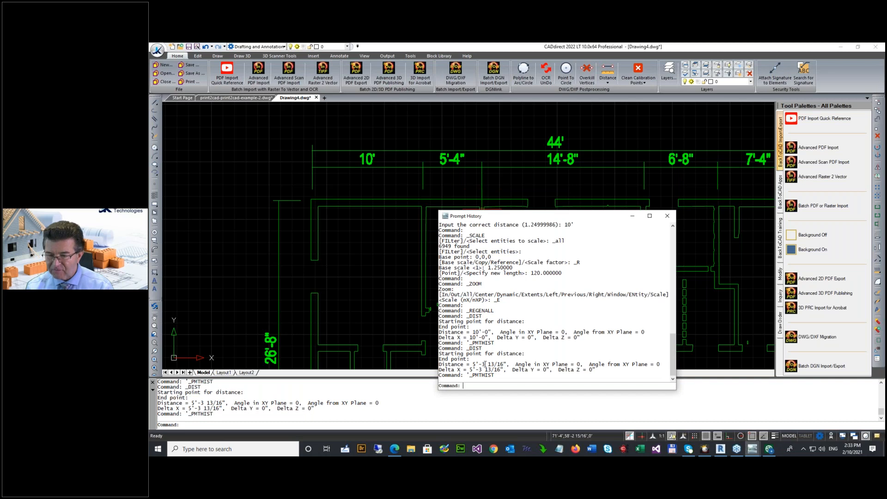
# Close the prompt history and look over the floor plan's upper dimensions.
pyautogui.press('Escape')
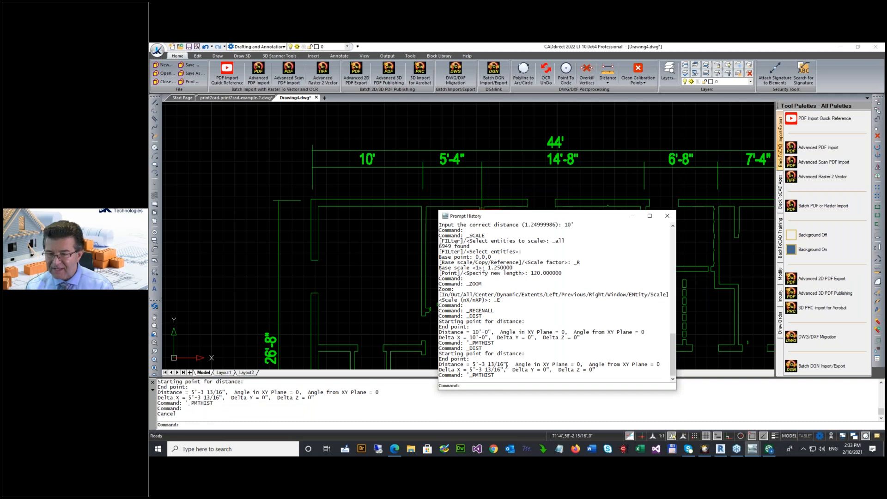
pyautogui.press('F2')
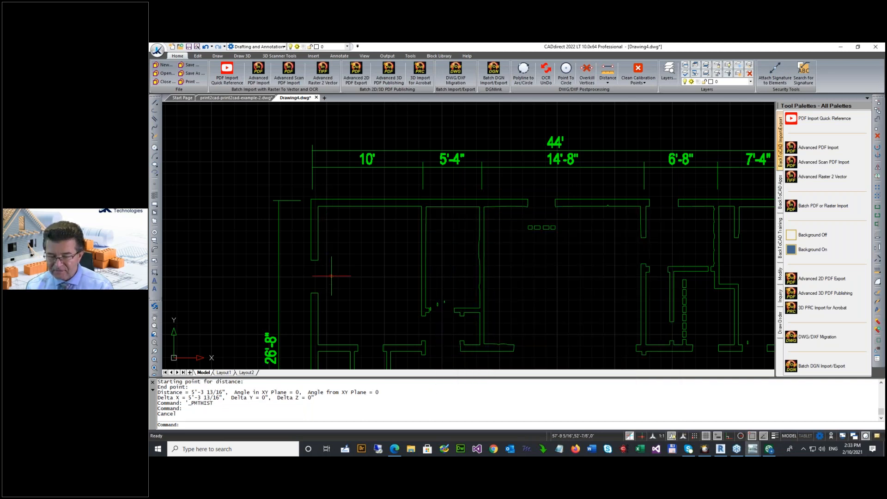
pyautogui.scroll(-4, 386, 309)
pyautogui.scroll(2, 425, 324)
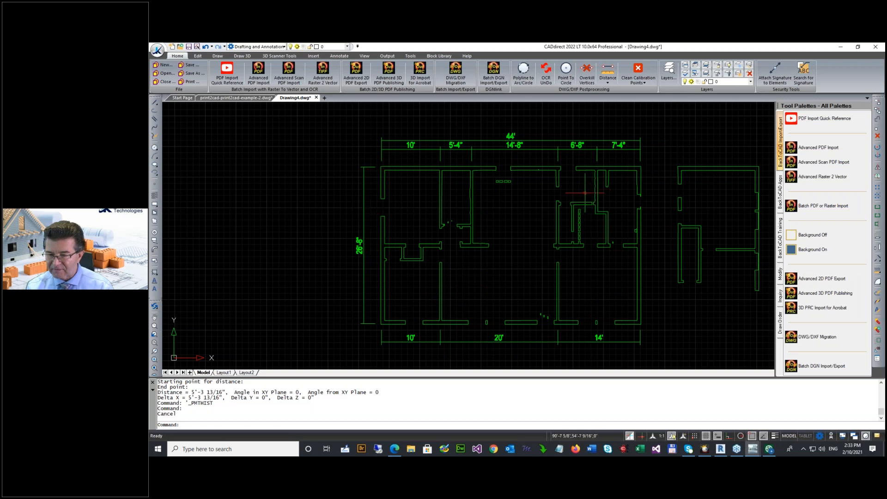
pyautogui.scroll(3, 527, 130)
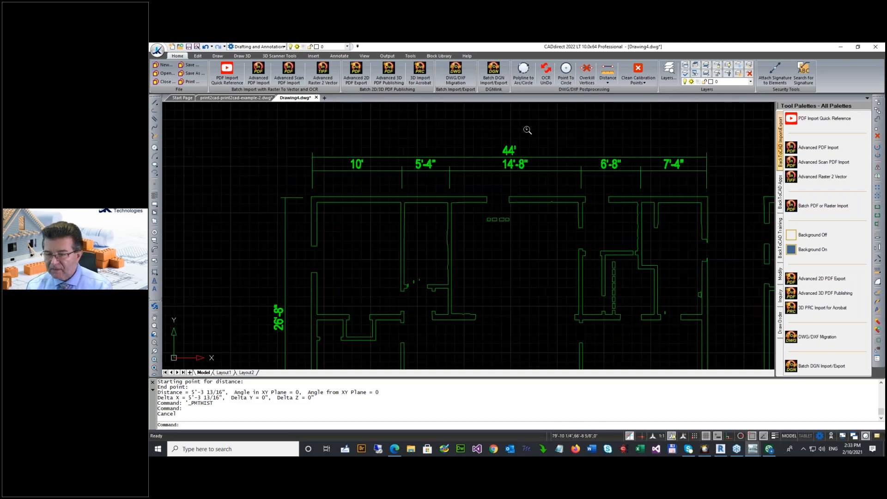
pyautogui.scroll(2, 603, 134)
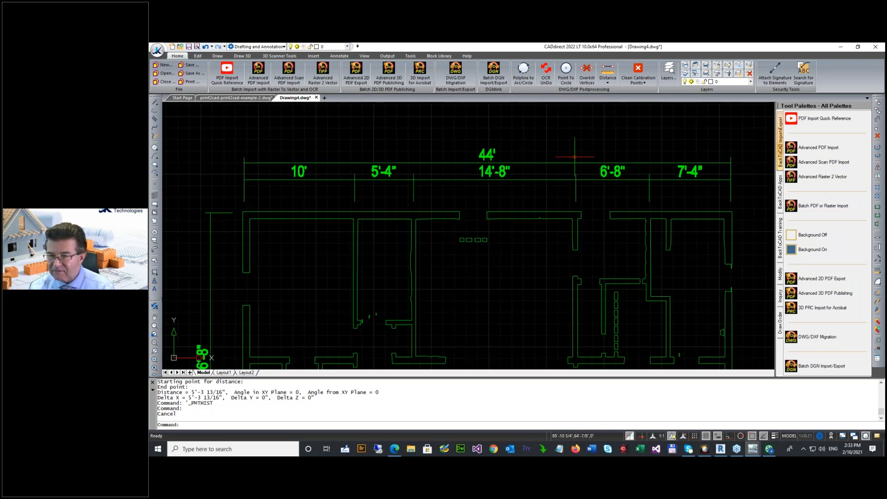
pyautogui.click(638, 79)
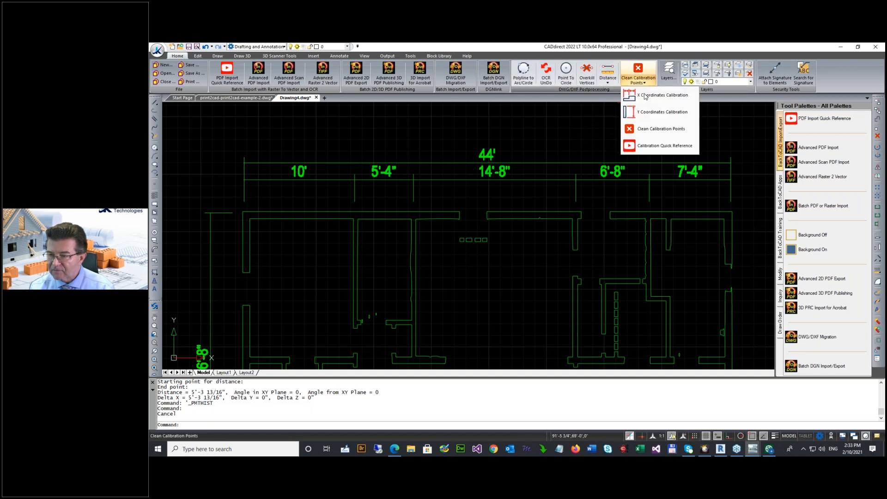
pyautogui.click(663, 95)
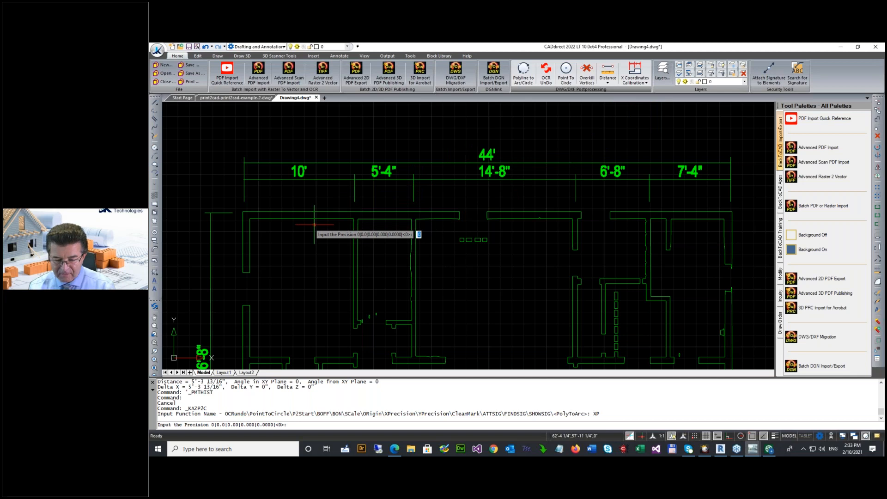
pyautogui.press('Return')
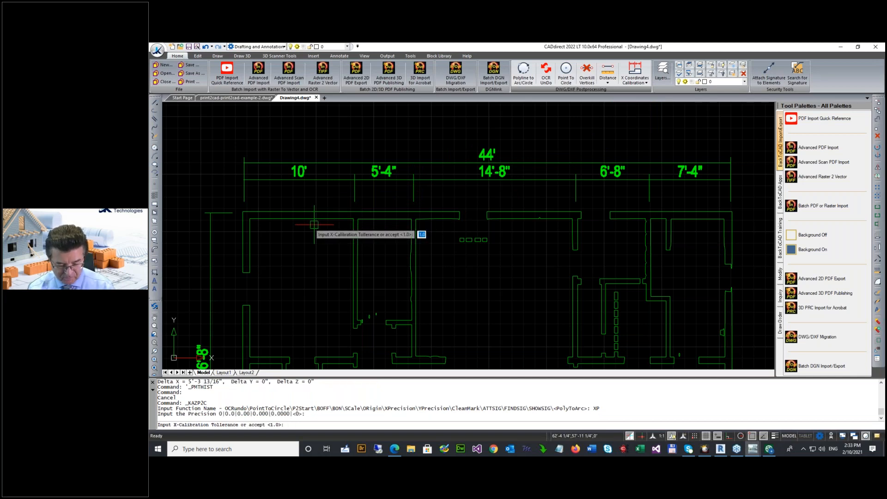
pyautogui.press('Return')
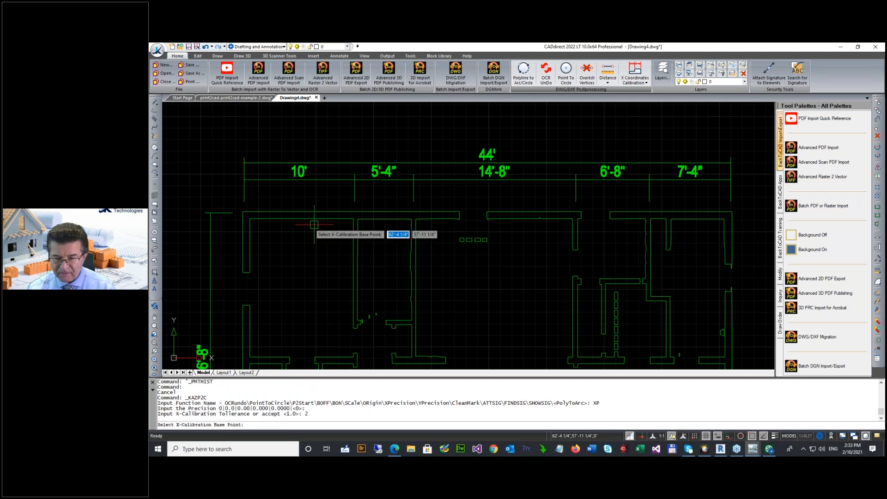
pyautogui.click(354, 202)
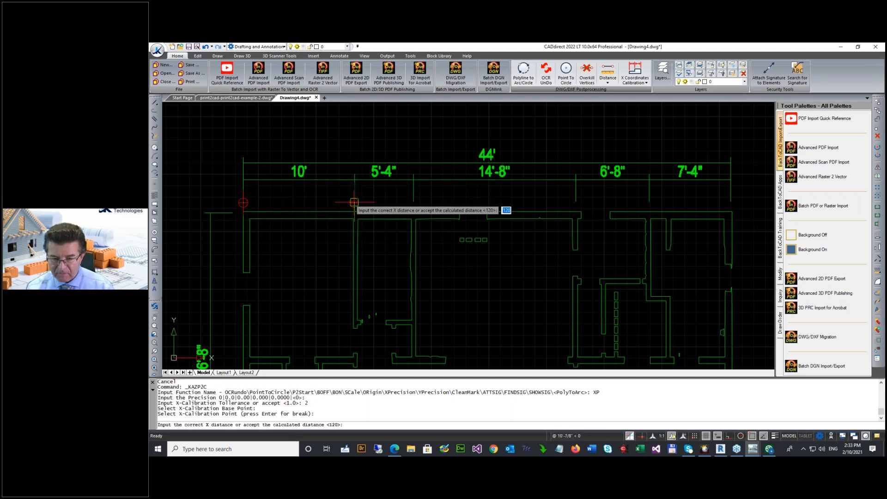
pyautogui.press('Escape')
pyautogui.press('Escape')
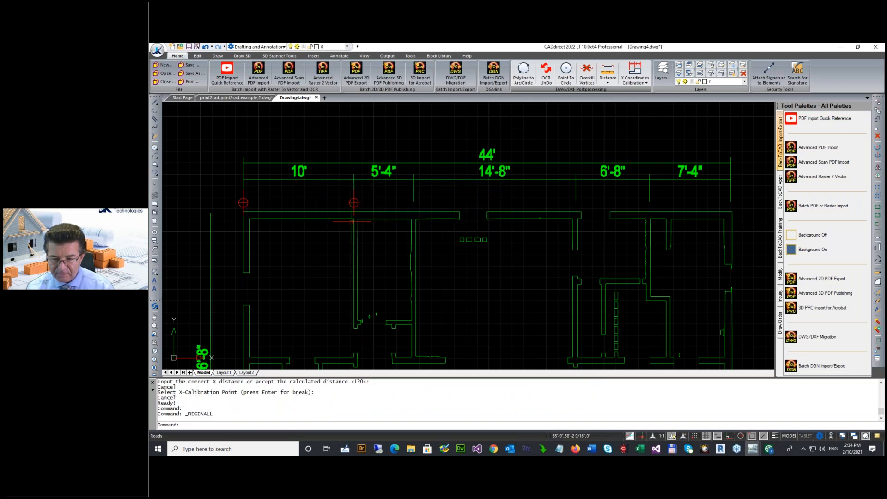
# Clean the calibration points left at the upper 10' dimension.
pyautogui.click(646, 82)
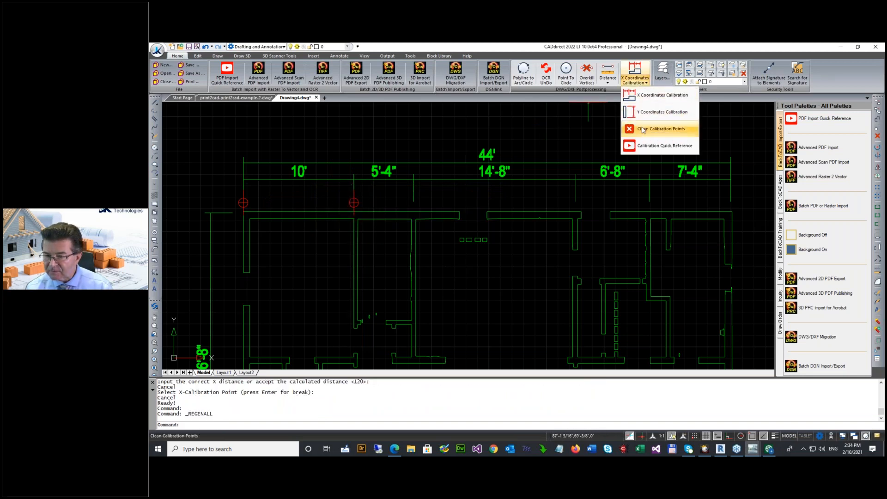
pyautogui.click(642, 129)
pyautogui.scroll(6, 253, 165)
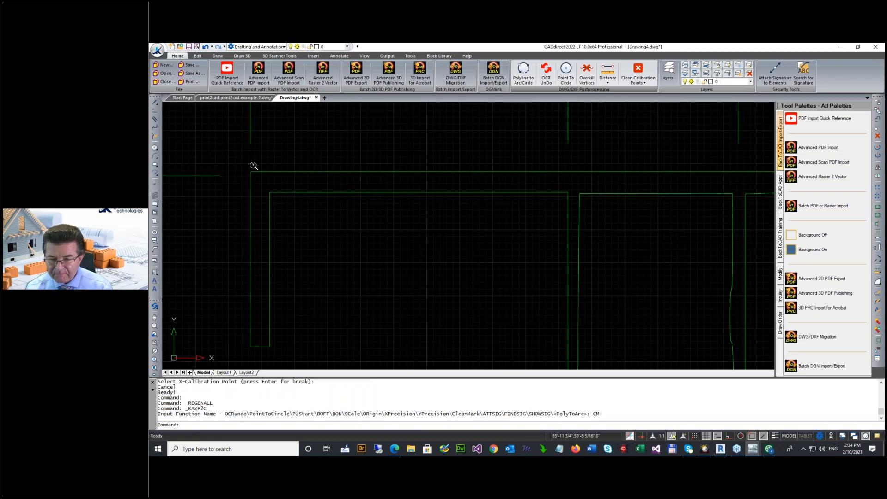
pyautogui.scroll(-5, 254, 165)
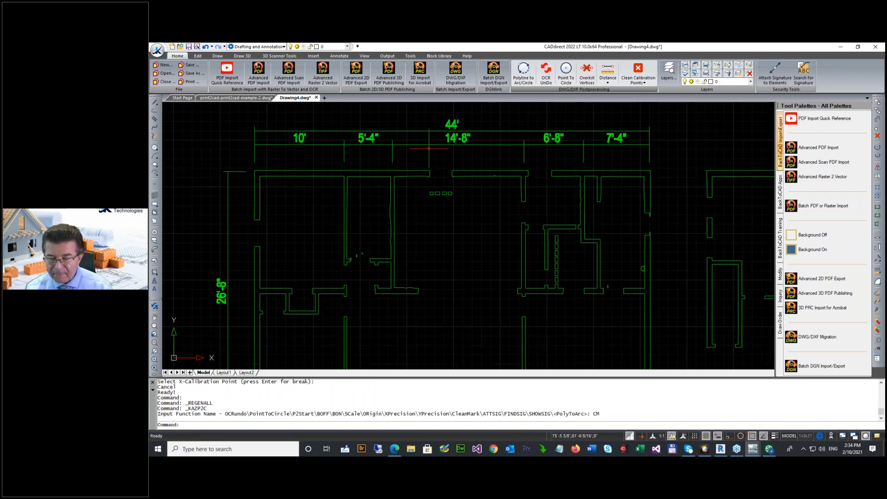
pyautogui.scroll(3, 266, 130)
pyautogui.click(638, 74)
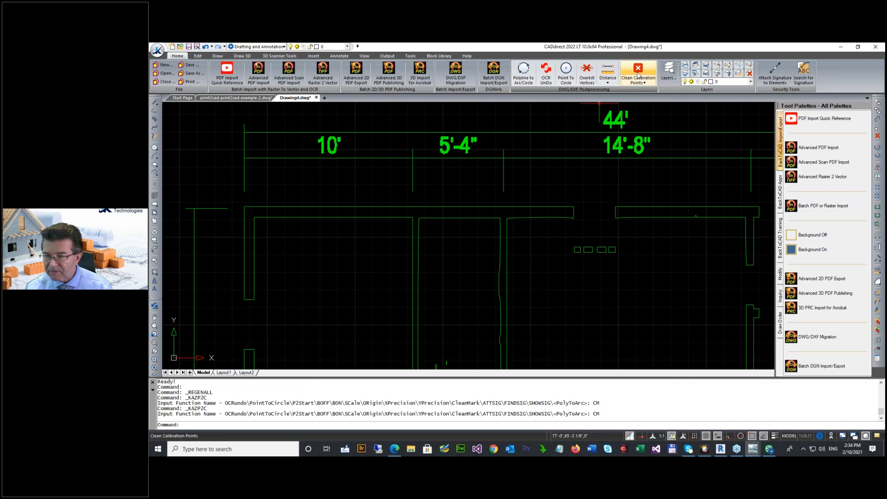
pyautogui.press('Escape')
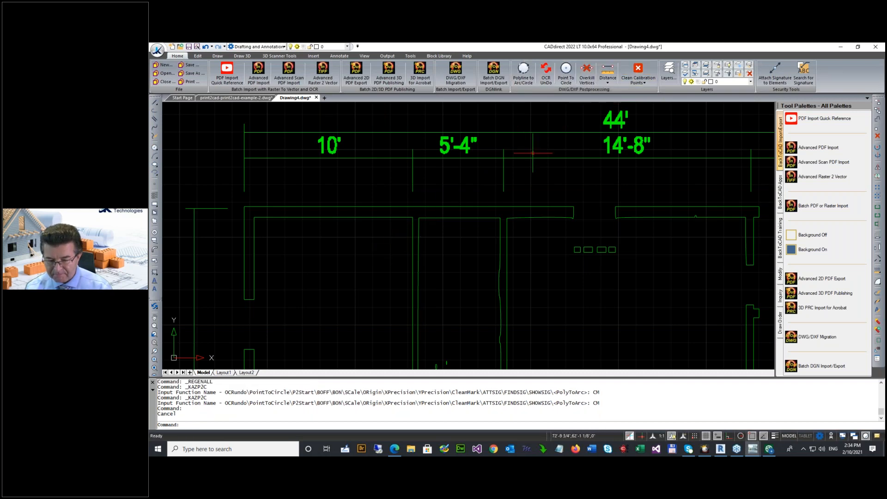
# Start X coordinates calibration with precision 0 and tolerance 2, and calibrate the upper 10' dimension to a correct X distance of 10'.
pyautogui.click(638, 84)
pyautogui.click(651, 94)
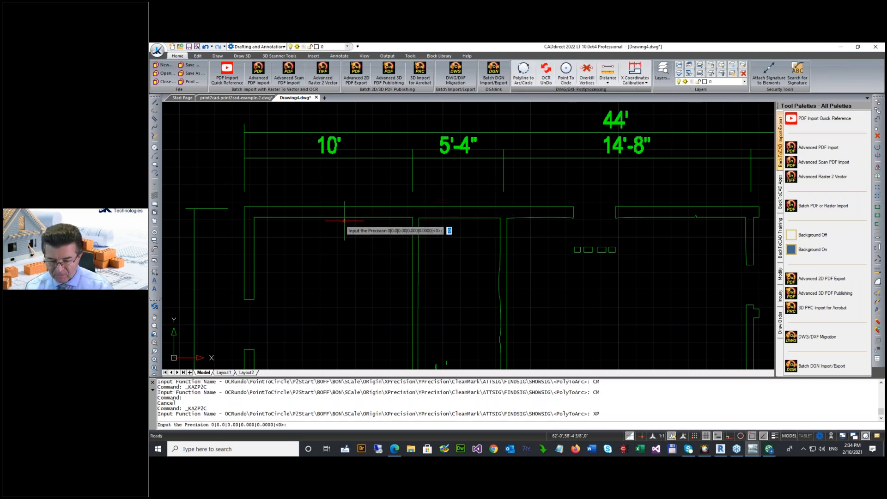
pyautogui.press('Return')
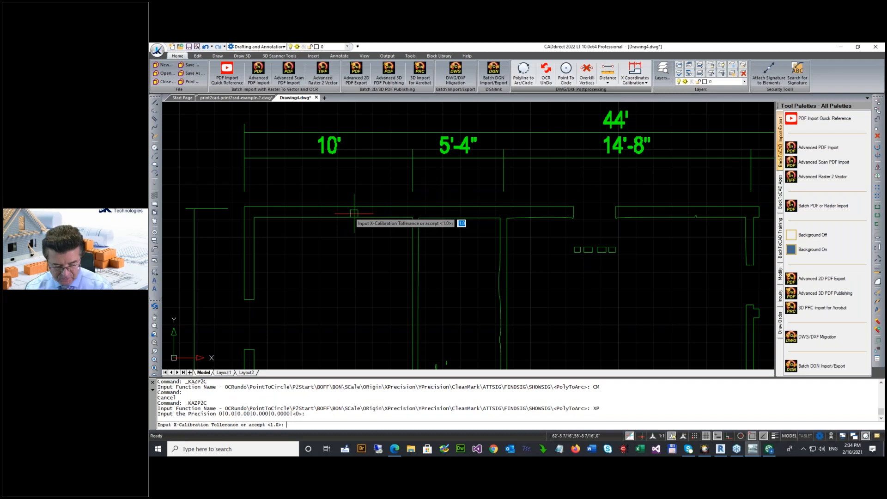
pyautogui.press('Return')
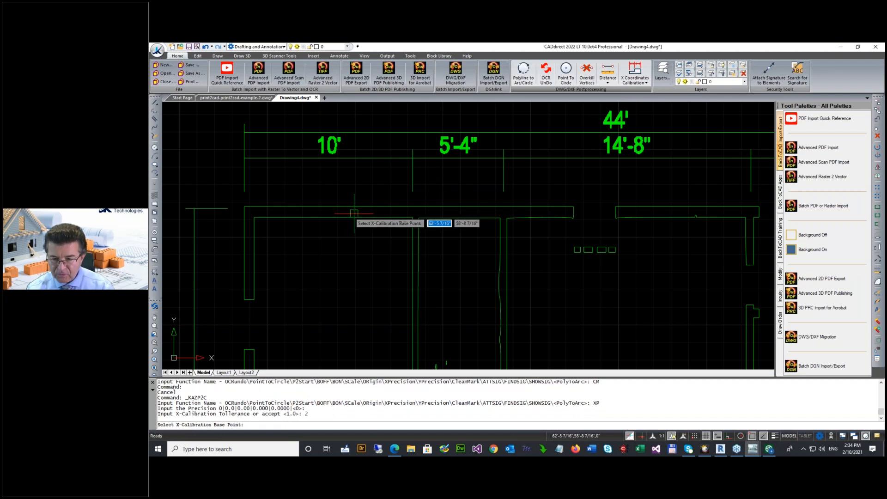
pyautogui.click(244, 192)
pyautogui.click(412, 191)
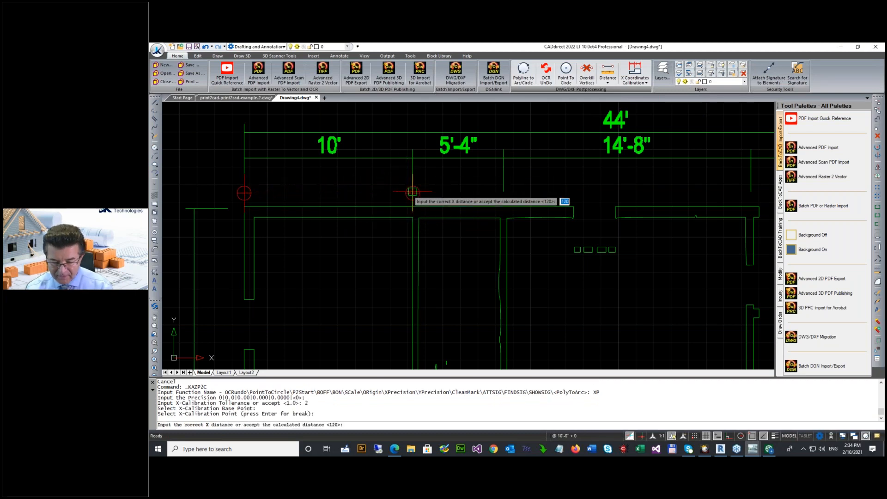
pyautogui.write("10'")
pyautogui.press('Return')
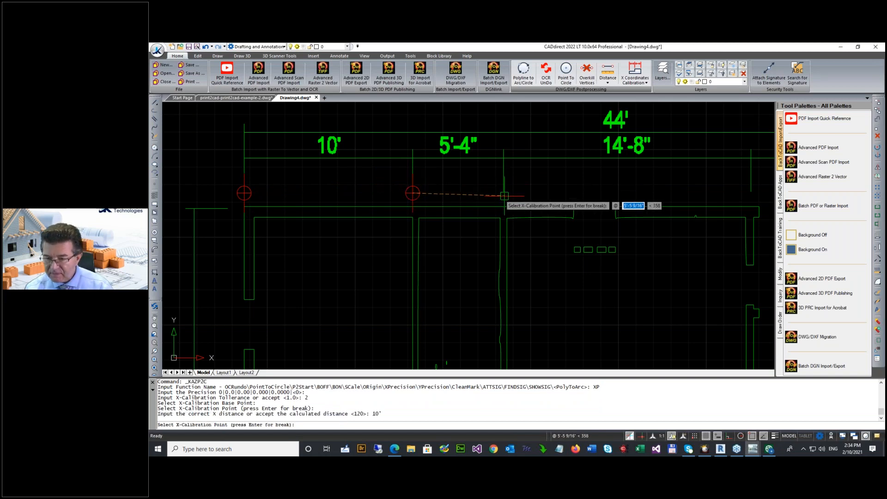
# Calibrate the next two upper extension lines to X distances of 5'4" and 14'8", and finish the X calibration.
pyautogui.click(503, 191)
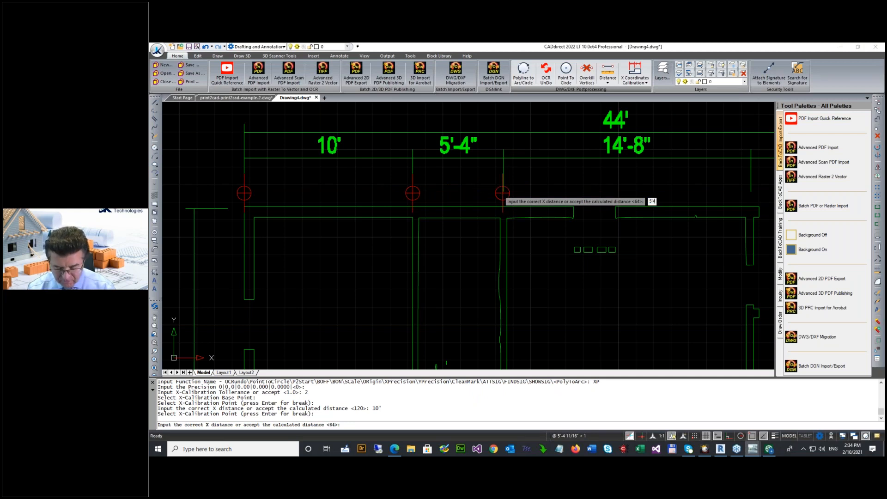
pyautogui.write('5\'4"')
pyautogui.press('Return')
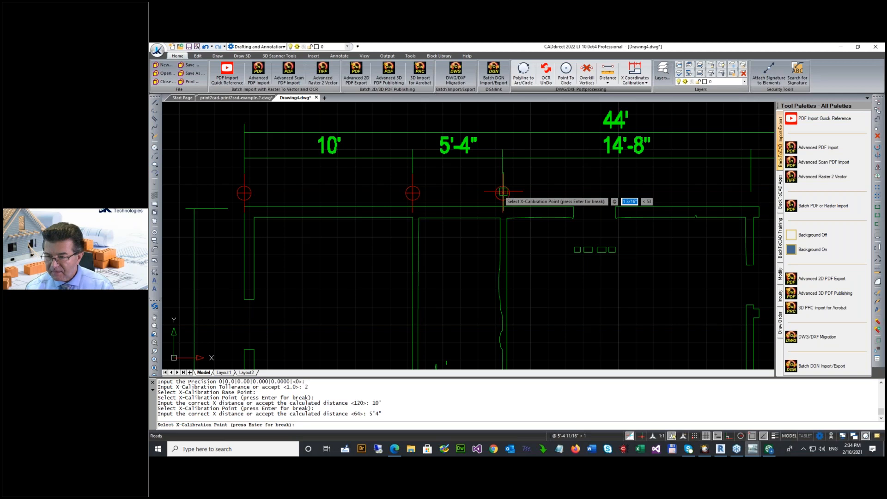
pyautogui.click(749, 190)
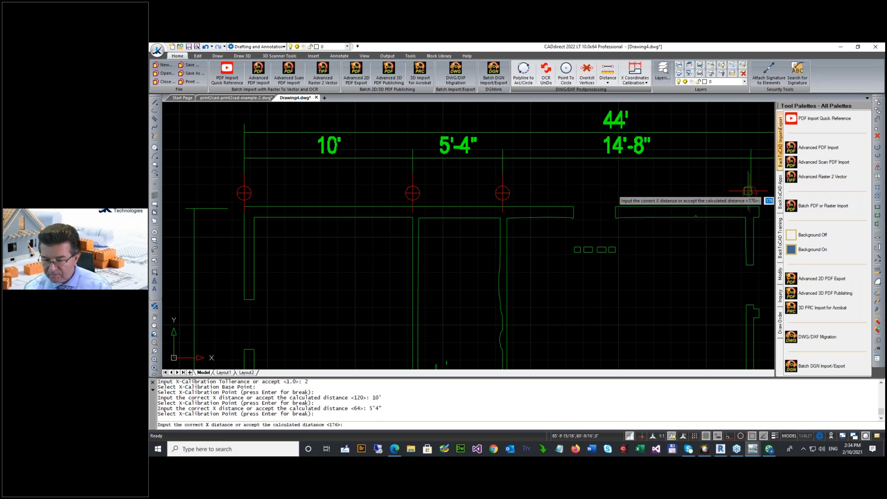
pyautogui.write('1')
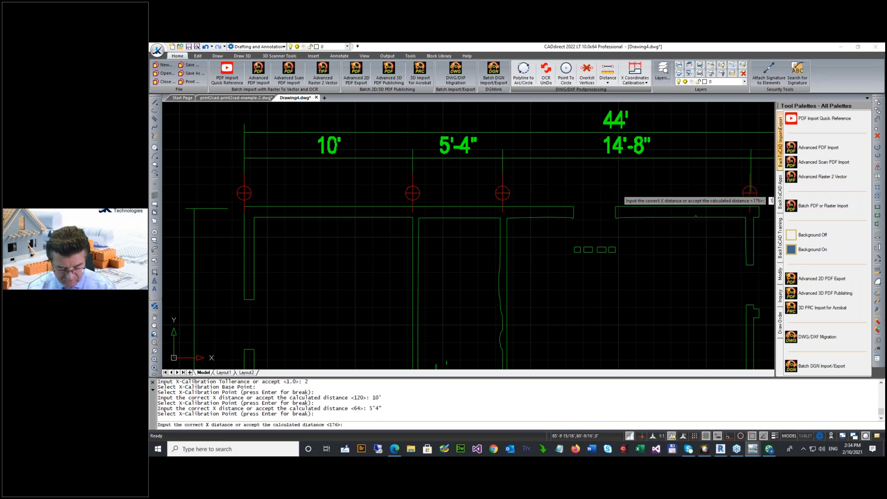
pyautogui.write('4\'8"')
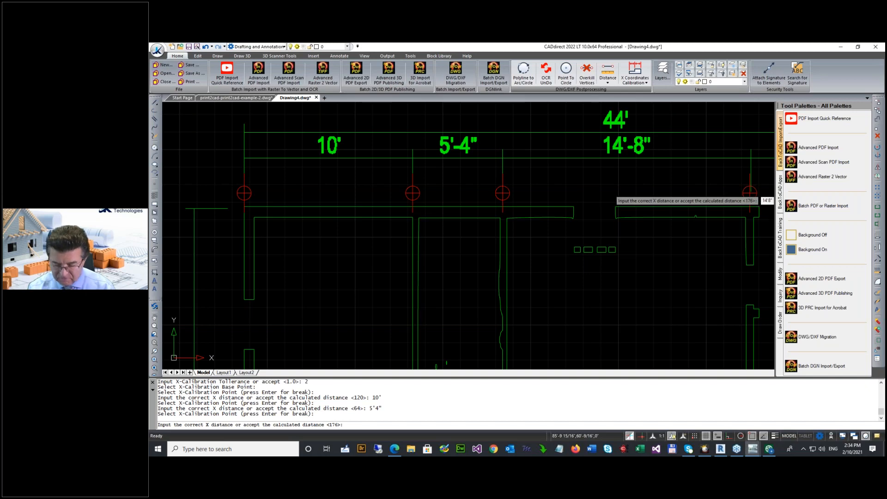
pyautogui.press('Return')
pyautogui.press('Return')
# Clean the X calibration points from the drawing and inspect the calibrated walls and upper dimensions.
pyautogui.scroll(-4, 749, 191)
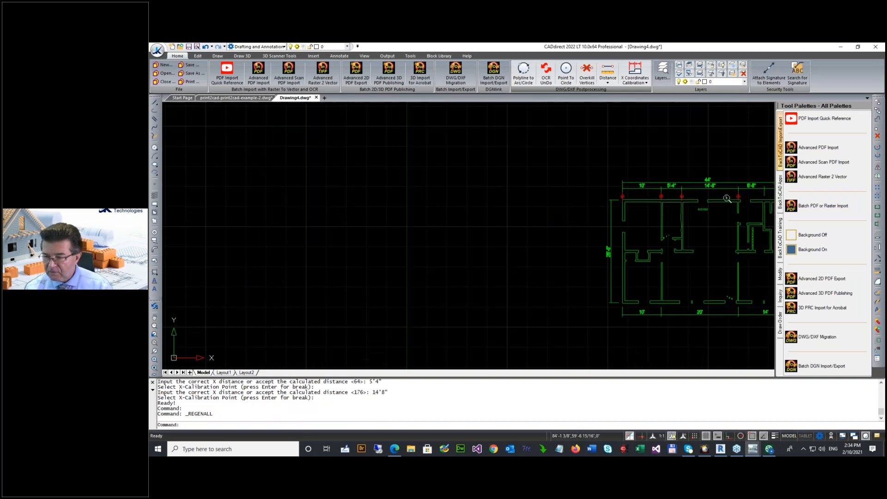
pyautogui.scroll(4, 432, 218)
pyautogui.scroll(3, 432, 218)
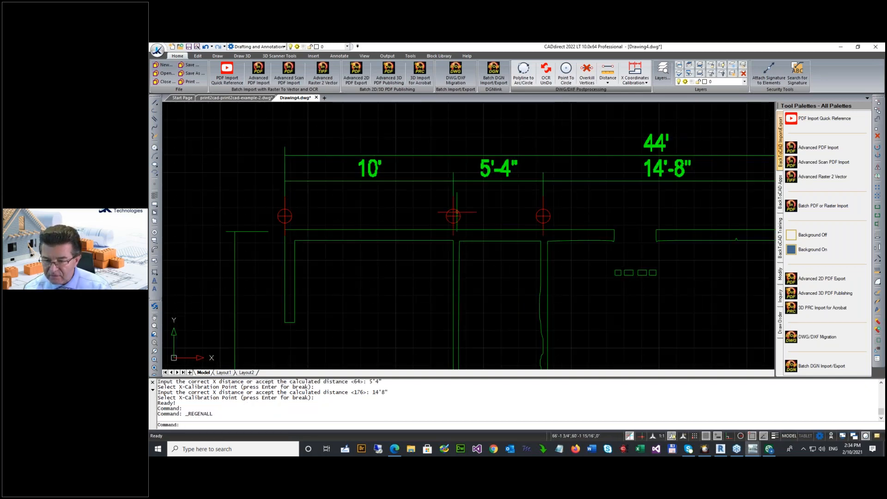
pyautogui.scroll(-3, 457, 215)
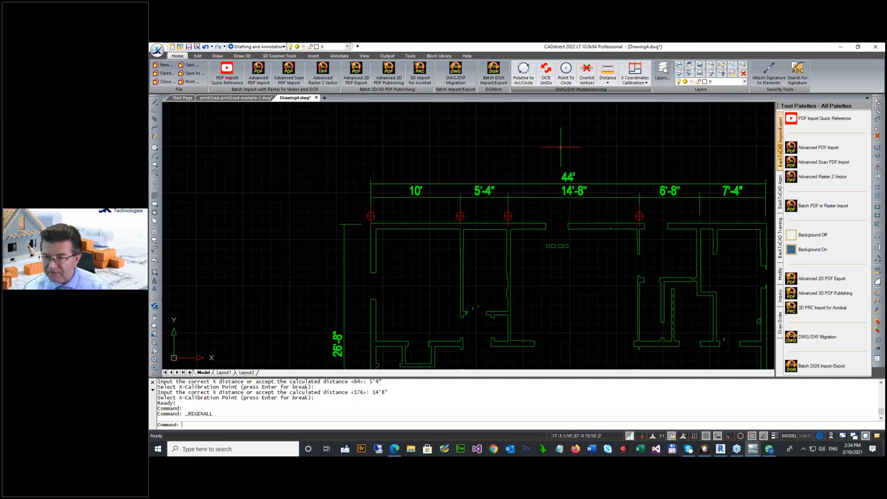
pyautogui.click(635, 81)
pyautogui.click(632, 140)
pyautogui.scroll(-4, 600, 152)
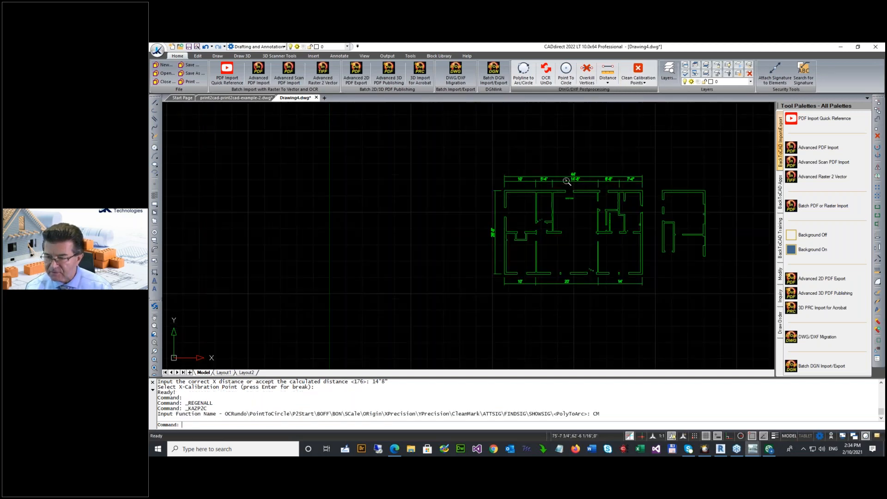
pyautogui.scroll(6, 577, 155)
pyautogui.scroll(-3, 485, 186)
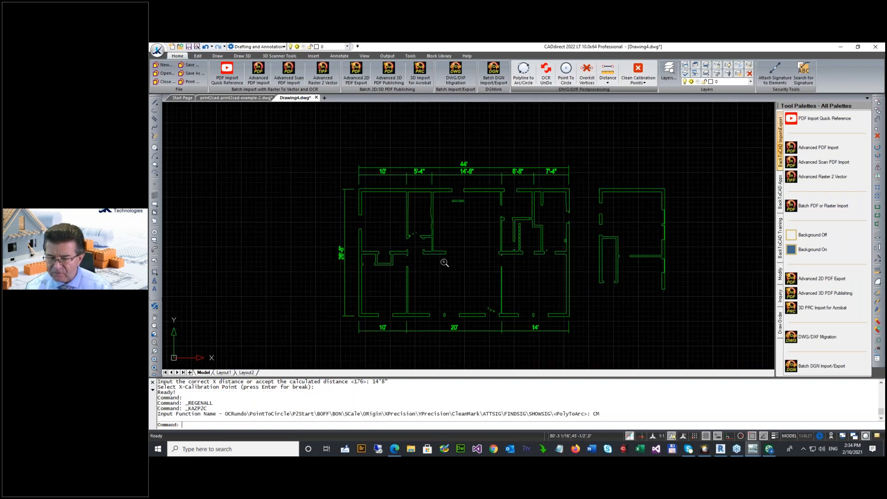
pyautogui.scroll(2, 497, 184)
pyautogui.scroll(3, 367, 176)
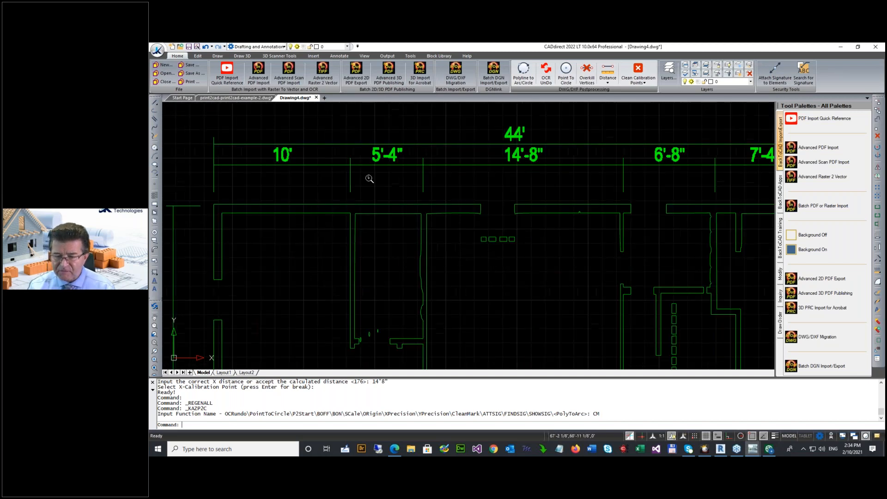
# Save the calibrated drawing as print2cad-print2cad-example-3.dwg in the 3D Webinar Revit folder, replacing the existing file.
pyautogui.click(157, 49)
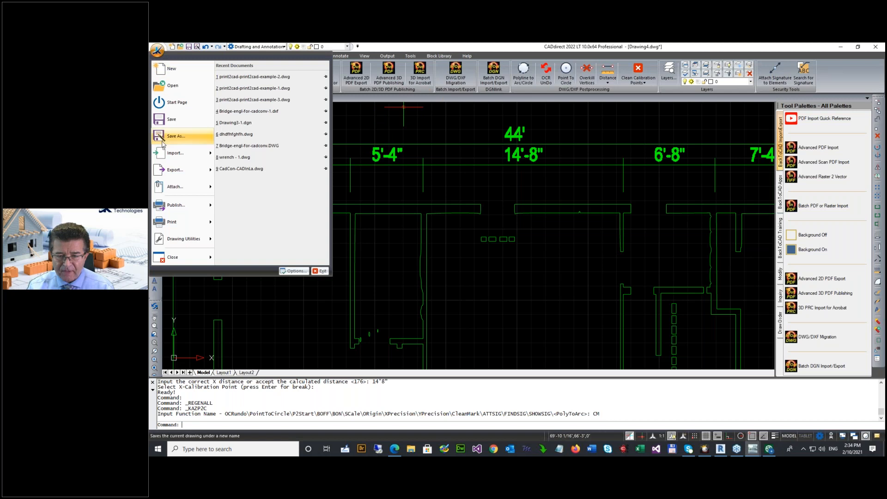
pyautogui.click(178, 136)
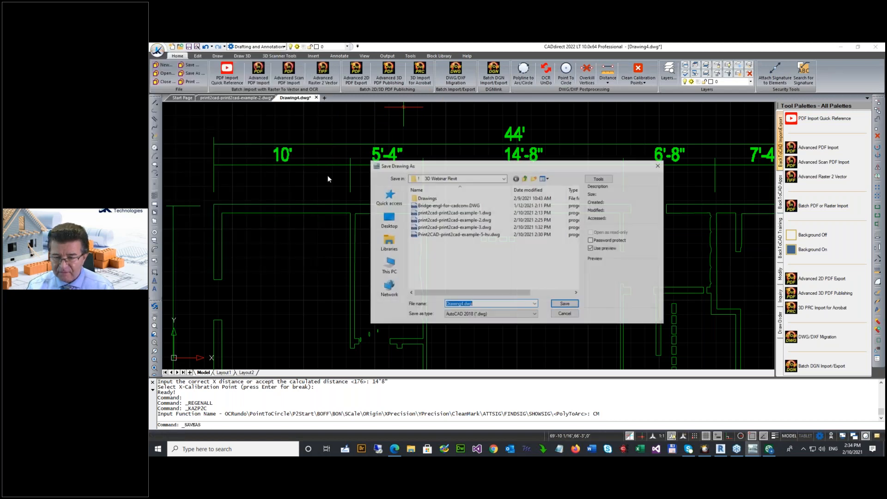
pyautogui.doubleClick(462, 227)
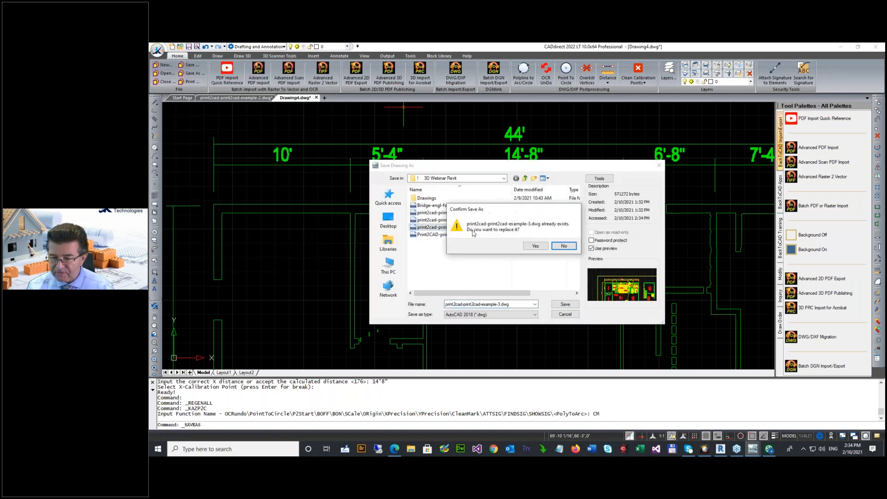
pyautogui.click(534, 246)
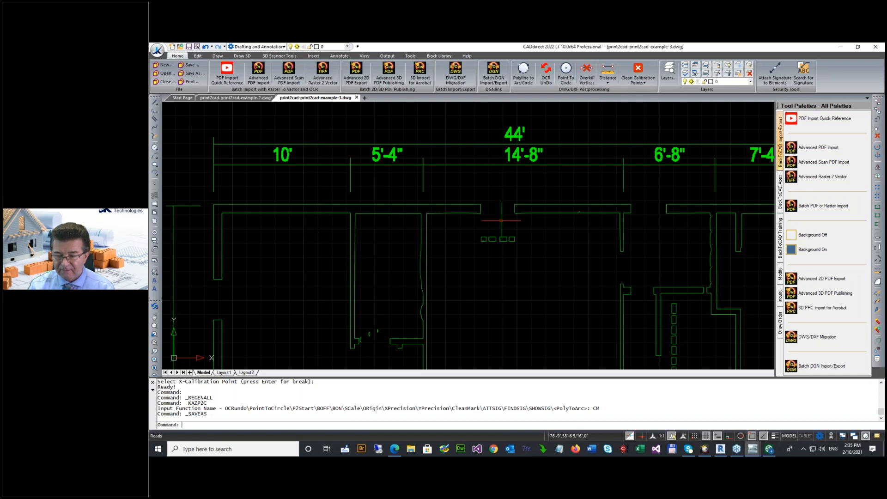
# Switch to Revit and create a new project without a template, using the Imperial measurement system.
pyautogui.click(720, 449)
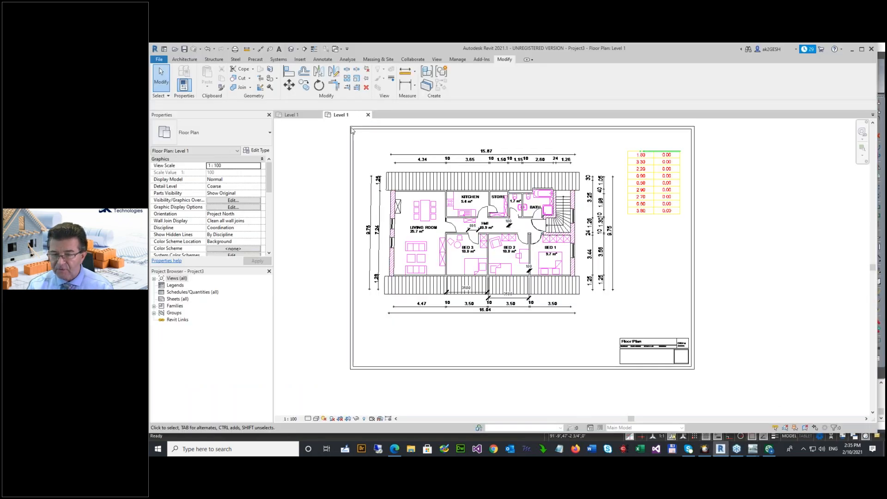
pyautogui.click(158, 60)
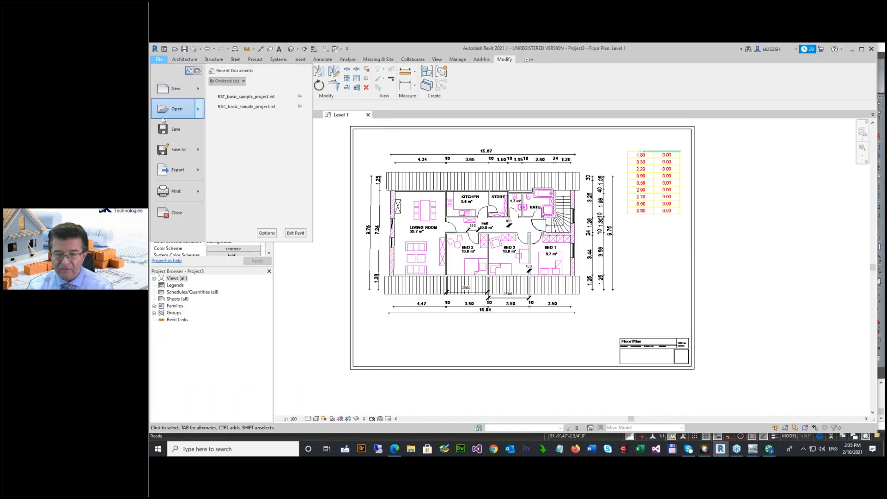
pyautogui.click(177, 89)
pyautogui.click(494, 271)
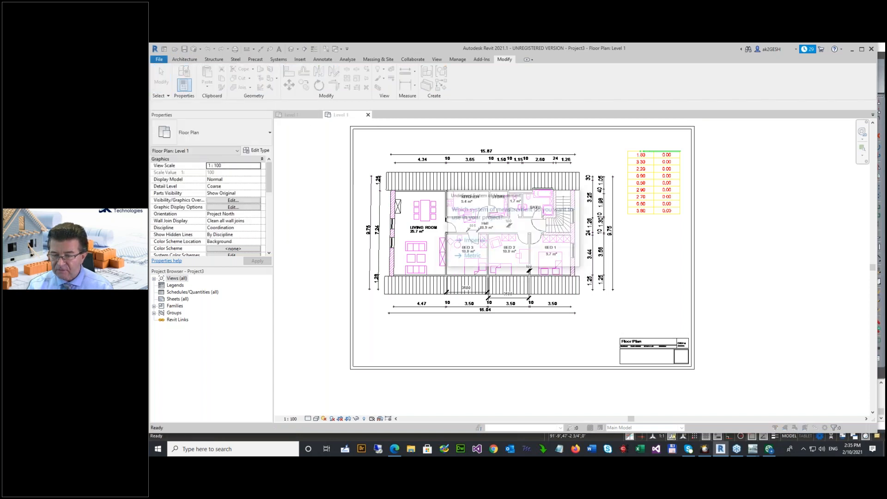
pyautogui.click(479, 241)
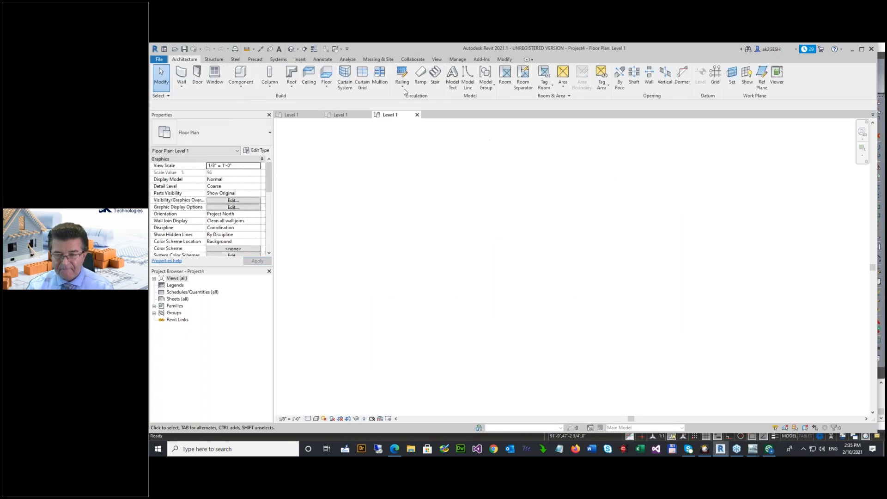
# Import print2cad-print2cad-example-3.dwg as a CAD file into the Level 1 floor plan and dismiss the import message.
pyautogui.click(304, 61)
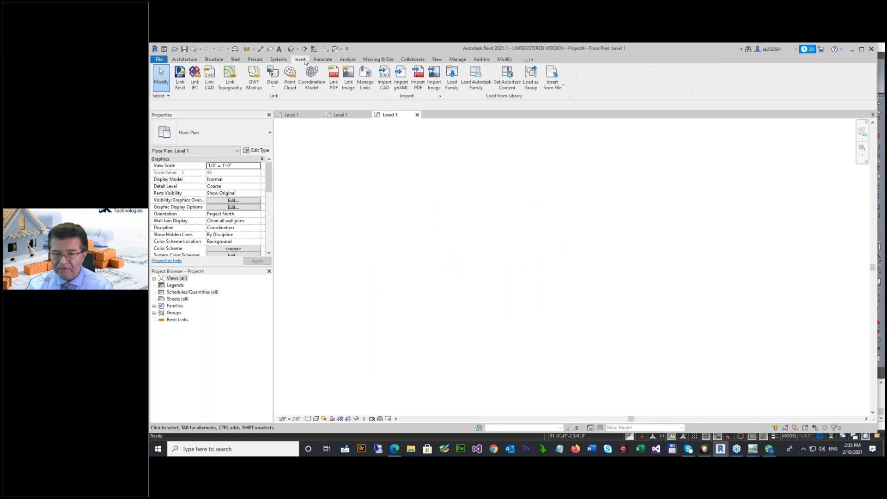
pyautogui.click(384, 83)
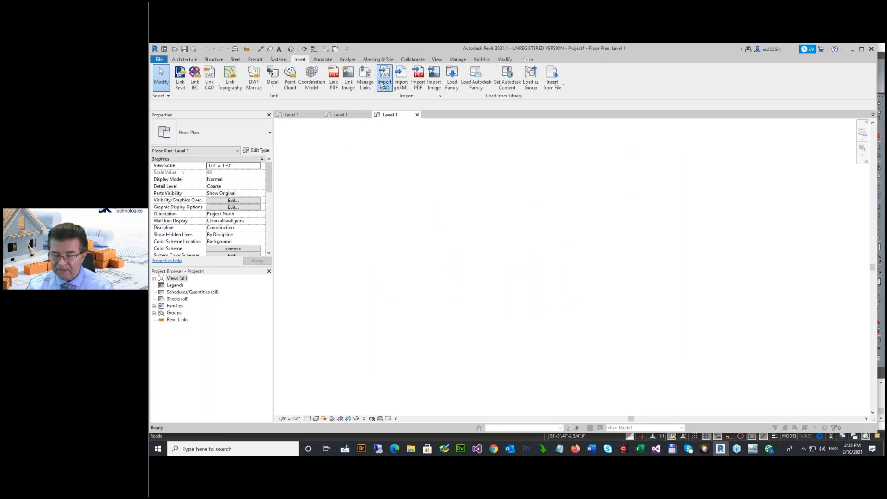
pyautogui.doubleClick(431, 200)
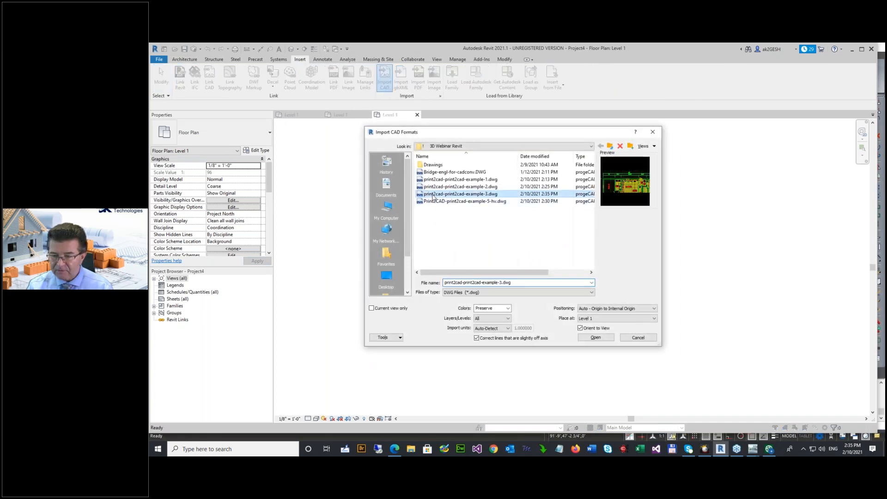
pyautogui.click(562, 254)
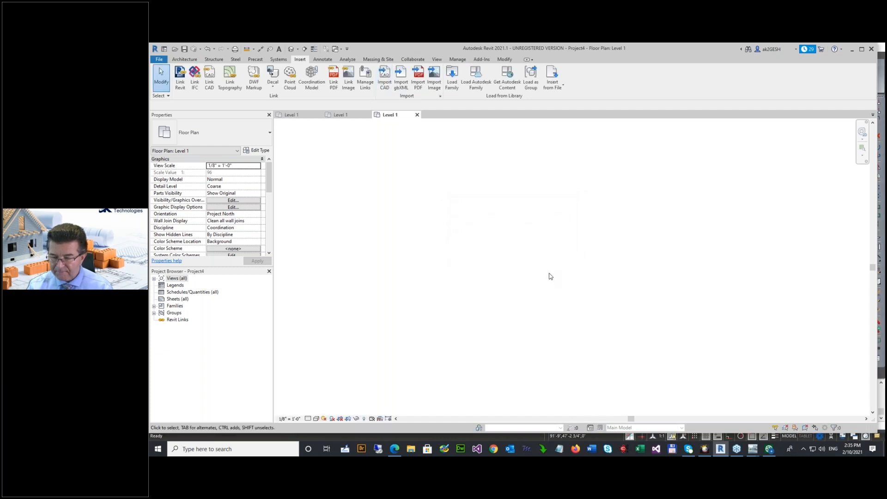
# Place a linear dimension between the two extension lines of the upper 10' dimension on the imported plan.
pyautogui.scroll(-5, 475, 327)
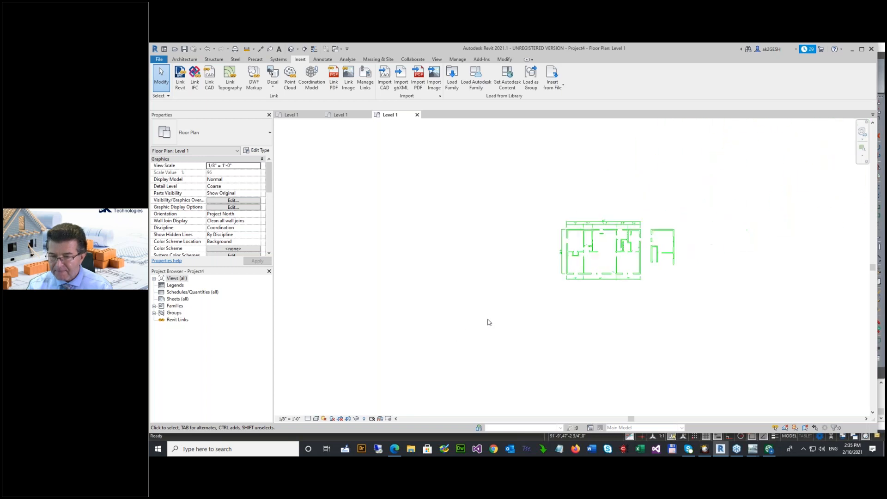
pyautogui.scroll(3, 620, 266)
pyautogui.scroll(5, 532, 245)
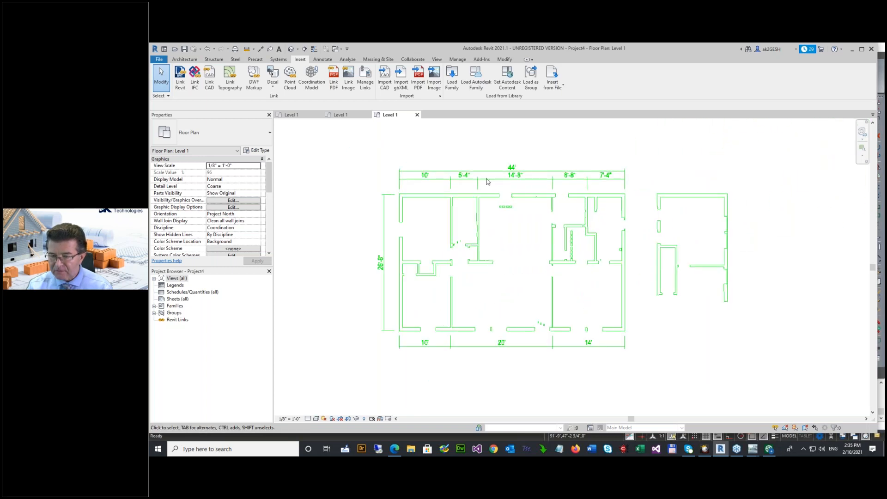
pyautogui.scroll(2, 365, 176)
pyautogui.scroll(-2, 376, 138)
pyautogui.scroll(3, 387, 134)
pyautogui.scroll(1, 361, 174)
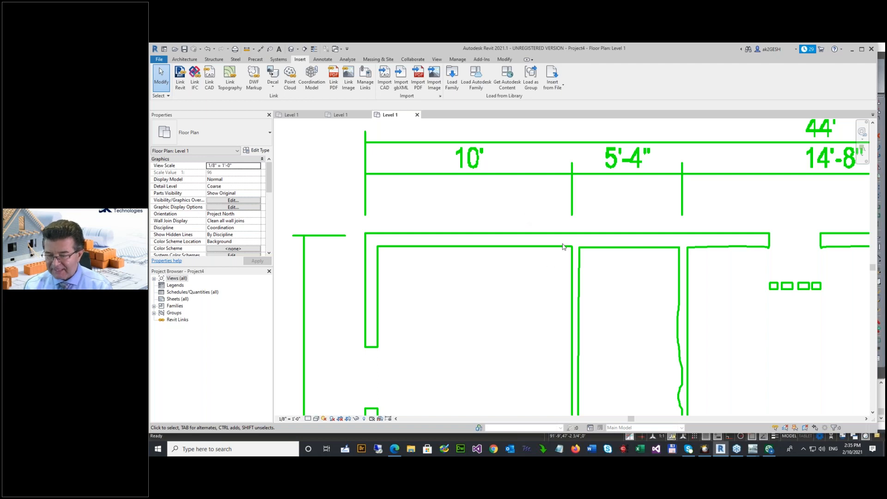
pyautogui.click(499, 61)
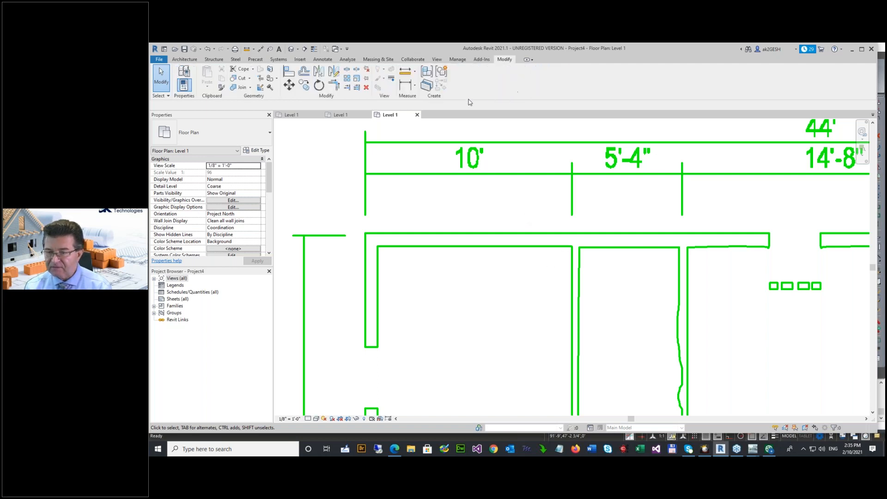
pyautogui.click(404, 86)
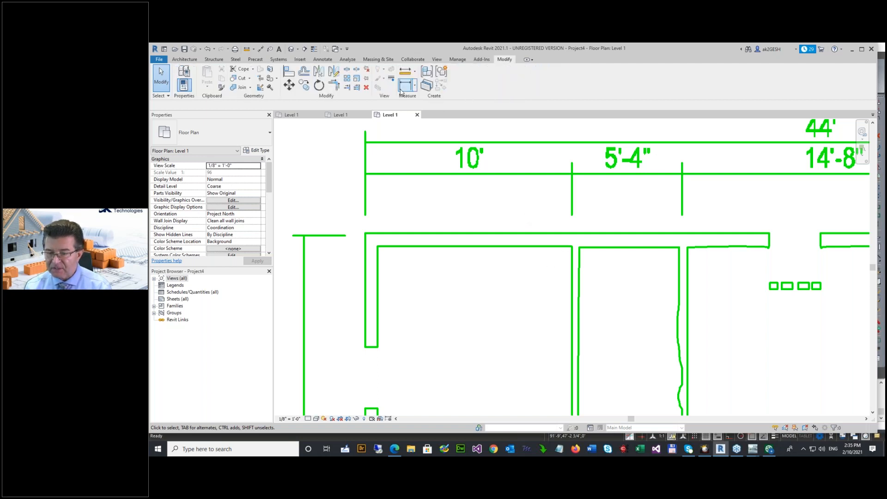
pyautogui.click(365, 217)
pyautogui.click(573, 215)
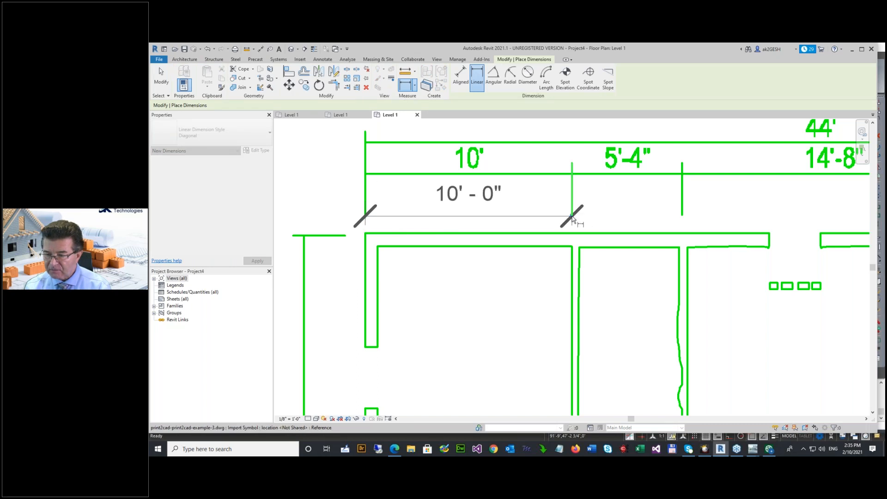
pyautogui.click(538, 212)
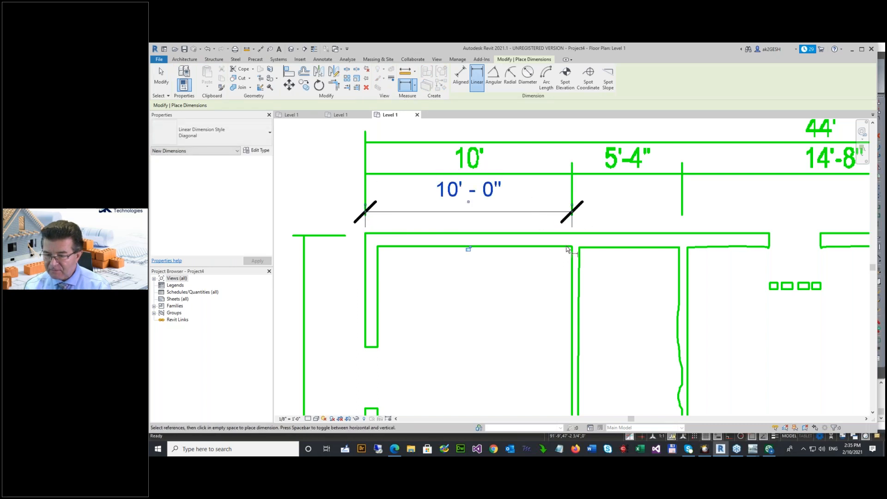
# Dimension the upper-left room from the exterior wall's outer face to the near face of the first partition wall.
pyautogui.click(409, 86)
pyautogui.click(365, 238)
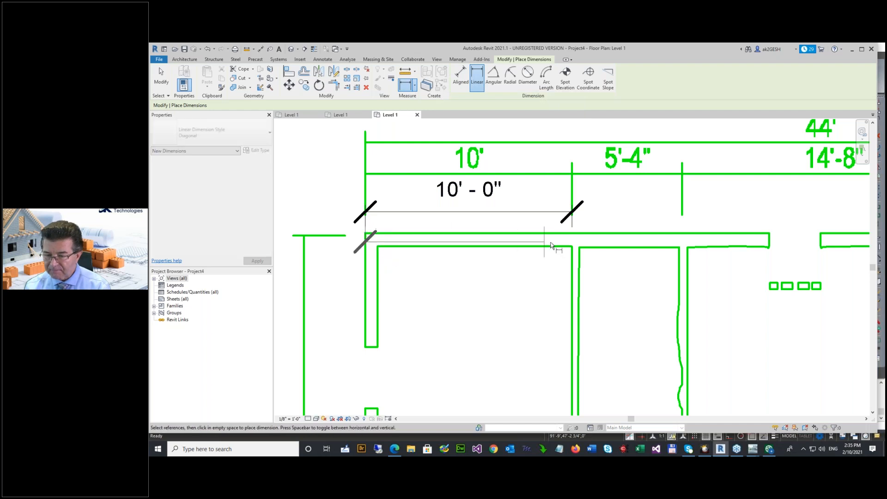
pyautogui.click(571, 248)
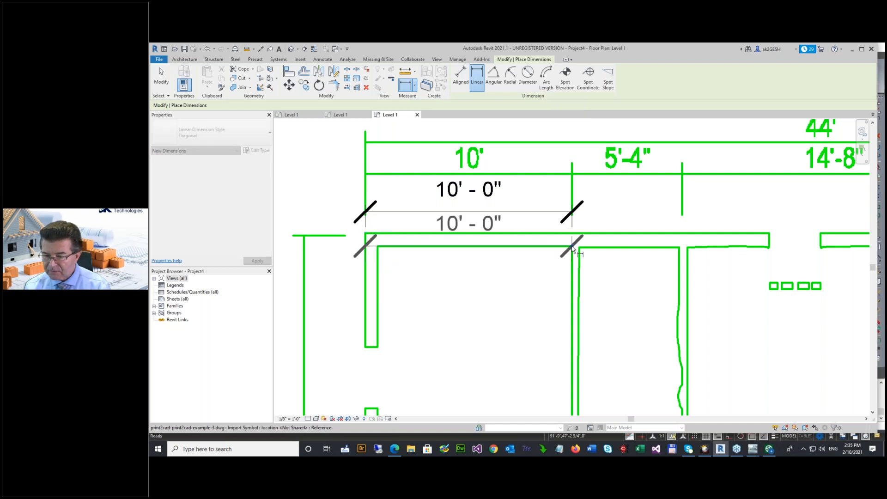
pyautogui.click(520, 296)
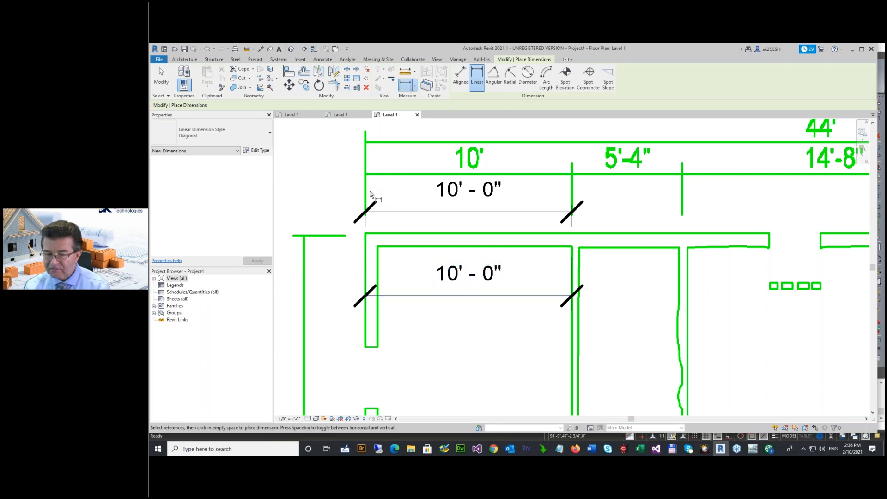
# Add a linear dimension spanning the upper 10' and 5'-4" segments, from the leftmost extension line to the third one.
pyautogui.click(364, 214)
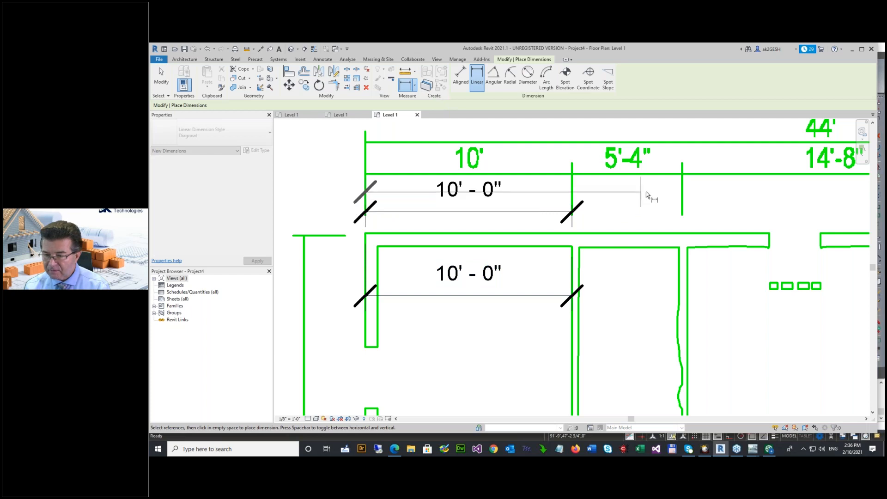
pyautogui.click(681, 213)
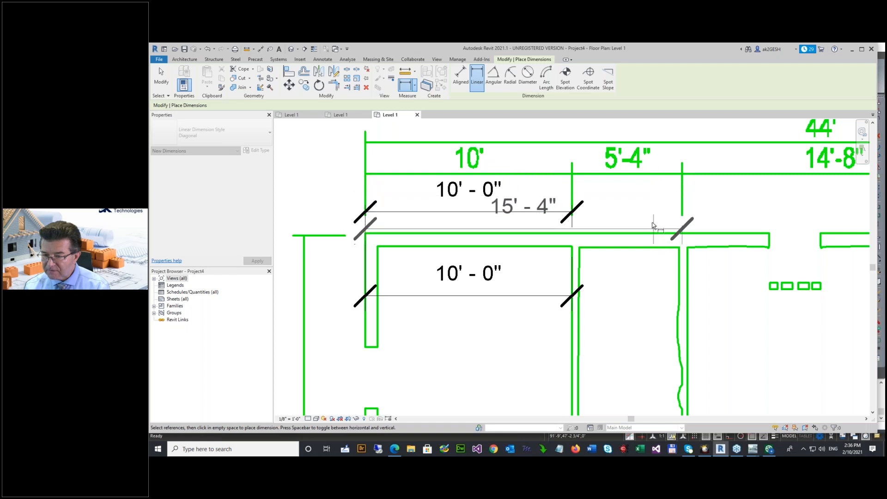
pyautogui.click(648, 193)
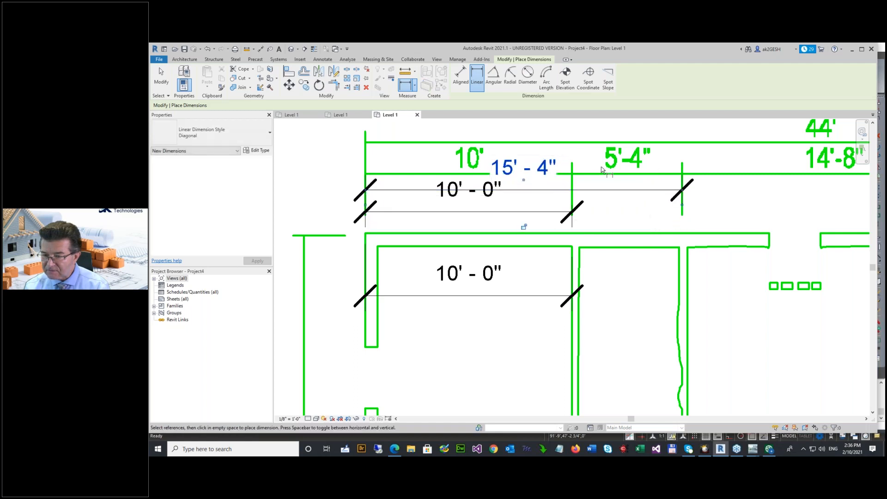
# Examine how the imported walls line up with the upper and lower dimension lines across the floor plan.
pyautogui.scroll(-5, 524, 227)
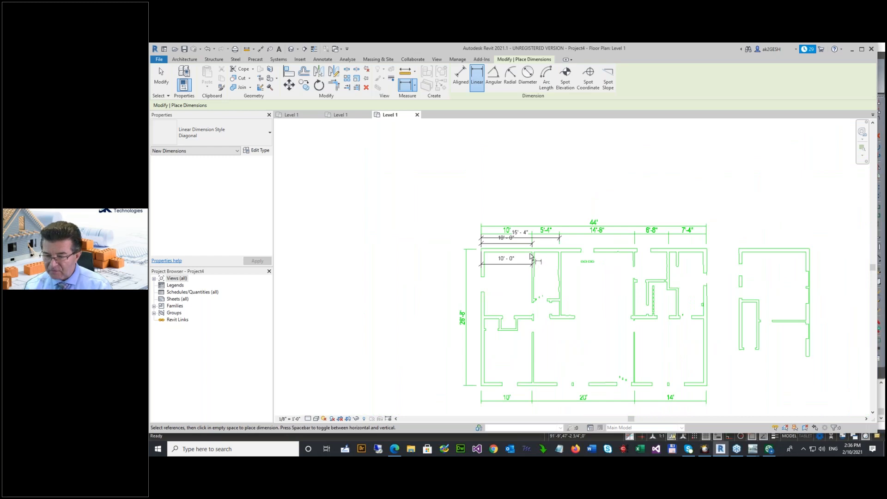
pyautogui.scroll(3, 544, 394)
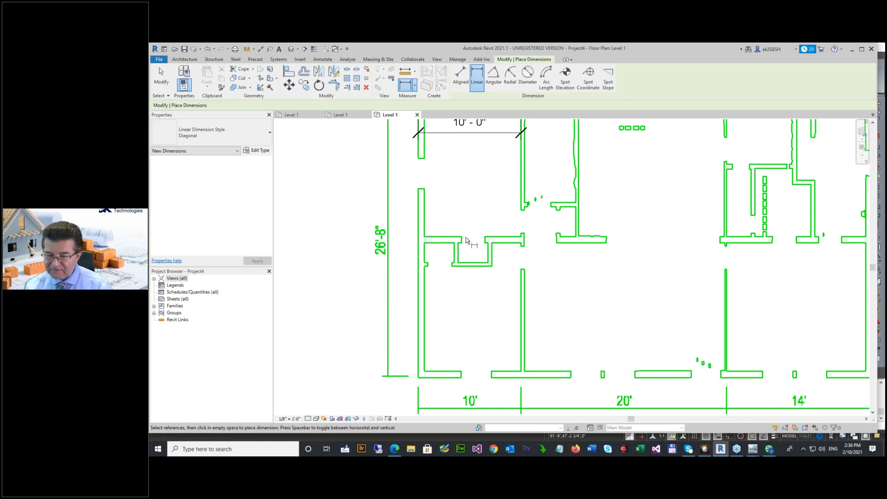
pyautogui.scroll(-2, 465, 237)
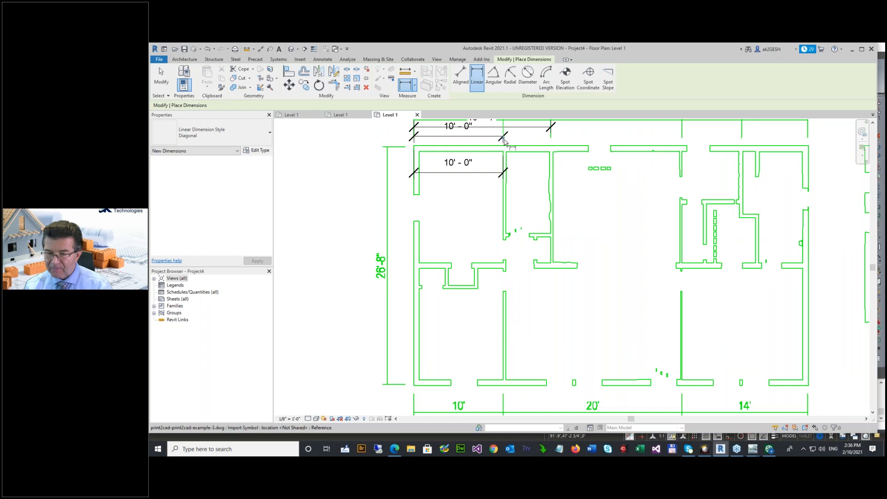
pyautogui.scroll(2, 503, 141)
pyautogui.scroll(2, 516, 147)
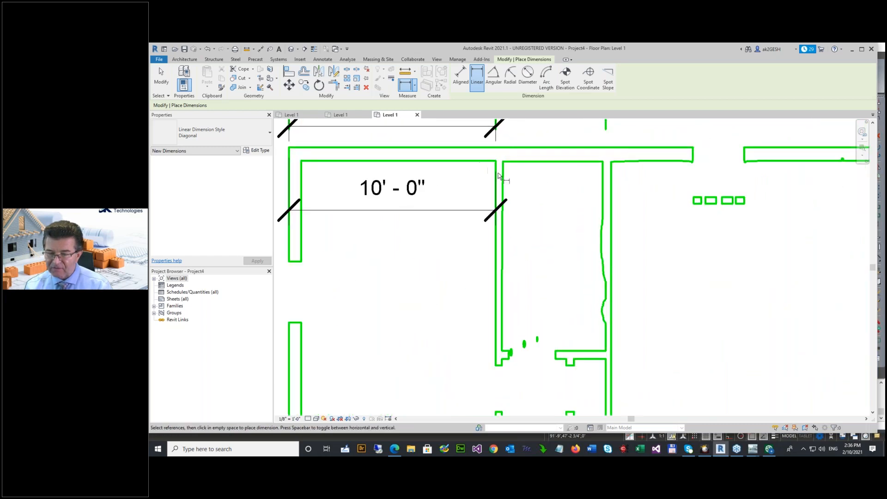
pyautogui.scroll(-6, 510, 222)
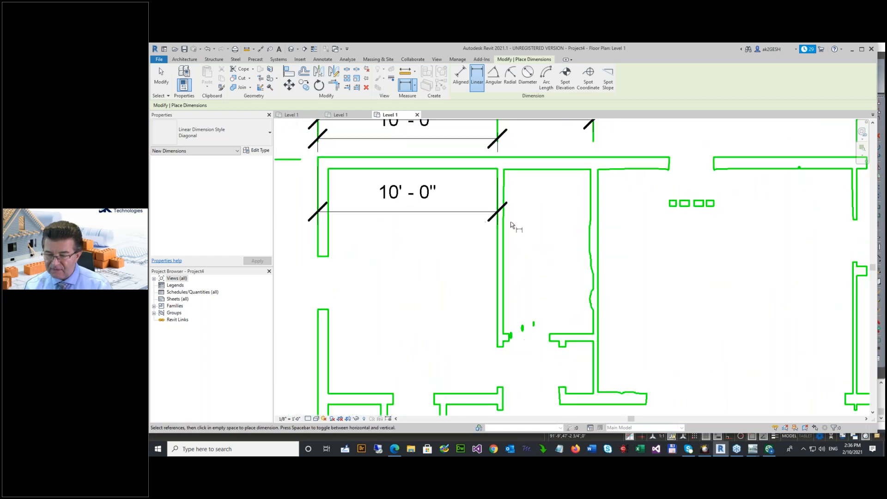
pyautogui.scroll(1, 535, 335)
pyautogui.scroll(3, 471, 306)
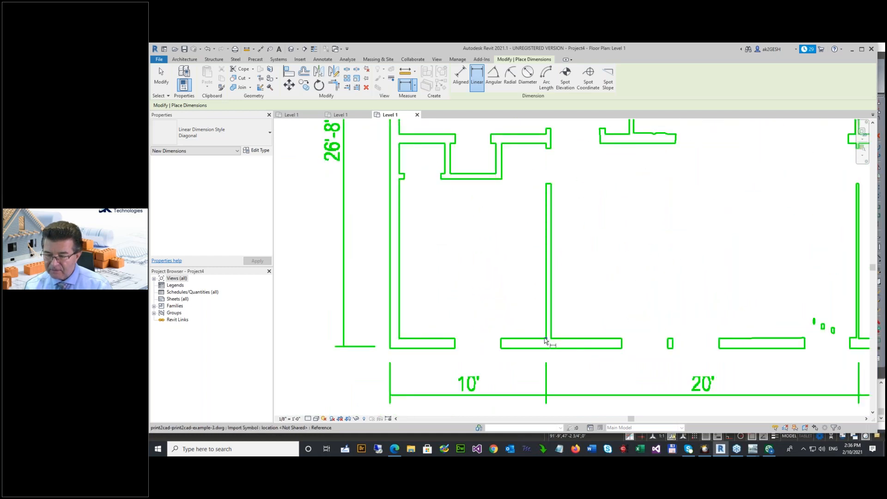
# Draw a Basic Wall along the lower exterior wall's outer line, from the lower-left corner to the first opening.
pyautogui.click(184, 59)
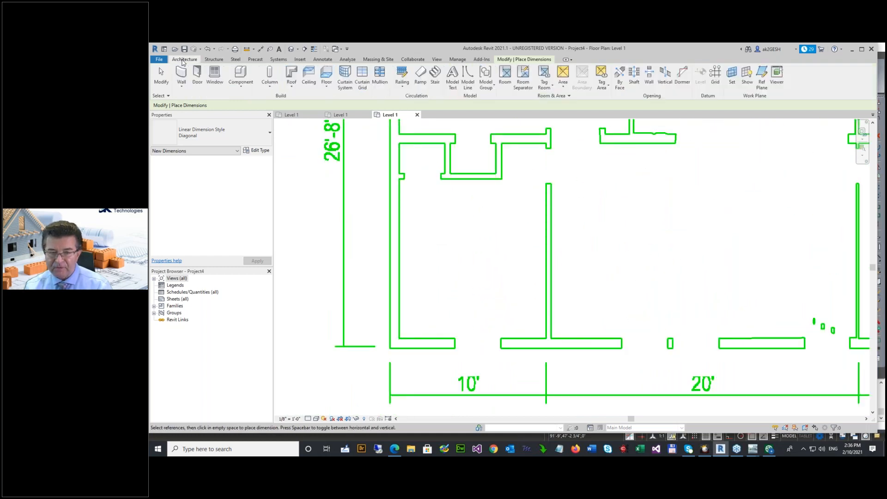
pyautogui.click(390, 348)
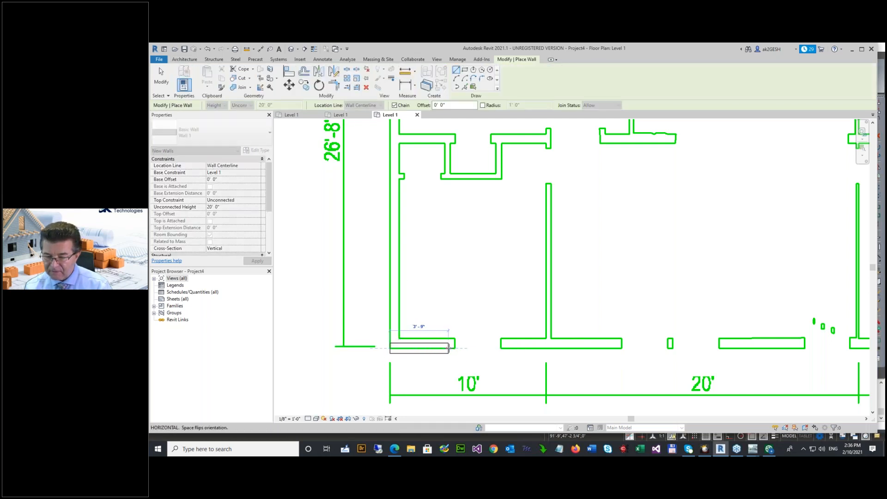
pyautogui.click(454, 348)
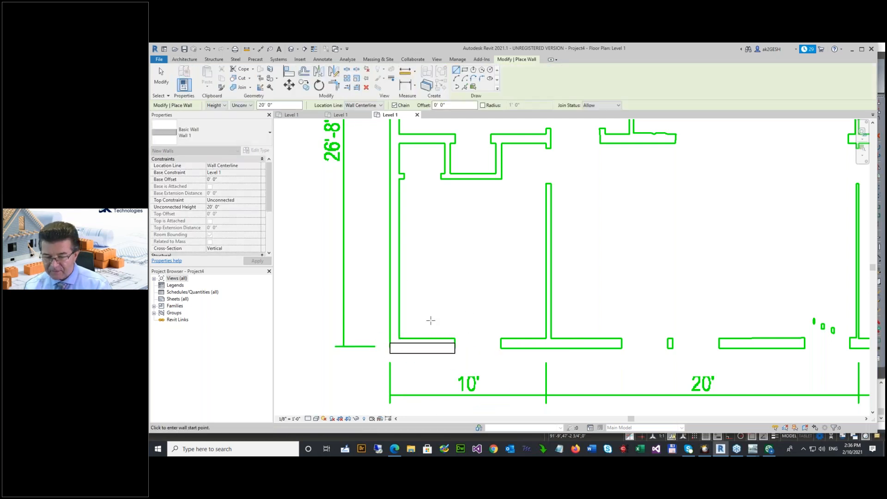
pyautogui.scroll(2, 467, 326)
pyautogui.scroll(-2, 467, 325)
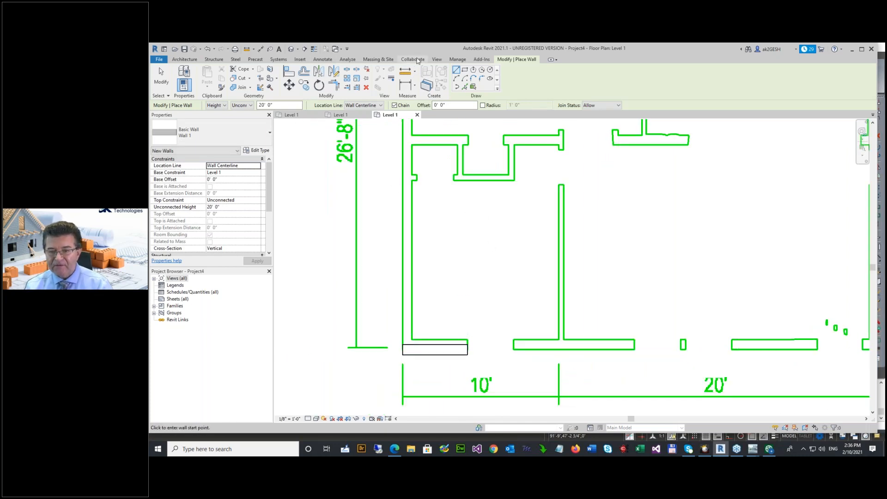
pyautogui.scroll(-3, 485, 242)
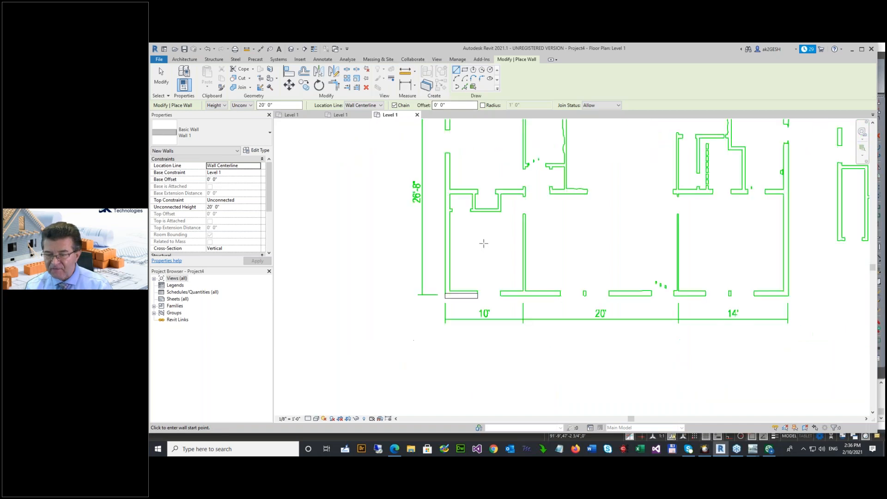
pyautogui.scroll(-3, 485, 243)
pyautogui.scroll(5, 557, 144)
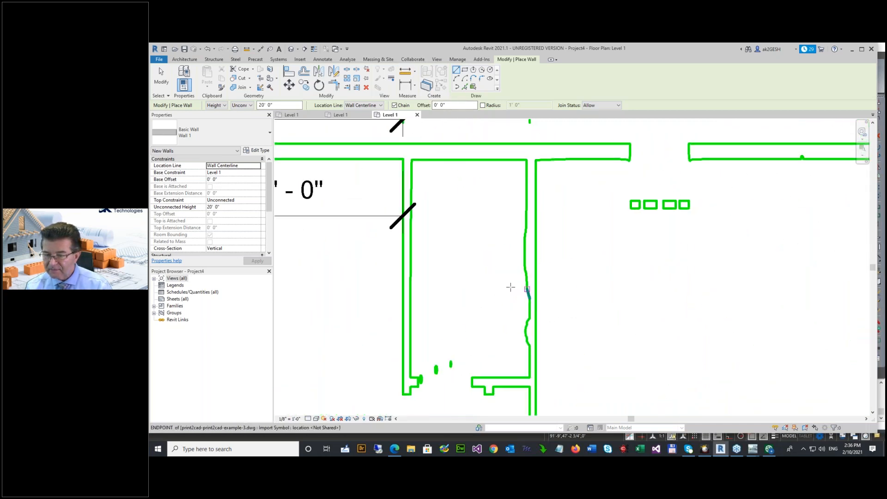
pyautogui.scroll(-4, 405, 249)
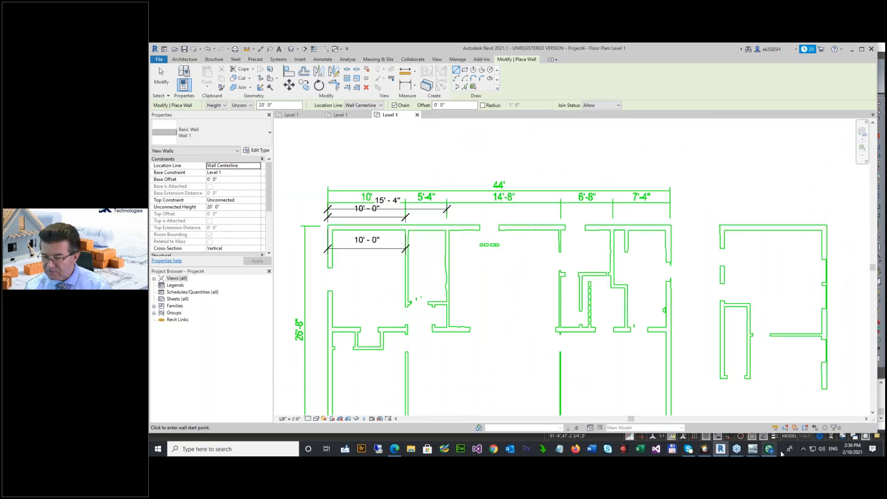
# Switch to CADdirect, load print2cad-example-5-hv.pdf into the advanced PDF import and view the input file.
pyautogui.moveTo(752, 449)
pyautogui.click(827, 418)
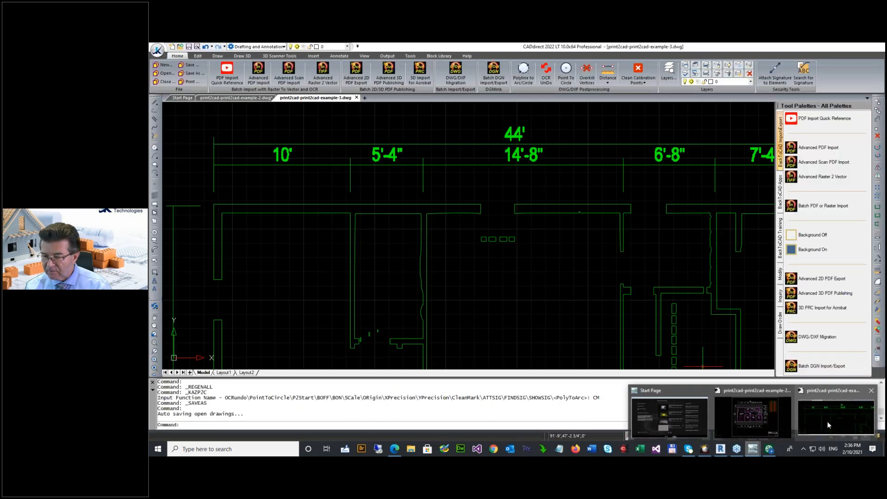
pyautogui.click(261, 77)
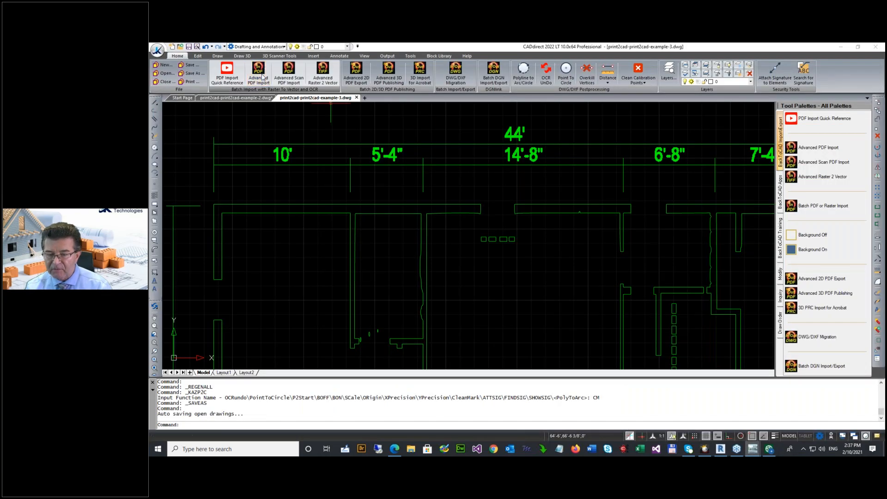
pyautogui.click(566, 158)
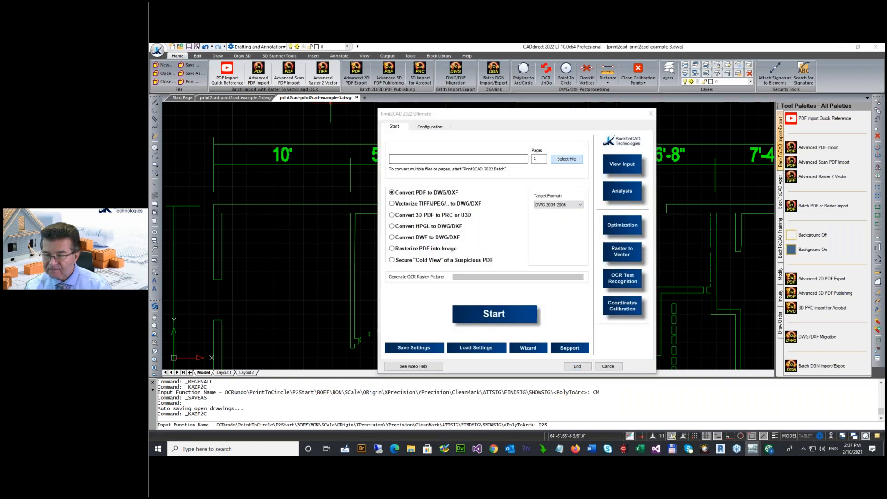
pyautogui.doubleClick(543, 199)
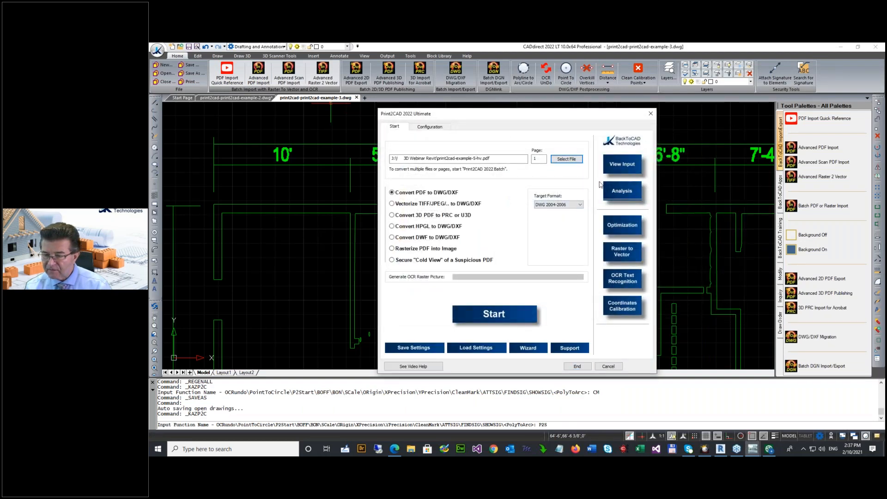
pyautogui.click(623, 168)
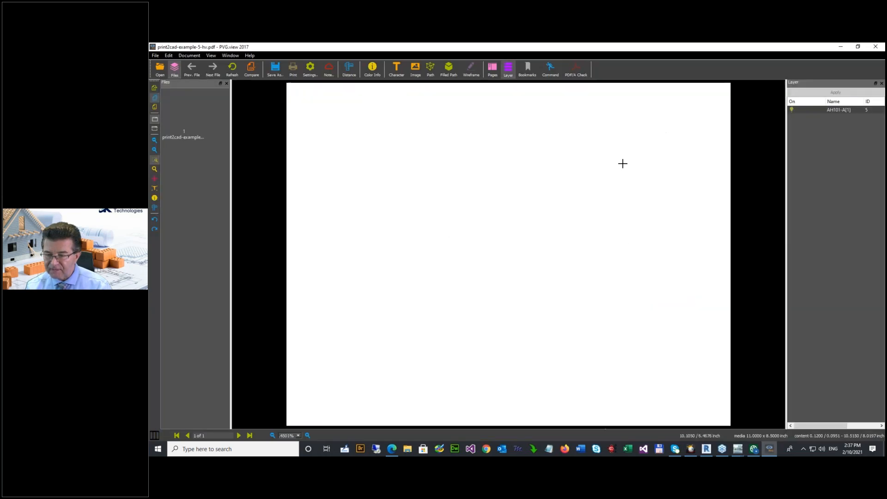
# Examine the scanned plan's pixel quality around the Ba 2 fixtures and its doorway, restoring the full-page view after each close-up.
pyautogui.moveTo(390, 152); pyautogui.dragTo(405, 167)
pyautogui.moveTo(464, 263); pyautogui.dragTo(563, 366)
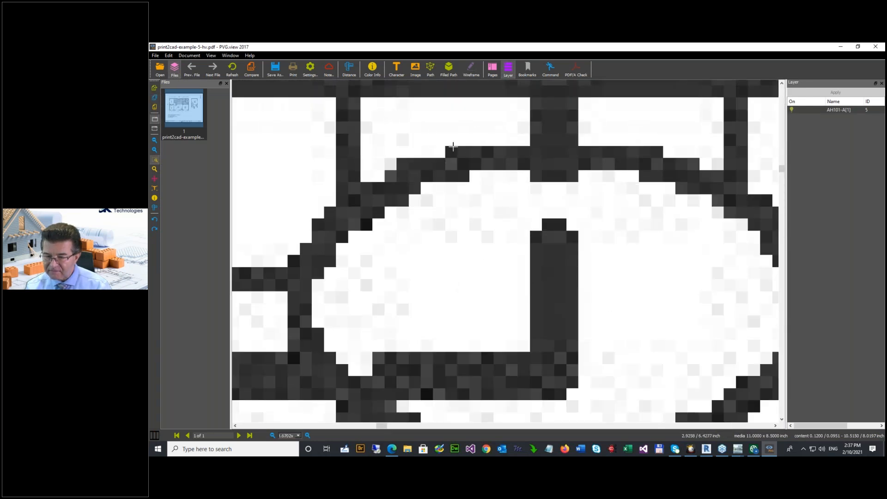
pyautogui.click(155, 98)
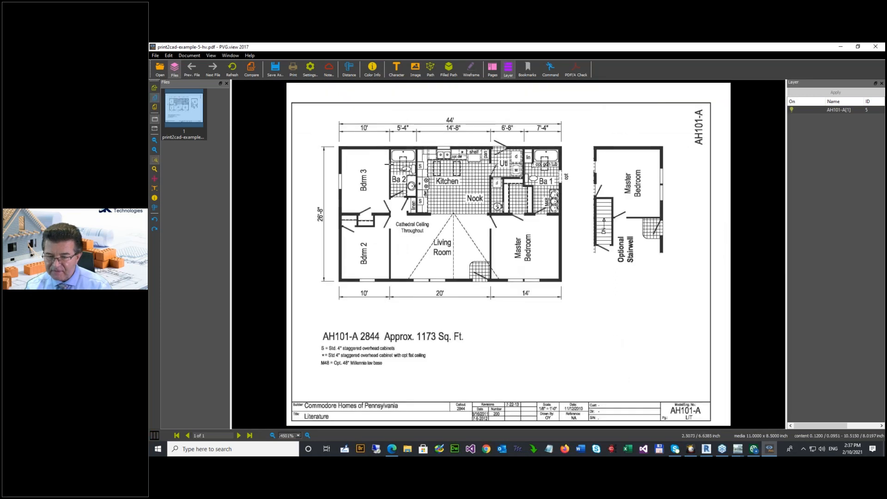
pyautogui.moveTo(382, 196); pyautogui.dragTo(403, 202)
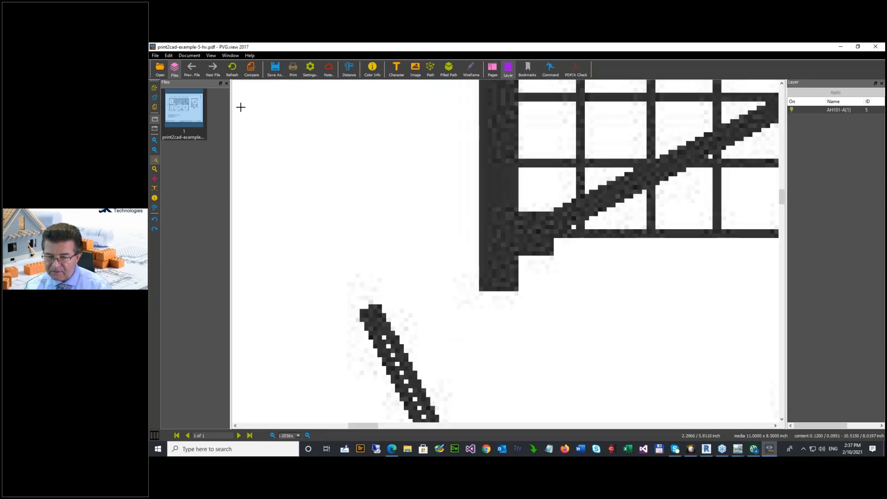
pyautogui.click(155, 98)
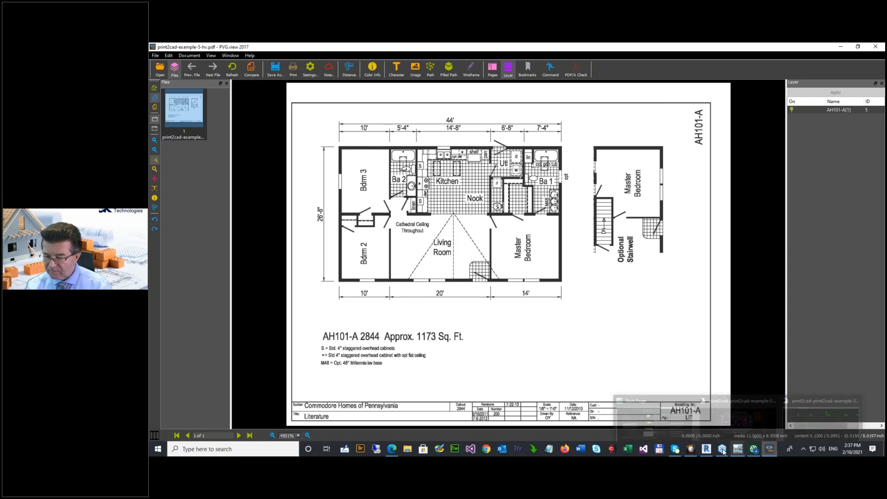
# Switch to Revit and examine the outlines of the 44', 14'-8" and 6'-8" dimension texts in the imported plan.
pyautogui.click(707, 450)
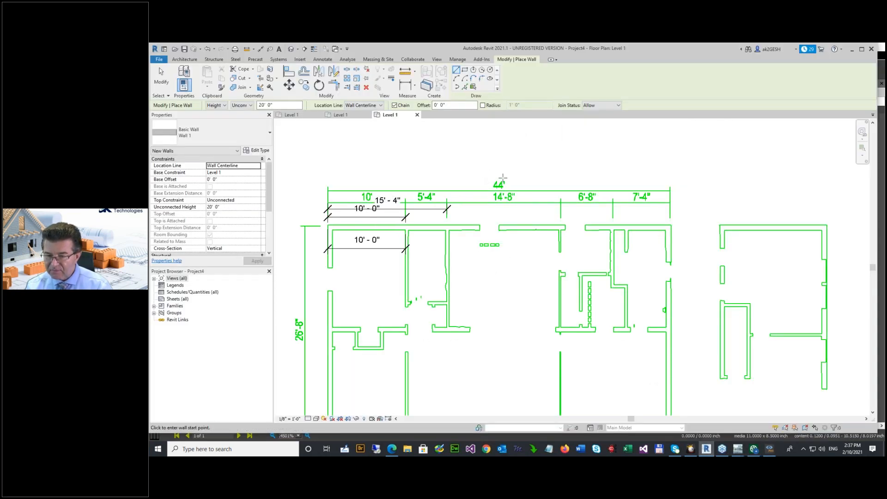
pyautogui.scroll(5, 506, 178)
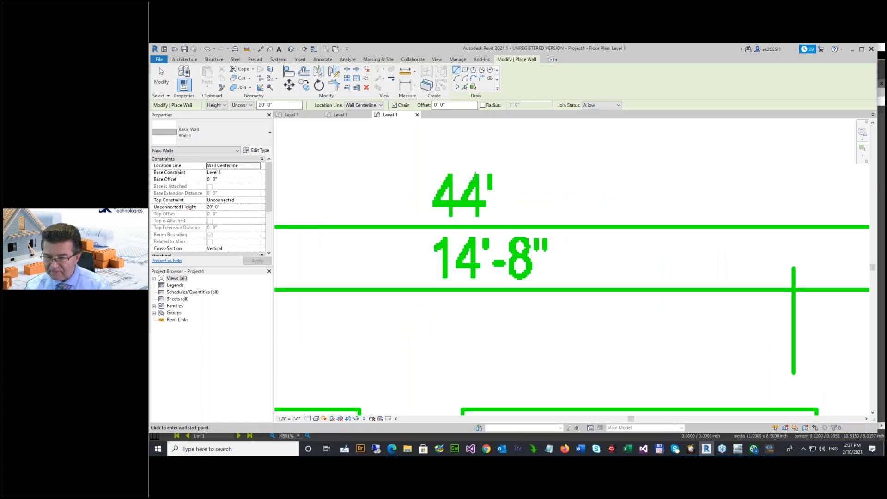
pyautogui.scroll(2, 452, 189)
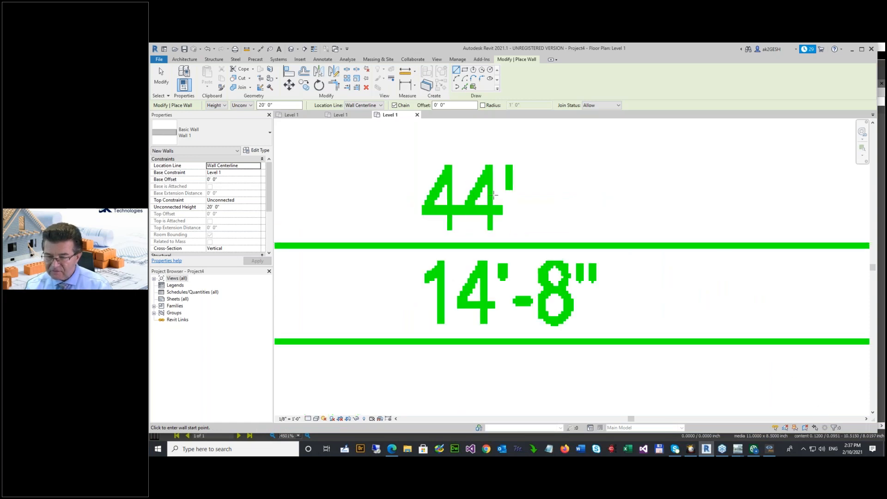
pyautogui.scroll(-6, 545, 205)
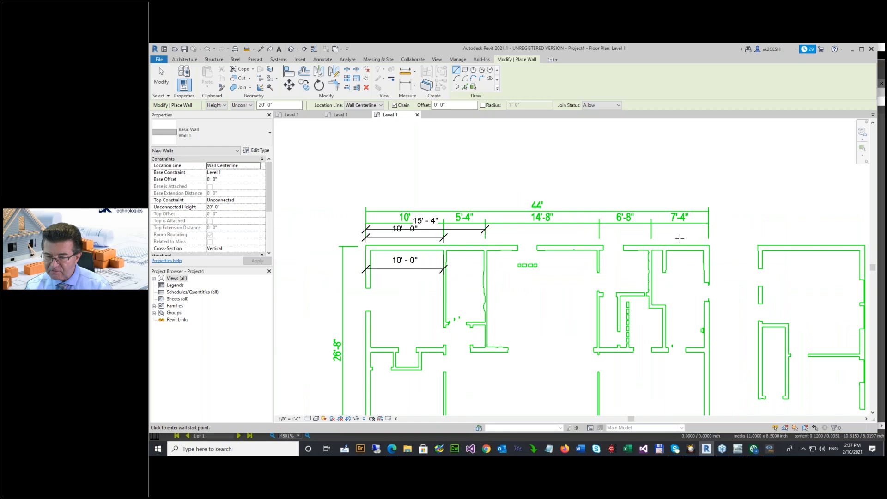
pyautogui.scroll(3, 678, 239)
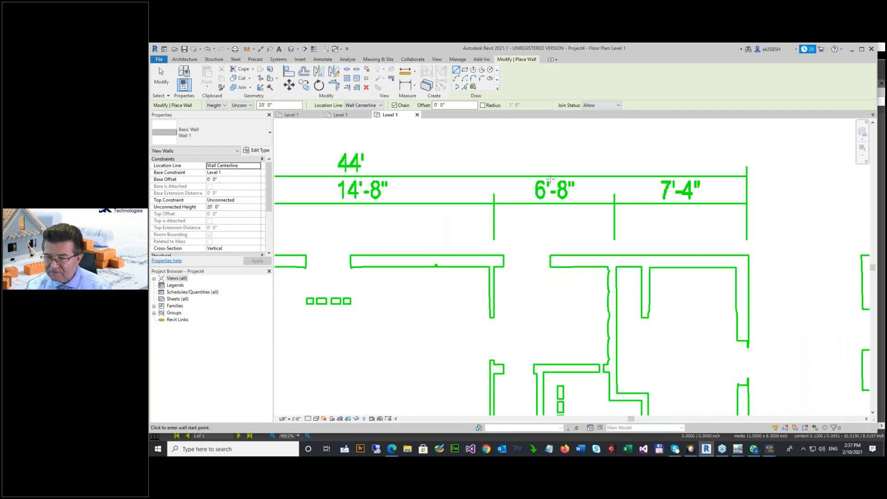
pyautogui.scroll(3, 536, 178)
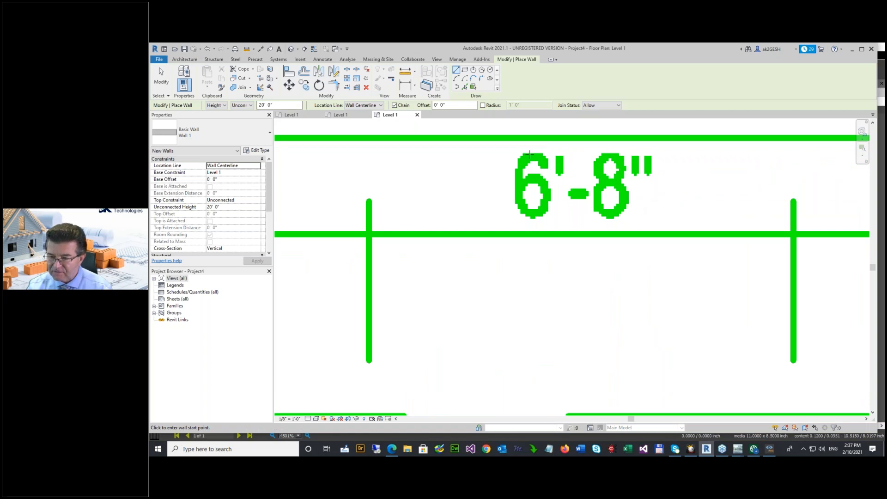
pyautogui.scroll(2, 530, 154)
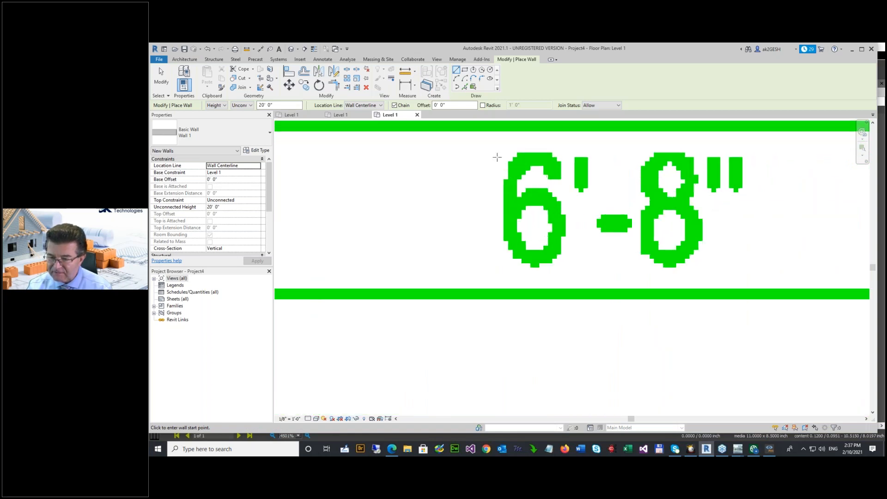
pyautogui.scroll(-3, 622, 272)
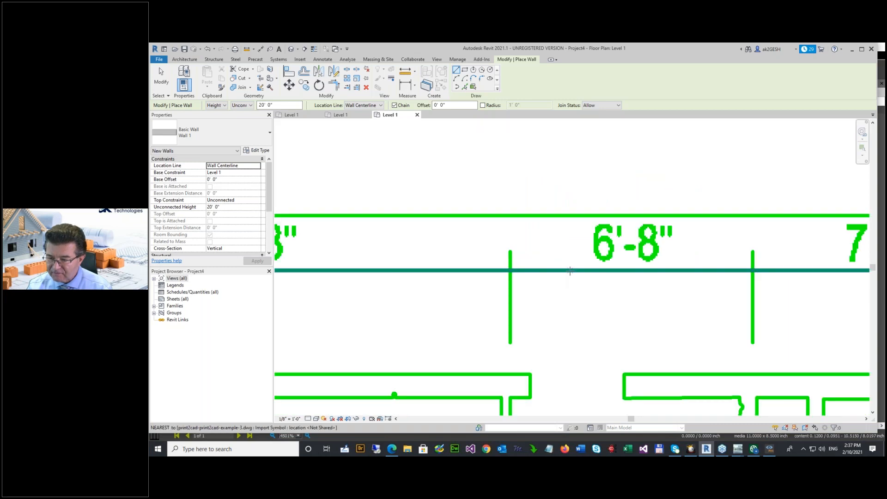
pyautogui.click(569, 271)
pyautogui.press('Escape')
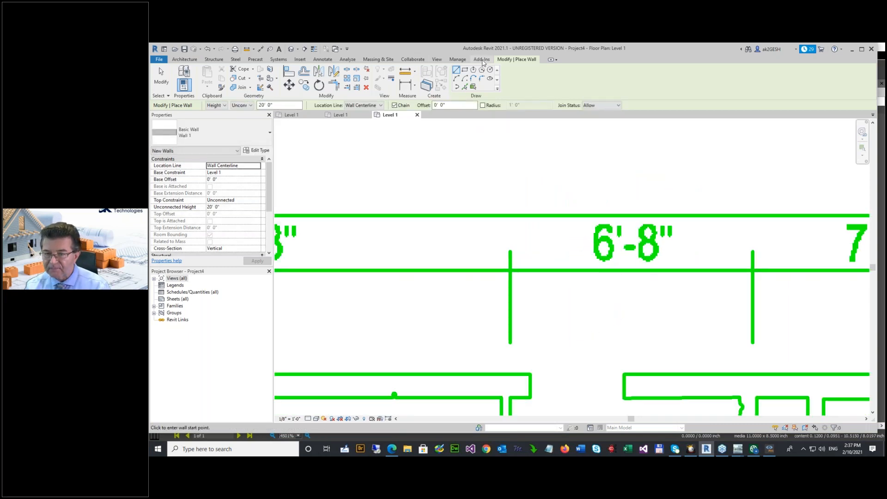
pyautogui.click(481, 59)
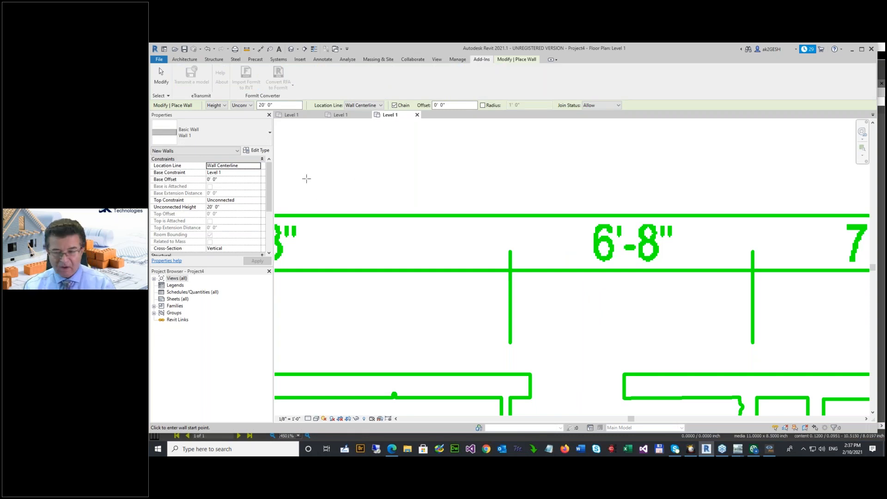
# Minimize Revit, close the preview of the scanned PDF and end the Print2CAD import dialog.
pyautogui.click(852, 50)
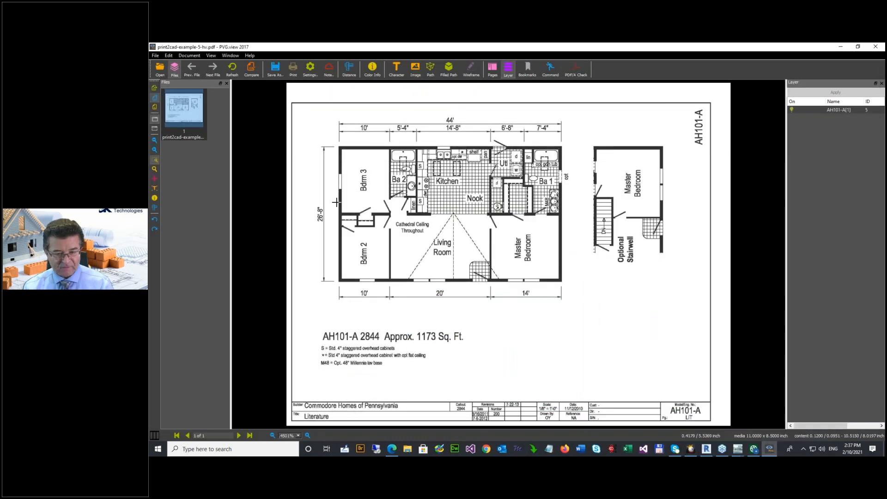
pyautogui.click(875, 46)
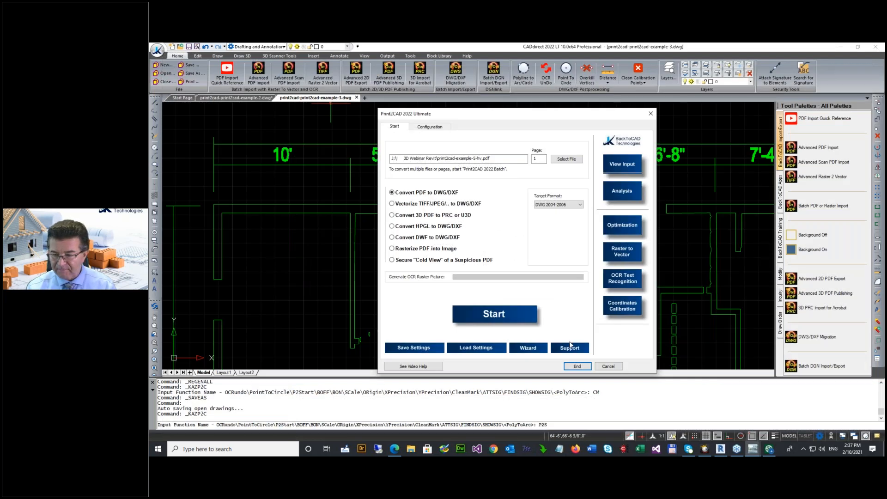
pyautogui.click(577, 366)
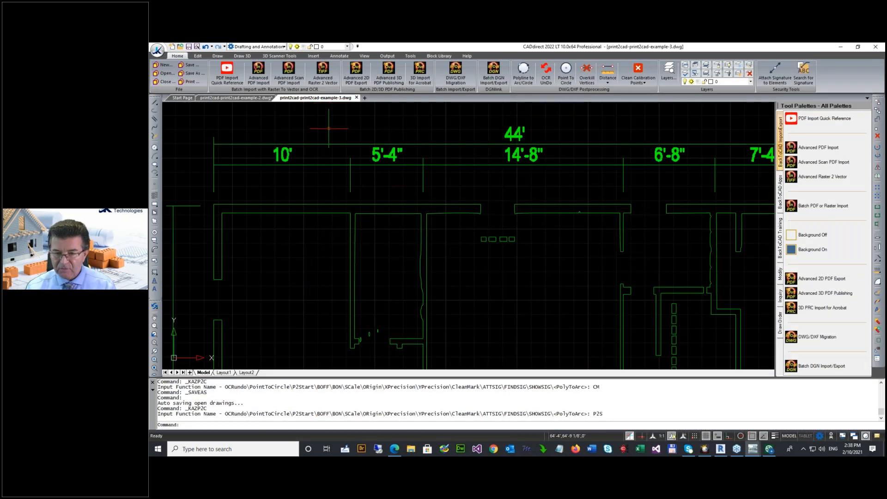
# Switch to the print2cad-example-2.dwg drawing and review the PDF import dialog and the available scaling and calibration commands.
pyautogui.click(264, 98)
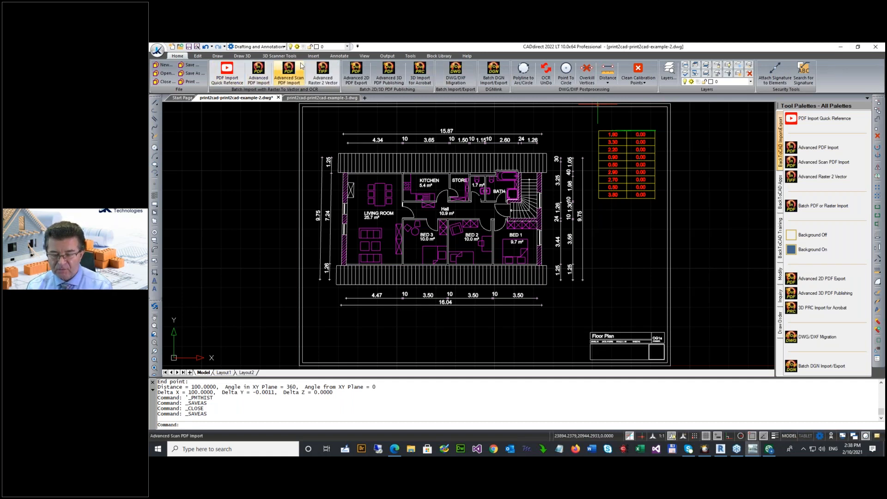
pyautogui.click(262, 80)
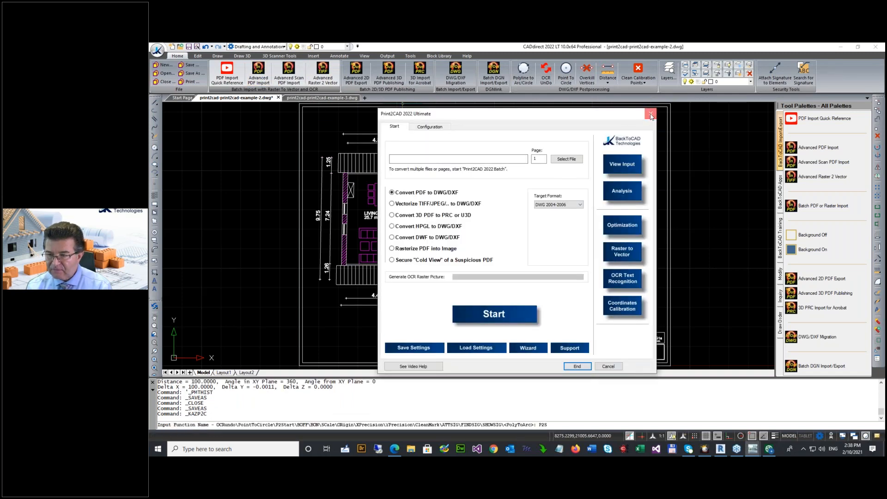
pyautogui.click(650, 114)
pyautogui.click(607, 83)
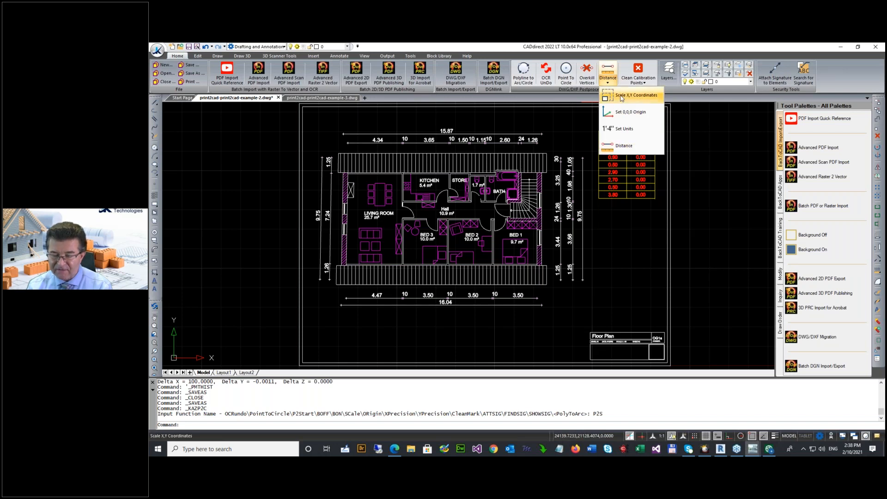
pyautogui.click(642, 80)
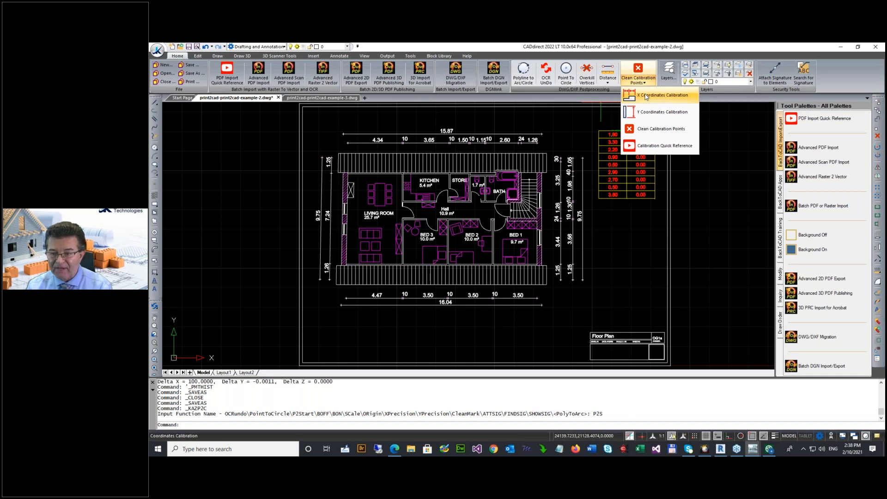
pyautogui.click(433, 127)
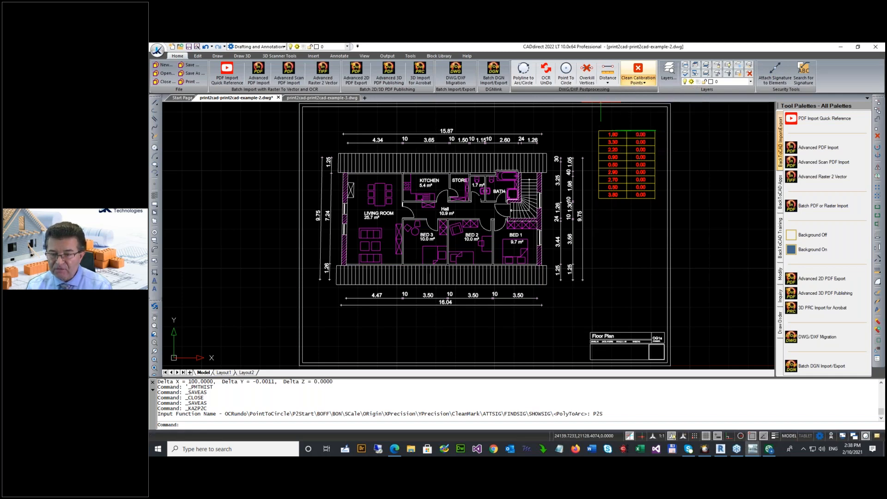
# Examine the walls, door openings and room labels around the hall, kitchen, store and bedrooms in the converted floor plan.
pyautogui.scroll(6, 430, 207)
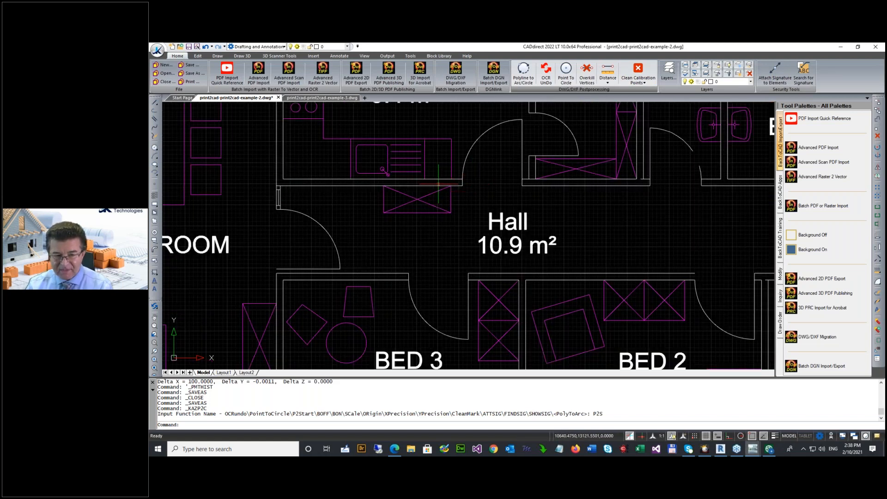
pyautogui.scroll(2, 554, 185)
pyautogui.scroll(-5, 461, 231)
pyautogui.scroll(6, 433, 250)
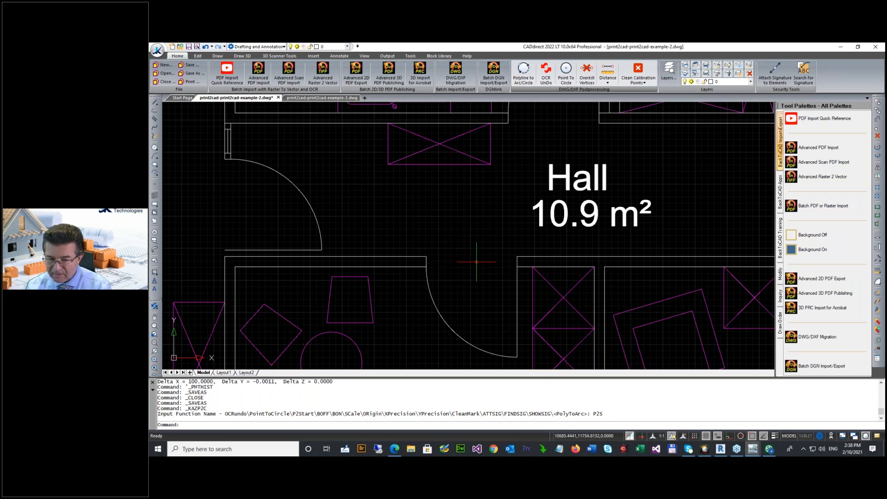
pyautogui.scroll(-5, 475, 257)
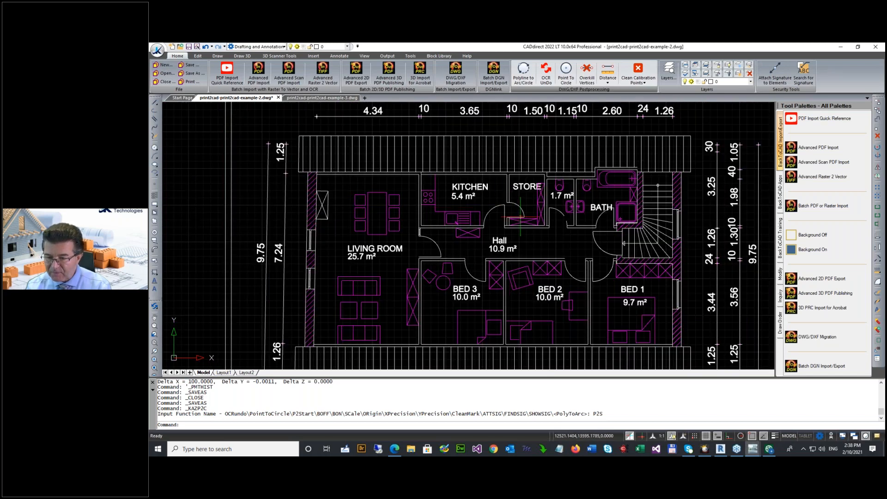
pyautogui.scroll(3, 522, 228)
pyautogui.scroll(2, 343, 120)
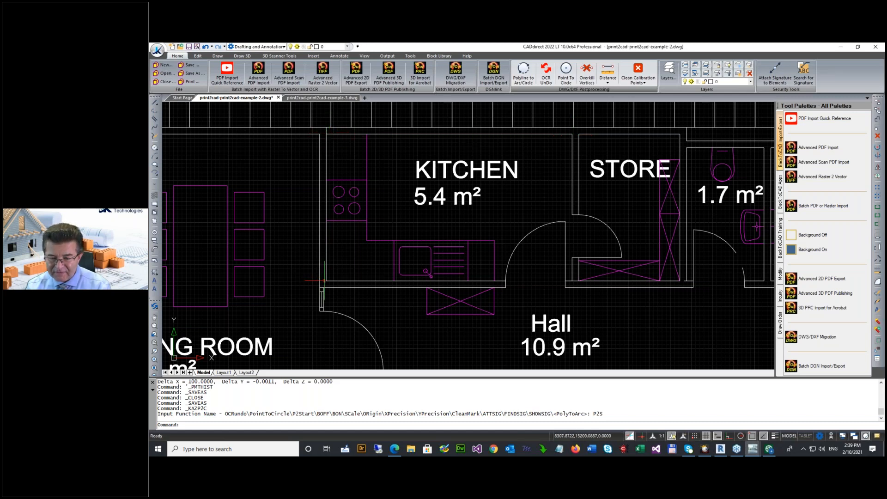
pyautogui.scroll(-3, 574, 275)
pyautogui.scroll(-2, 572, 277)
pyautogui.scroll(5, 575, 273)
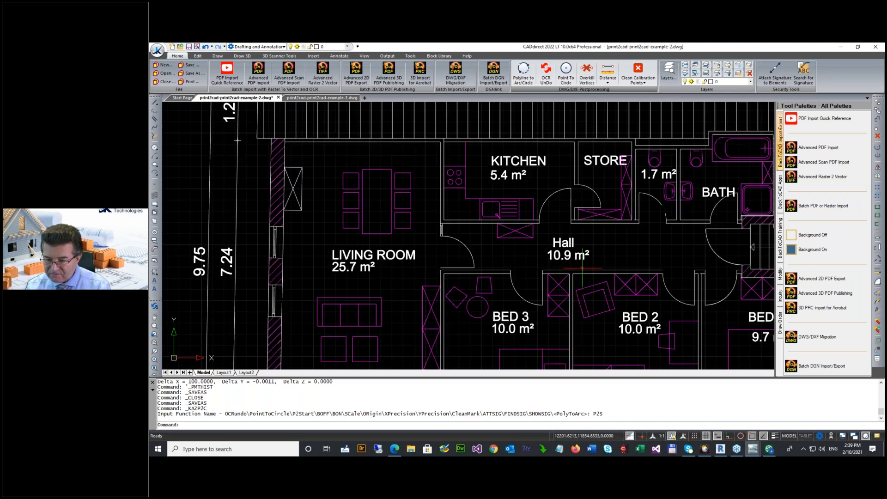
# Close CADdirect together with the open print2cad-example floor plan drawings.
pyautogui.scroll(-3, 571, 276)
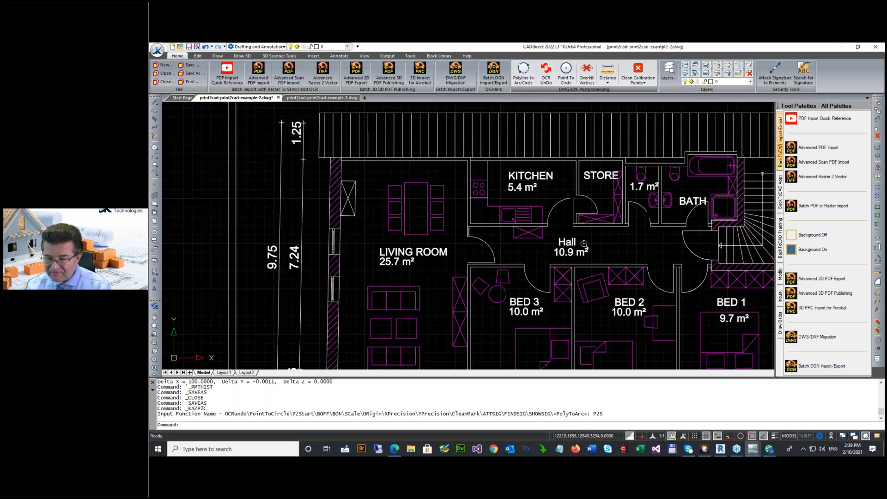
pyautogui.scroll(5, 579, 180)
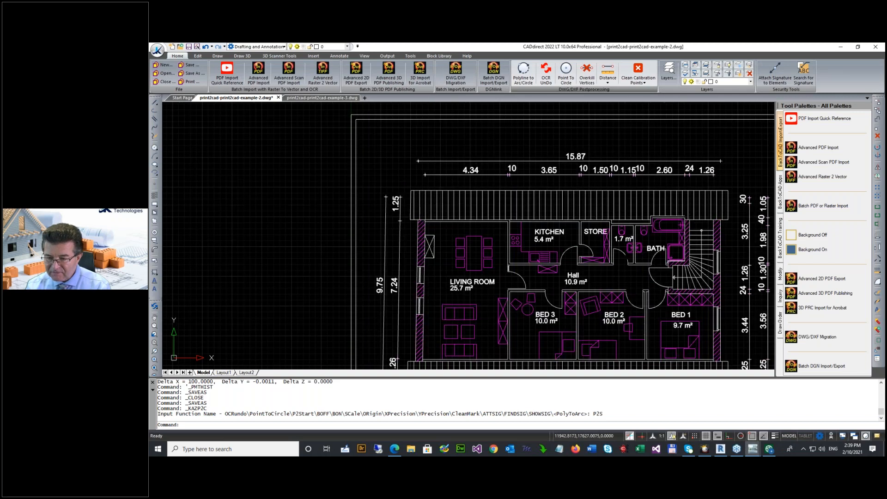
pyautogui.scroll(-6, 501, 311)
pyautogui.scroll(5, 514, 344)
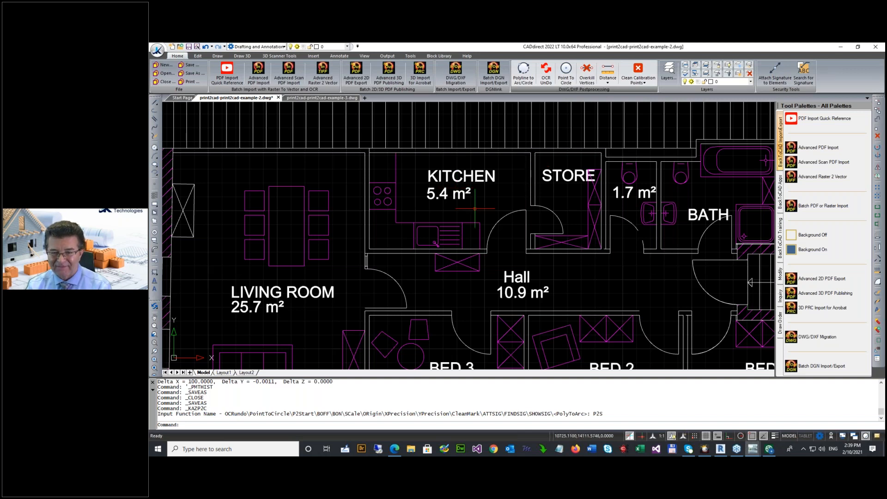
pyautogui.click(876, 47)
pyautogui.click(503, 261)
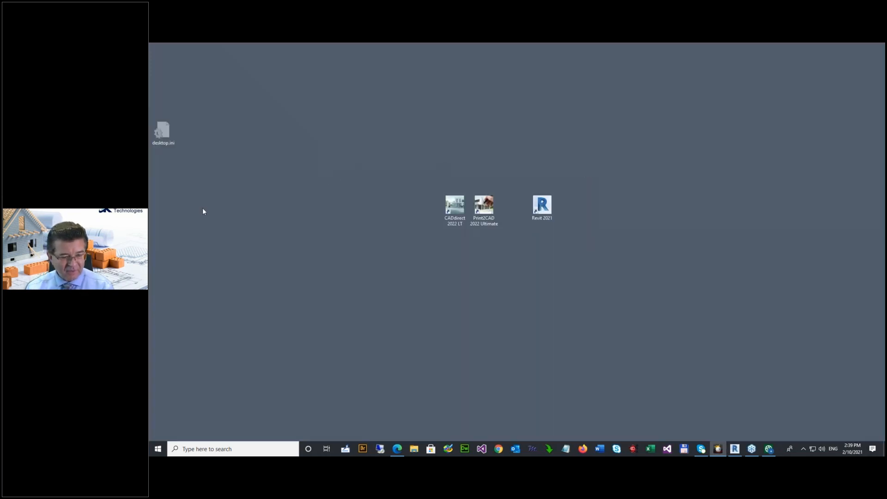
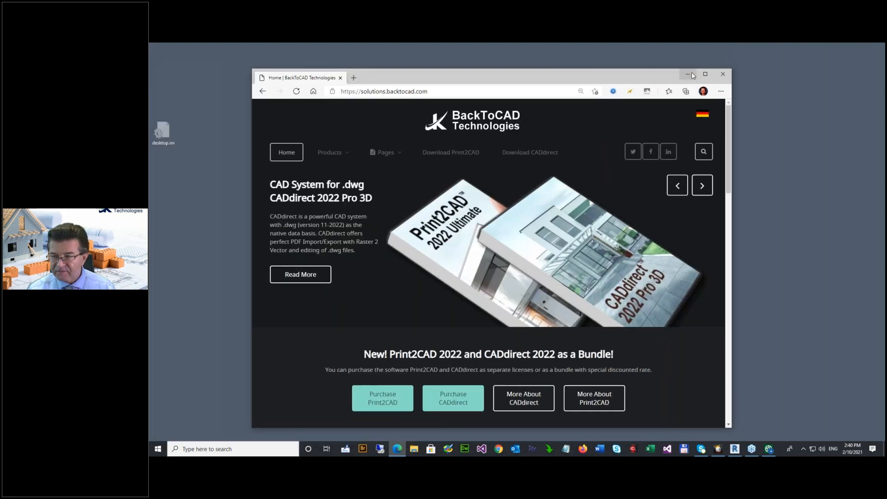
# Maximize the BackToCAD website, advance the home page banner to the PDF to DWG/DXF slide and open the Print2CAD purchase page.
pyautogui.click(702, 73)
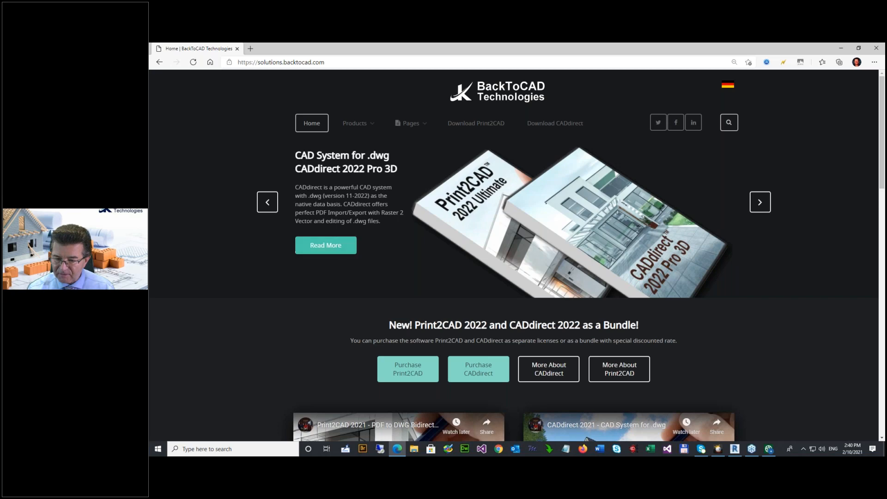
pyautogui.click(759, 203)
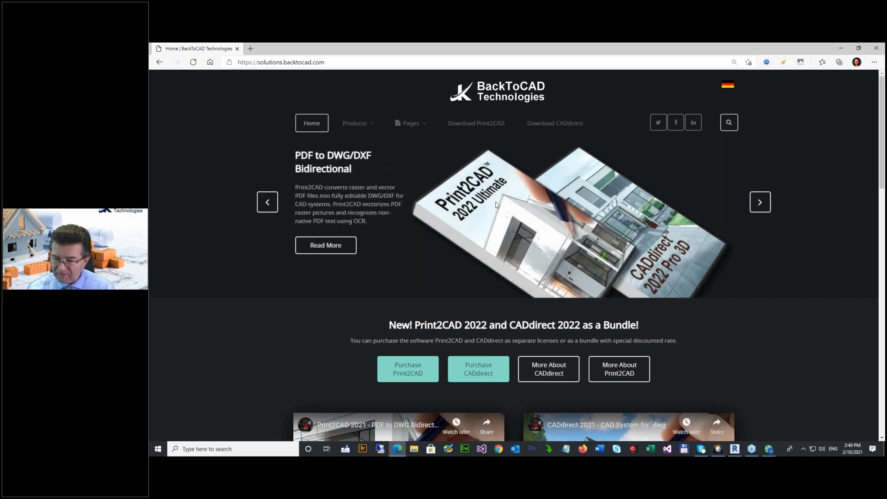
pyautogui.click(410, 371)
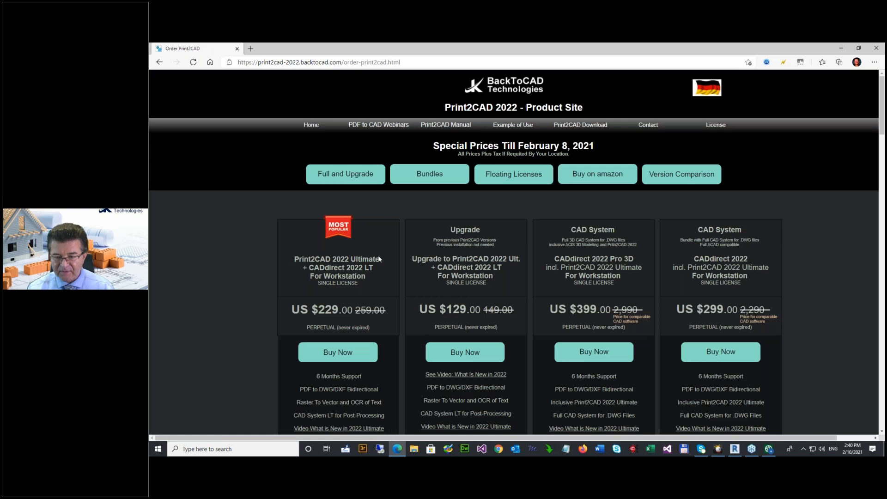
# Examine the license packages, highlighting CADdirect 2022 LT in the Print2CAD 2022 Ultimate offer, and minimize the browser.
pyautogui.scroll(-3, 332, 305)
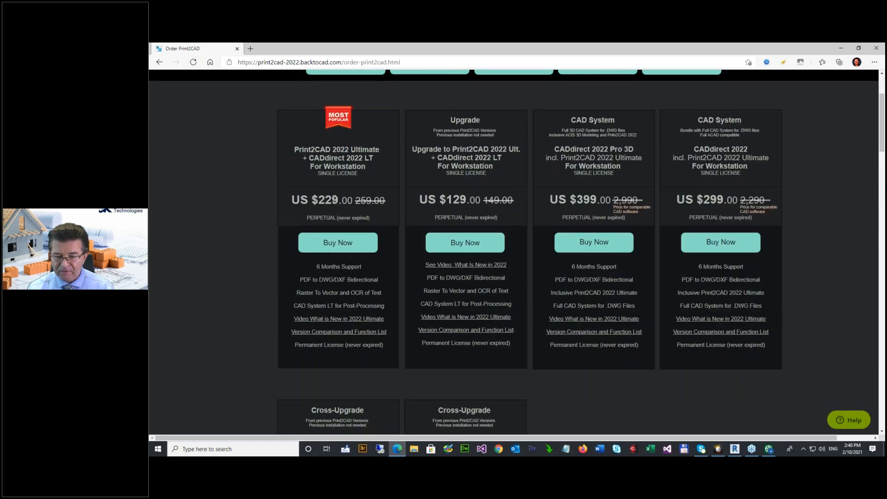
pyautogui.moveTo(308, 157); pyautogui.dragTo(373, 158)
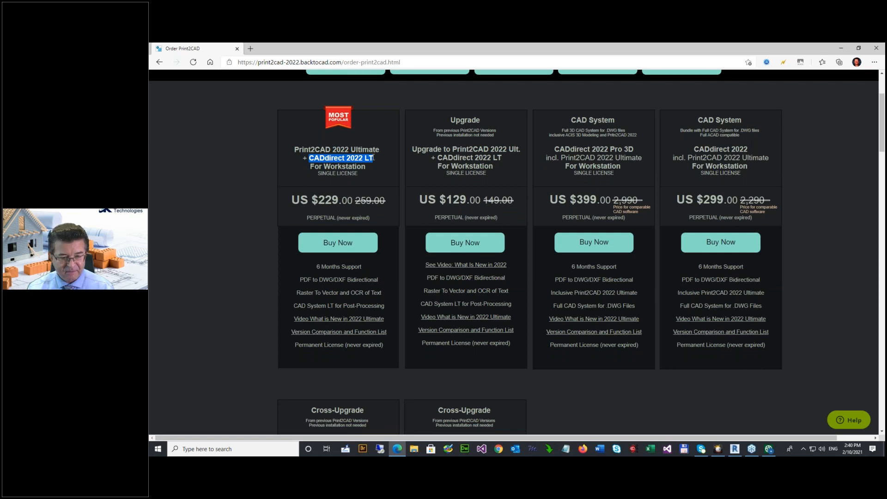
pyautogui.click(841, 48)
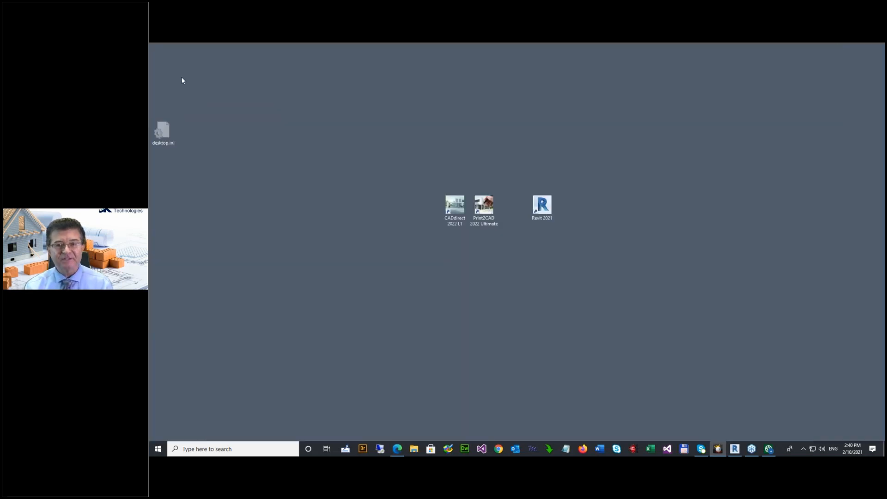